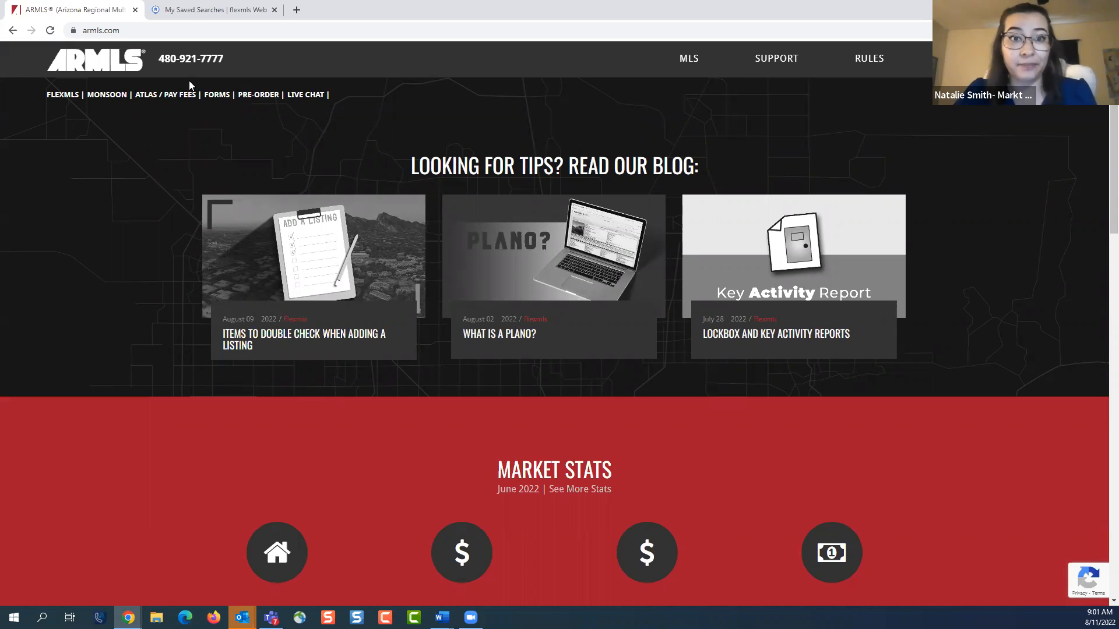
Open the Who Do I Contact? support page and look up the ER / EA Form entry in the topic table
{"action": "mouse_move", "coordinate": [768, 58]}
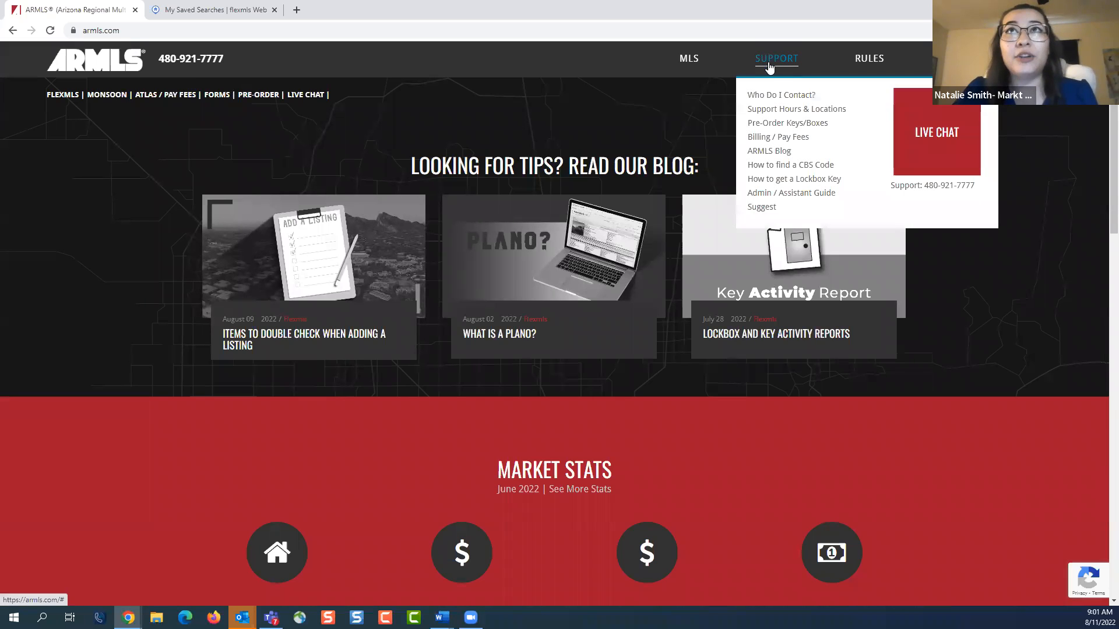
{"action": "left_click", "coordinate": [772, 96]}
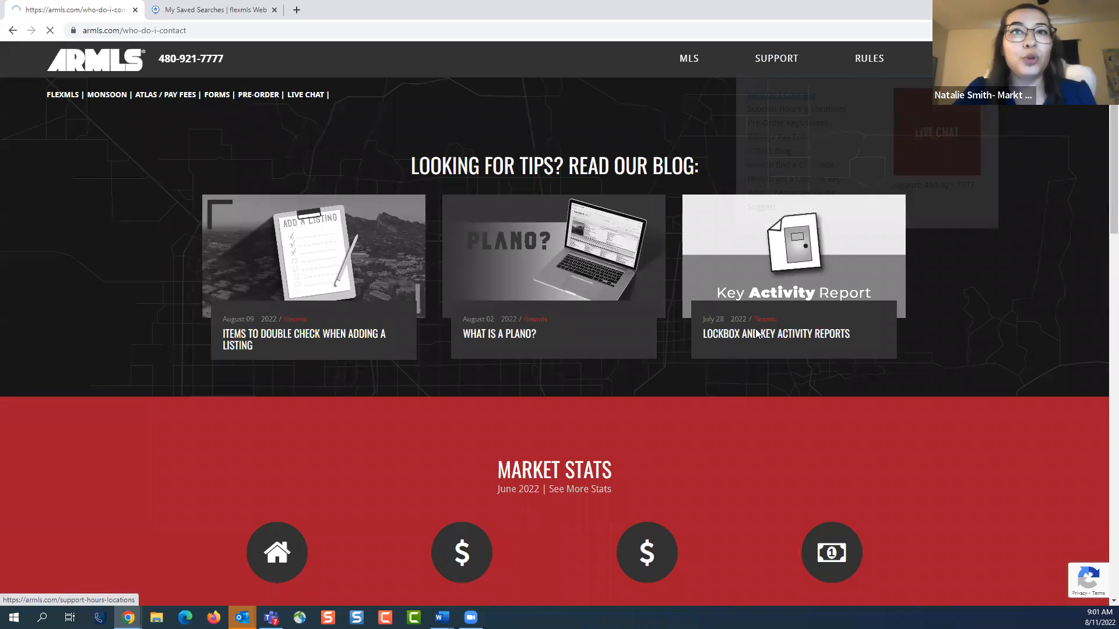
{"action": "scroll", "coordinate": [849, 354], "scroll_direction": "down", "scroll_amount": 1}
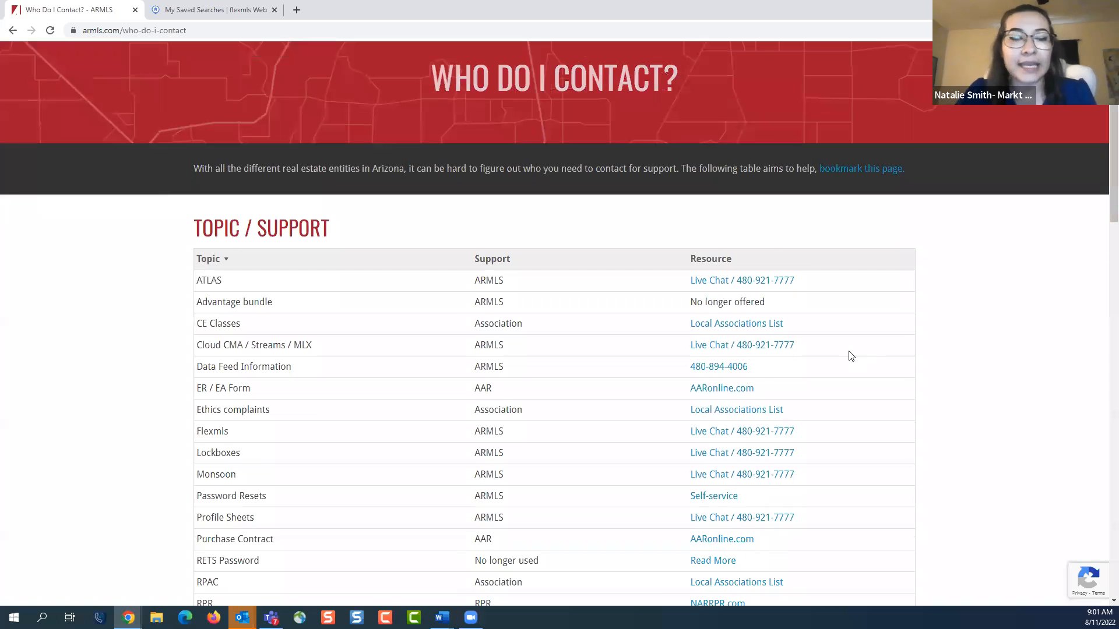
{"action": "scroll", "coordinate": [849, 355], "scroll_direction": "down", "scroll_amount": 1}
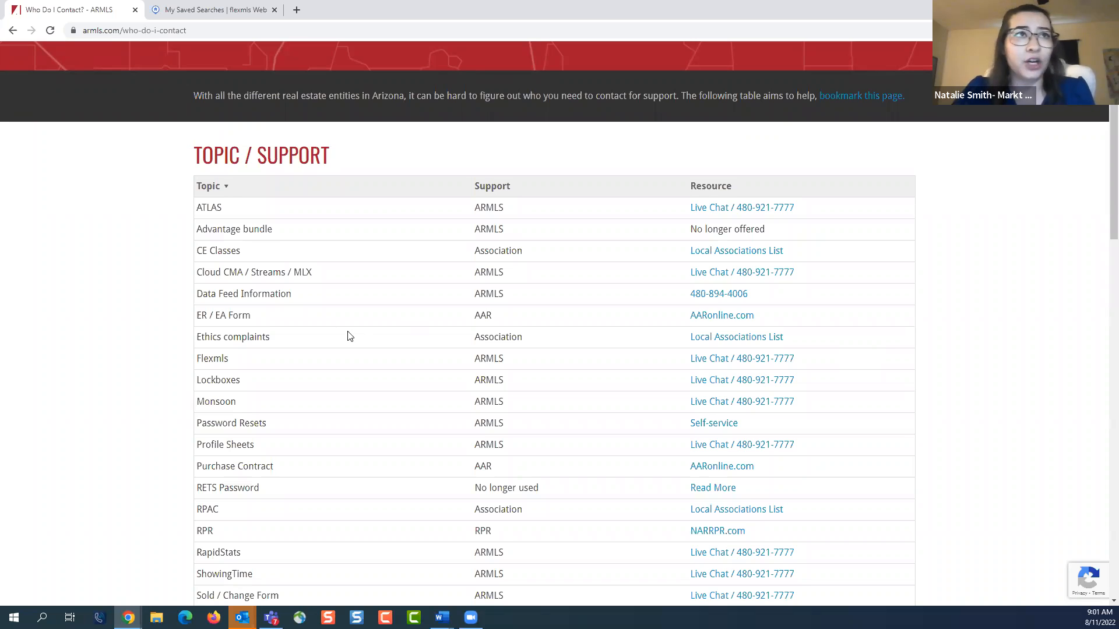
{"action": "double_click", "coordinate": [203, 315]}
{"action": "left_click_drag", "start_coordinate": [255, 318], "coordinate": [267, 319]}
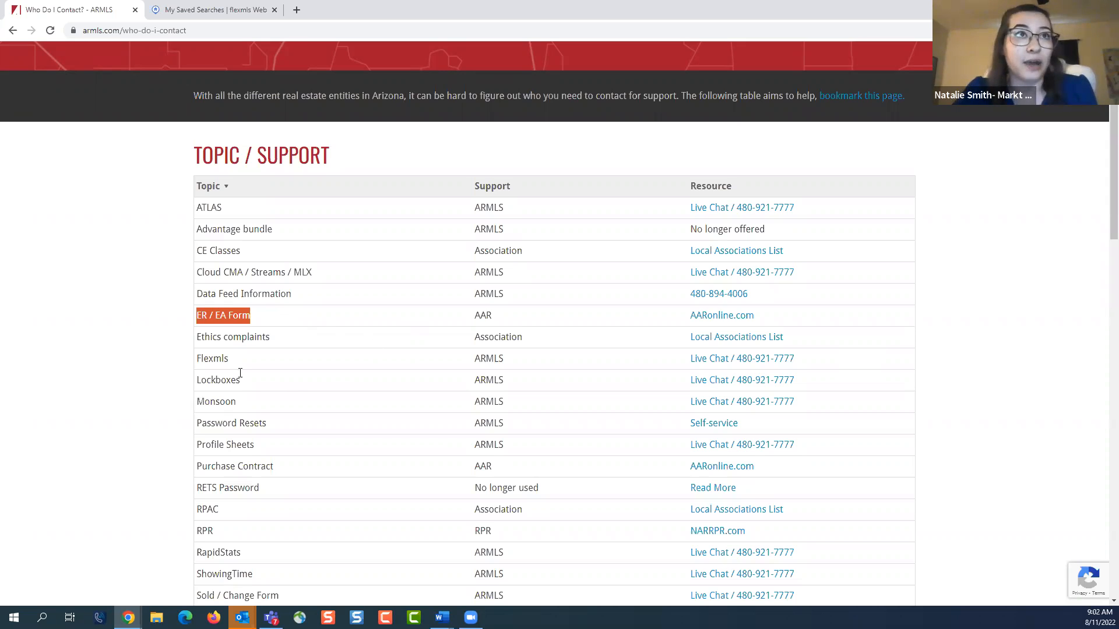
{"action": "left_click", "coordinate": [468, 384]}
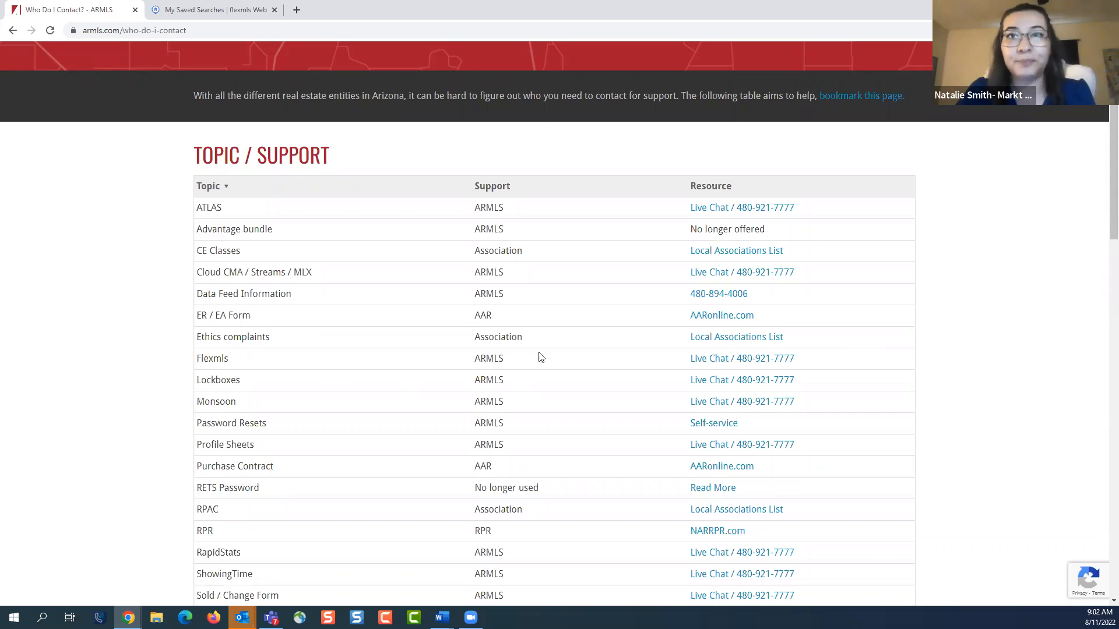
Open the ARMLS Blog and look over its recent posts and category filters
{"action": "scroll", "coordinate": [575, 378], "scroll_direction": "up", "scroll_amount": 3}
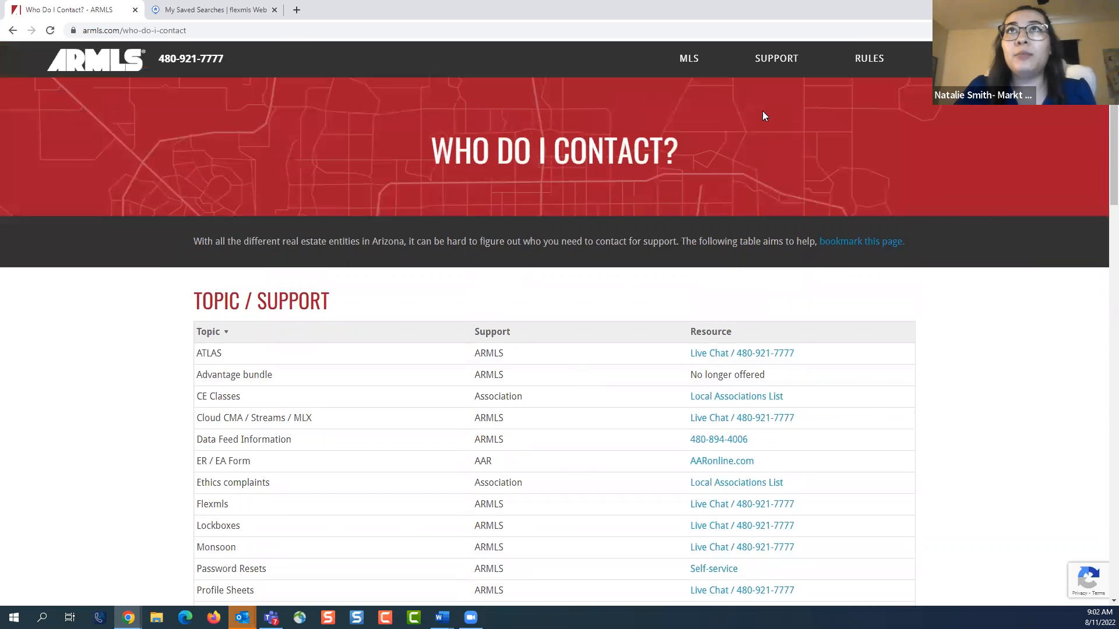
{"action": "mouse_move", "coordinate": [776, 68]}
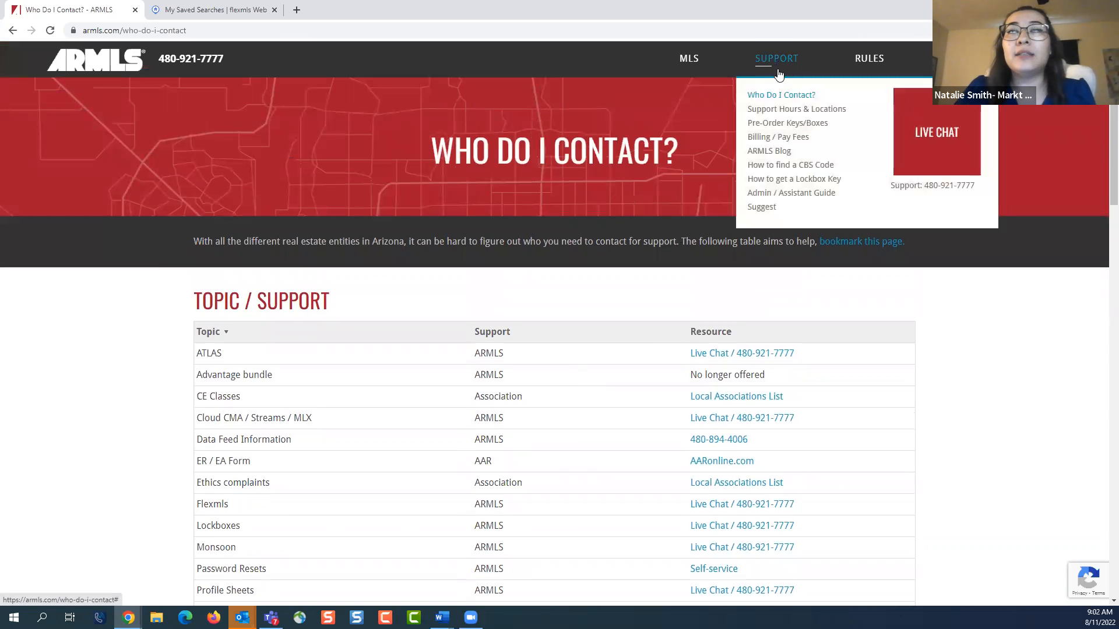
{"action": "left_click", "coordinate": [770, 152]}
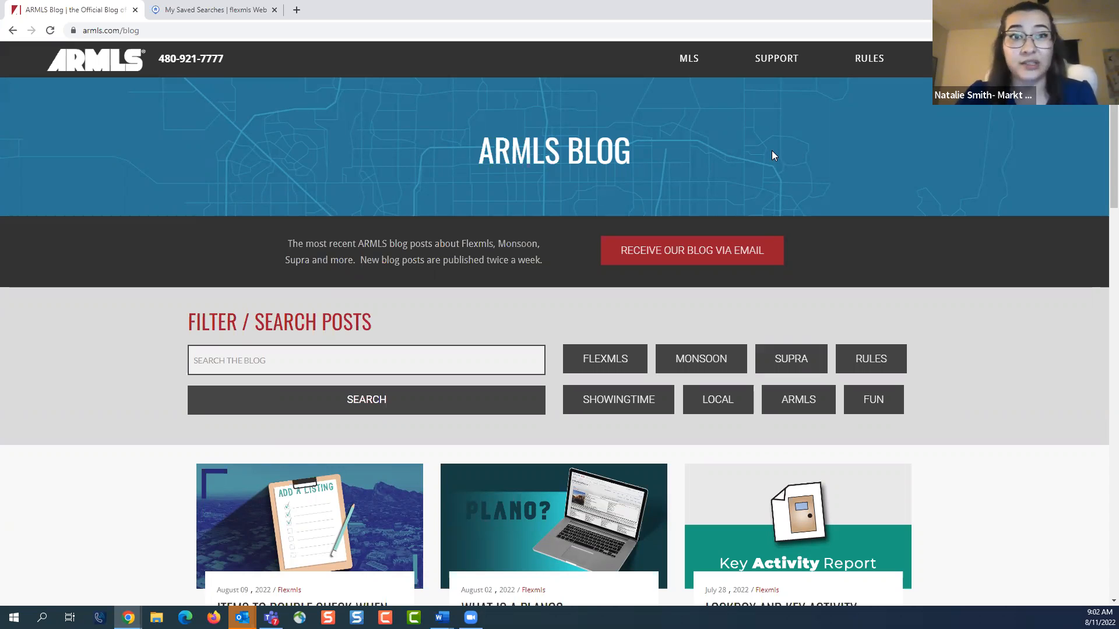
{"action": "scroll", "coordinate": [773, 157], "scroll_direction": "down", "scroll_amount": 2}
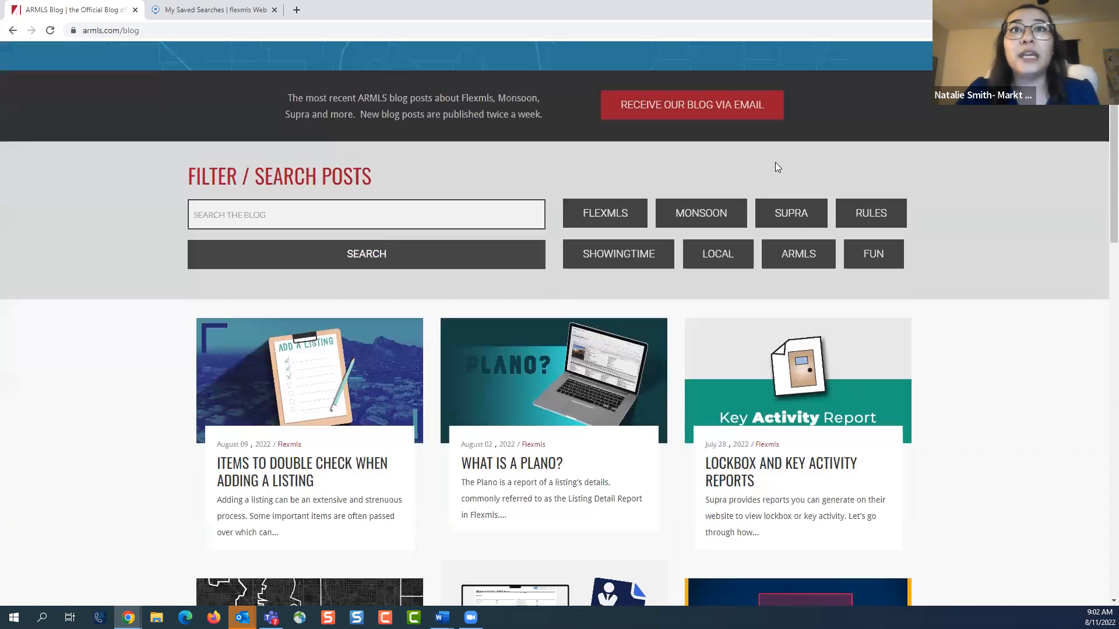
{"action": "scroll", "coordinate": [931, 499], "scroll_direction": "down", "scroll_amount": 2}
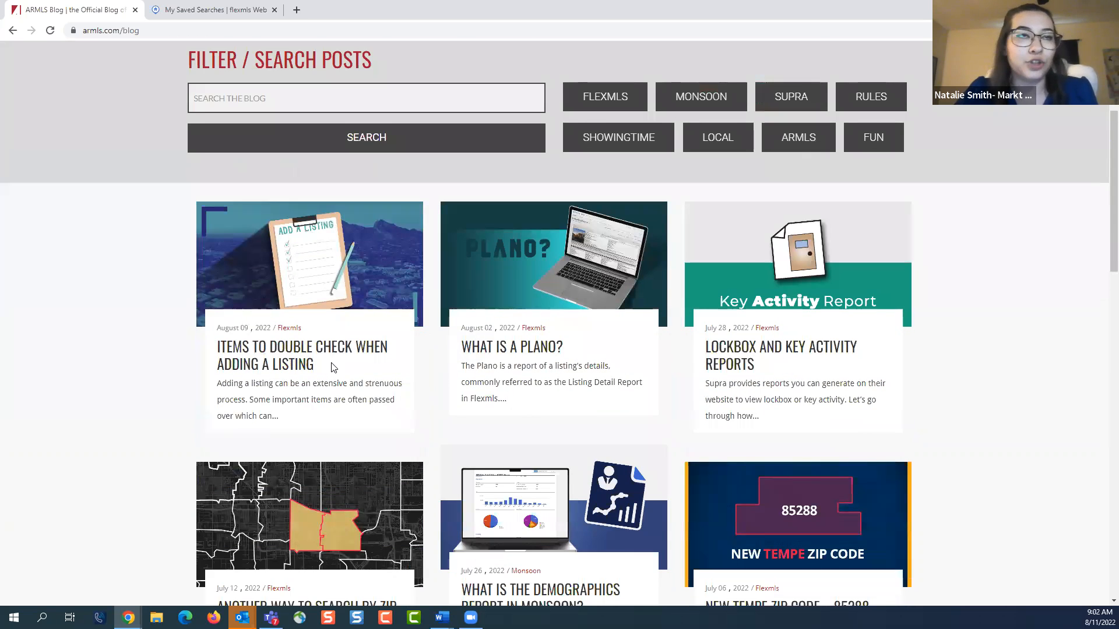
{"action": "scroll", "coordinate": [330, 367], "scroll_direction": "up", "scroll_amount": 1}
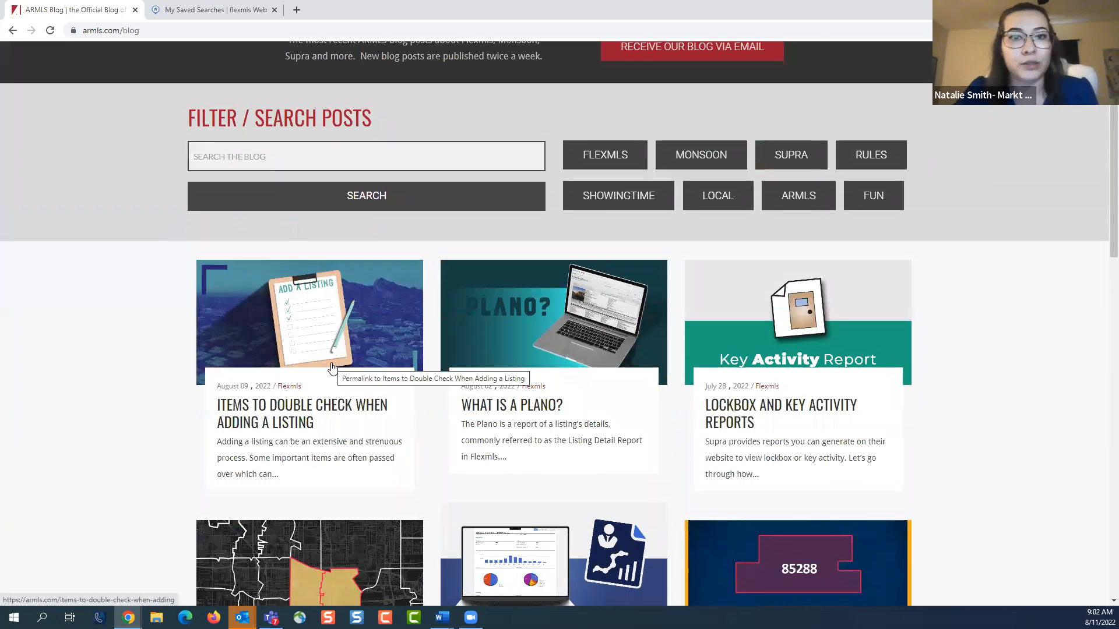
{"action": "scroll", "coordinate": [332, 367], "scroll_direction": "up", "scroll_amount": 3}
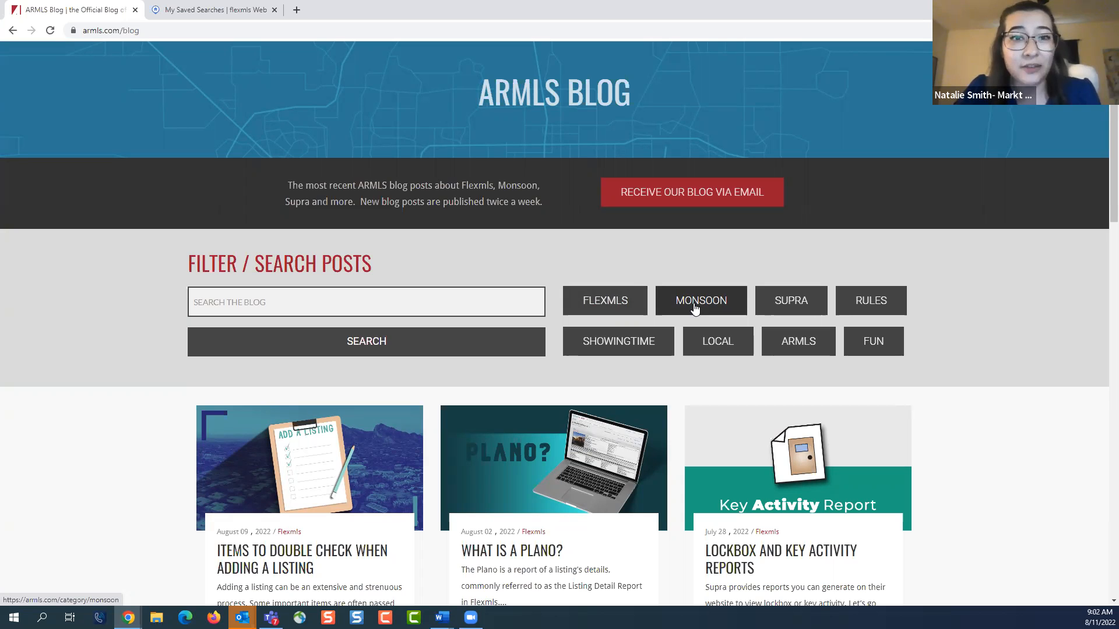
Search the blog for "copy" and look through the matching posts
{"action": "left_click", "coordinate": [444, 302]}
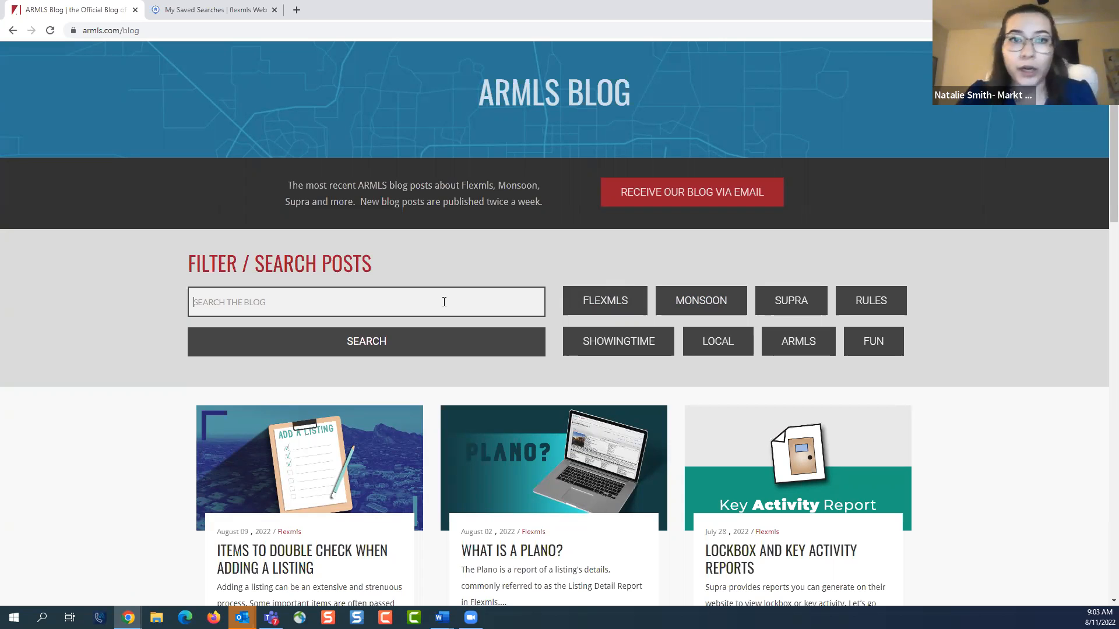
{"action": "type", "text": "copy"}
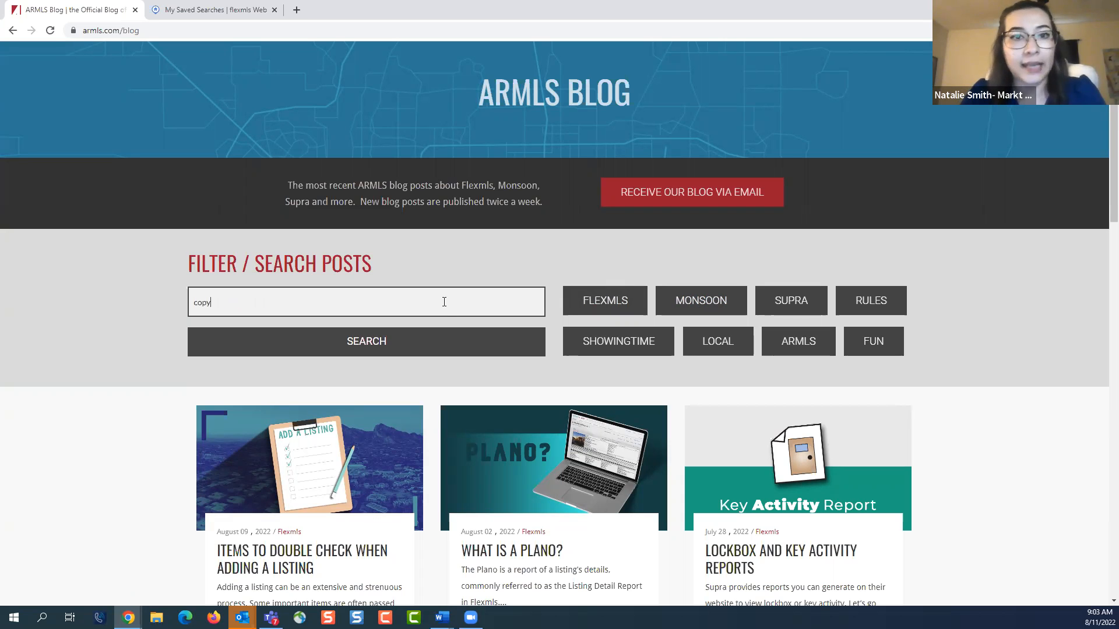
{"action": "key", "text": "Return"}
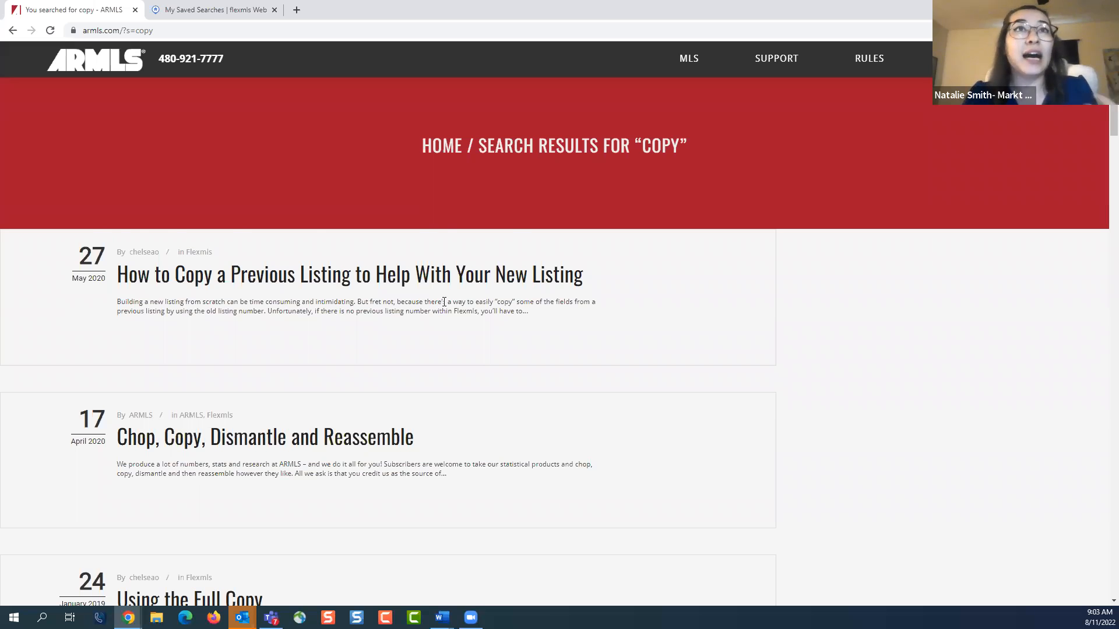
{"action": "scroll", "coordinate": [587, 325], "scroll_direction": "down", "scroll_amount": 3}
{"action": "scroll", "coordinate": [587, 327], "scroll_direction": "up", "scroll_amount": 3}
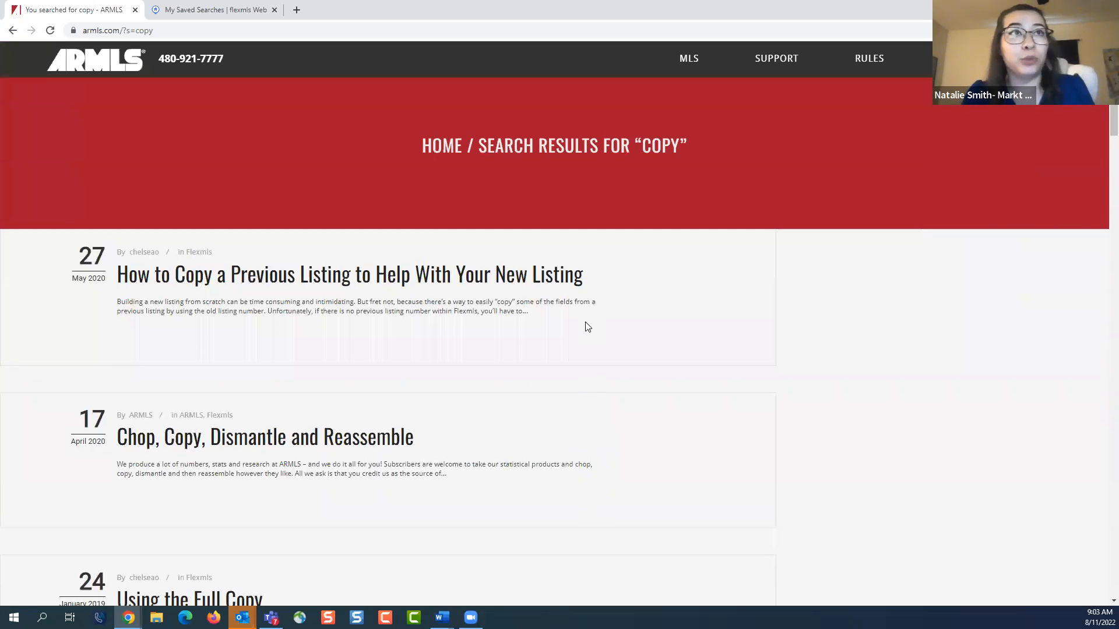
Open the post "How to Copy a Previous Listing to Help With Your New Listing" and read through its instructions
{"action": "left_click", "coordinate": [532, 287]}
{"action": "scroll", "coordinate": [701, 309], "scroll_direction": "down", "scroll_amount": 4}
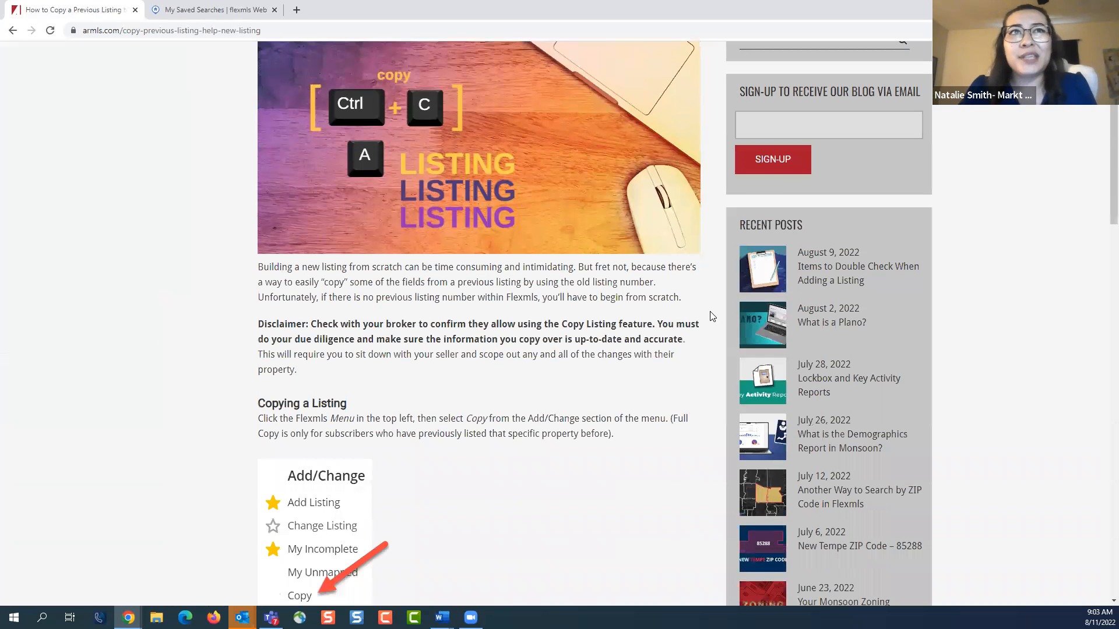
{"action": "scroll", "coordinate": [712, 316], "scroll_direction": "down", "scroll_amount": 10}
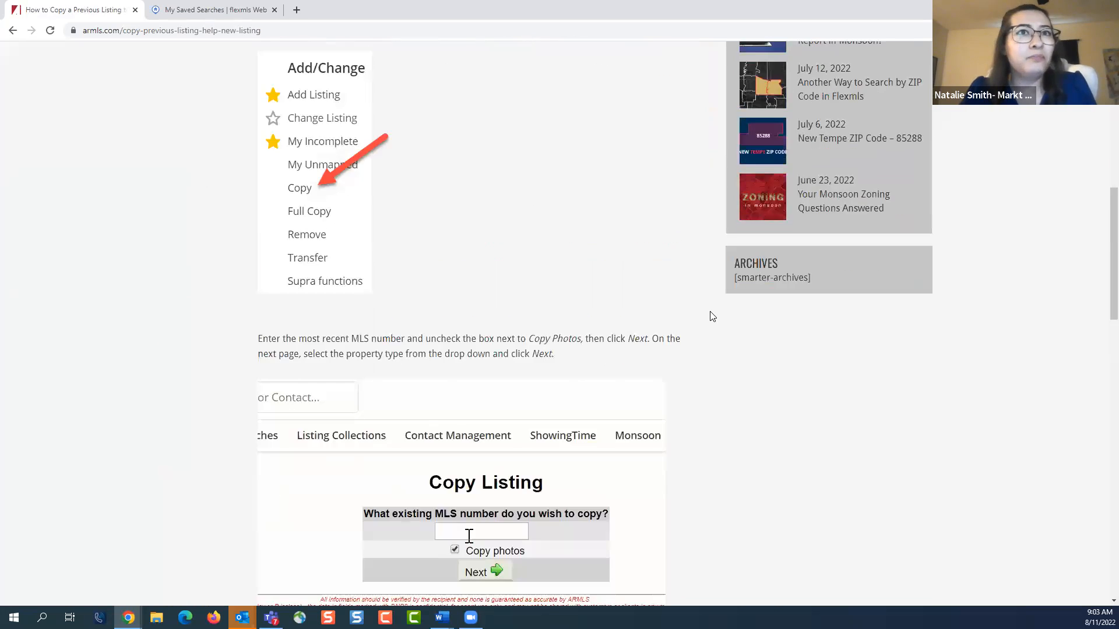
{"action": "scroll", "coordinate": [712, 316], "scroll_direction": "down", "scroll_amount": 5}
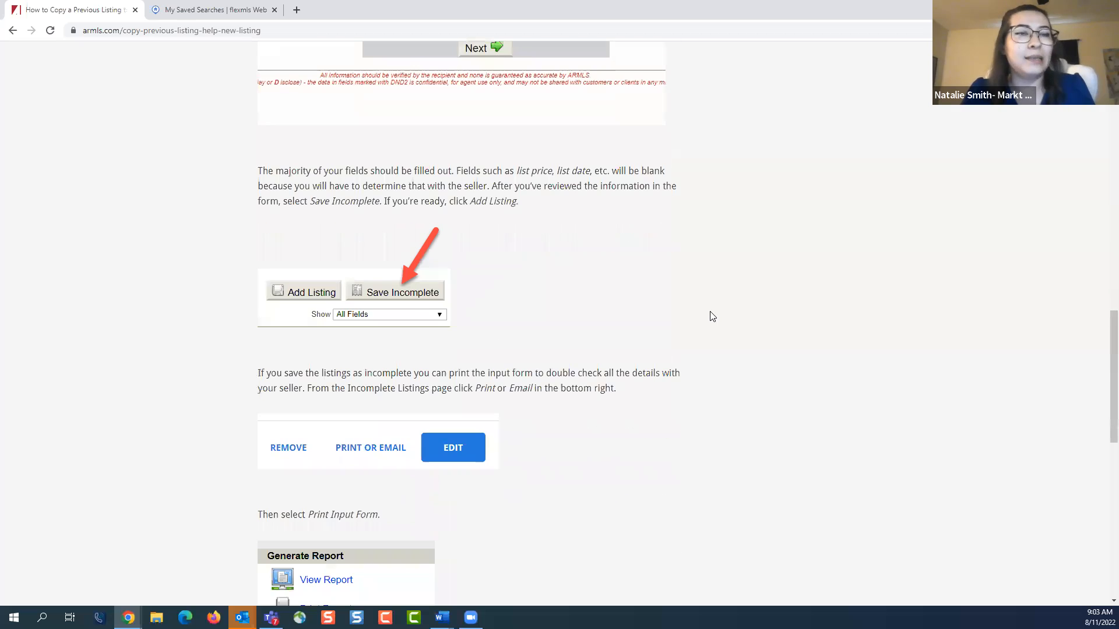
{"action": "scroll", "coordinate": [712, 315], "scroll_direction": "down", "scroll_amount": 5}
{"action": "scroll", "coordinate": [712, 317], "scroll_direction": "up", "scroll_amount": 9}
{"action": "scroll", "coordinate": [712, 319], "scroll_direction": "up", "scroll_amount": 13}
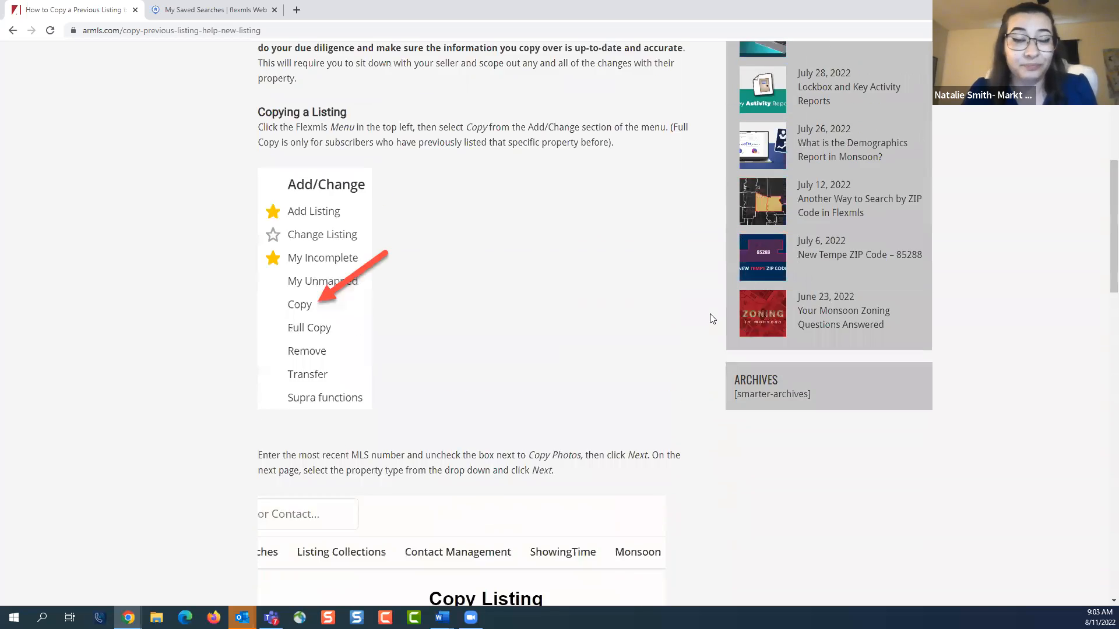
{"action": "scroll", "coordinate": [712, 318], "scroll_direction": "up", "scroll_amount": 3}
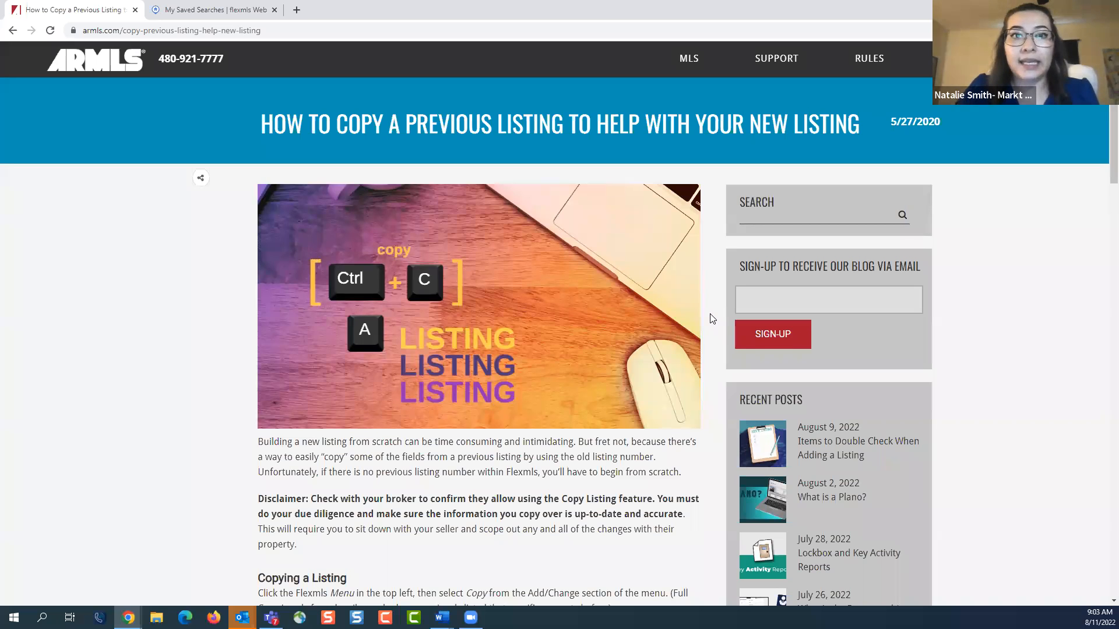
Open the ARMLS Classes page and review the online classes, the JumpStart live class registration and the virtual classes
{"action": "mouse_move", "coordinate": [969, 58]}
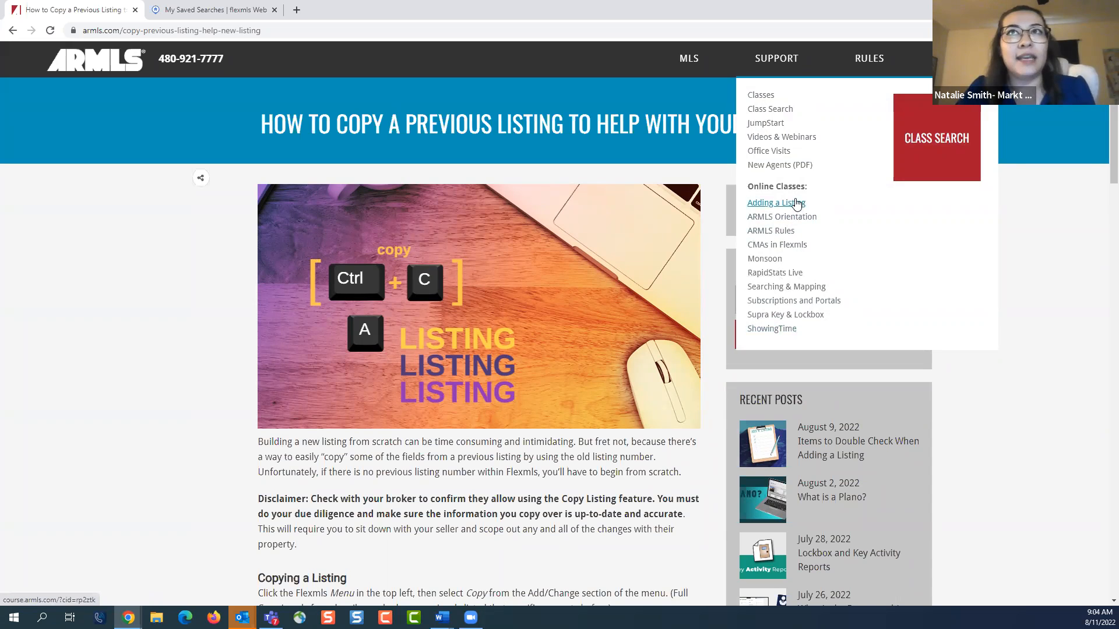
{"action": "left_click", "coordinate": [762, 97]}
{"action": "scroll", "coordinate": [905, 317], "scroll_direction": "down", "scroll_amount": 6}
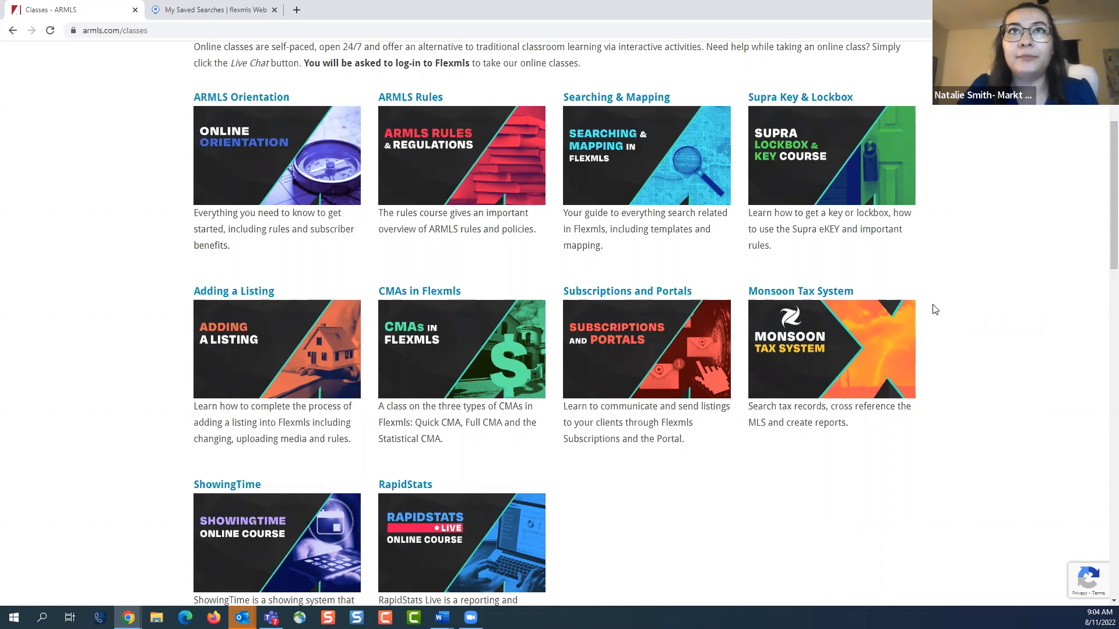
{"action": "scroll", "coordinate": [933, 309], "scroll_direction": "down", "scroll_amount": 3}
{"action": "scroll", "coordinate": [933, 310], "scroll_direction": "down", "scroll_amount": 8}
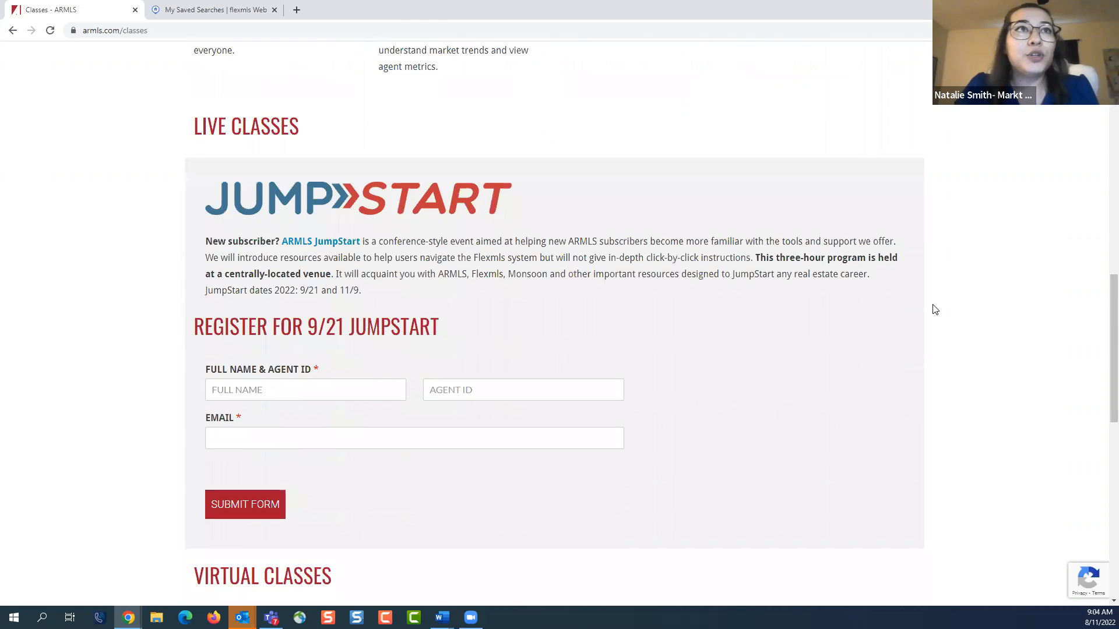
{"action": "scroll", "coordinate": [934, 309], "scroll_direction": "down", "scroll_amount": 2}
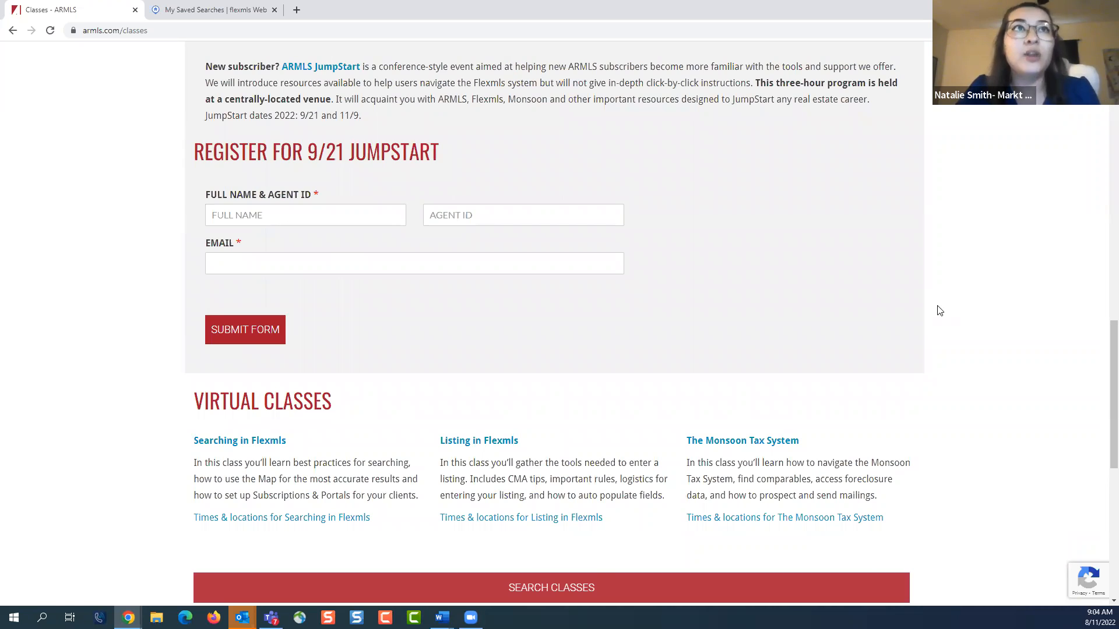
{"action": "scroll", "coordinate": [939, 310], "scroll_direction": "down", "scroll_amount": 1}
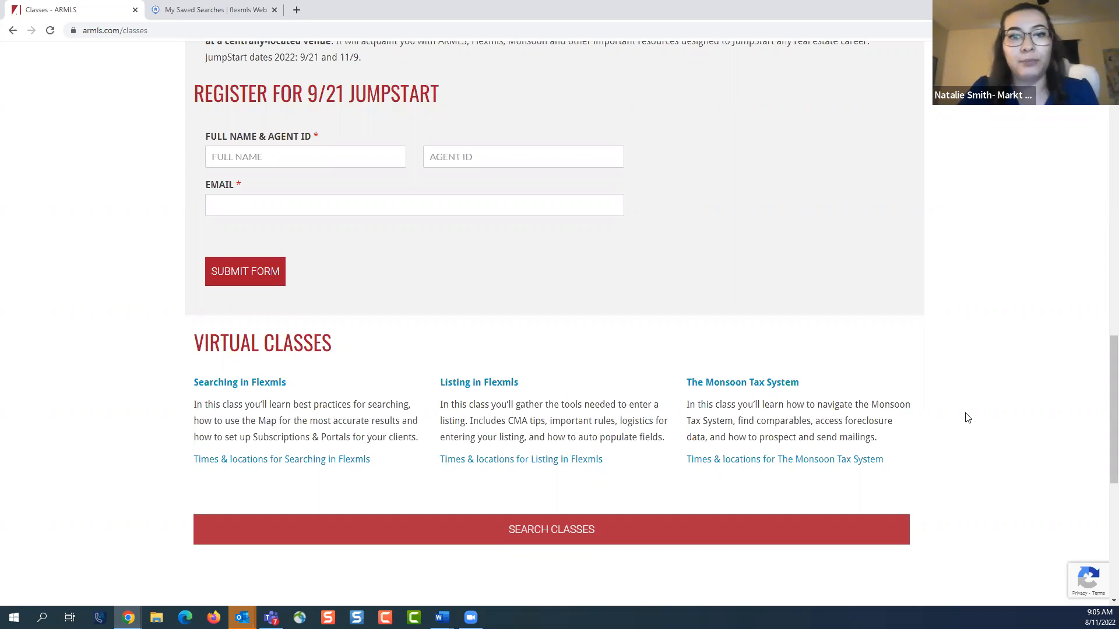
{"action": "scroll", "coordinate": [939, 431], "scroll_direction": "up", "scroll_amount": 1}
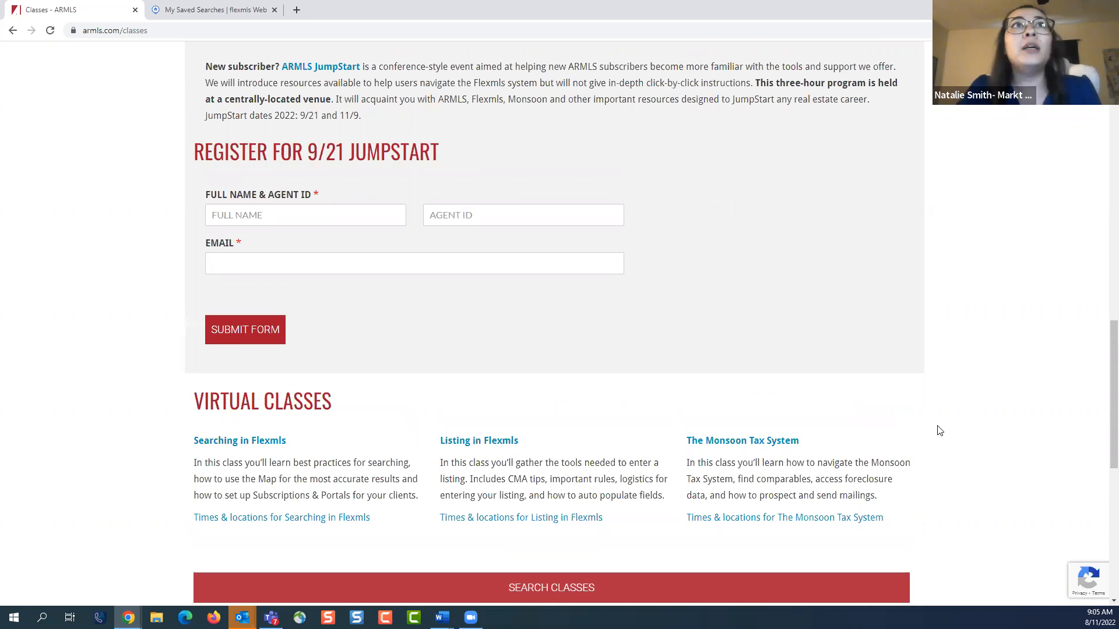
{"action": "scroll", "coordinate": [939, 430], "scroll_direction": "up", "scroll_amount": 2}
{"action": "scroll", "coordinate": [939, 430], "scroll_direction": "up", "scroll_amount": 1}
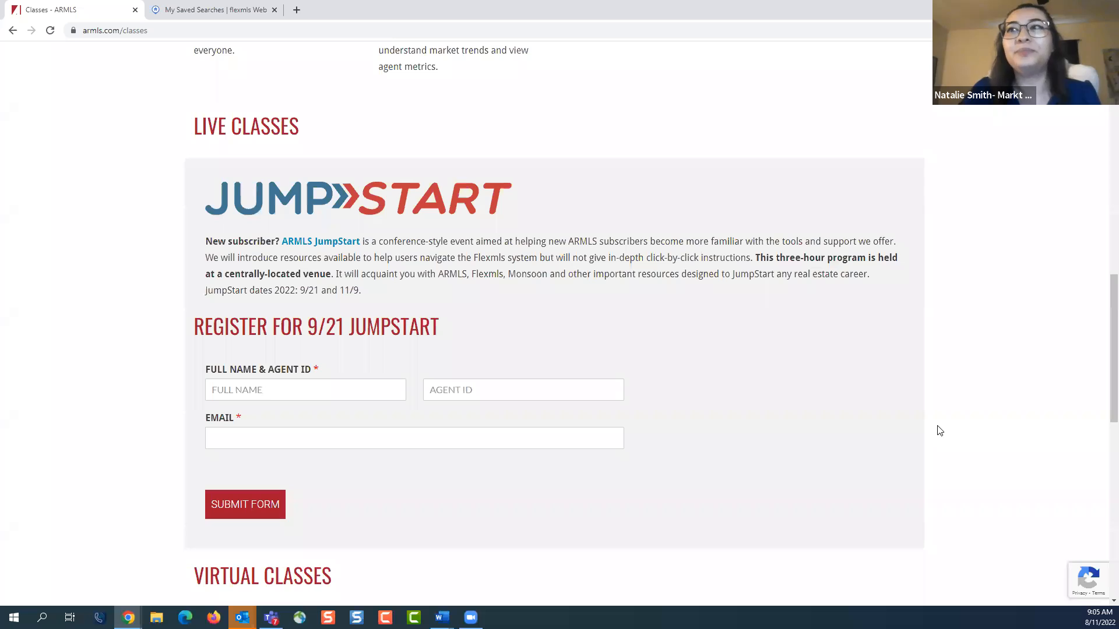
{"action": "scroll", "coordinate": [939, 431], "scroll_direction": "up", "scroll_amount": 12}
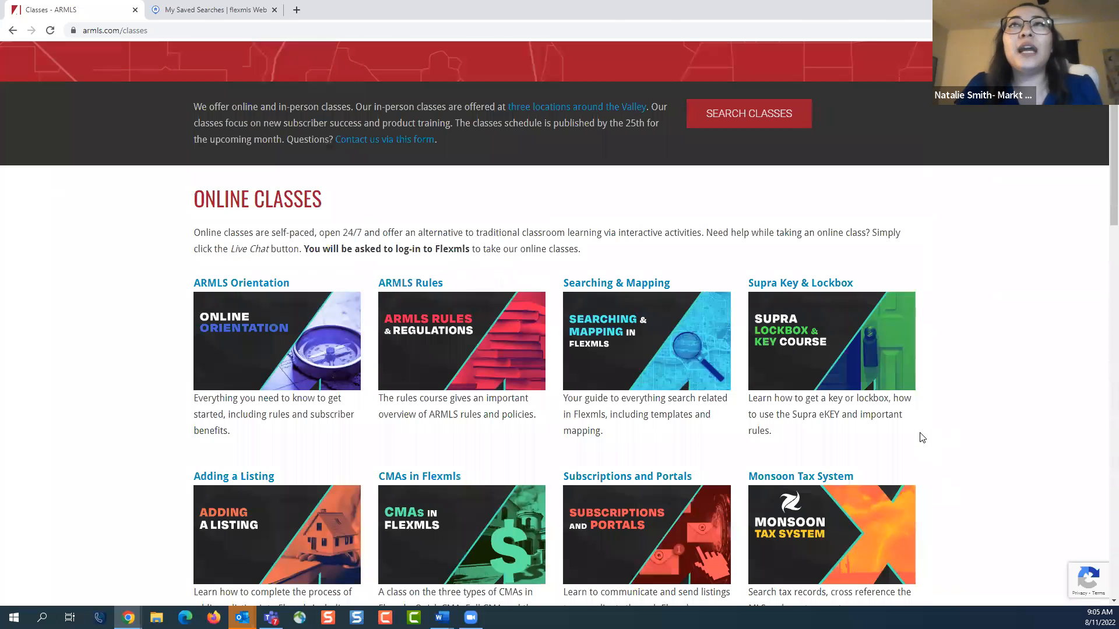
{"action": "scroll", "coordinate": [921, 437], "scroll_direction": "up", "scroll_amount": 3}
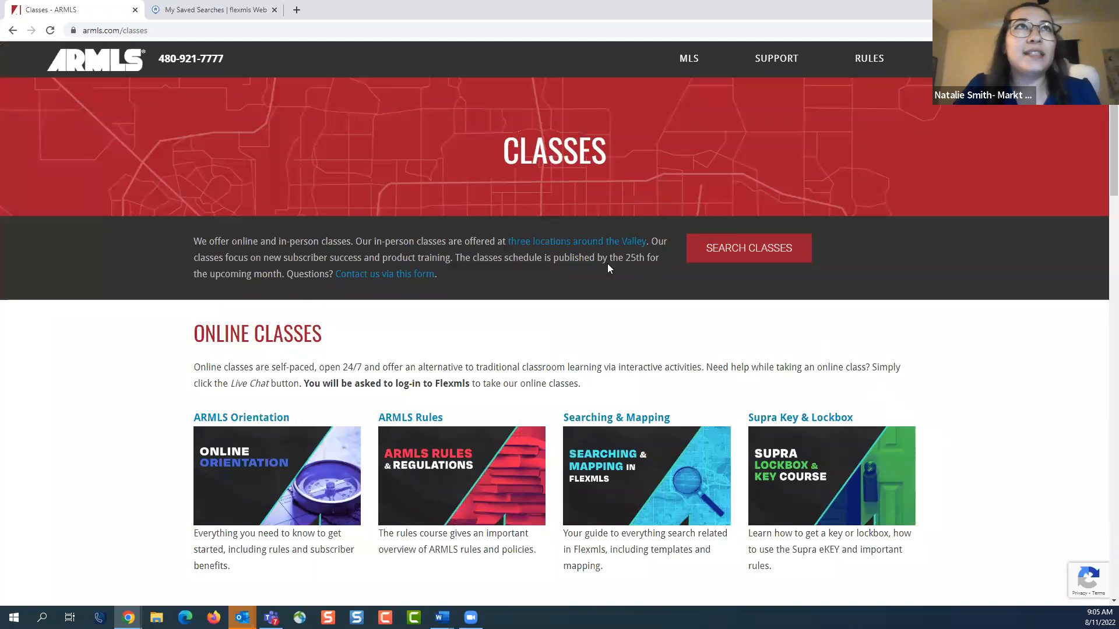
Switch to Flexmls, reload its home dashboard and start a new Quick Search
{"action": "left_click", "coordinate": [250, 12]}
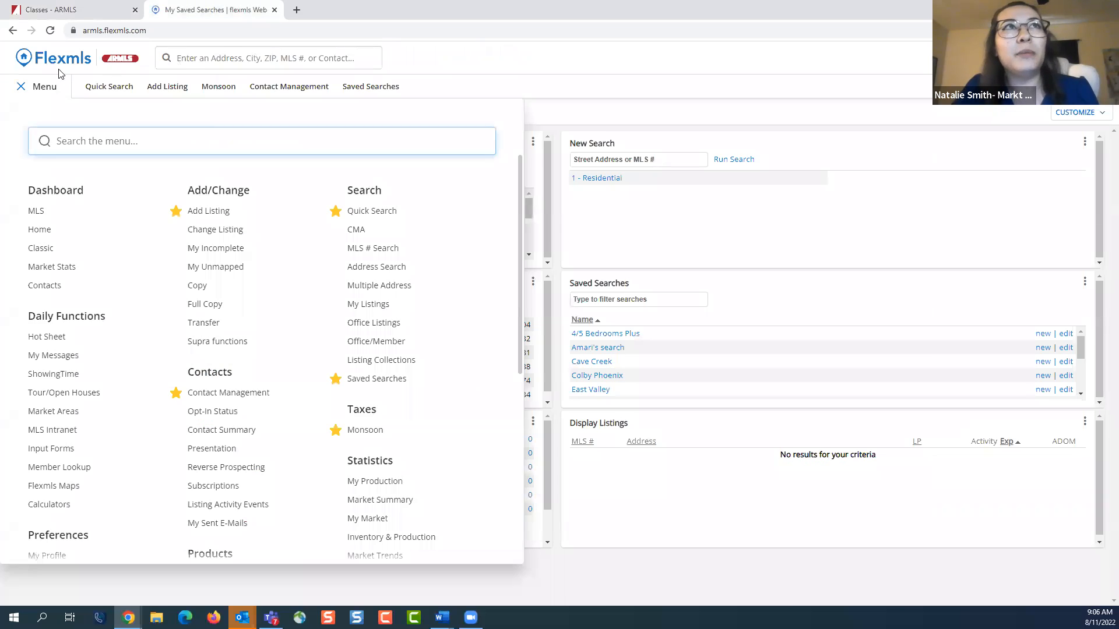
{"action": "left_click", "coordinate": [25, 79]}
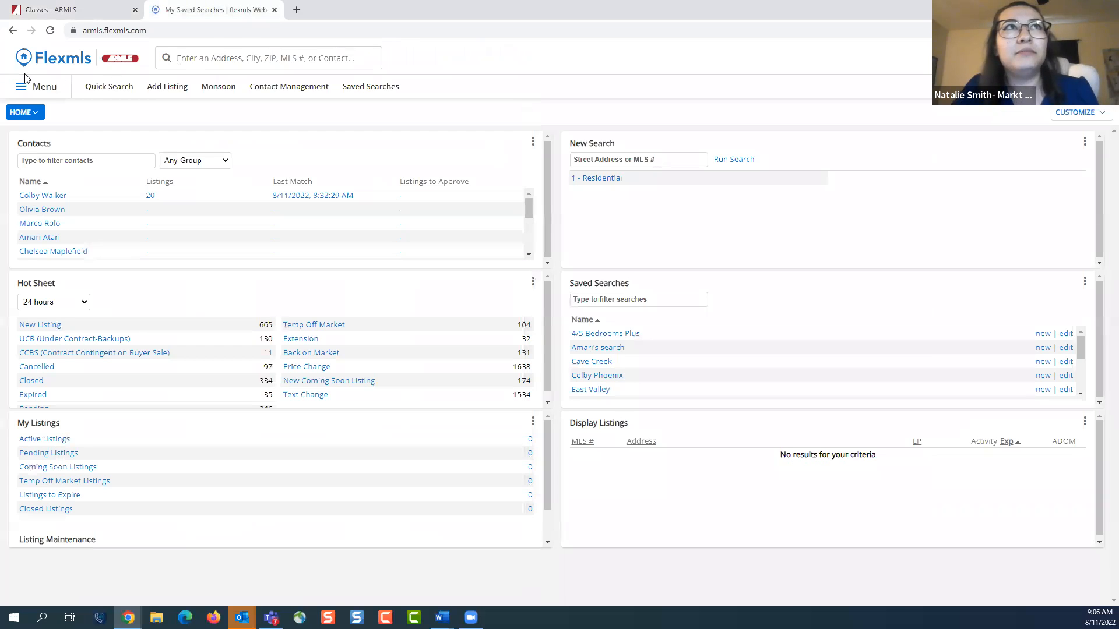
{"action": "left_click", "coordinate": [61, 57]}
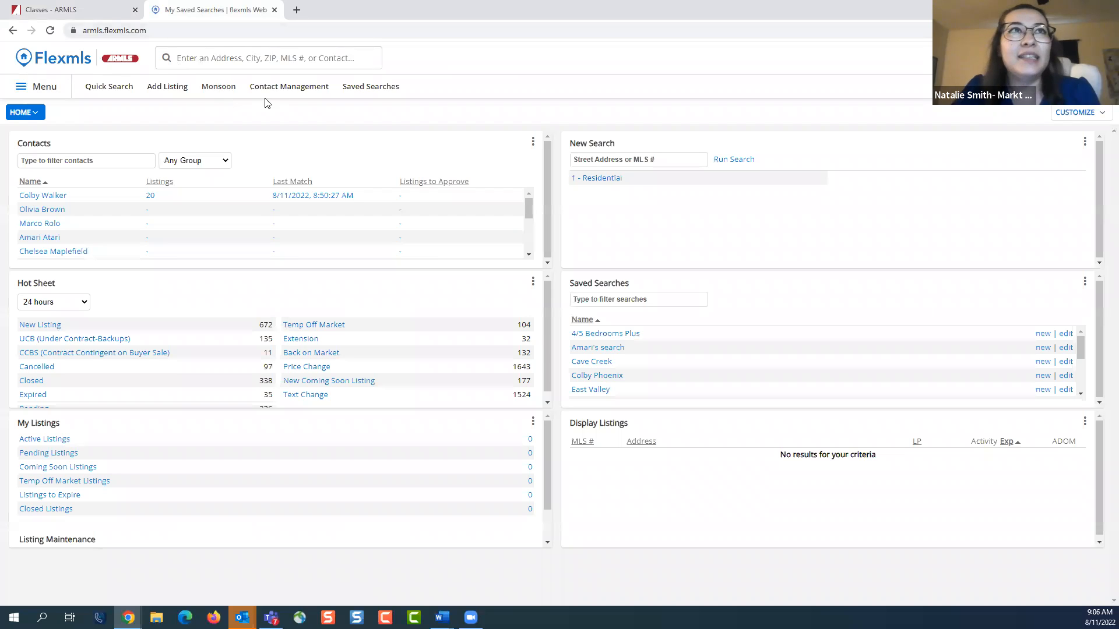
{"action": "left_click", "coordinate": [100, 88]}
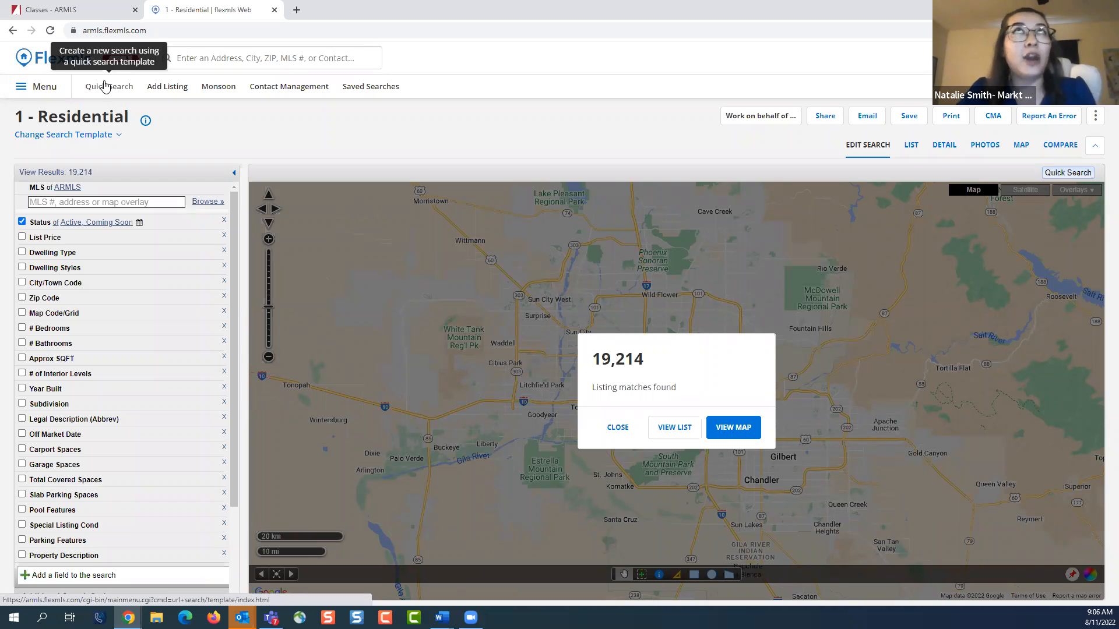
Add Hot Sheet from the Daily Functions to the favorite shortcuts
{"action": "left_click", "coordinate": [60, 80]}
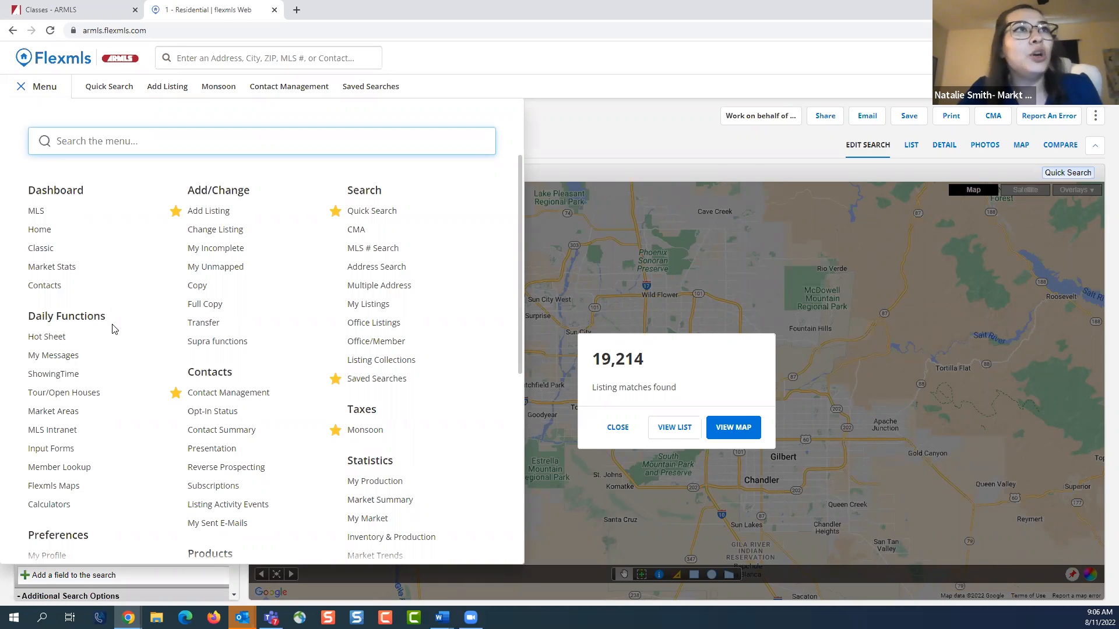
{"action": "left_click", "coordinate": [15, 336]}
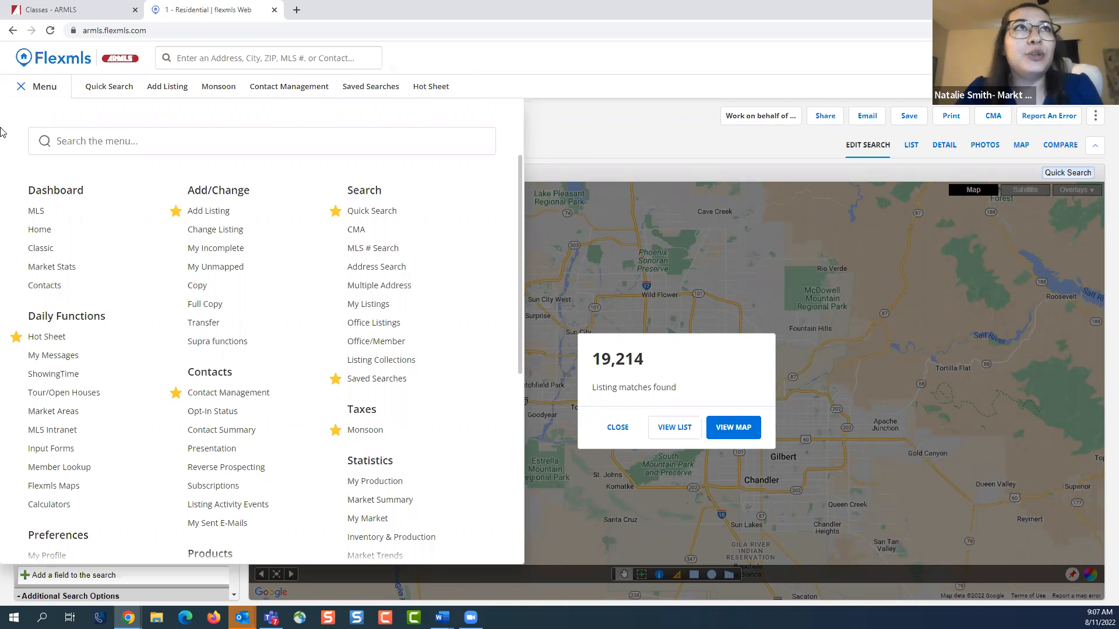
{"action": "left_click", "coordinate": [48, 87]}
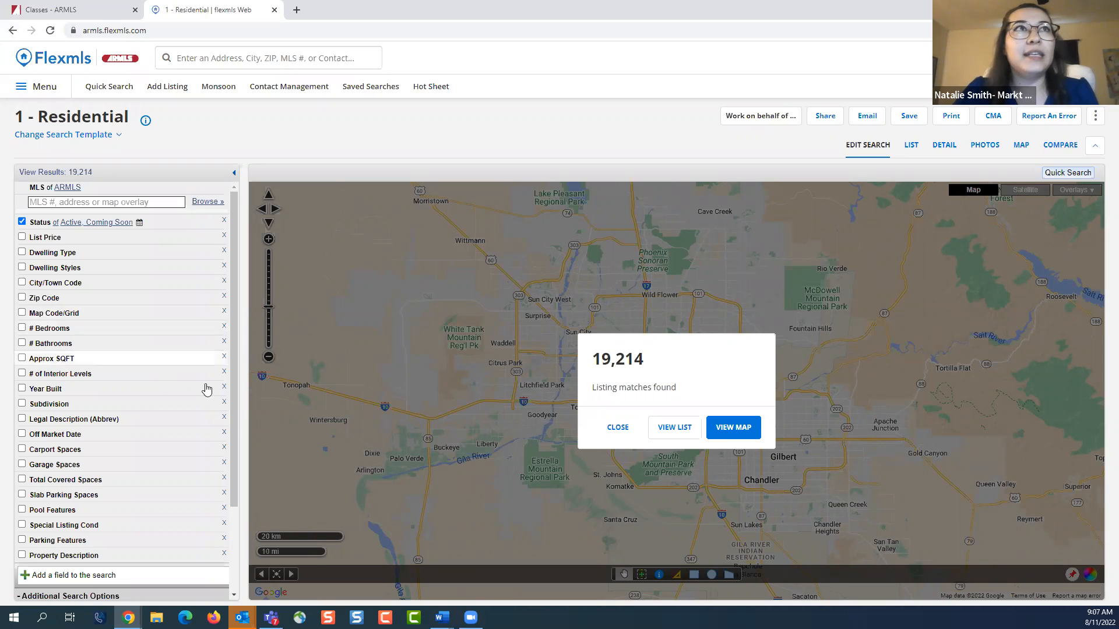
Set the listing status filter to Active, UCB (Under Contract-Backups) and CCBS (Contract Contingent on Buyer Sale)
{"action": "left_click", "coordinate": [184, 228]}
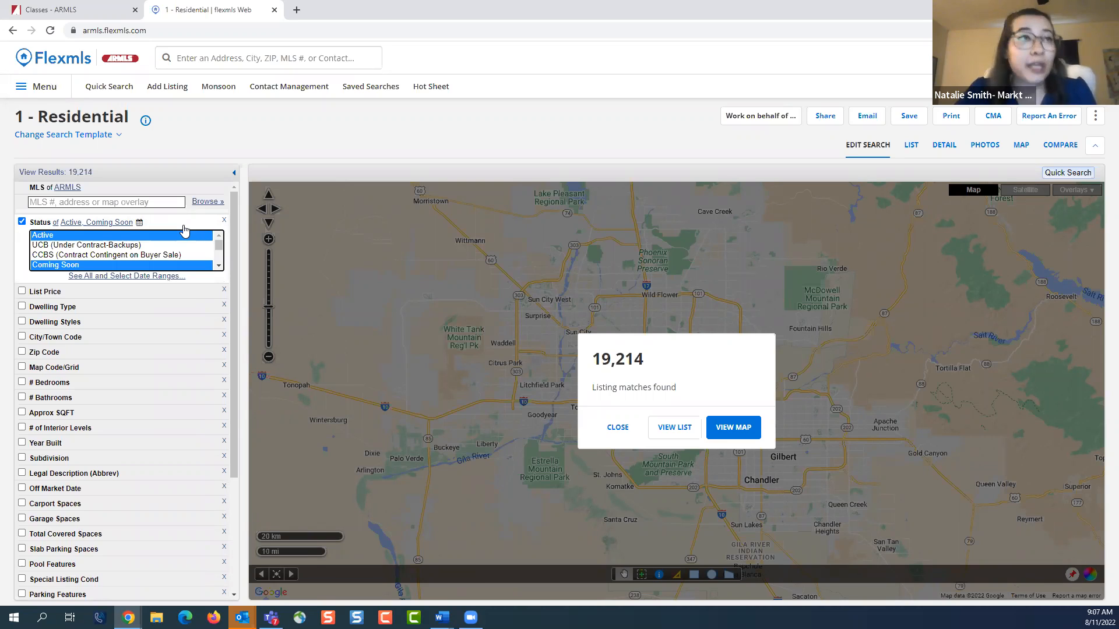
{"action": "left_click", "coordinate": [183, 235]}
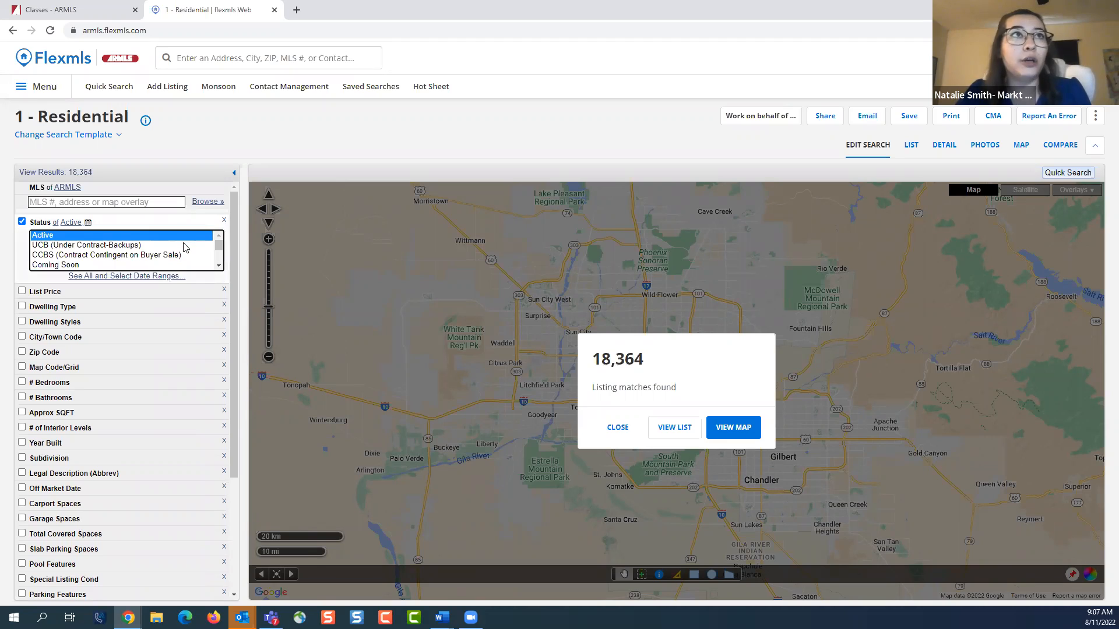
{"action": "left_click", "coordinate": [184, 245]}
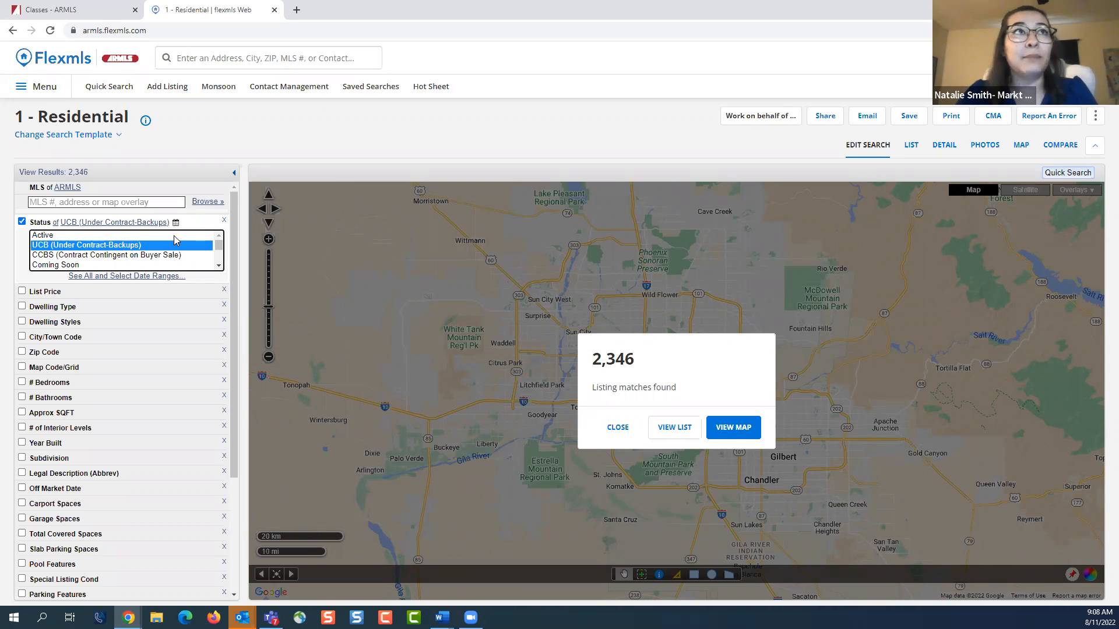
{"action": "left_click", "coordinate": [174, 236], "text": "ctrl"}
{"action": "left_click", "coordinate": [176, 257], "text": "ctrl"}
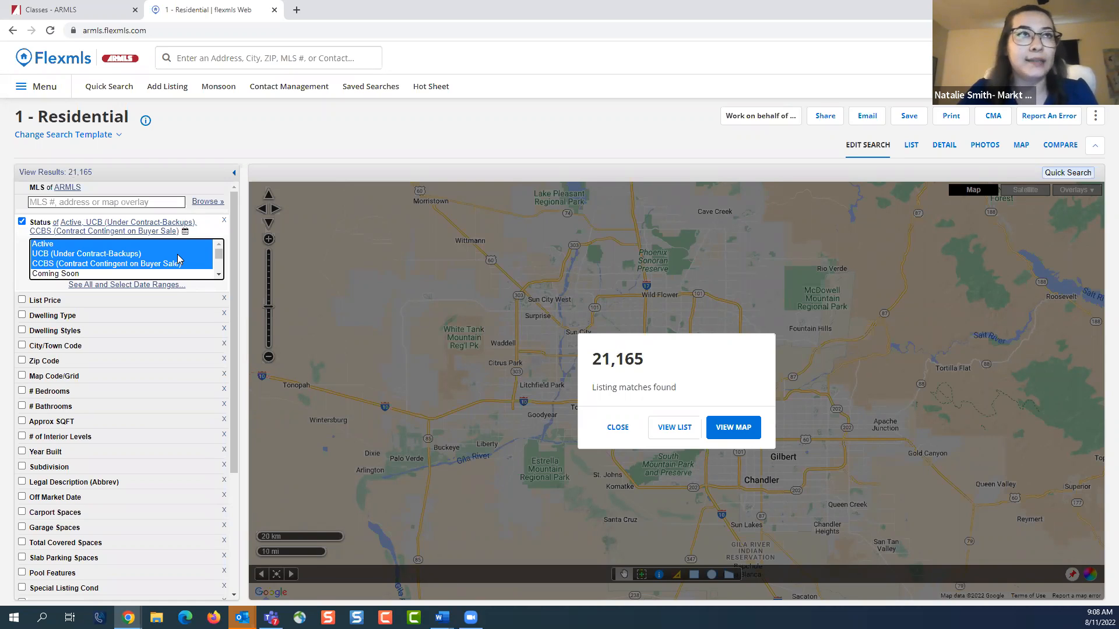
Set the status filter to Closed and enable the Close of Escrow Date range
{"action": "left_click", "coordinate": [219, 276]}
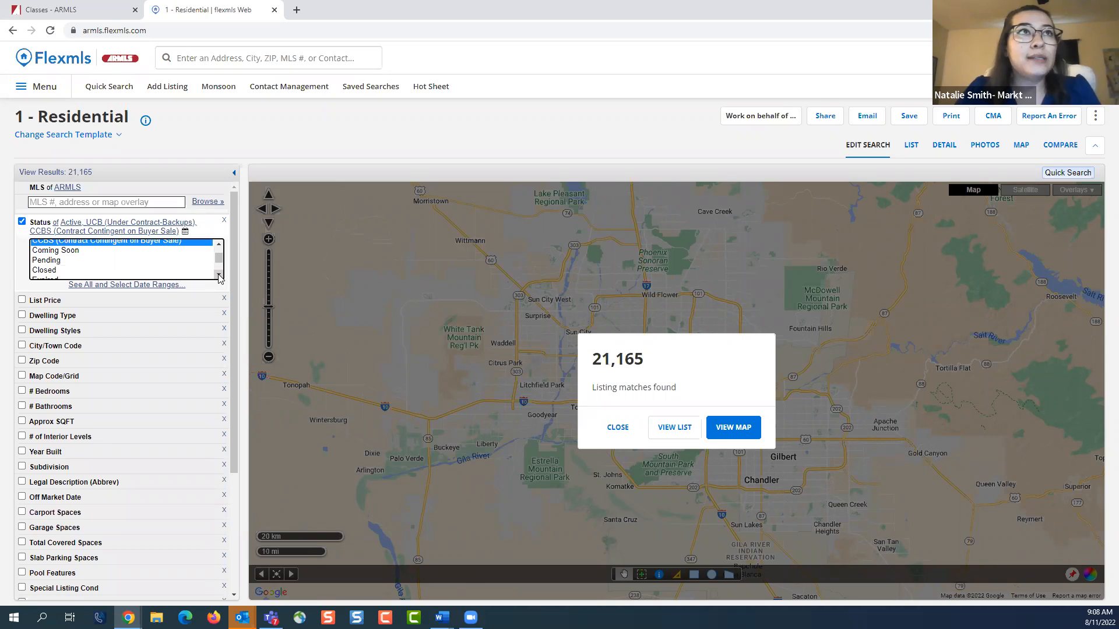
{"action": "left_click", "coordinate": [202, 280]}
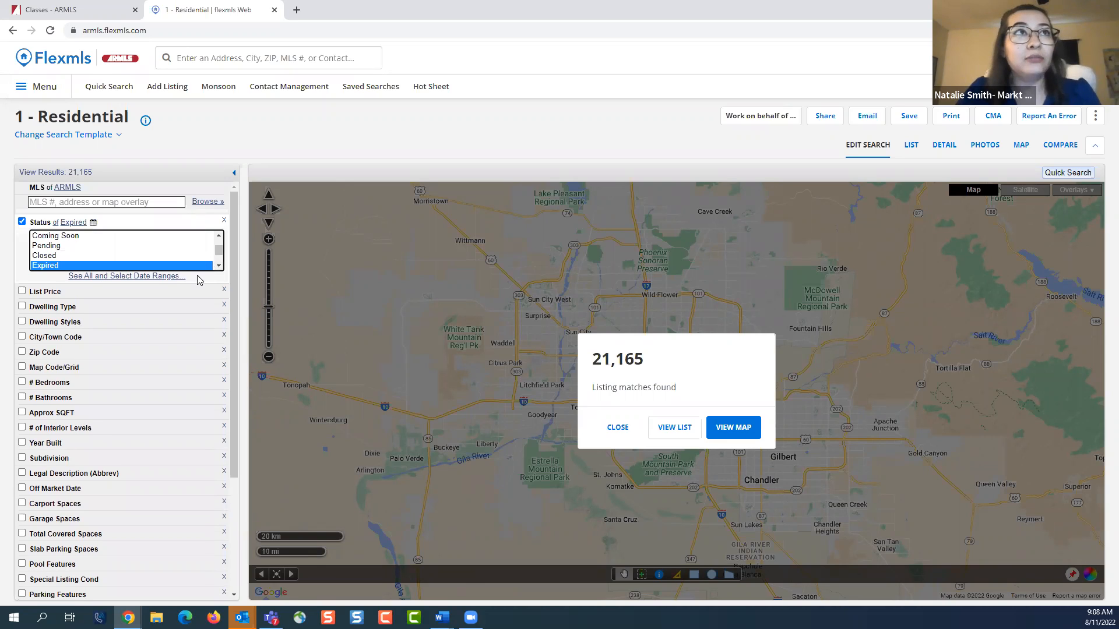
{"action": "left_click", "coordinate": [189, 258]}
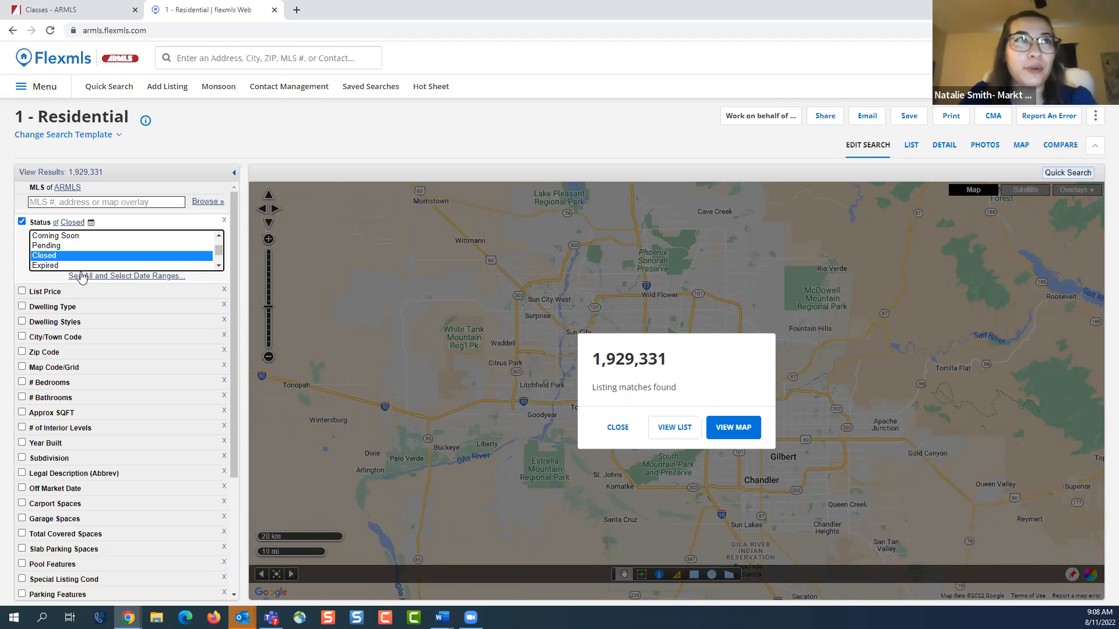
{"action": "left_click", "coordinate": [129, 277]}
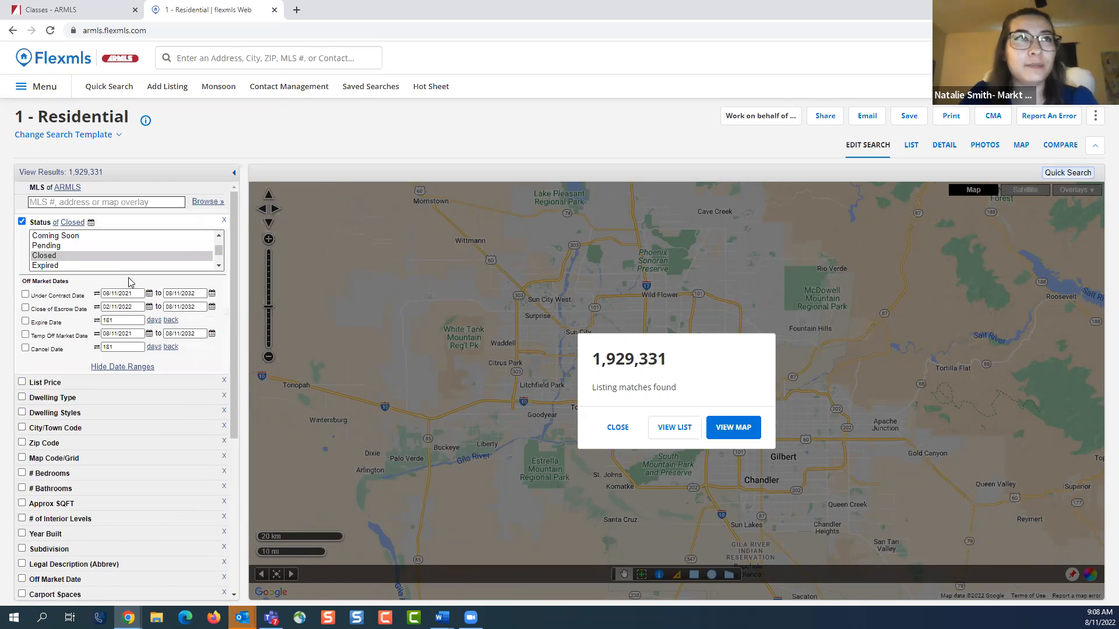
{"action": "left_click", "coordinate": [26, 308]}
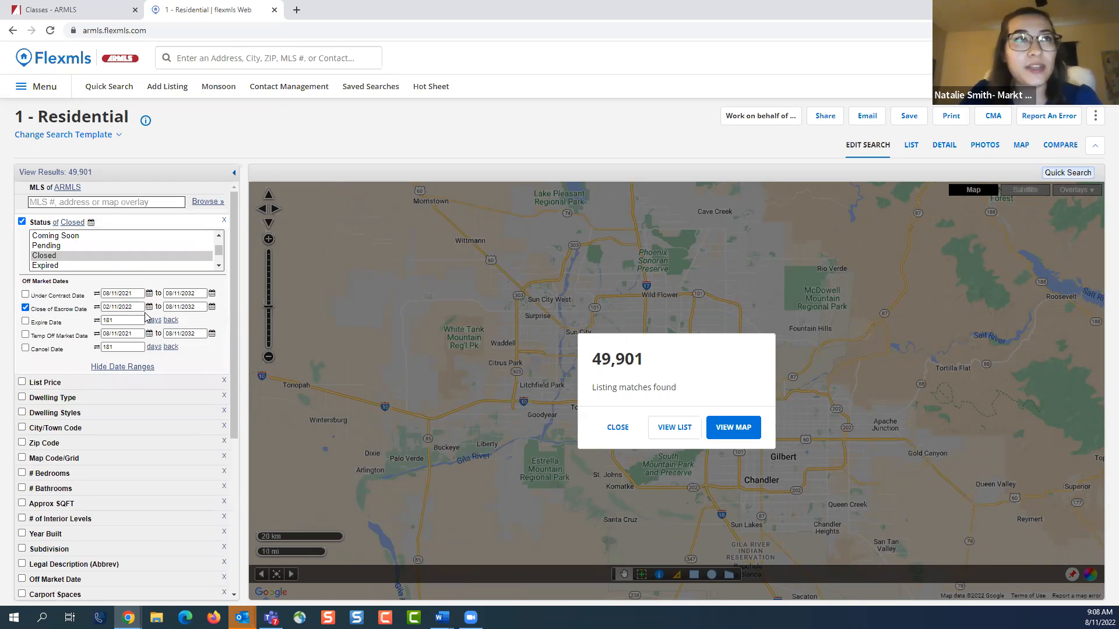
Try to set the Close of Escrow start date to 0101/2022
{"action": "triple_click", "coordinate": [126, 309]}
{"action": "type", "text": "0"}
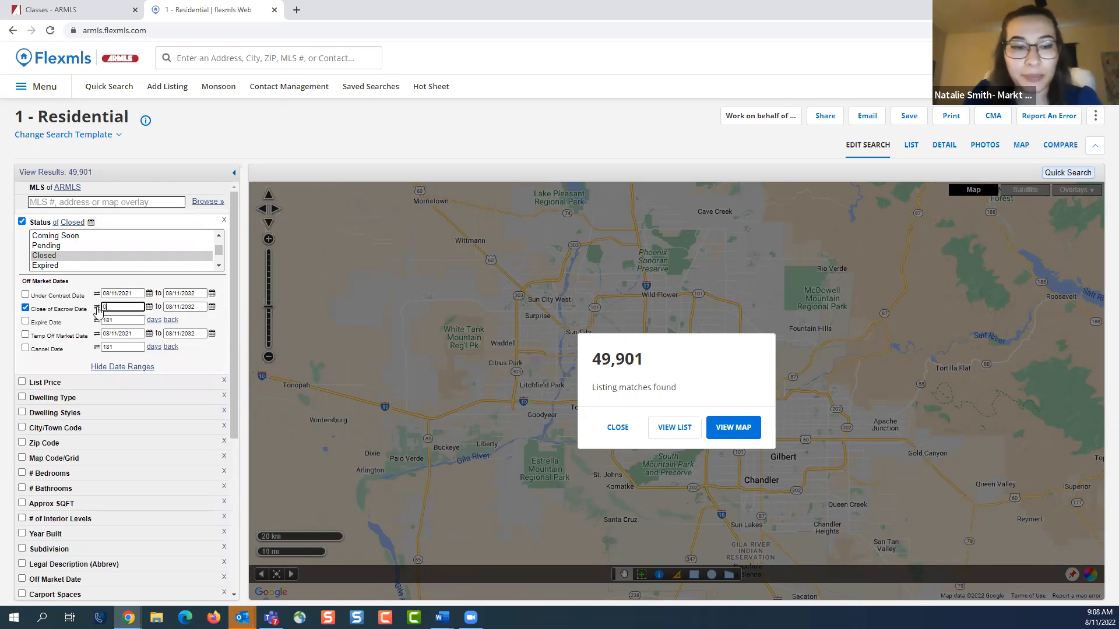
{"action": "type", "text": "101/"}
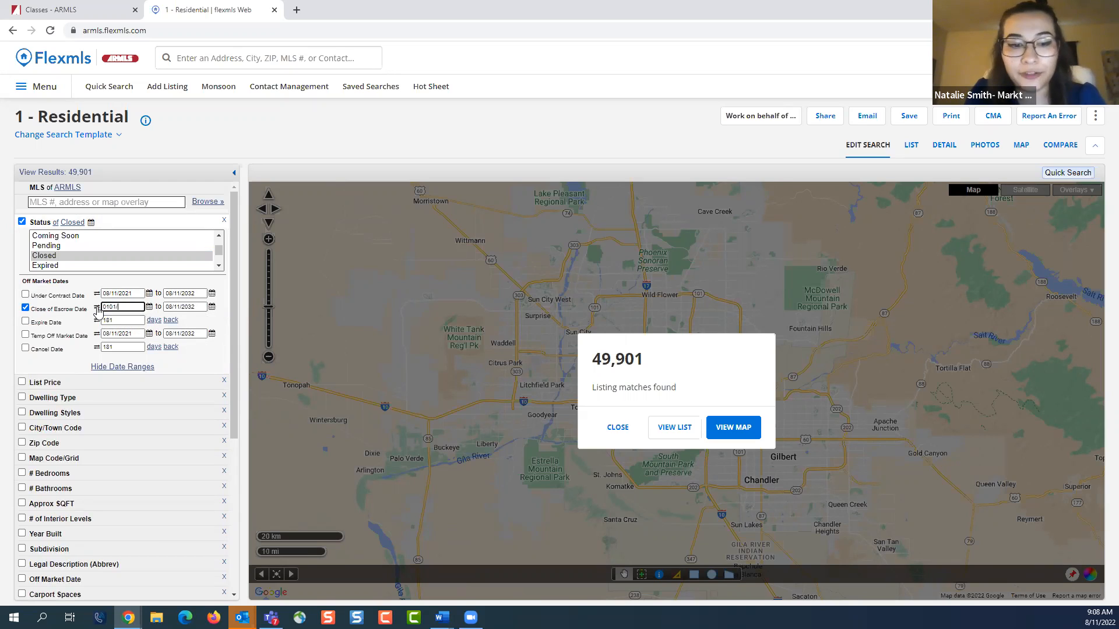
{"action": "type", "text": "2022"}
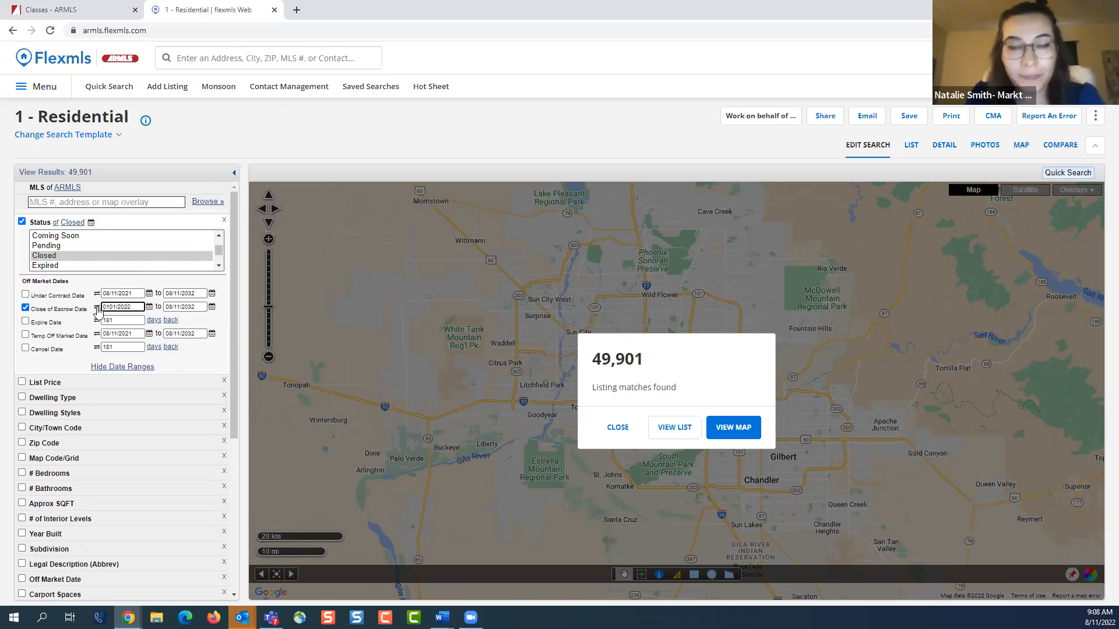
Browse the Close of Escrow start date calendar to January 2019 and close it without picking a date
{"action": "left_click", "coordinate": [149, 308]}
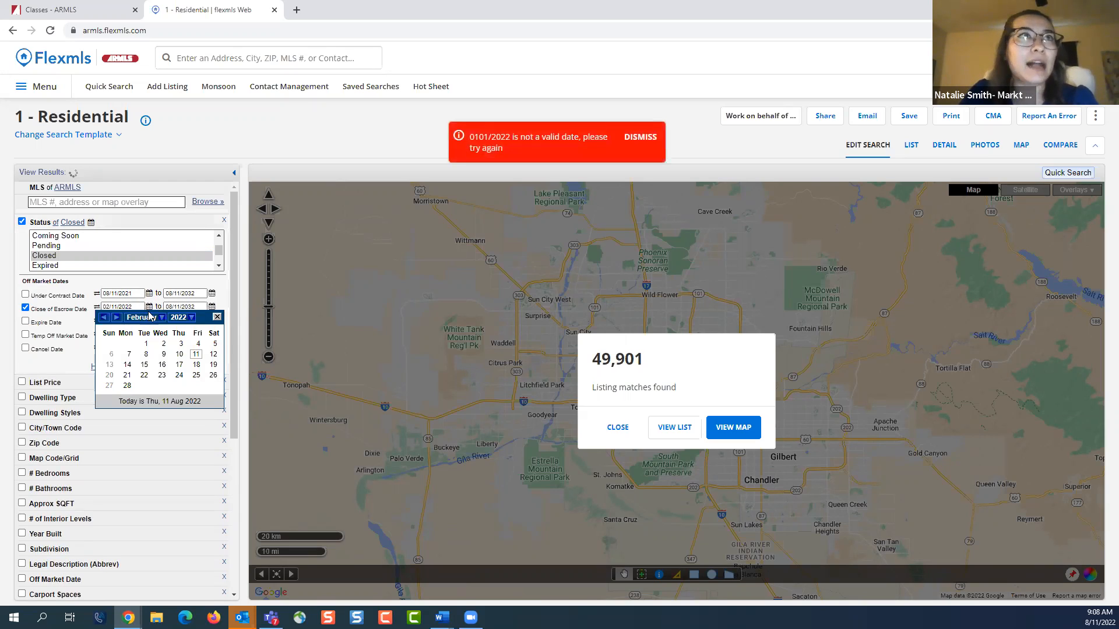
{"action": "left_click", "coordinate": [158, 320]}
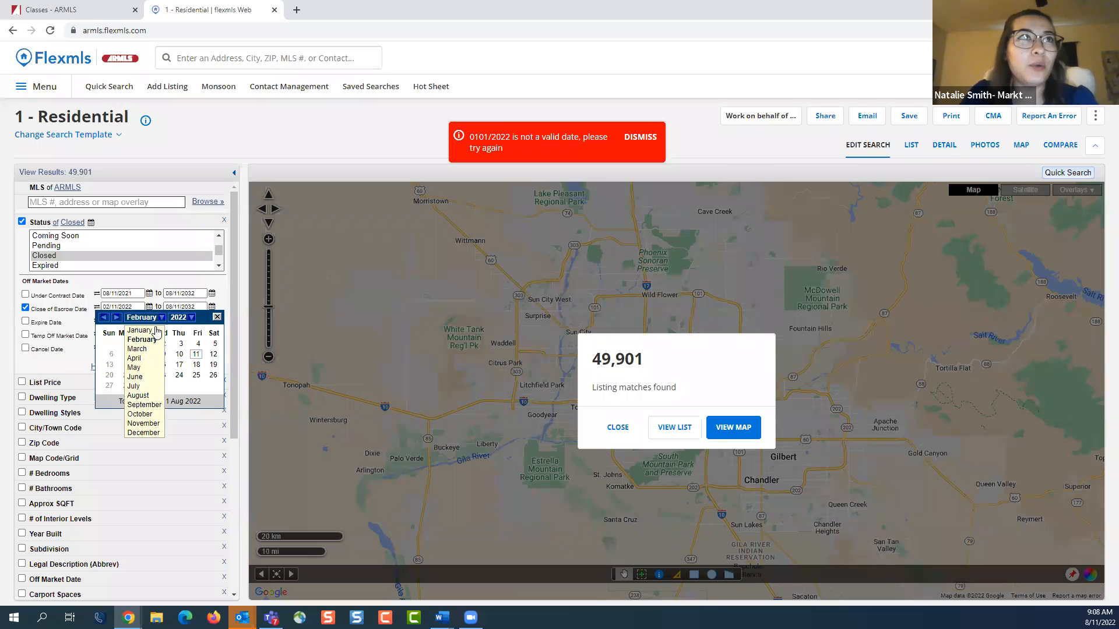
{"action": "left_click", "coordinate": [142, 328]}
{"action": "left_click", "coordinate": [187, 318]}
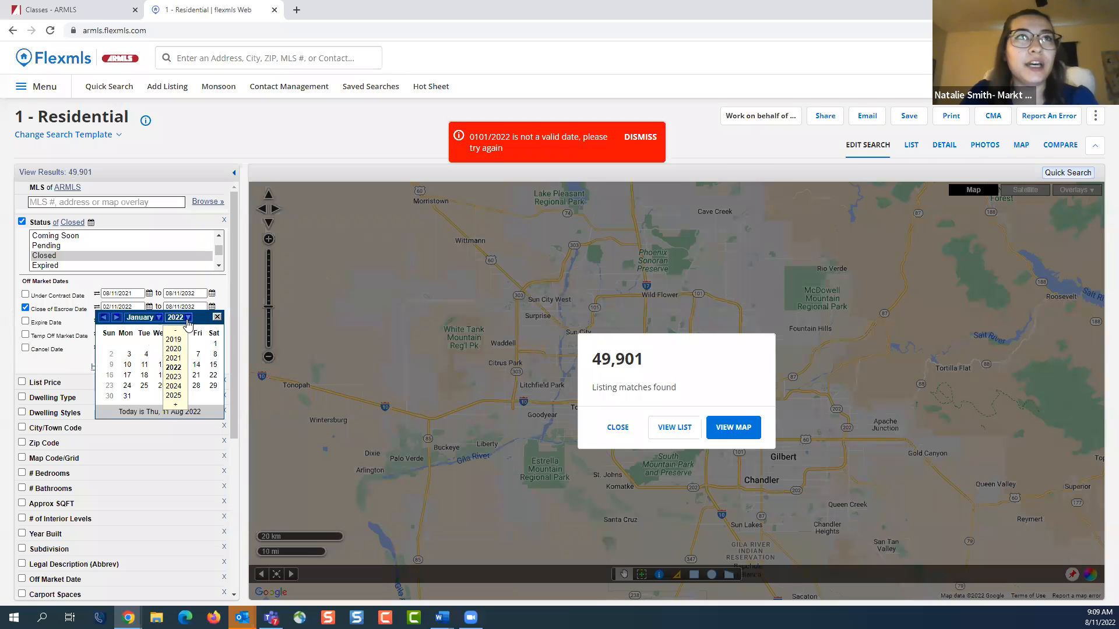
{"action": "left_click", "coordinate": [175, 340]}
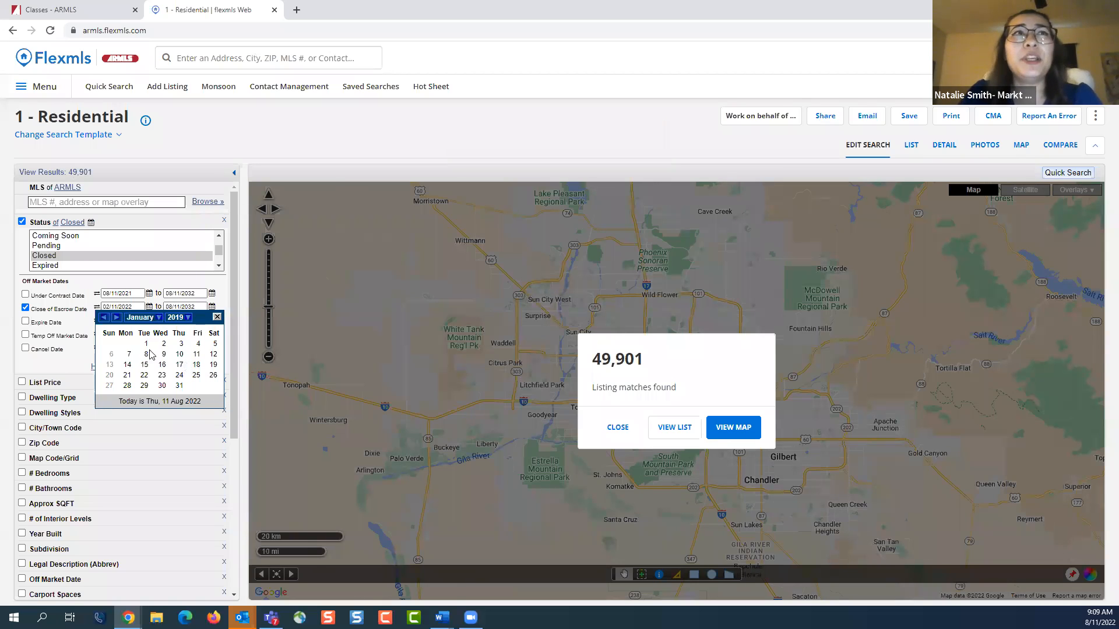
{"action": "left_click", "coordinate": [94, 321]}
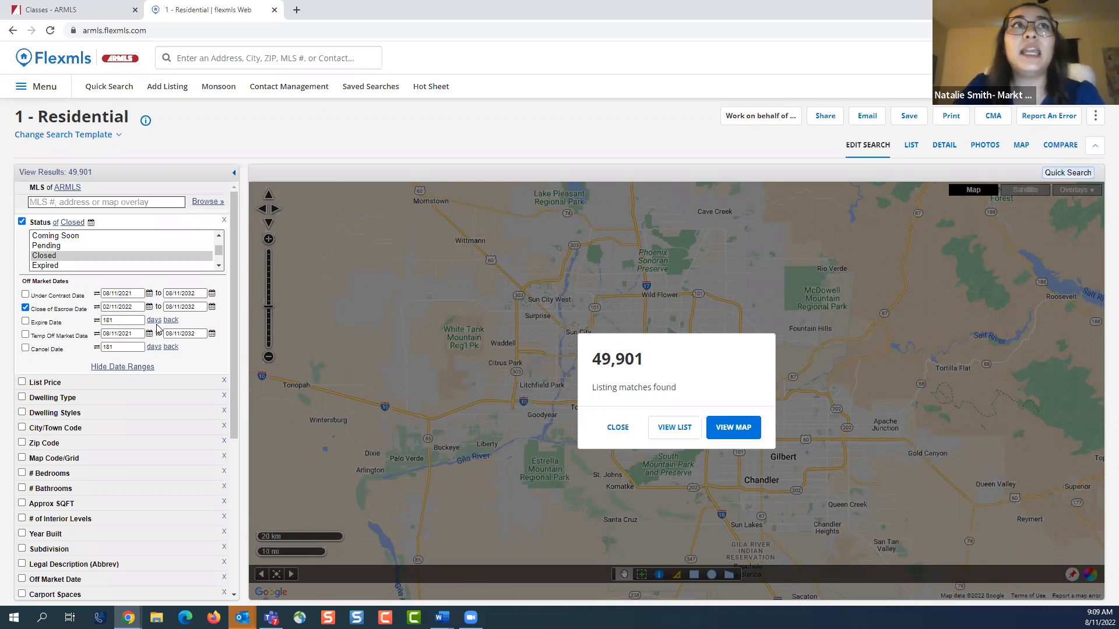
Change the Close of Escrow date type to days back and set it to 30 days
{"action": "left_click", "coordinate": [98, 309]}
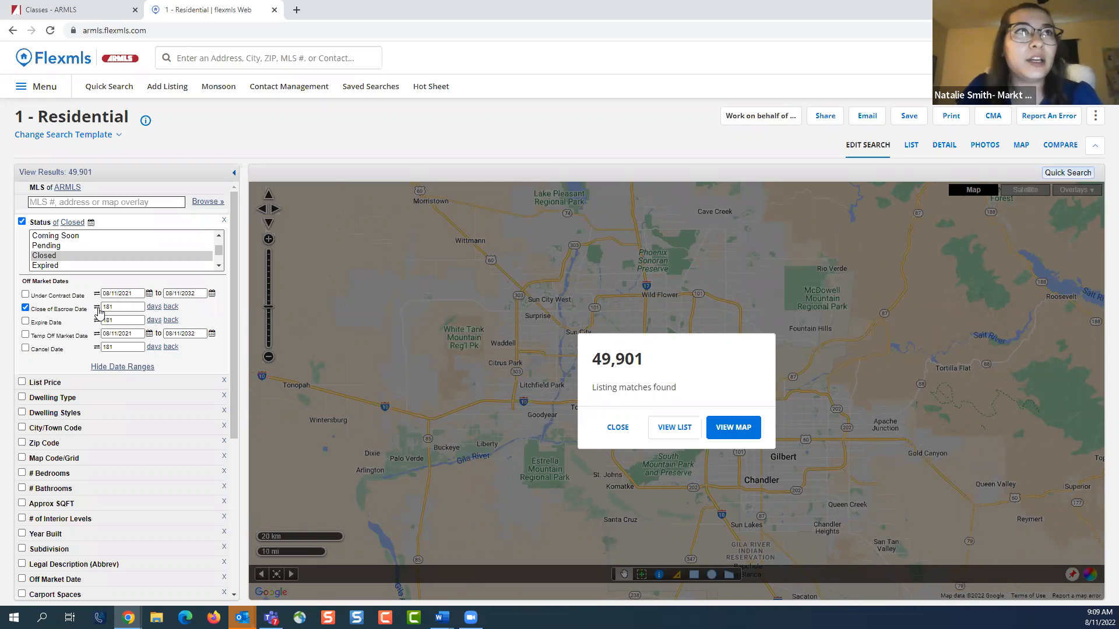
{"action": "double_click", "coordinate": [128, 307]}
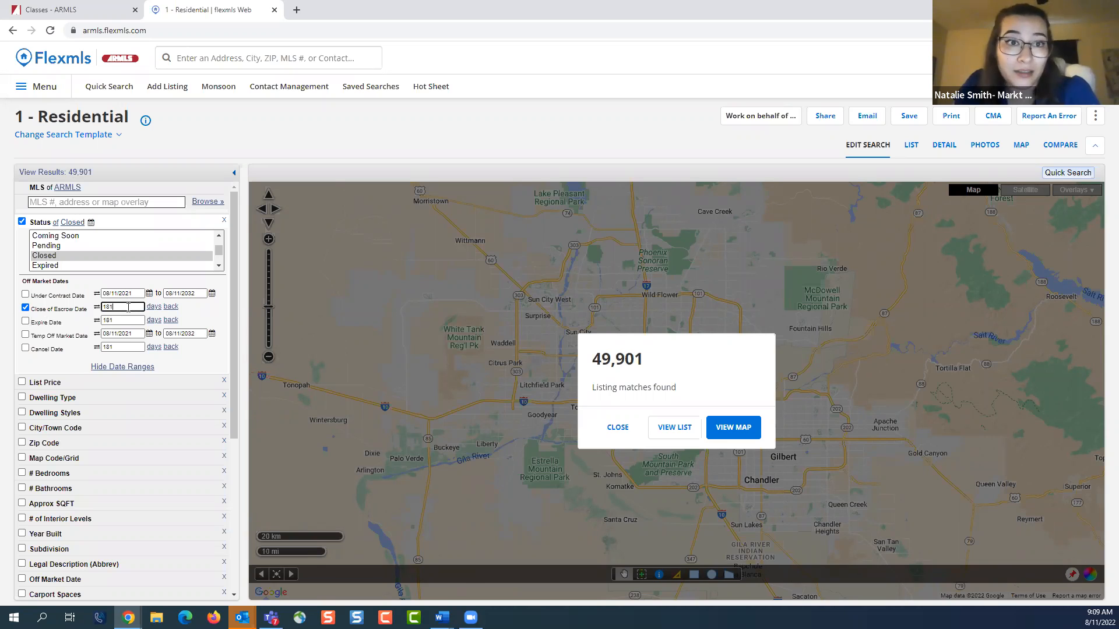
{"action": "type", "text": "30"}
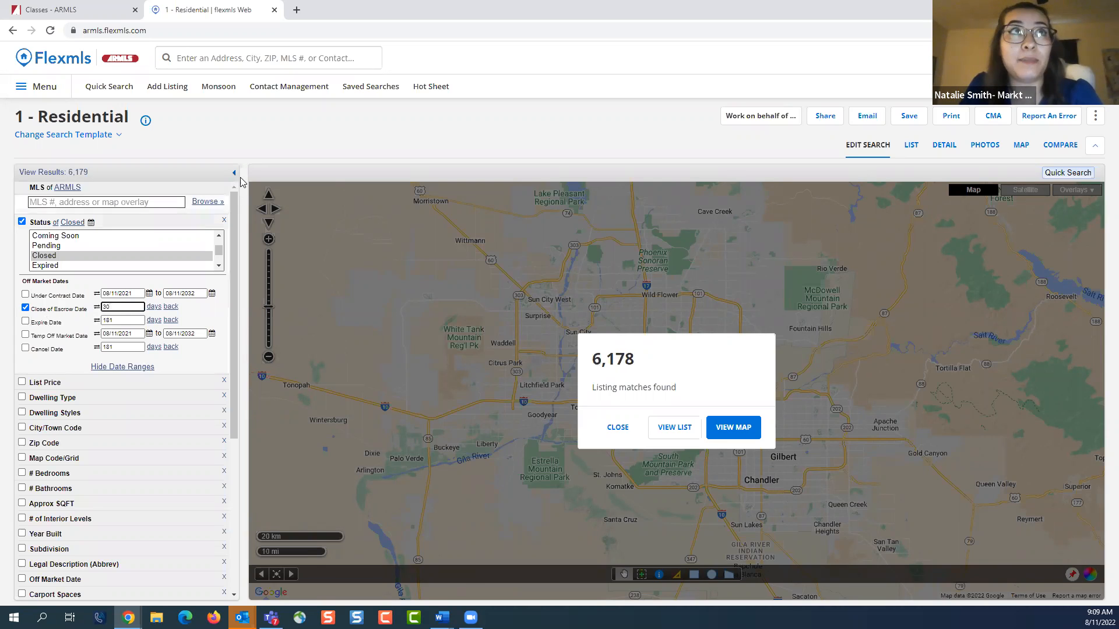
{"action": "left_click", "coordinate": [250, 153]}
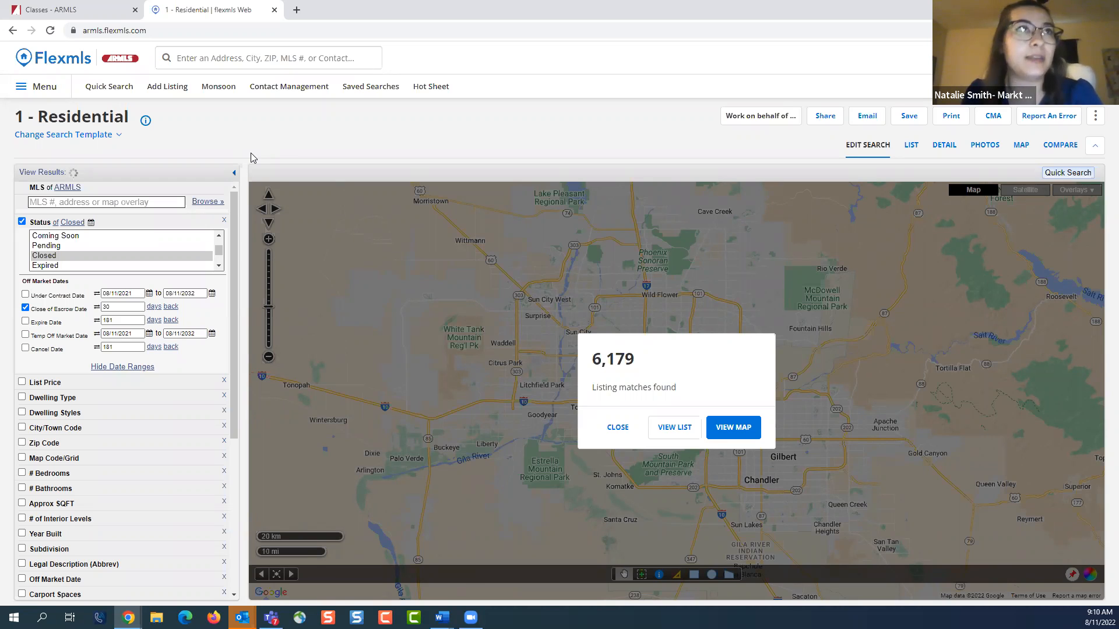
Set the status filter to Active only, disable the Close of Escrow Date limit and hide the date ranges
{"action": "scroll", "coordinate": [134, 260], "scroll_direction": "up", "scroll_amount": 2}
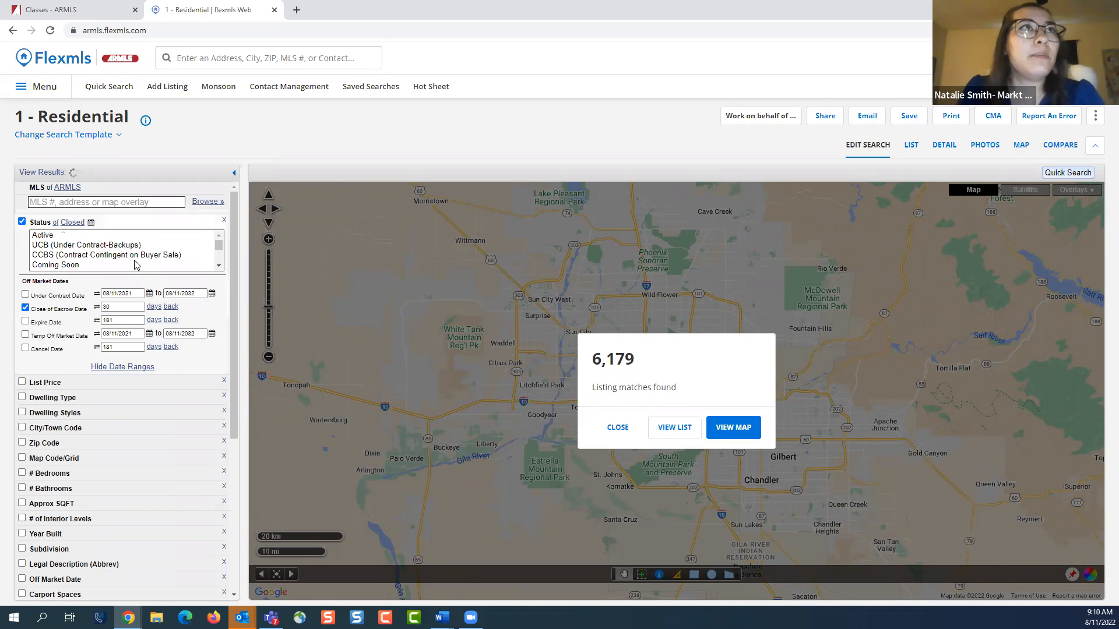
{"action": "left_click", "coordinate": [132, 235]}
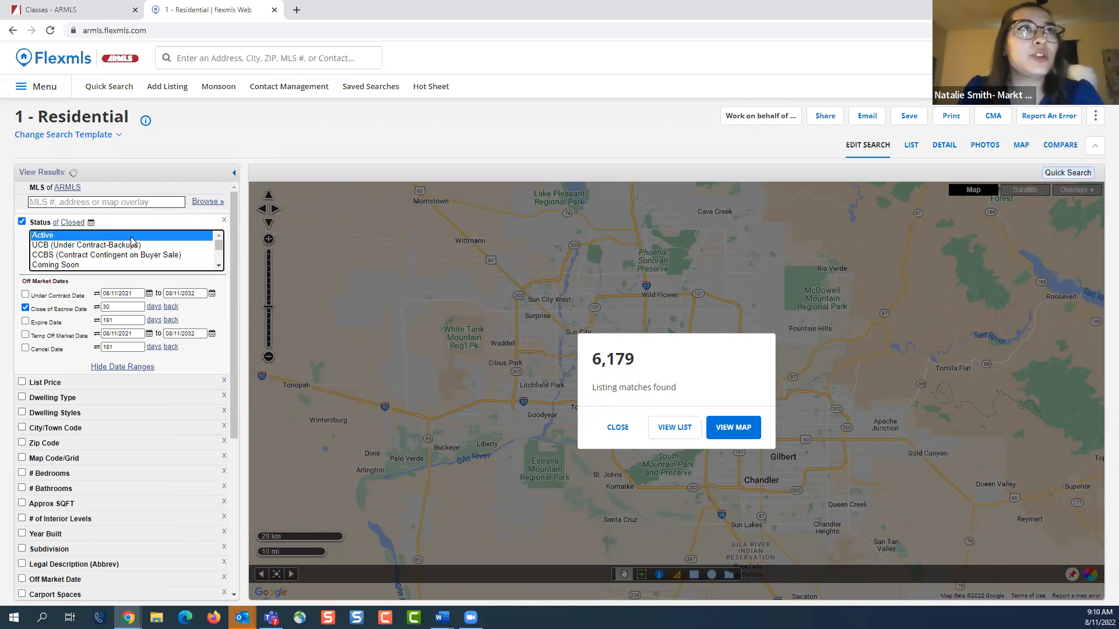
{"action": "left_click", "coordinate": [120, 367]}
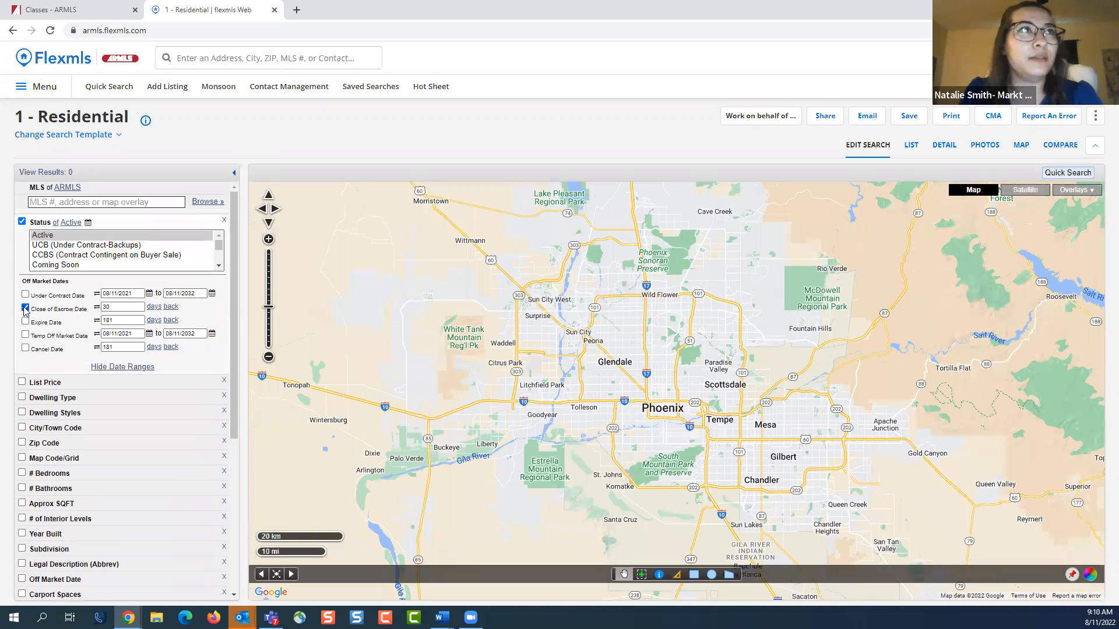
{"action": "left_click", "coordinate": [120, 367]}
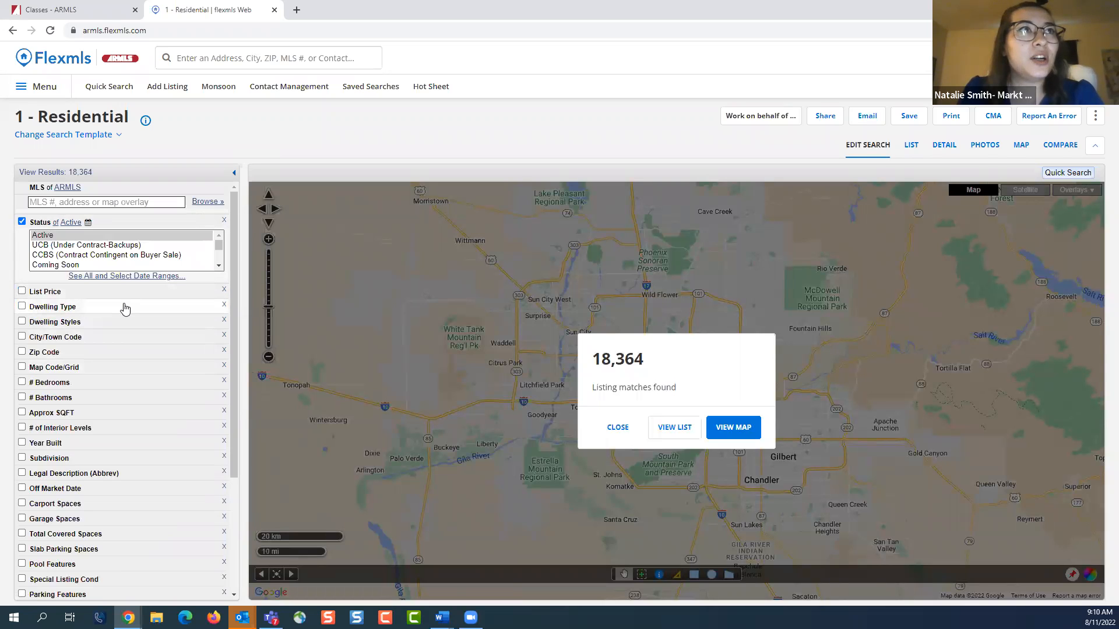
Expand the City/Town Code filter and limit the search to Gilbert
{"action": "left_click", "coordinate": [111, 341]}
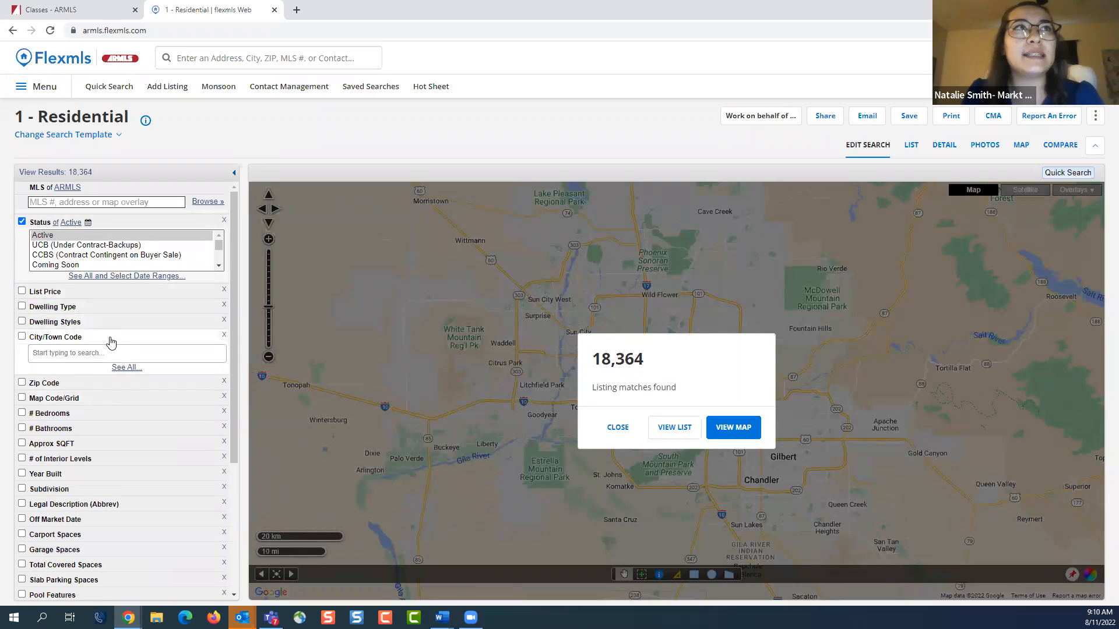
{"action": "left_click", "coordinate": [110, 342]}
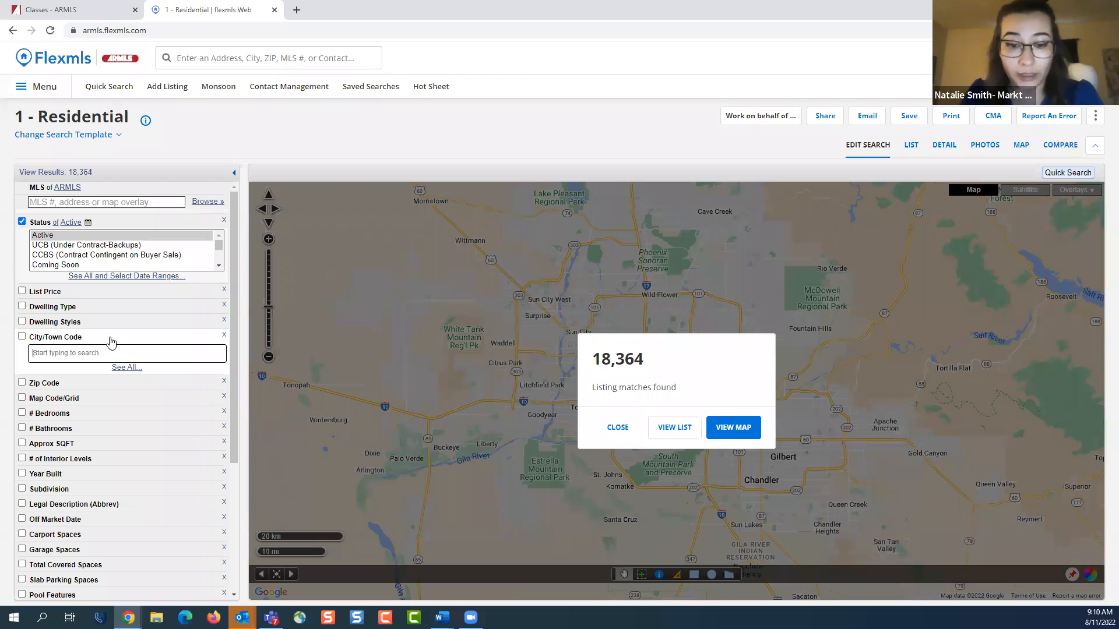
{"action": "type", "text": "gilb"}
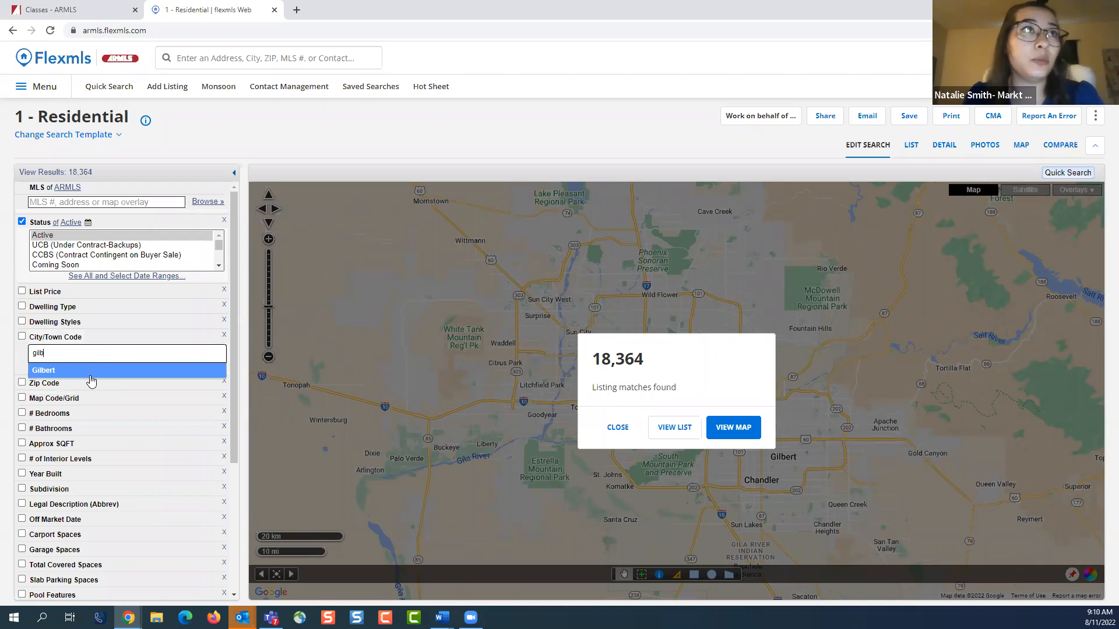
{"action": "left_click", "coordinate": [92, 376]}
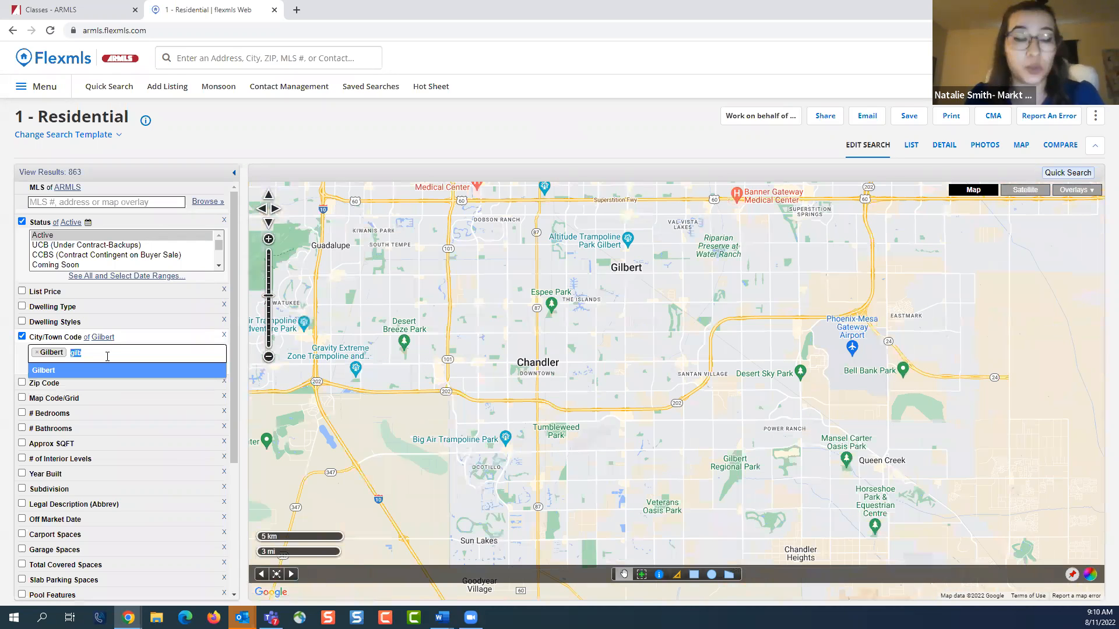
Add Chandler as a second city in the City/Town Code filter
{"action": "type", "text": "chnd"}
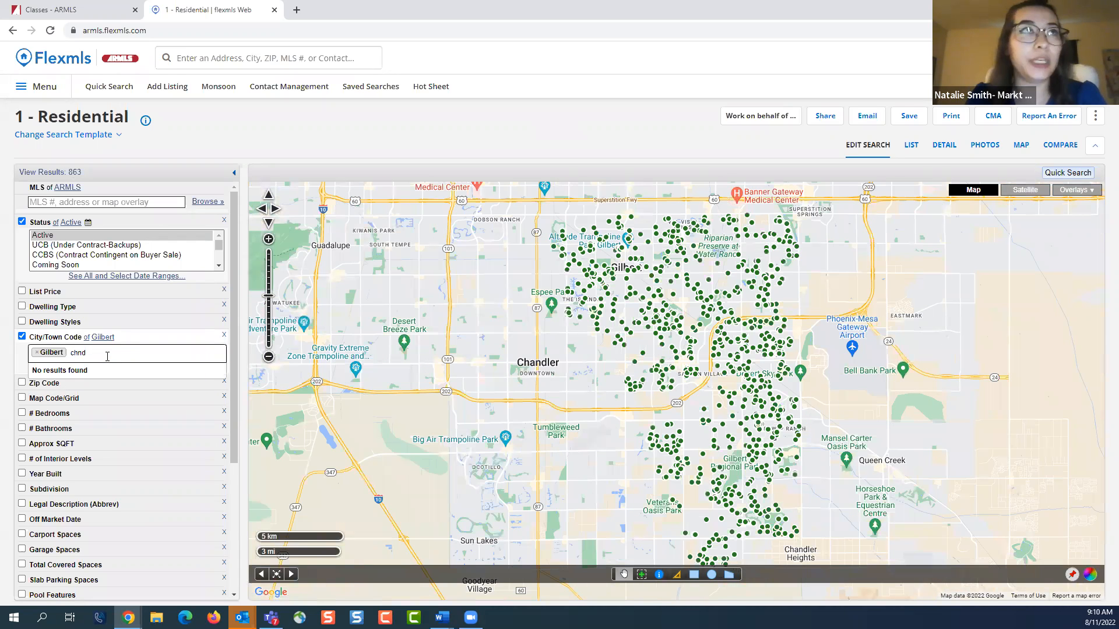
{"action": "key", "text": "BackSpace"}
{"action": "type", "text": "and"}
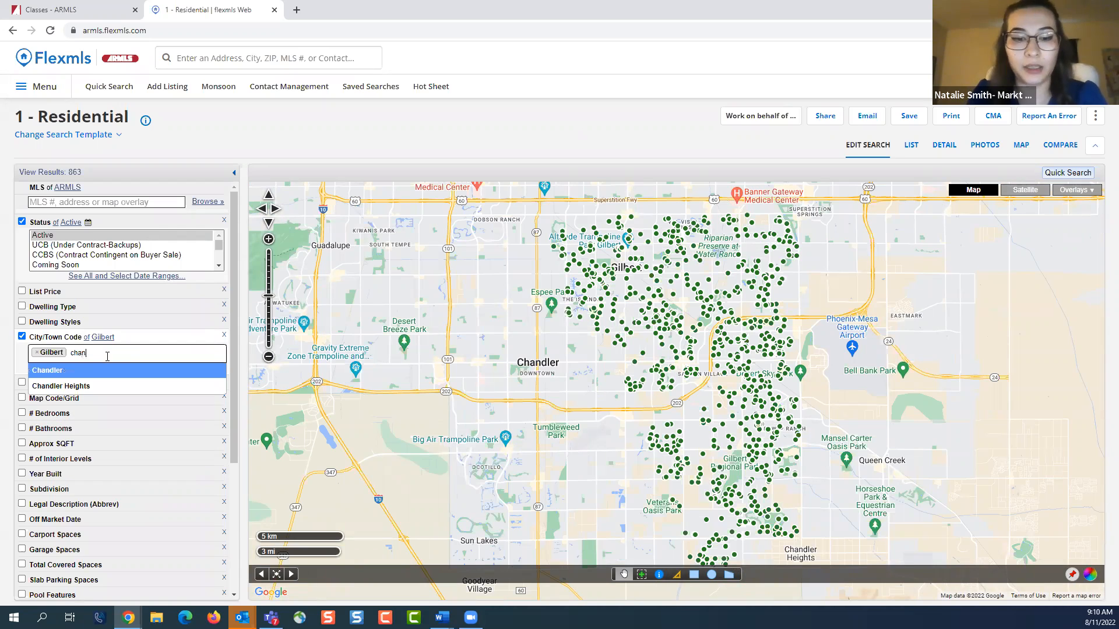
{"action": "left_click", "coordinate": [110, 375]}
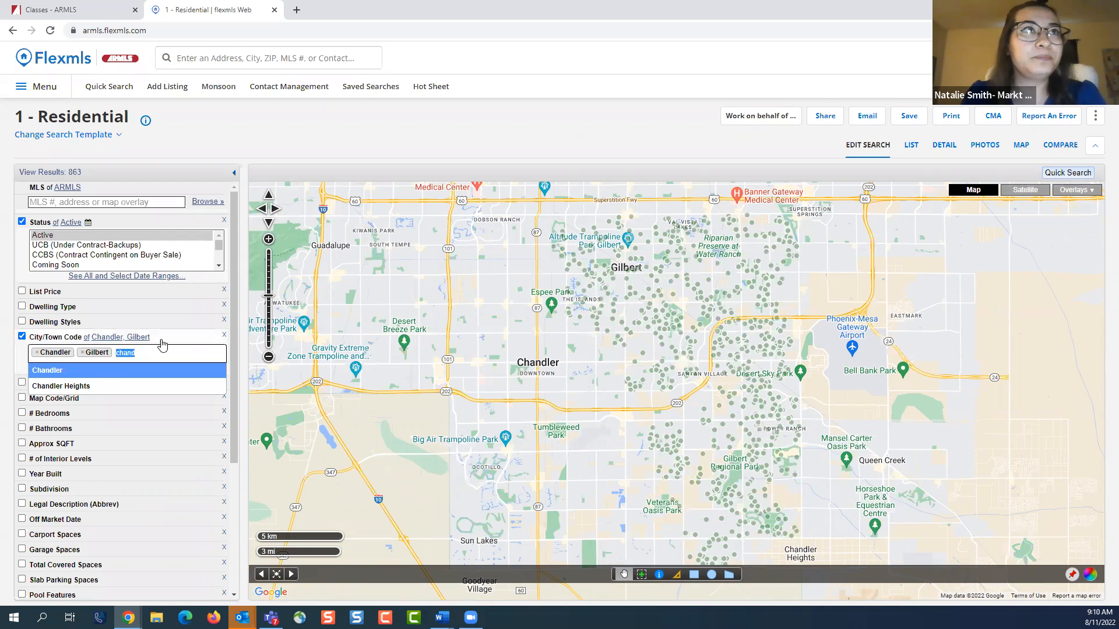
Collapse the City/Town Code filter and try to find zip code 85260 in the Zip Code filter
{"action": "left_click", "coordinate": [163, 344]}
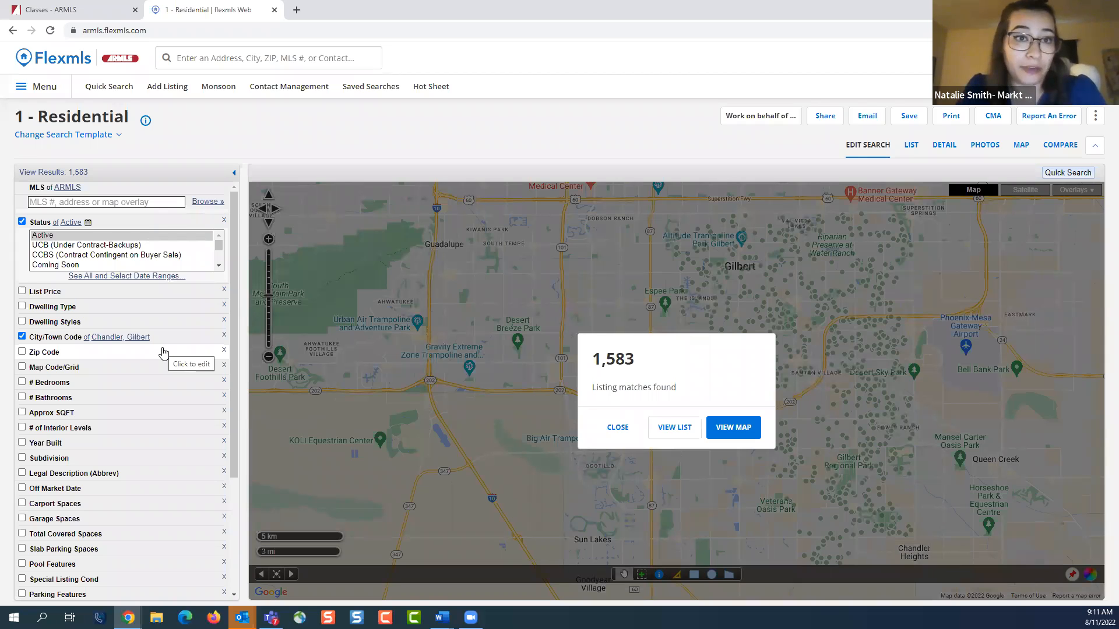
{"action": "left_click", "coordinate": [110, 355]}
{"action": "left_click", "coordinate": [107, 368]}
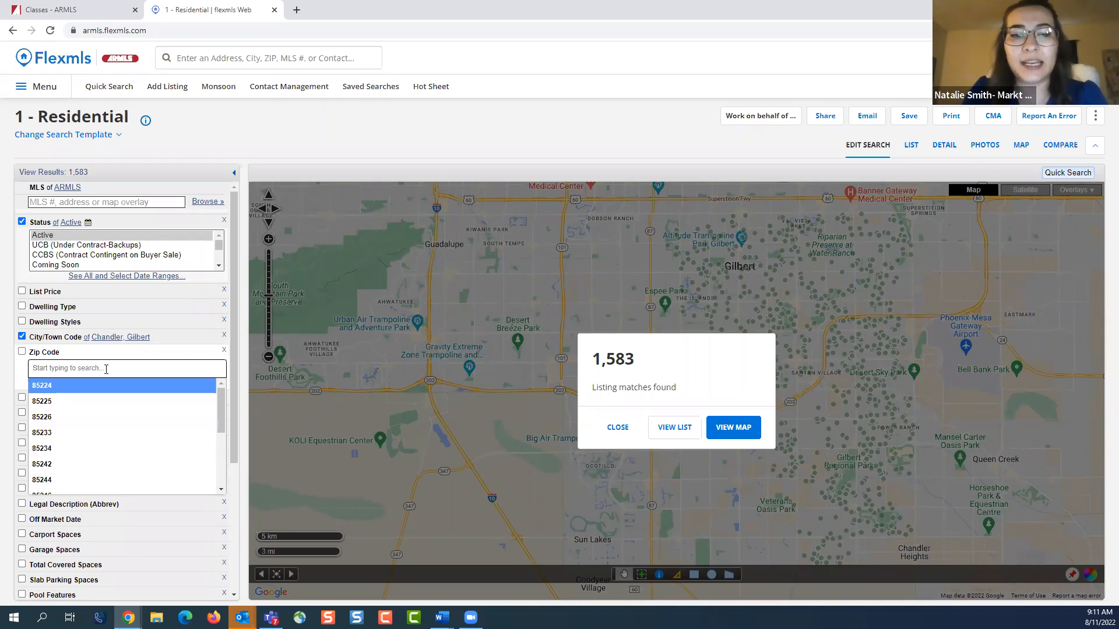
{"action": "type", "text": "825"}
{"action": "key", "text": "BackSpace"}
{"action": "type", "text": "5260"}
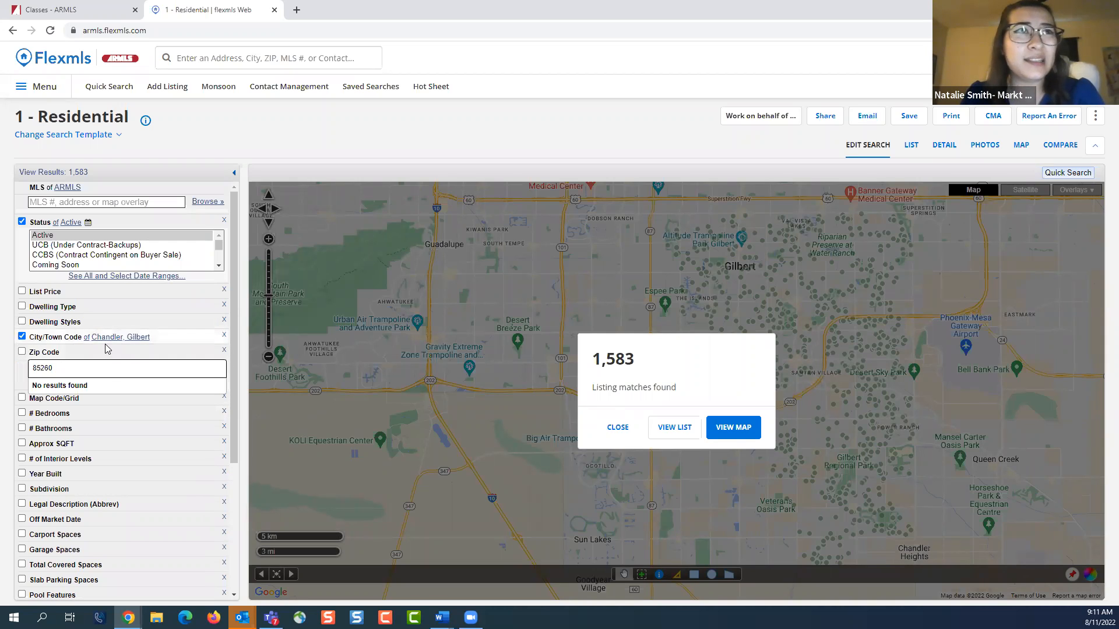
{"action": "left_click", "coordinate": [168, 355]}
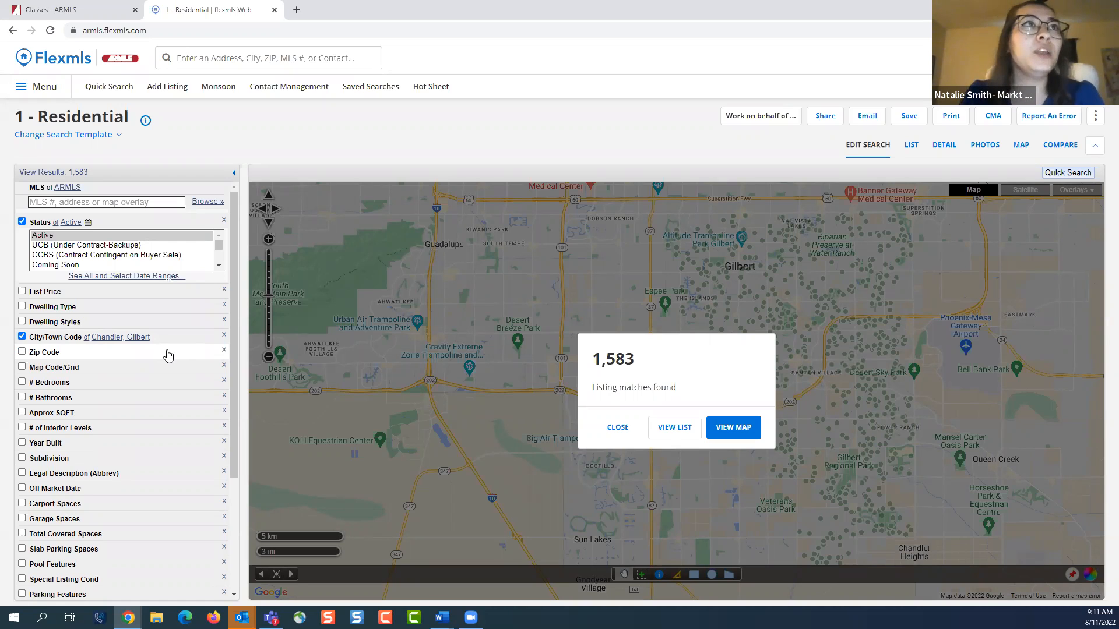
Disable the City/Town Code filter and set the Subdivision filter to "gray hawk"
{"action": "left_click", "coordinate": [21, 336]}
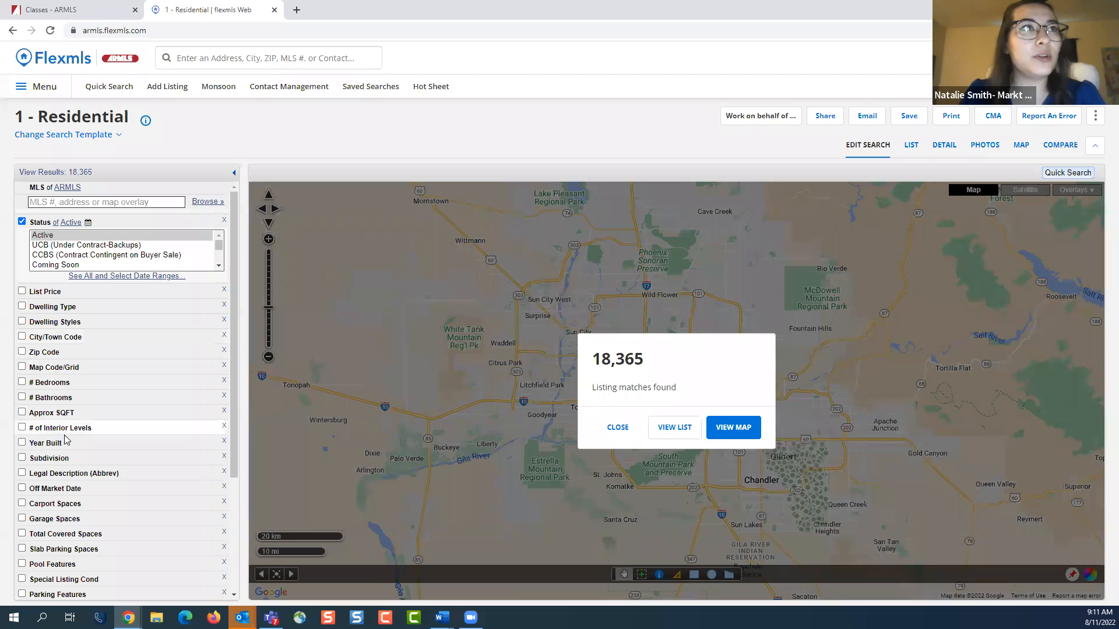
{"action": "left_click", "coordinate": [95, 459]}
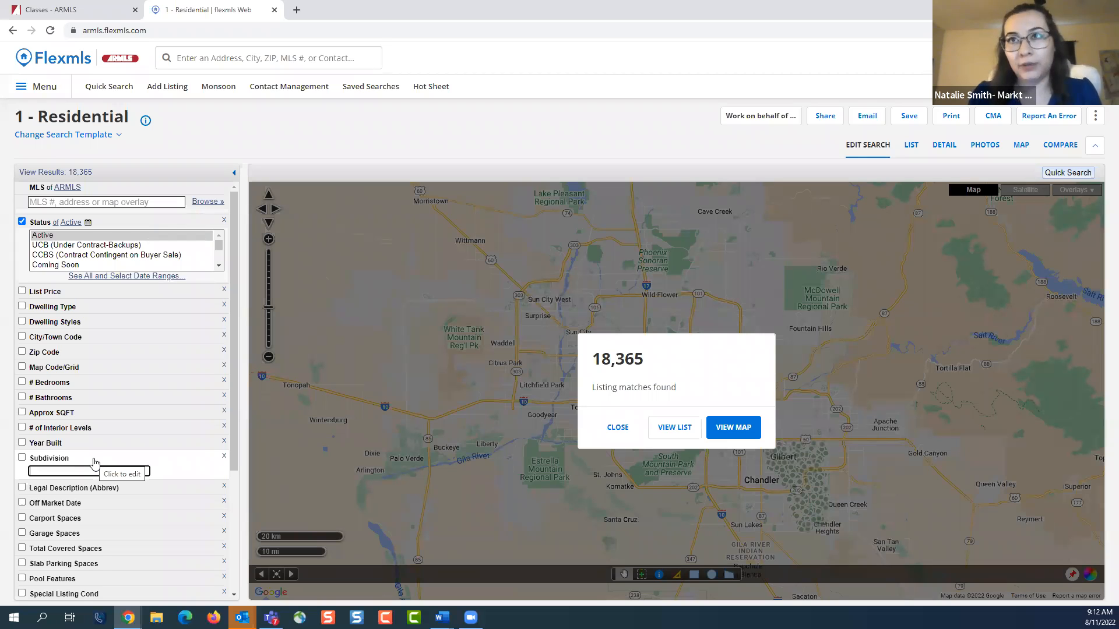
{"action": "left_click", "coordinate": [95, 471]}
{"action": "type", "text": "gray hawk"}
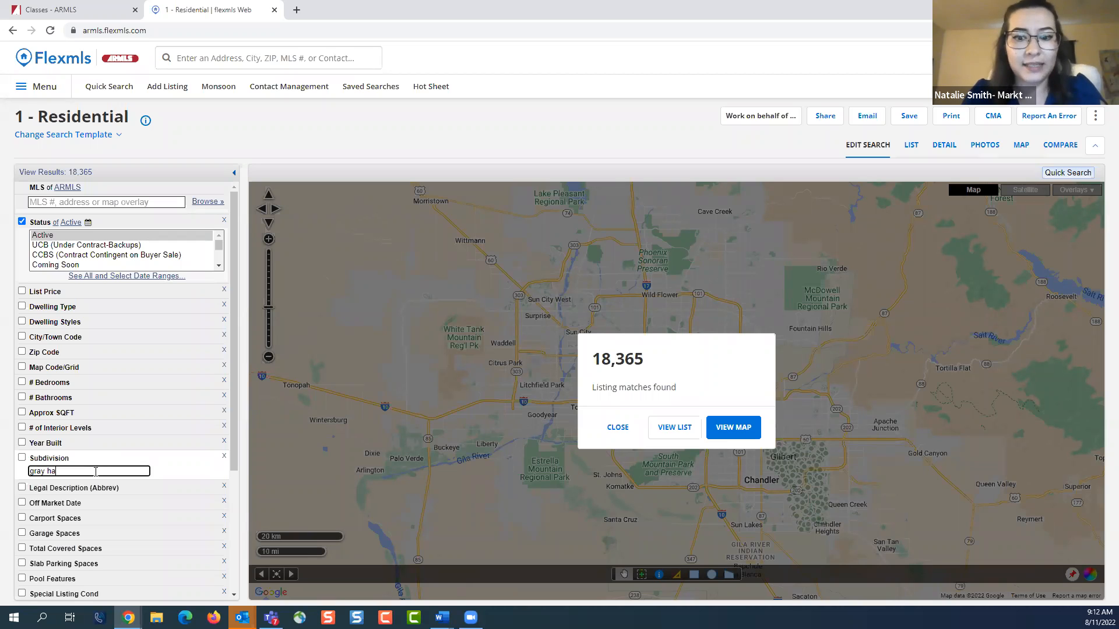
{"action": "left_click", "coordinate": [373, 157]}
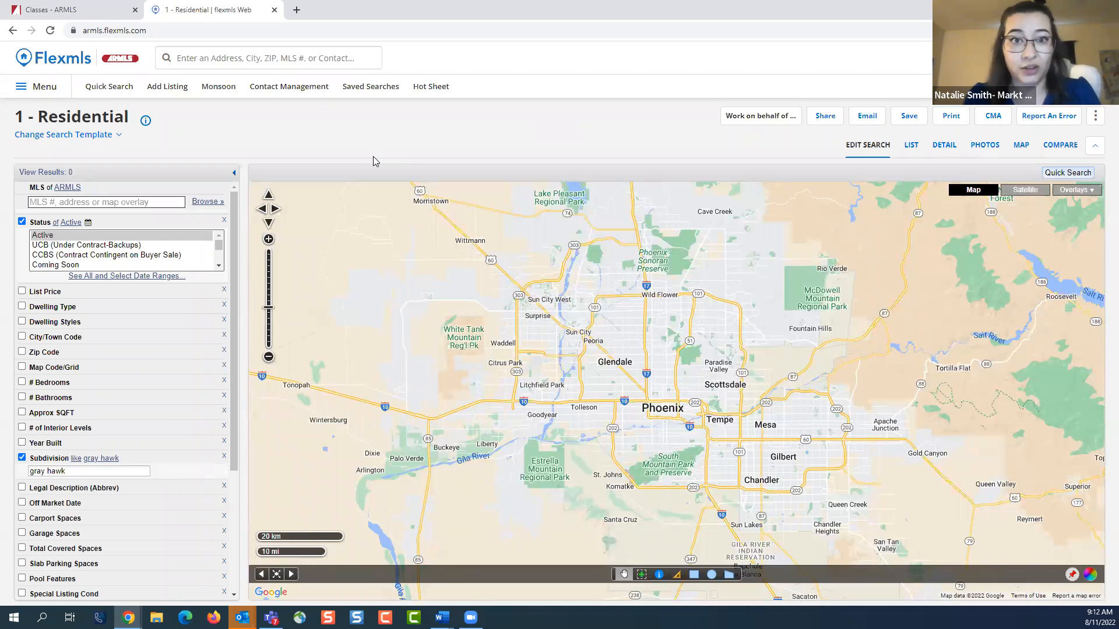
Change the Subdivision filter to the one-word spelling "grayhawk" and zoom the map in on the matching listings
{"action": "left_click", "coordinate": [48, 471]}
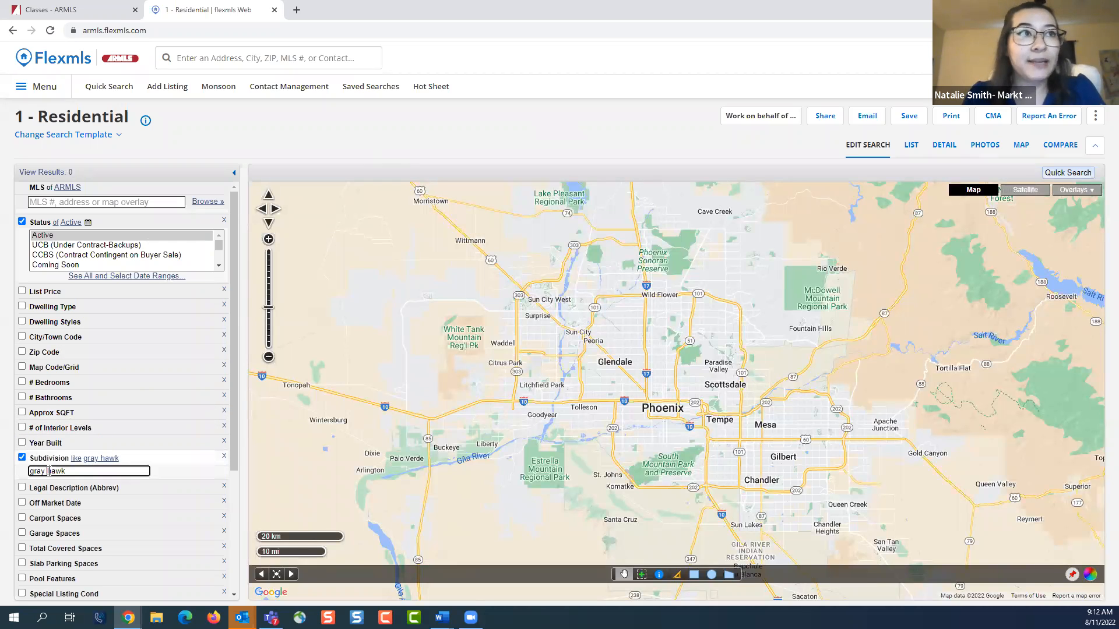
{"action": "key", "text": "BackSpace"}
{"action": "left_click", "coordinate": [204, 140]}
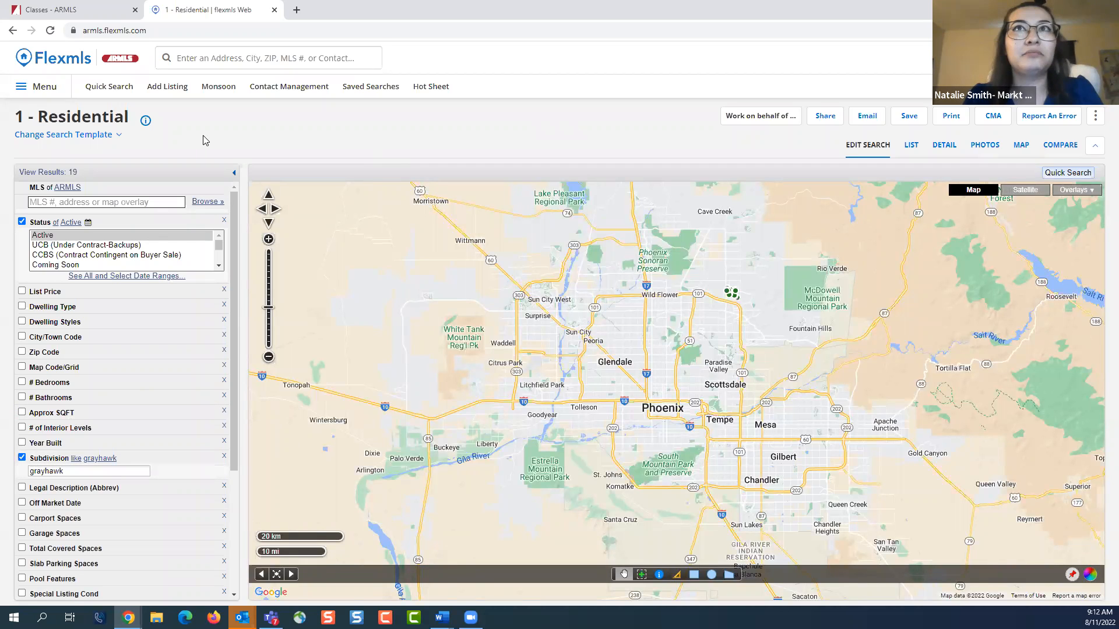
{"action": "double_click", "coordinate": [751, 283]}
{"action": "scroll", "coordinate": [740, 308], "scroll_direction": "up", "scroll_amount": 3}
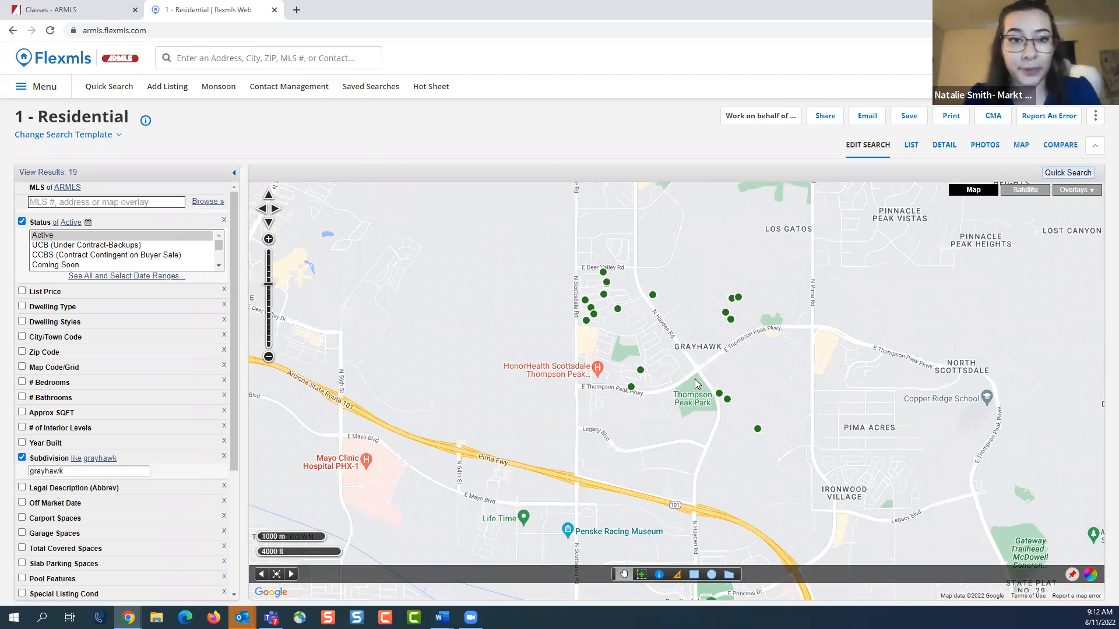
Disable the Subdivision filter and select Private, Fenced and Heated in the Pool Features filter
{"action": "left_click", "coordinate": [23, 458]}
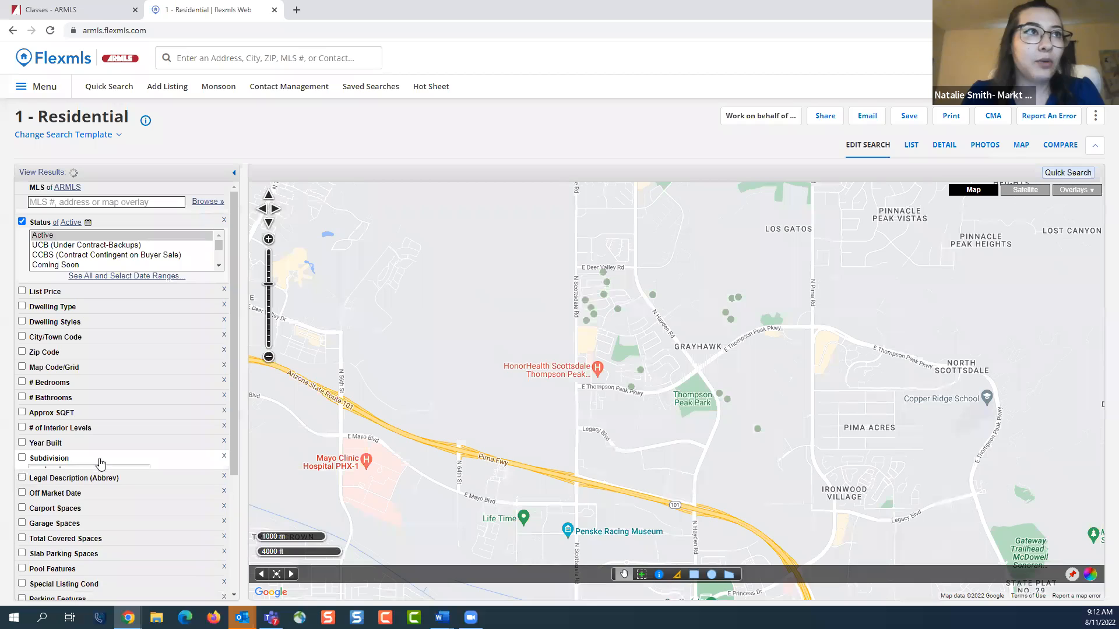
{"action": "scroll", "coordinate": [117, 466], "scroll_direction": "down", "scroll_amount": 1}
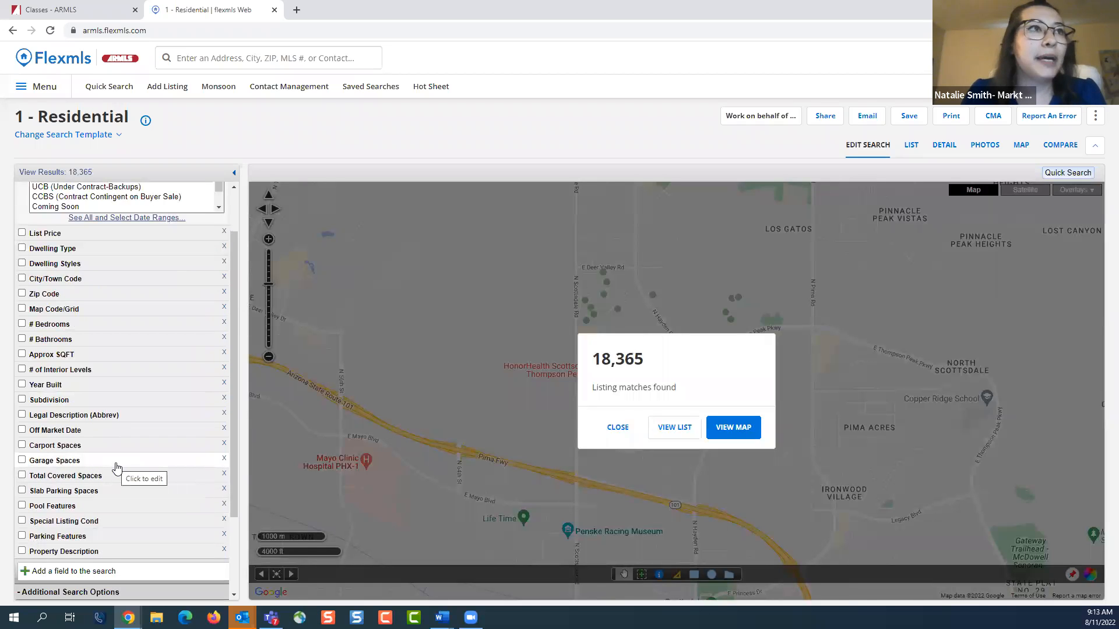
{"action": "left_click", "coordinate": [121, 507]}
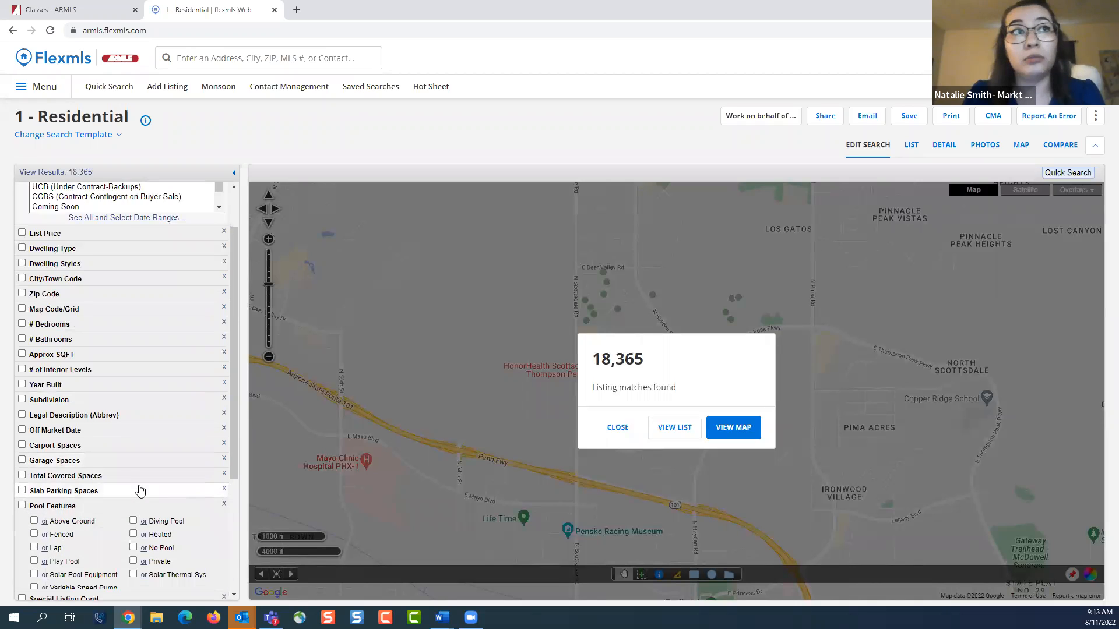
{"action": "scroll", "coordinate": [139, 489], "scroll_direction": "down", "scroll_amount": 2}
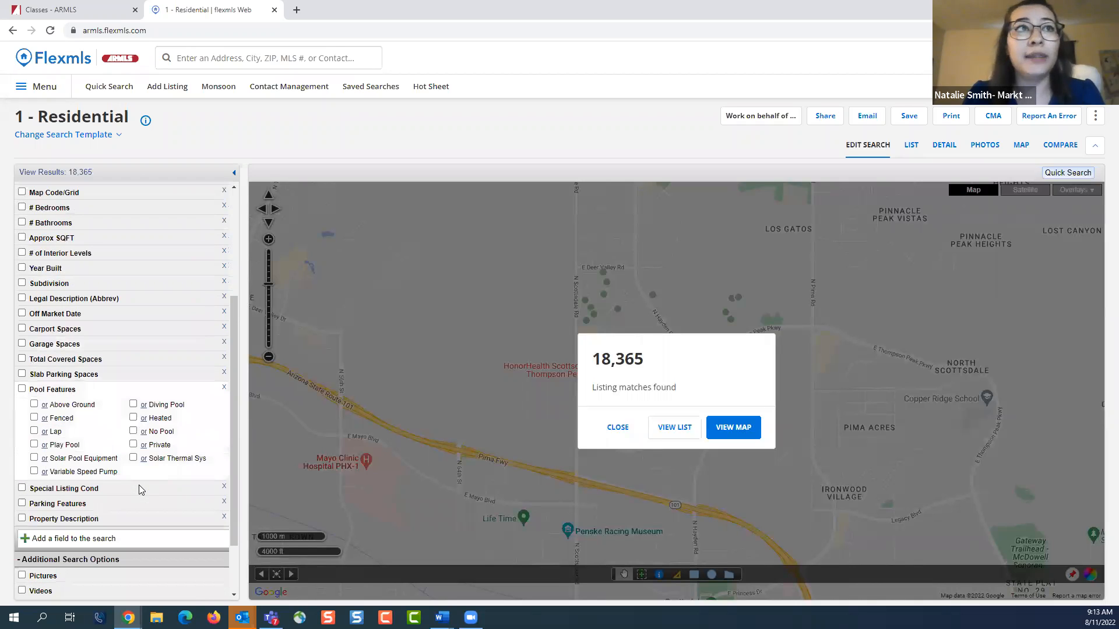
{"action": "left_click", "coordinate": [134, 446]}
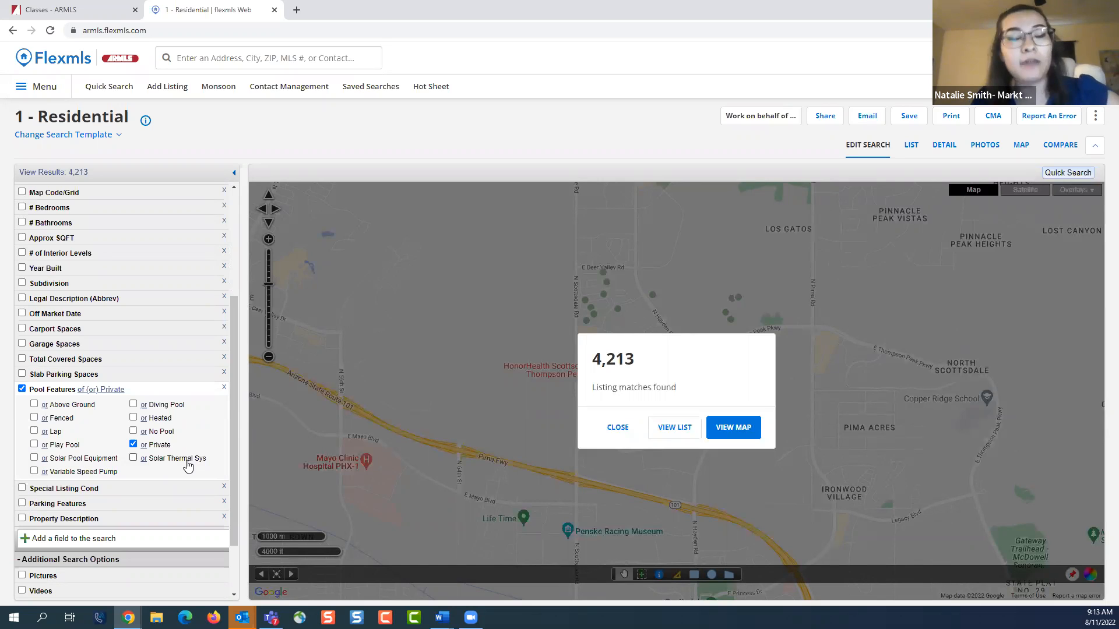
{"action": "left_click", "coordinate": [34, 418]}
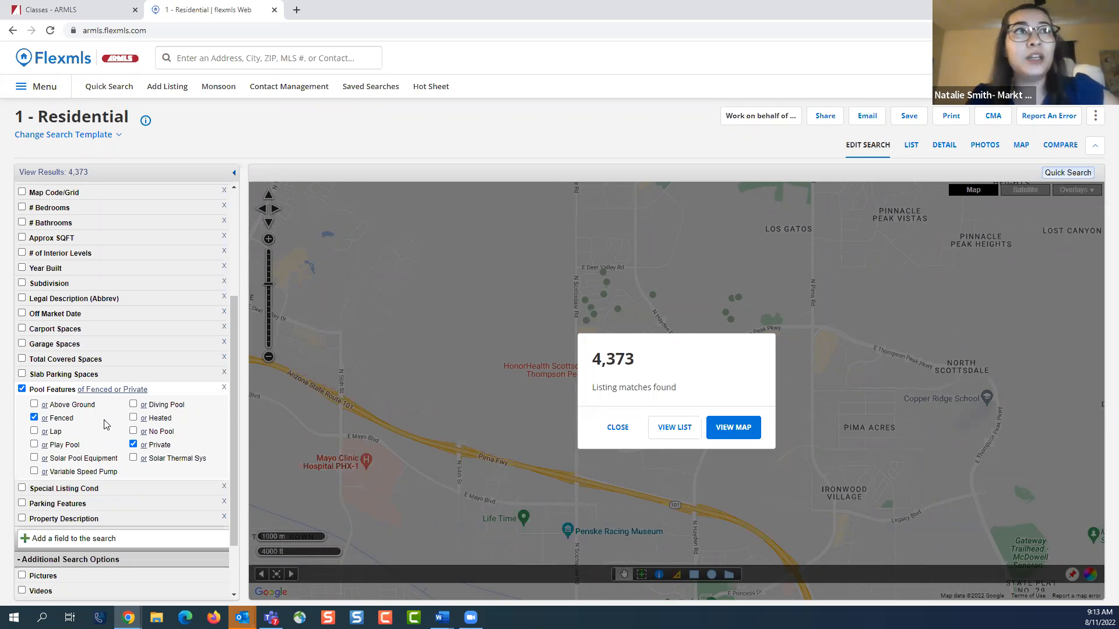
{"action": "left_click", "coordinate": [134, 419]}
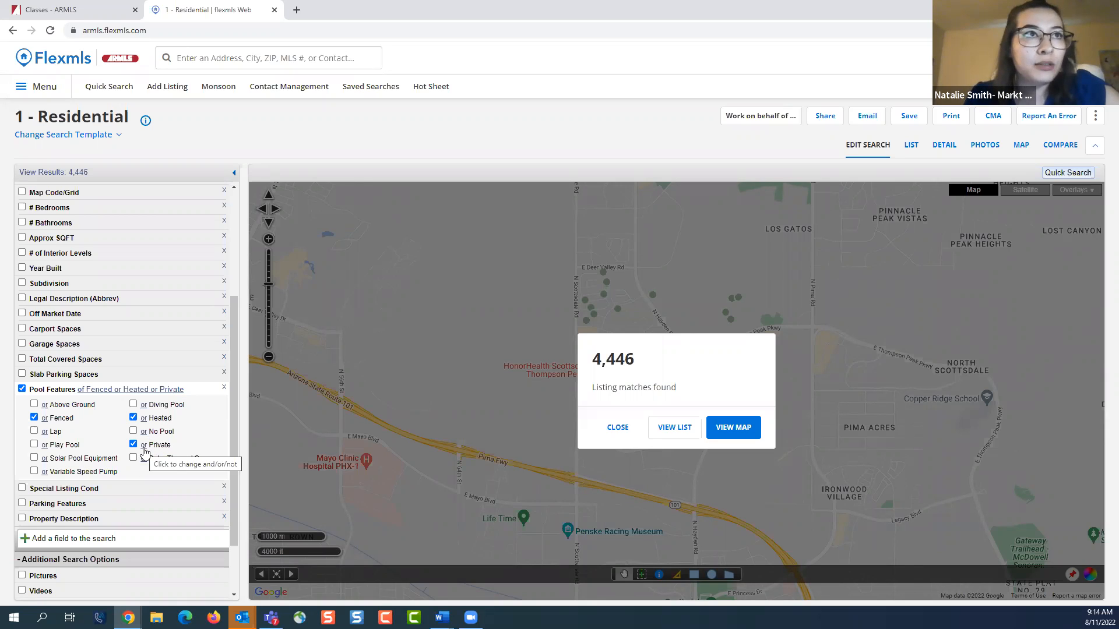
Try the "not" condition on the Private pool feature, and set Private, Fenced and Heated each to "and"
{"action": "left_click", "coordinate": [145, 449]}
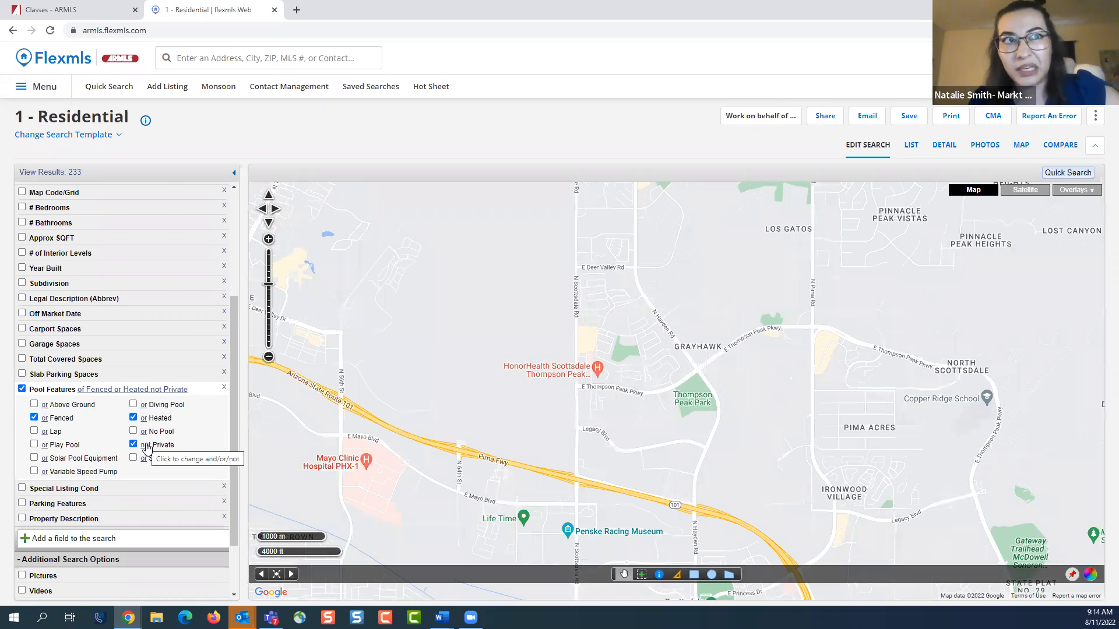
{"action": "left_click", "coordinate": [145, 447]}
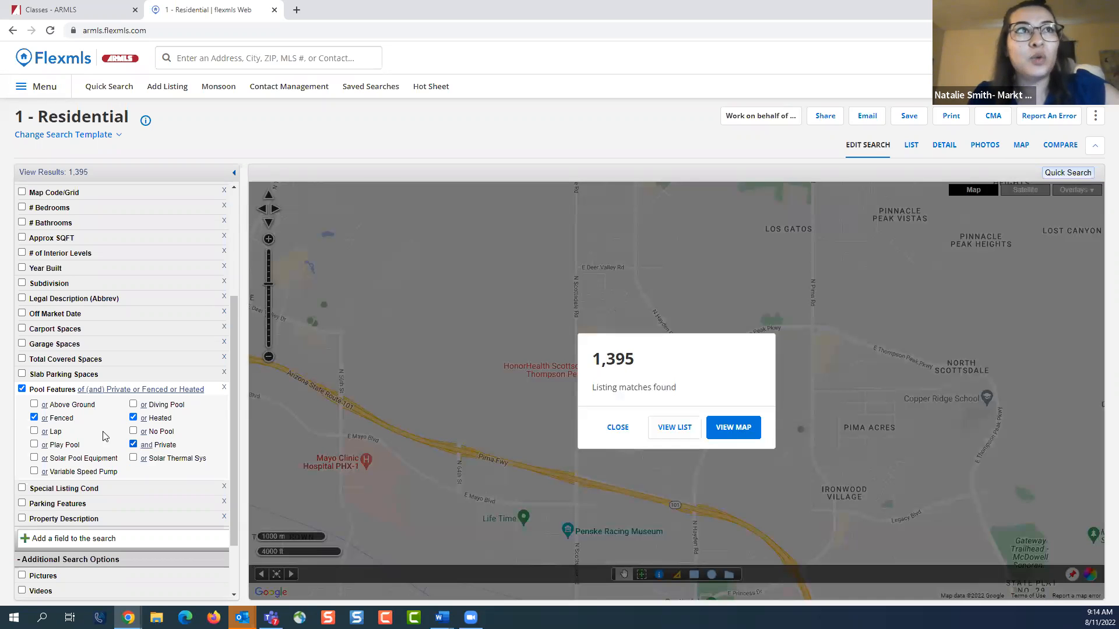
{"action": "left_click", "coordinate": [45, 419]}
{"action": "left_click", "coordinate": [47, 420]}
{"action": "left_click", "coordinate": [144, 420]}
{"action": "left_click", "coordinate": [144, 419]}
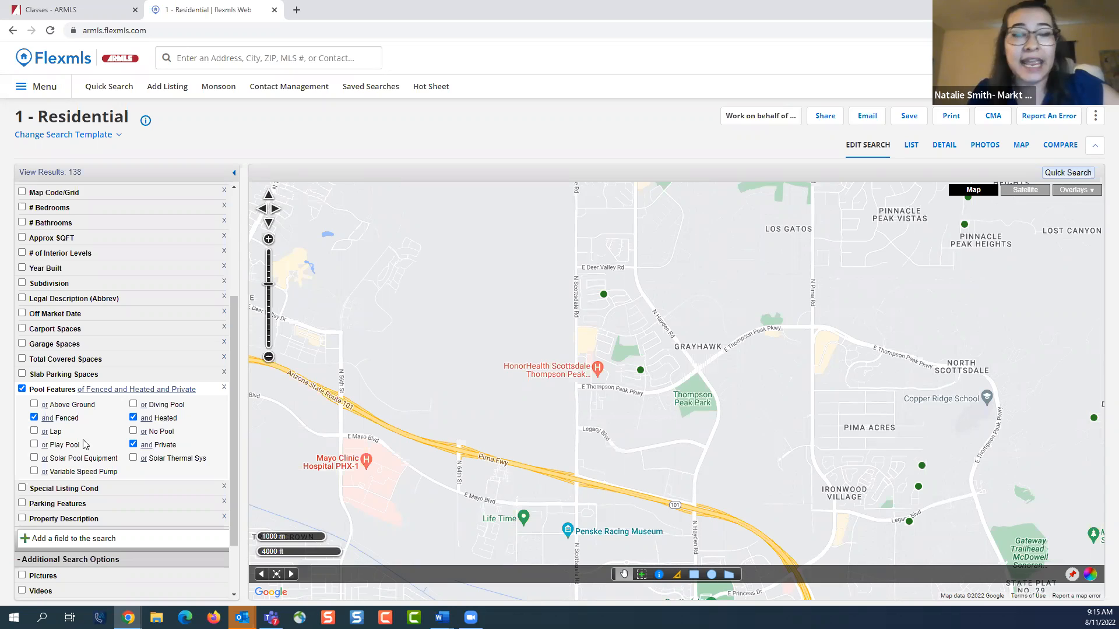
Set the Above Ground pool condition to "not" and disable the Pool Features filter
{"action": "double_click", "coordinate": [46, 405]}
{"action": "left_click", "coordinate": [58, 414]}
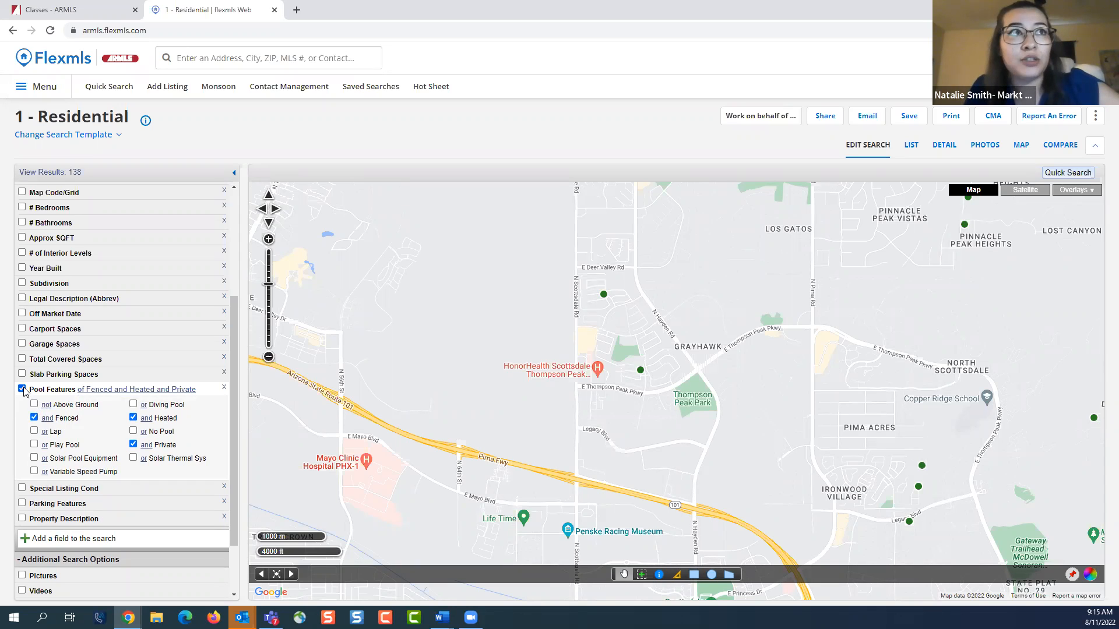
{"action": "left_click", "coordinate": [22, 388]}
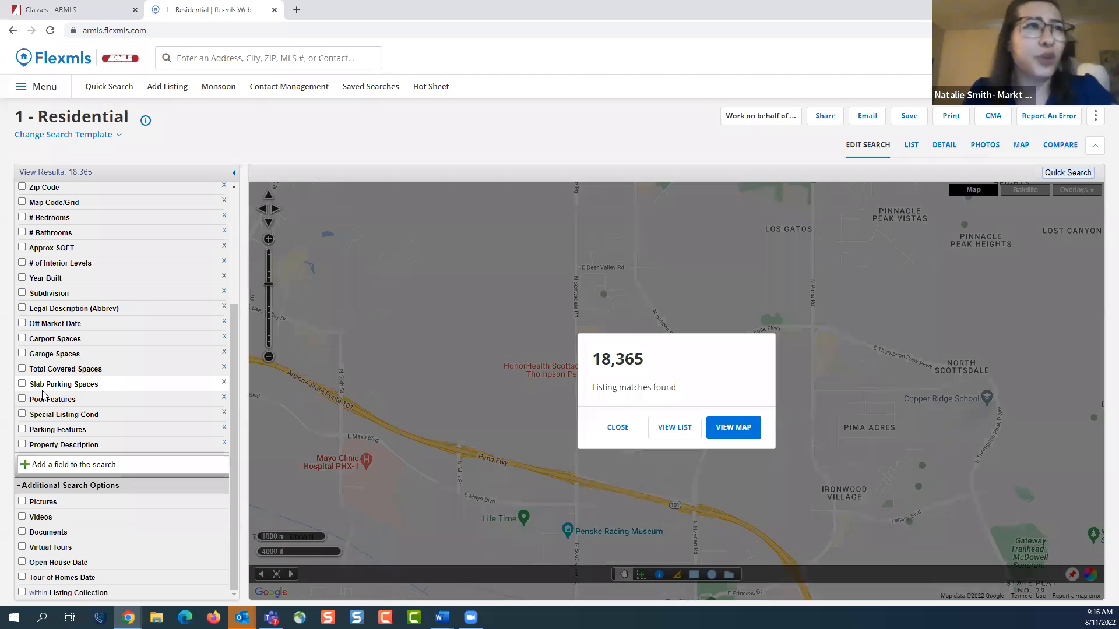
Examine the Parking Features options and review the full list of search filters
{"action": "left_click", "coordinate": [100, 432]}
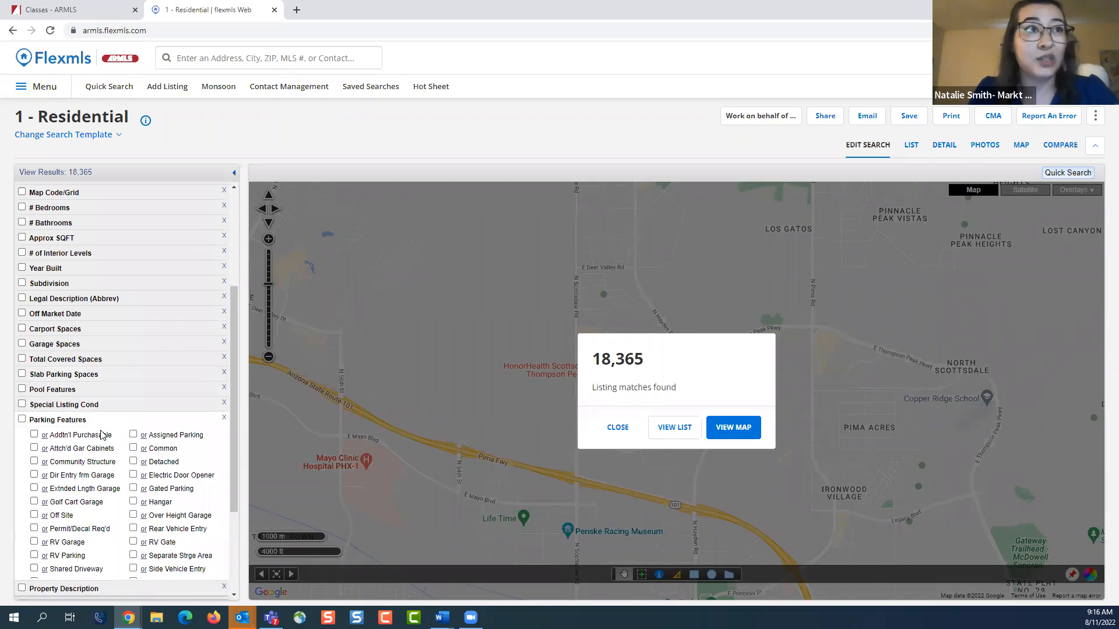
{"action": "left_click", "coordinate": [122, 423]}
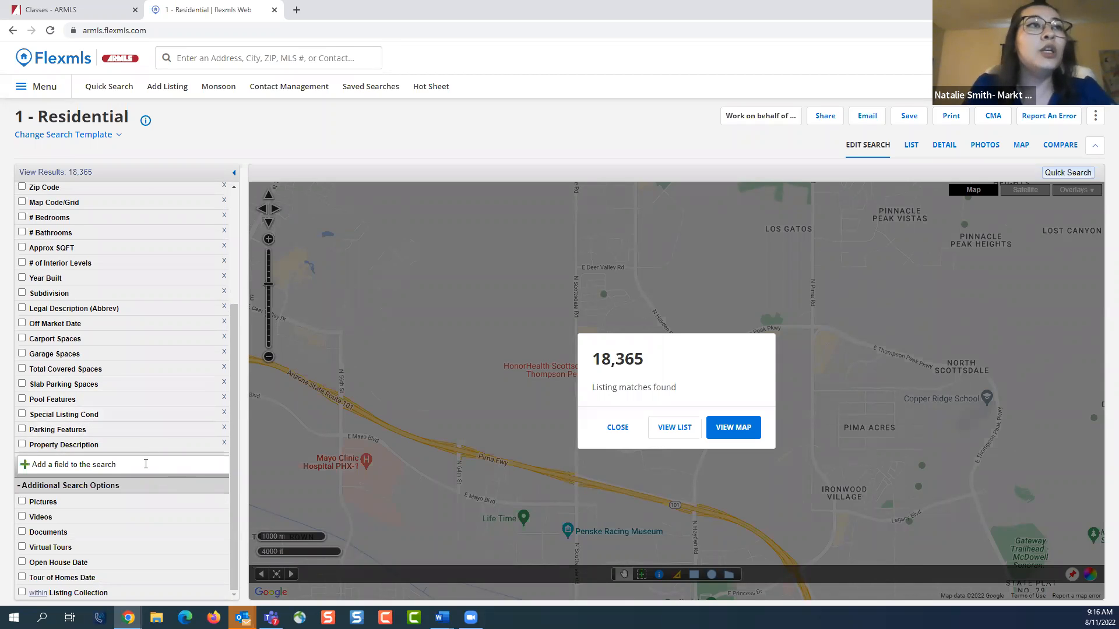
{"action": "scroll", "coordinate": [146, 463], "scroll_direction": "up", "scroll_amount": 3}
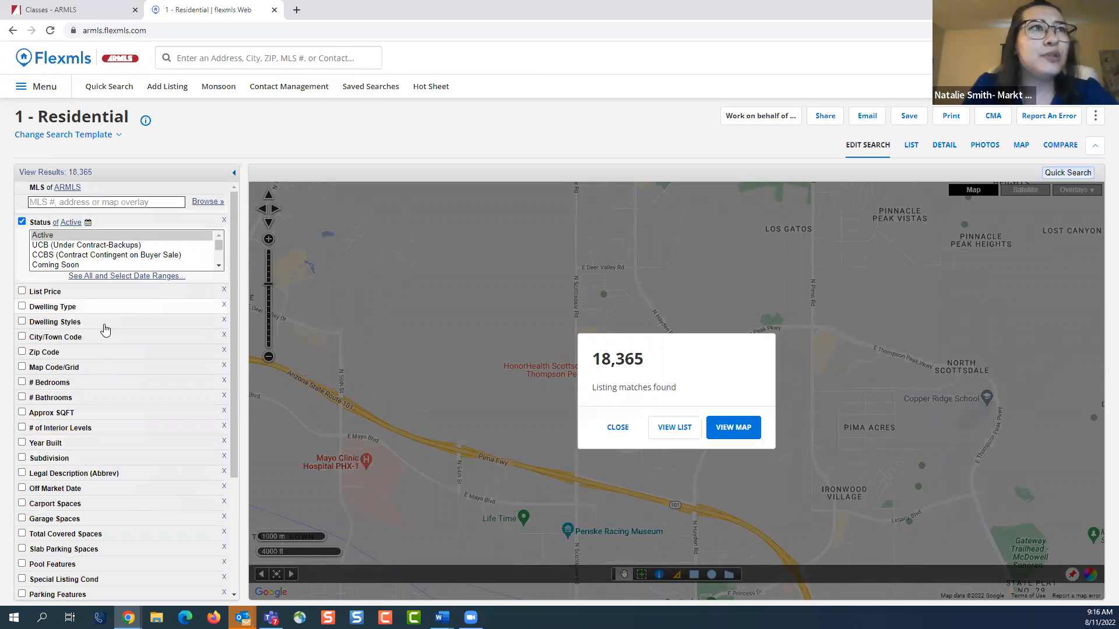
{"action": "scroll", "coordinate": [110, 382], "scroll_direction": "down", "scroll_amount": 1}
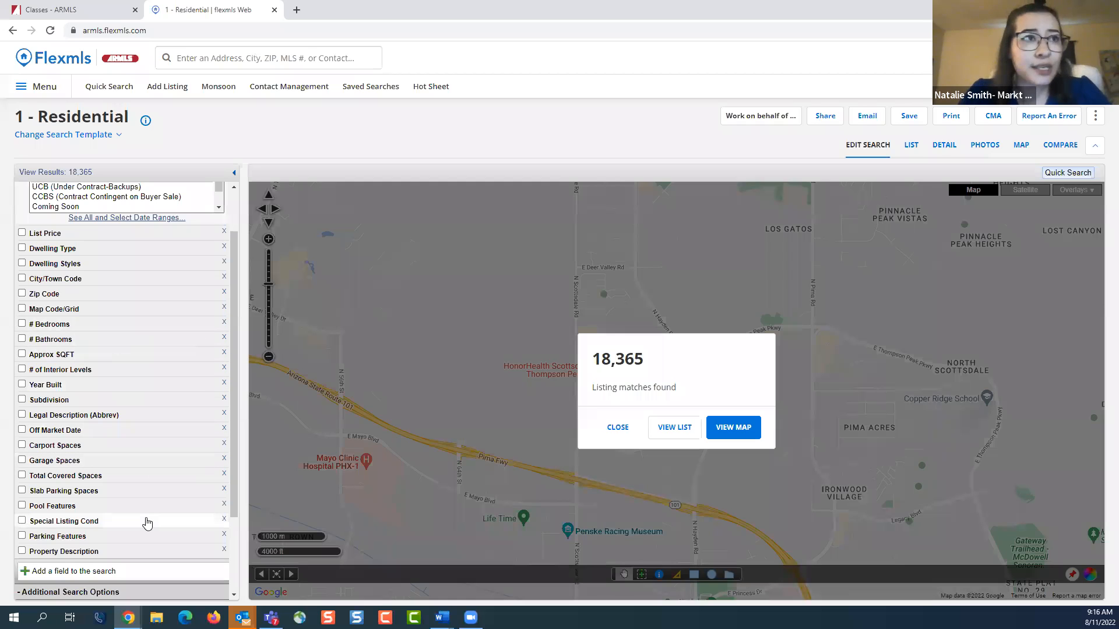
{"action": "scroll", "coordinate": [146, 523], "scroll_direction": "down", "scroll_amount": 2}
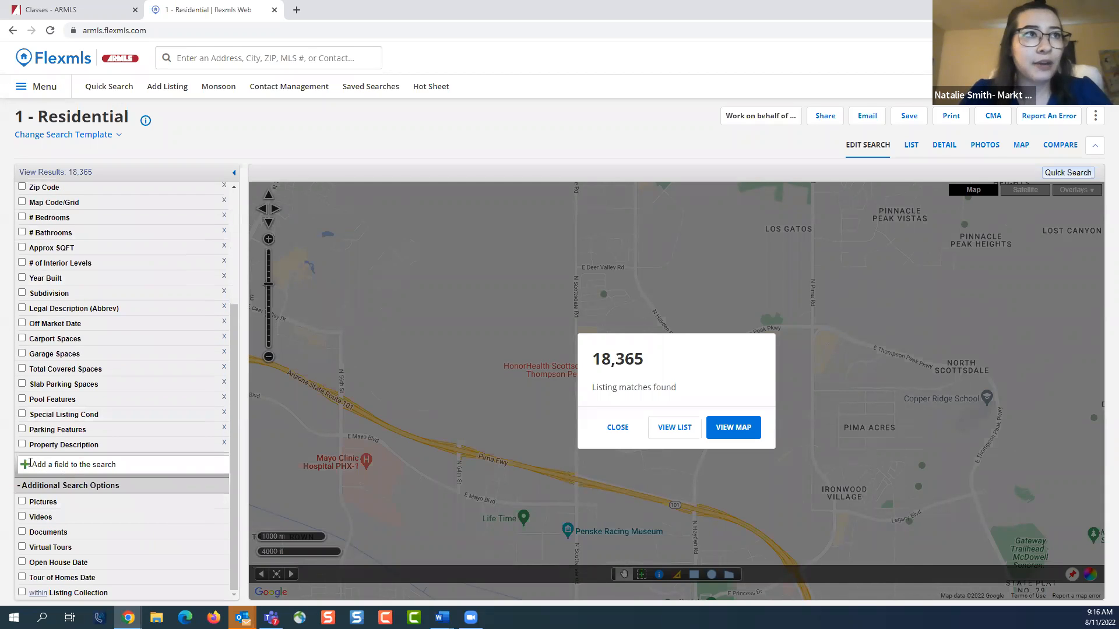
Open the Add A Field list and examine the categories of additional search fields, through Heating, Horse Features and Items Updated
{"action": "left_click", "coordinate": [126, 464]}
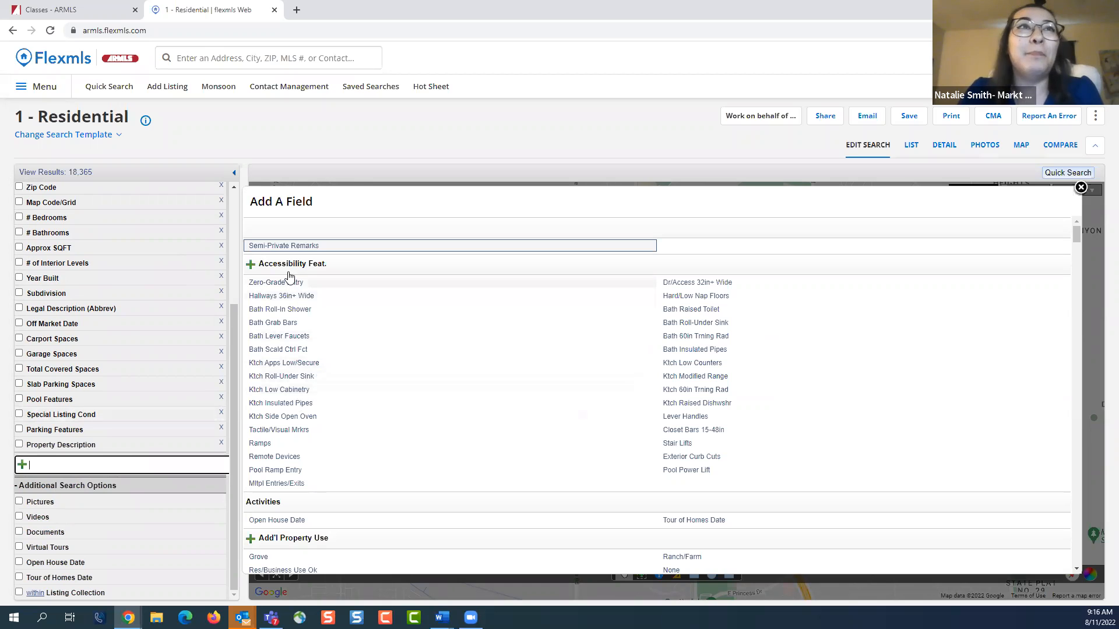
{"action": "left_click_drag", "start_coordinate": [1073, 236], "coordinate": [1079, 286]}
{"action": "scroll", "coordinate": [961, 324], "scroll_direction": "down", "scroll_amount": 10}
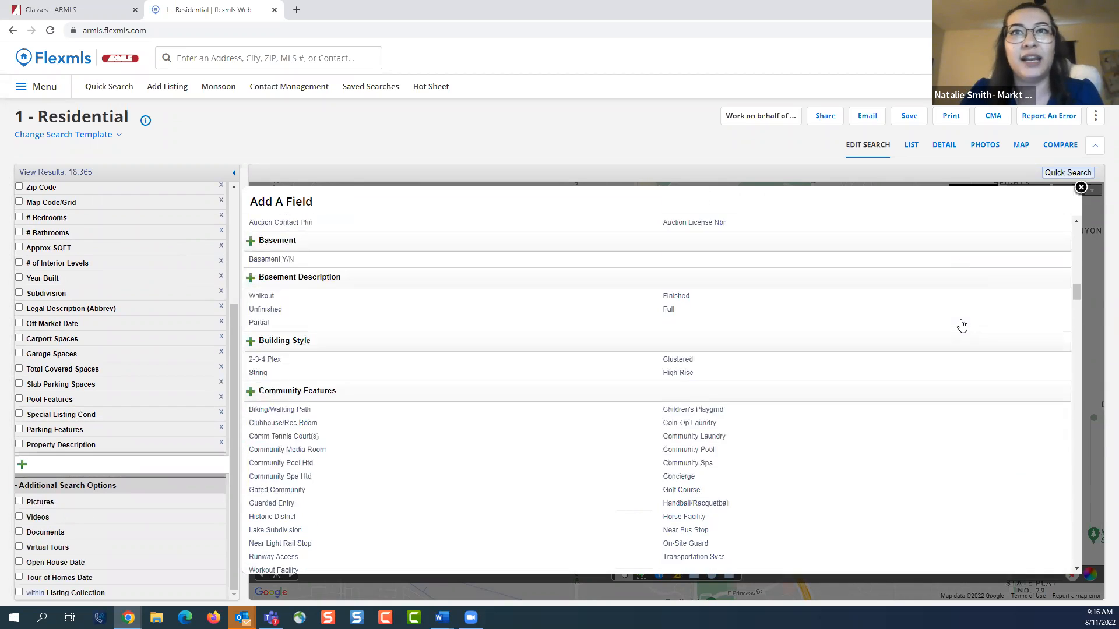
{"action": "scroll", "coordinate": [961, 324], "scroll_direction": "down", "scroll_amount": 10}
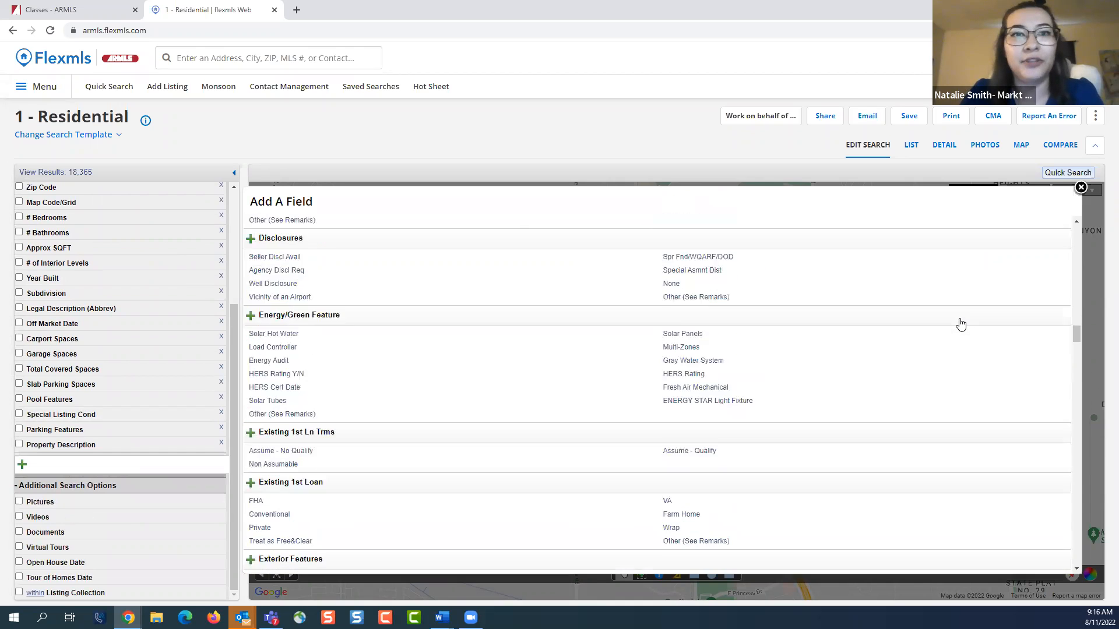
{"action": "scroll", "coordinate": [960, 325], "scroll_direction": "down", "scroll_amount": 5}
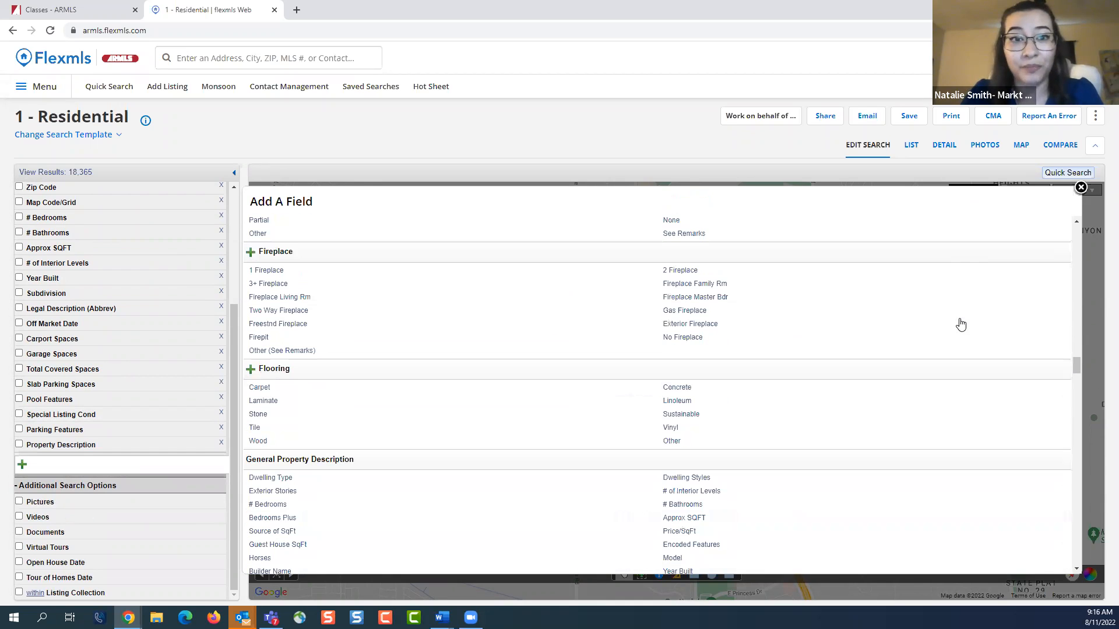
{"action": "scroll", "coordinate": [961, 325], "scroll_direction": "down", "scroll_amount": 4}
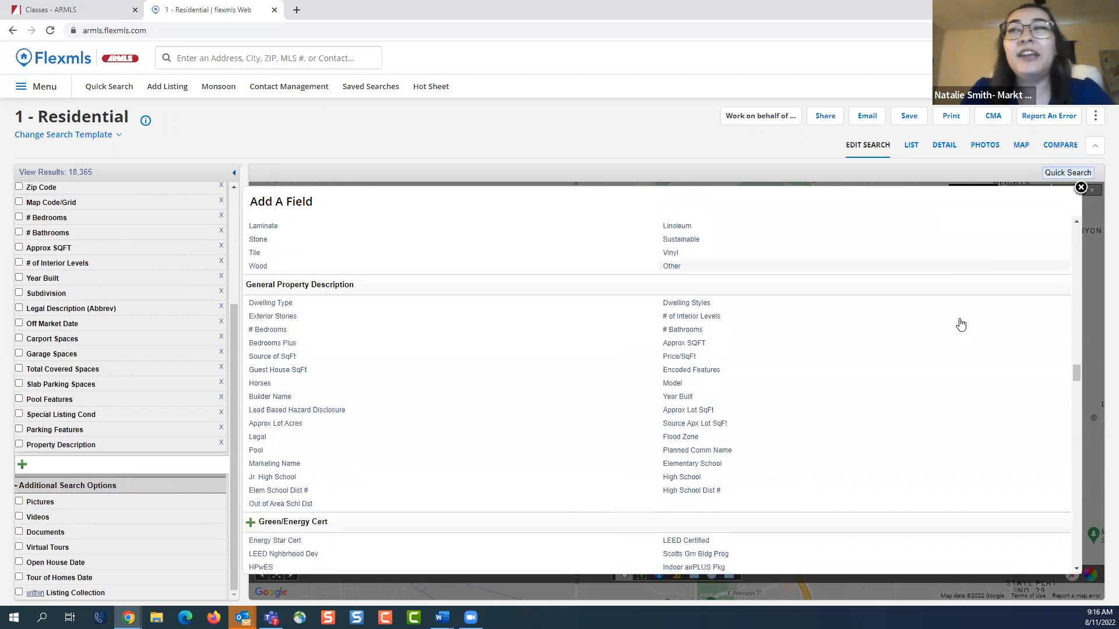
{"action": "scroll", "coordinate": [961, 324], "scroll_direction": "down", "scroll_amount": 1}
{"action": "scroll", "coordinate": [961, 324], "scroll_direction": "down", "scroll_amount": 5}
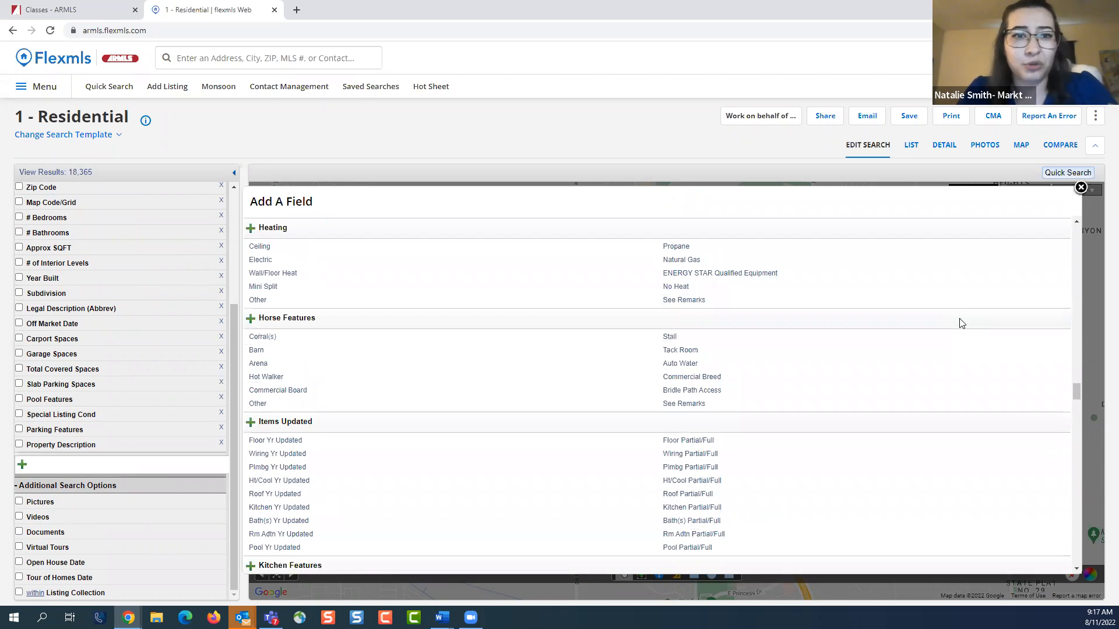
{"action": "scroll", "coordinate": [961, 323], "scroll_direction": "down", "scroll_amount": 1}
{"action": "scroll", "coordinate": [961, 325], "scroll_direction": "down", "scroll_amount": 1}
{"action": "scroll", "coordinate": [961, 325], "scroll_direction": "down", "scroll_amount": 3}
{"action": "scroll", "coordinate": [961, 325], "scroll_direction": "up", "scroll_amount": 1}
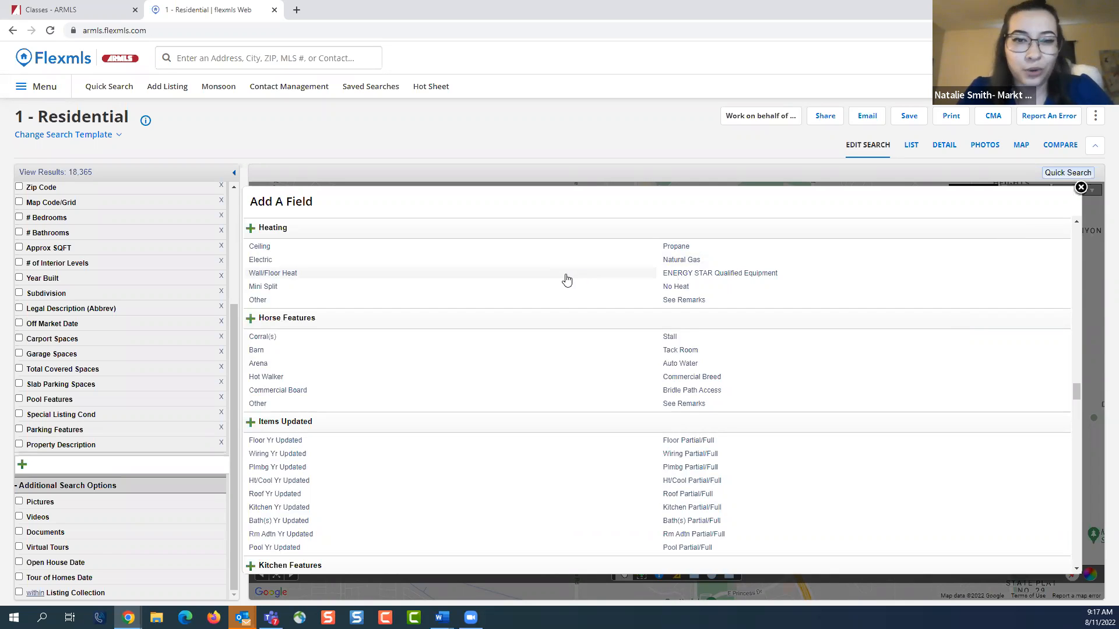
Search the available fields for "hoa" and add HOA Y/N to the search
{"action": "left_click", "coordinate": [110, 465]}
{"action": "type", "text": "hoa"}
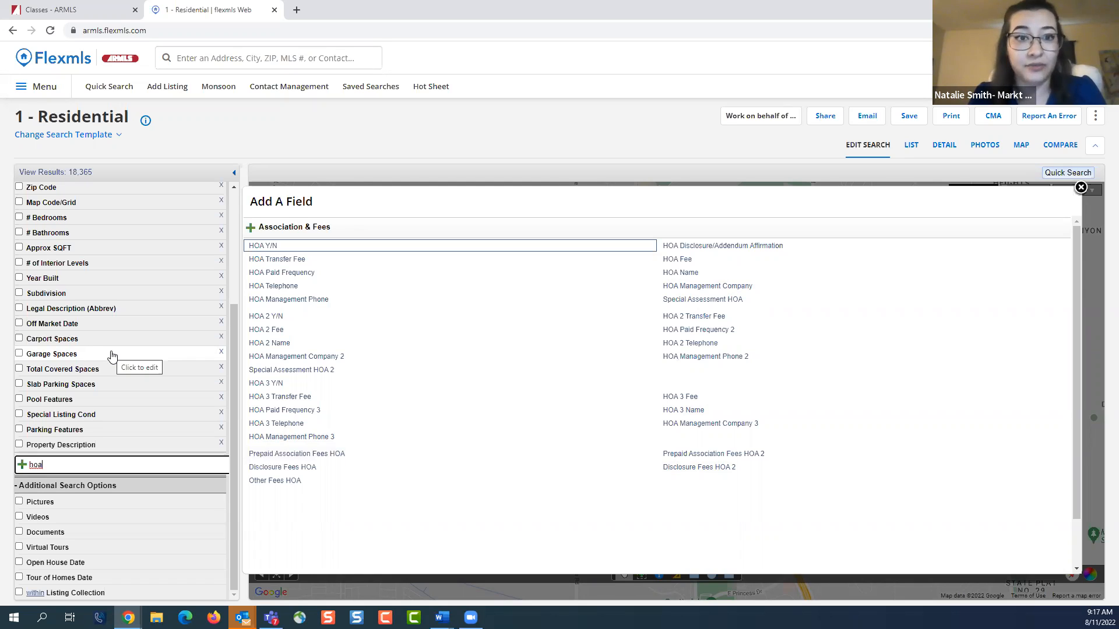
{"action": "left_click", "coordinate": [286, 250]}
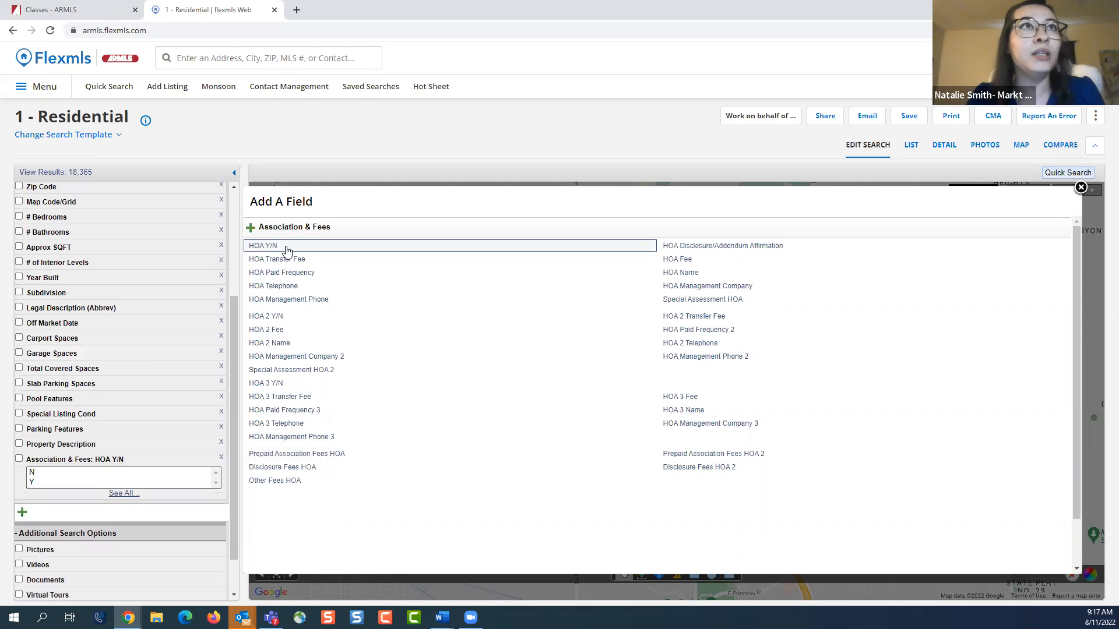
Try the value N in the HOA Y/N filter, and disable that filter
{"action": "left_click", "coordinate": [68, 472]}
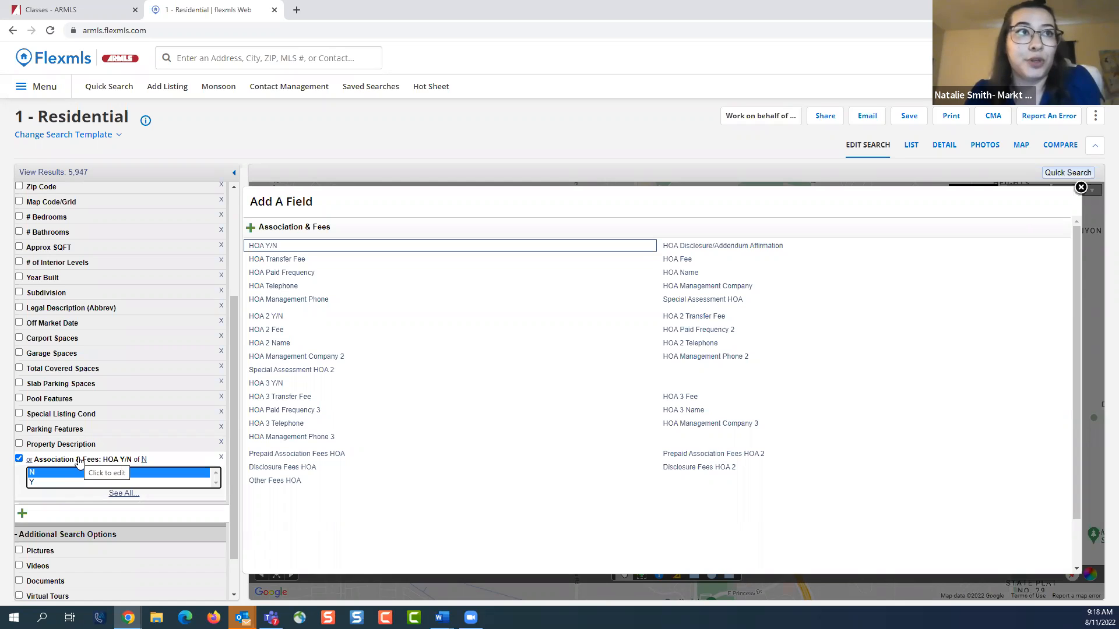
{"action": "left_click", "coordinate": [80, 461]}
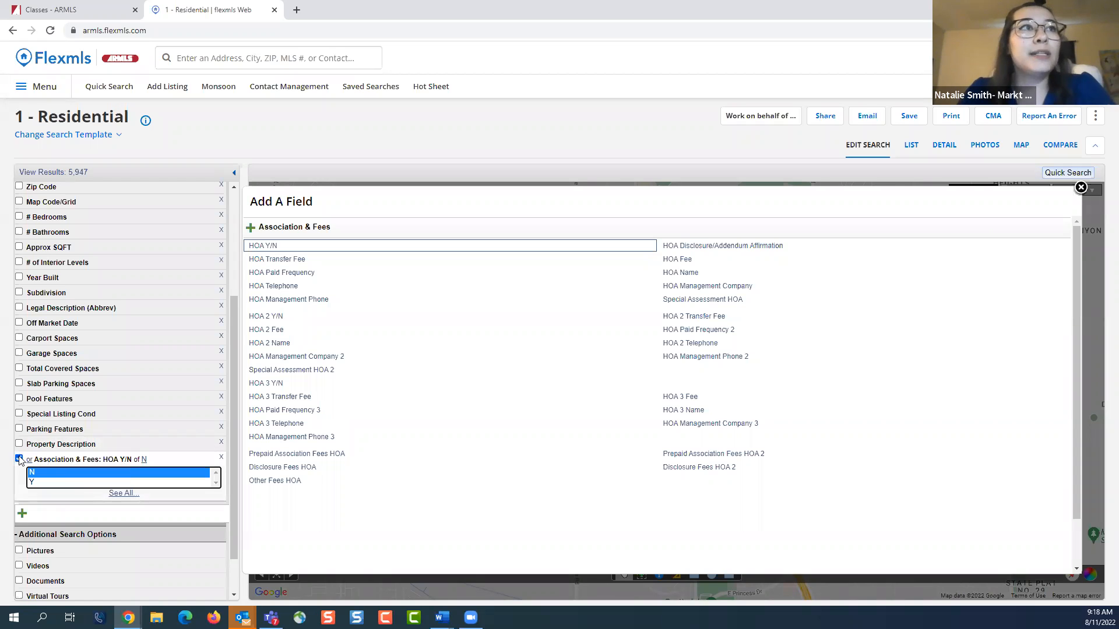
{"action": "left_click", "coordinate": [103, 459]}
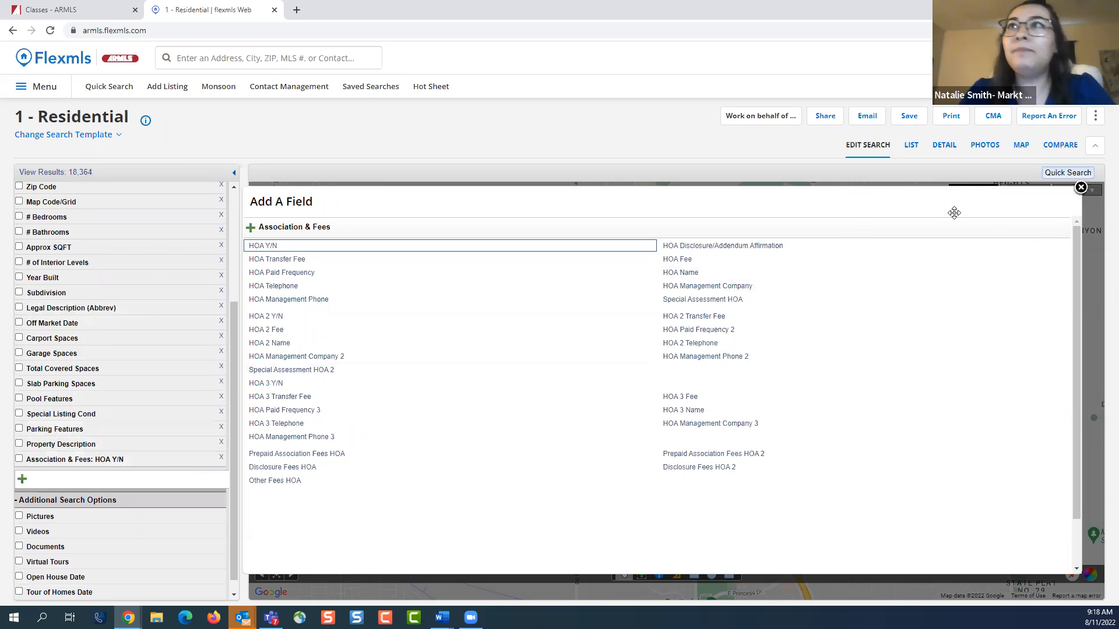
Search the available fields for "guest" and "mother", and clear the field search
{"action": "left_click", "coordinate": [182, 479]}
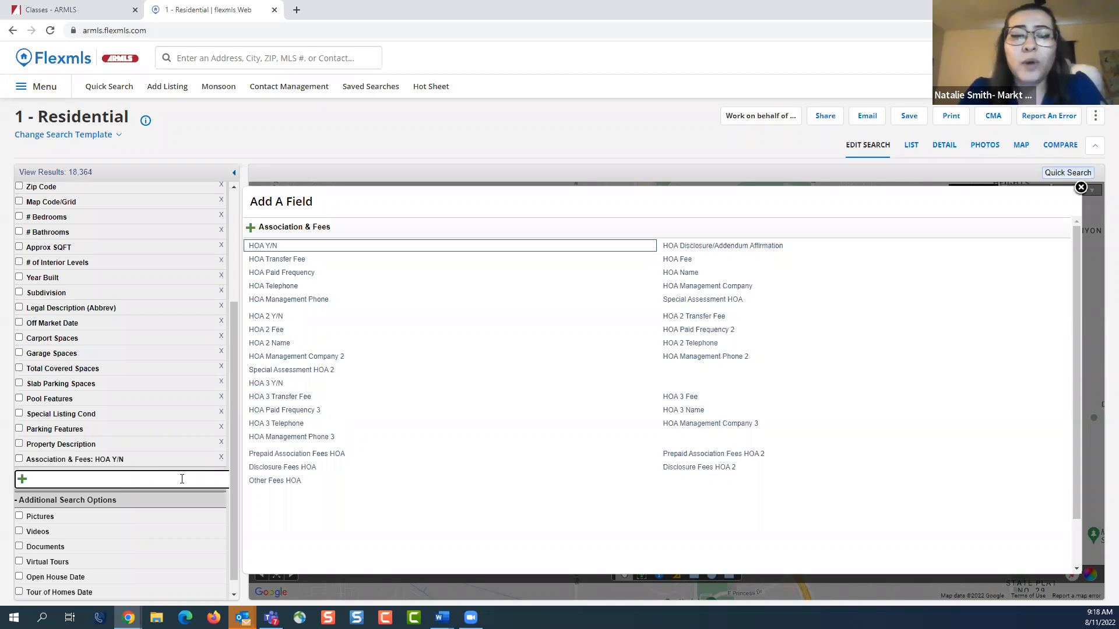
{"action": "type", "text": "guest"}
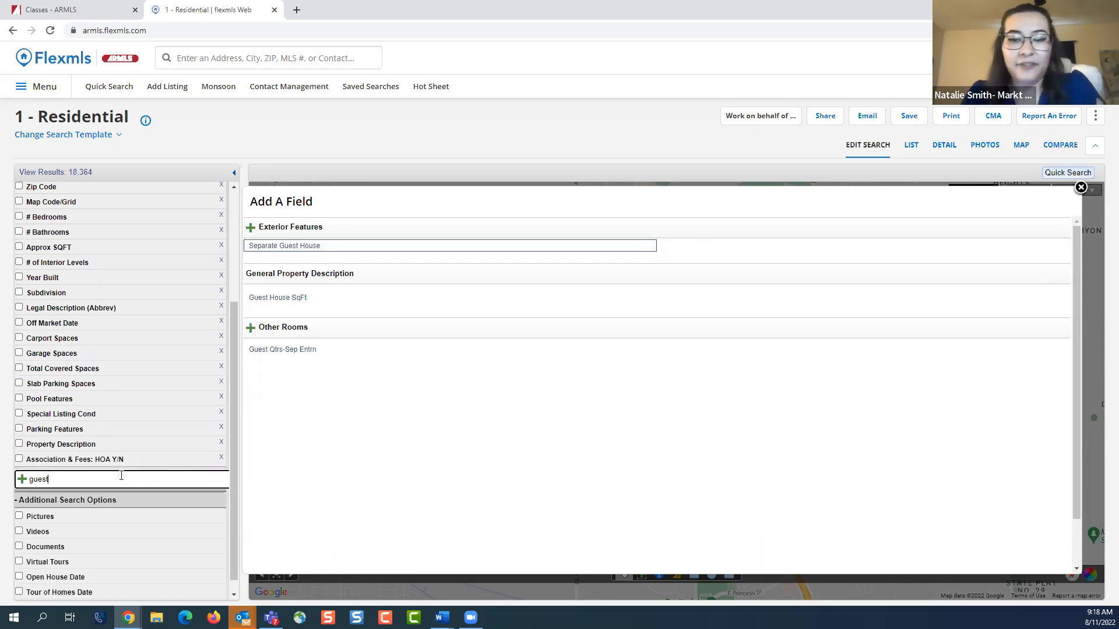
{"action": "key", "text": "BackSpace"}
{"action": "key", "text": "BackSpace"}
{"action": "key", "text": "BackSpace"}
{"action": "key", "text": "BackSpace"}
{"action": "key", "text": "BackSpace"}
{"action": "type", "text": "mother"}
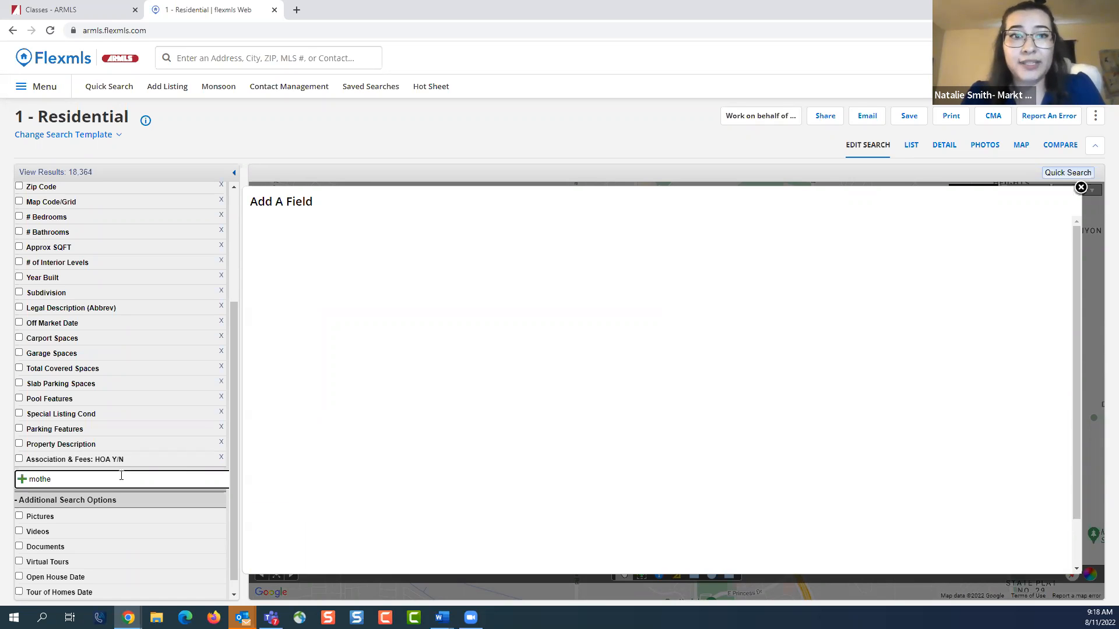
{"action": "key", "text": "BackSpace"}
{"action": "key", "text": "BackSpace"}
{"action": "key", "text": "BackSpace"}
{"action": "key", "text": "BackSpace"}
{"action": "key", "text": "BackSpace"}
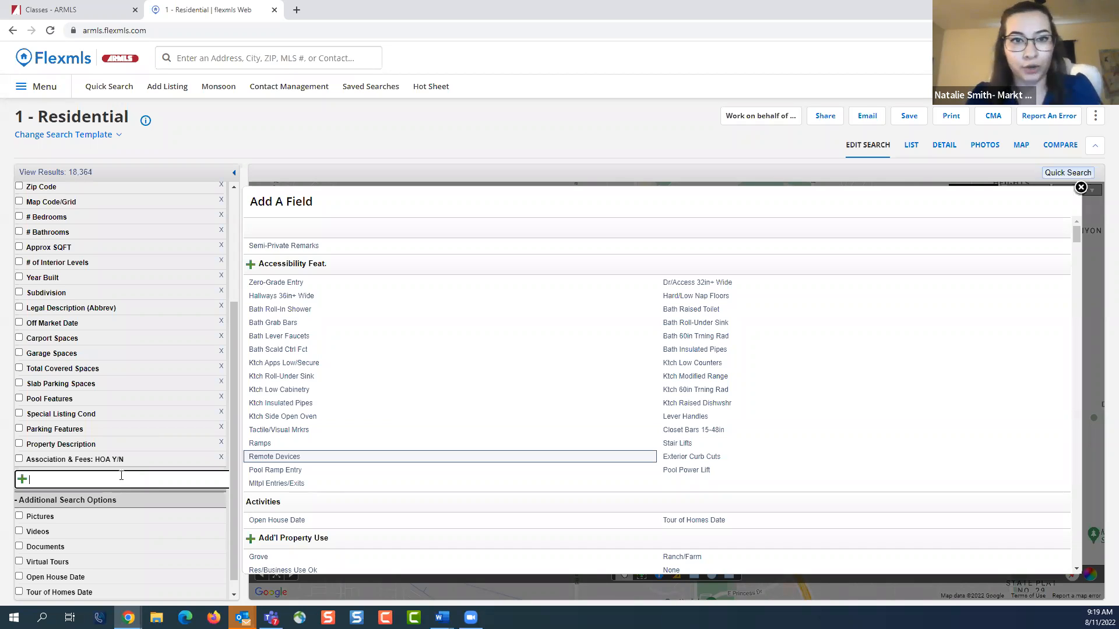
Search the available fields for "public", add Public Remarks to the search, and close the field list
{"action": "type", "text": "public"}
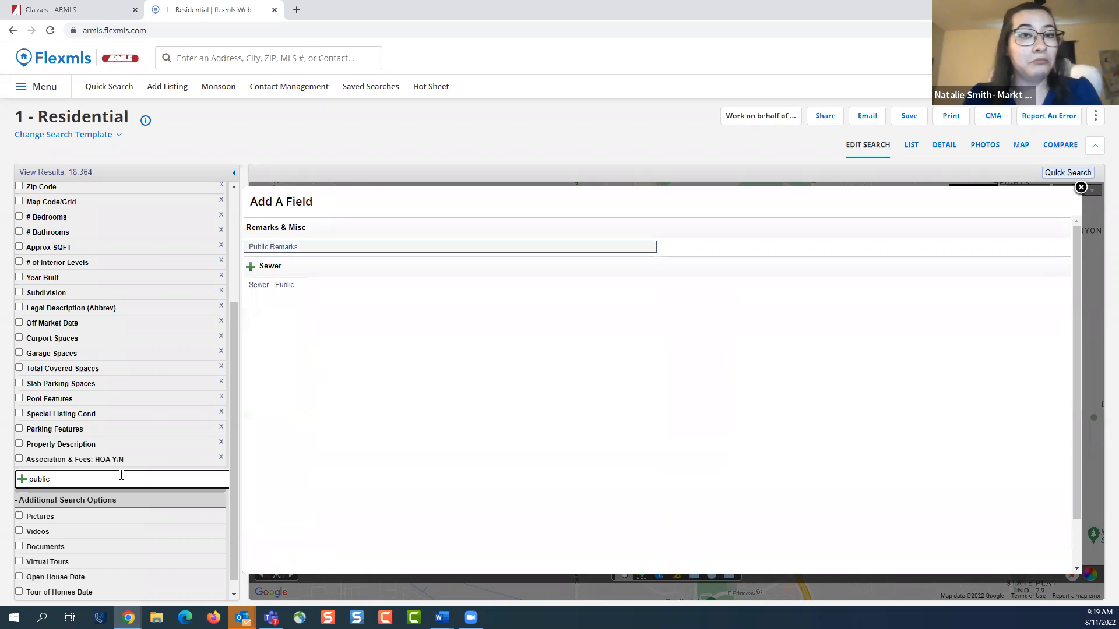
{"action": "left_click", "coordinate": [284, 247]}
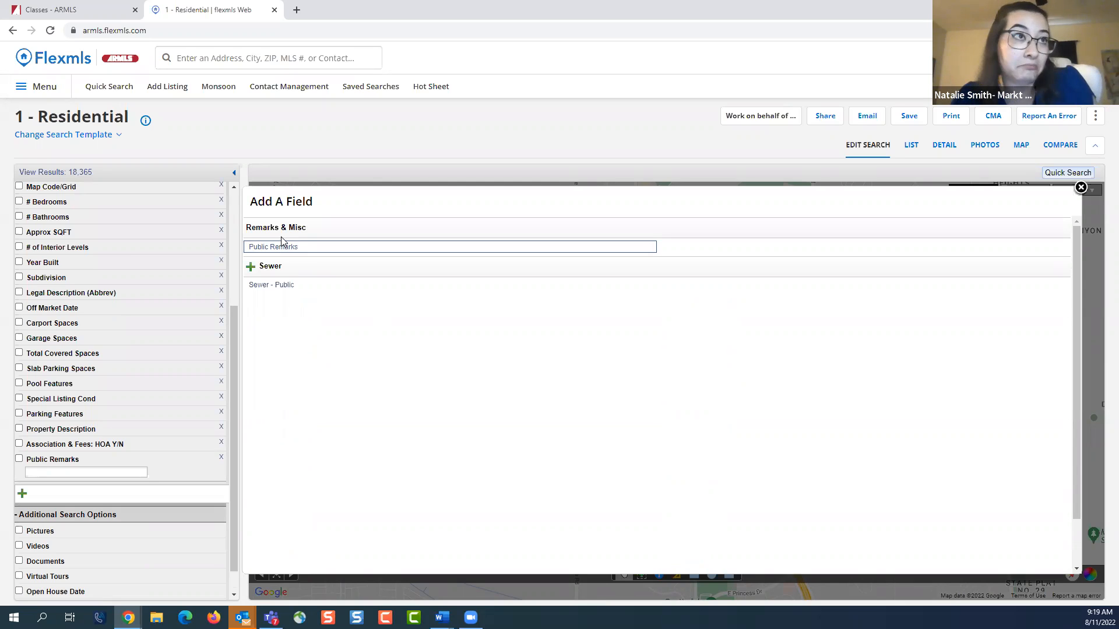
{"action": "left_click", "coordinate": [1080, 187]}
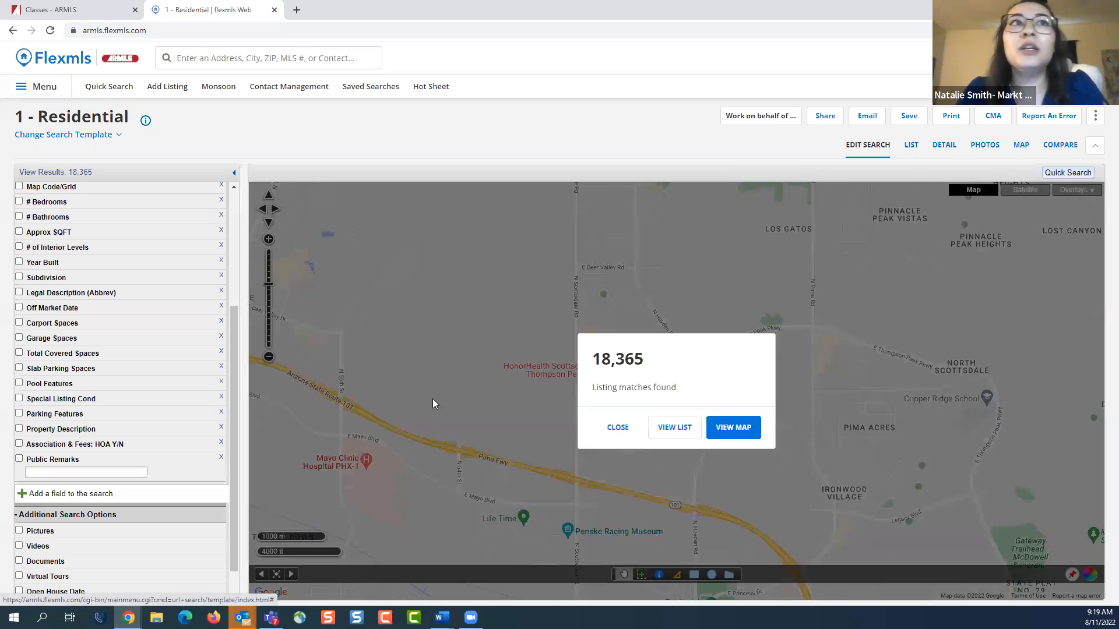
Filter the listings by the phrase "mother in law" in Public Remarks
{"action": "left_click", "coordinate": [74, 472]}
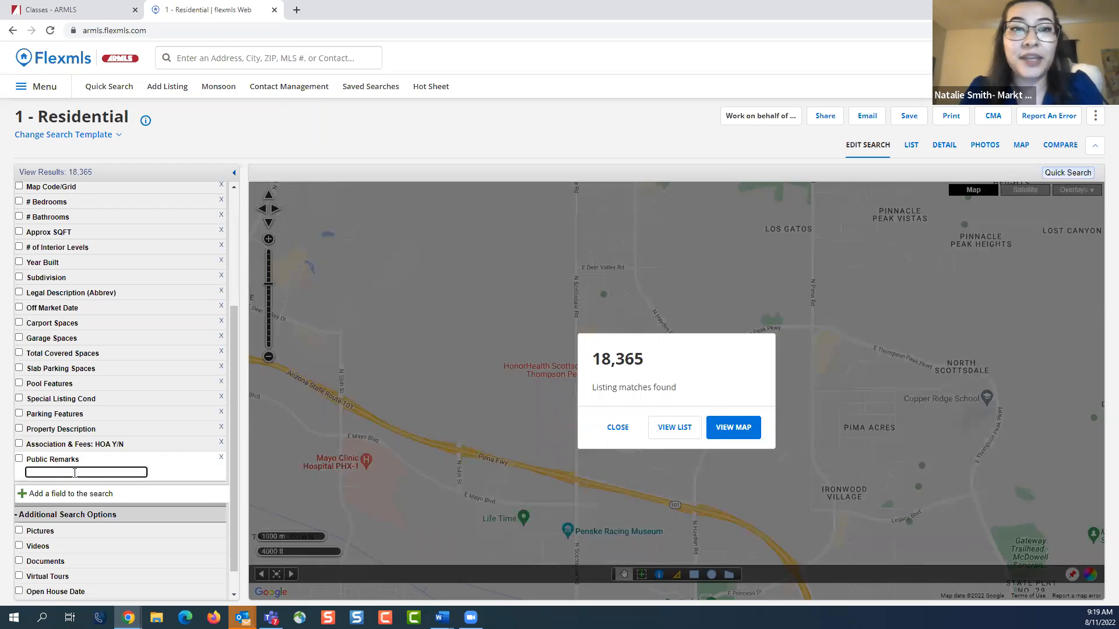
{"action": "type", "text": "mother in law"}
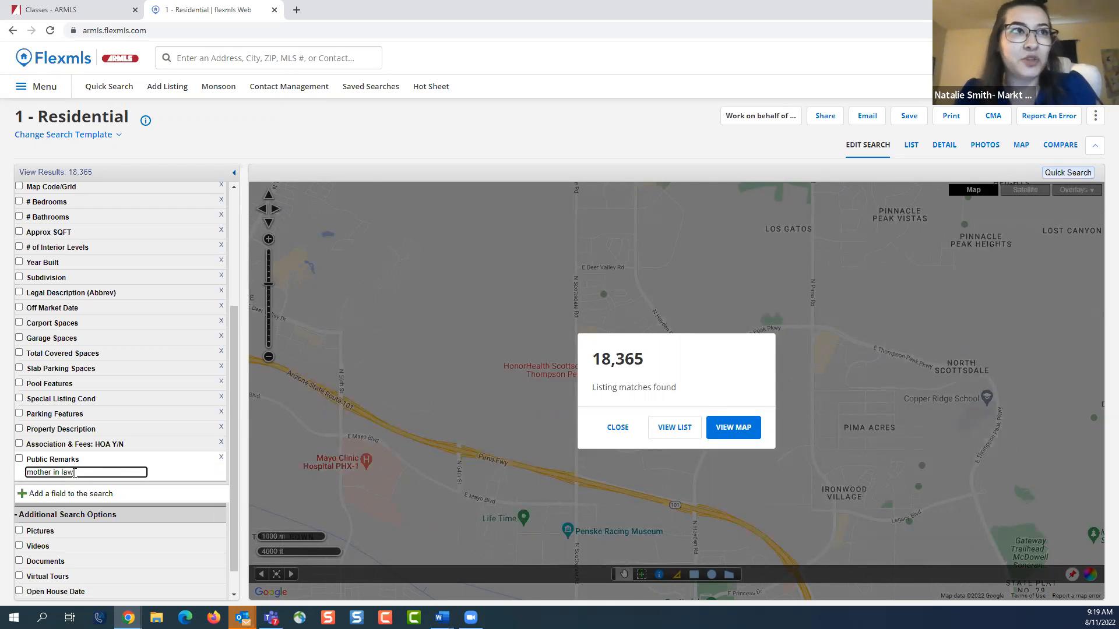
{"action": "left_click", "coordinate": [477, 133]}
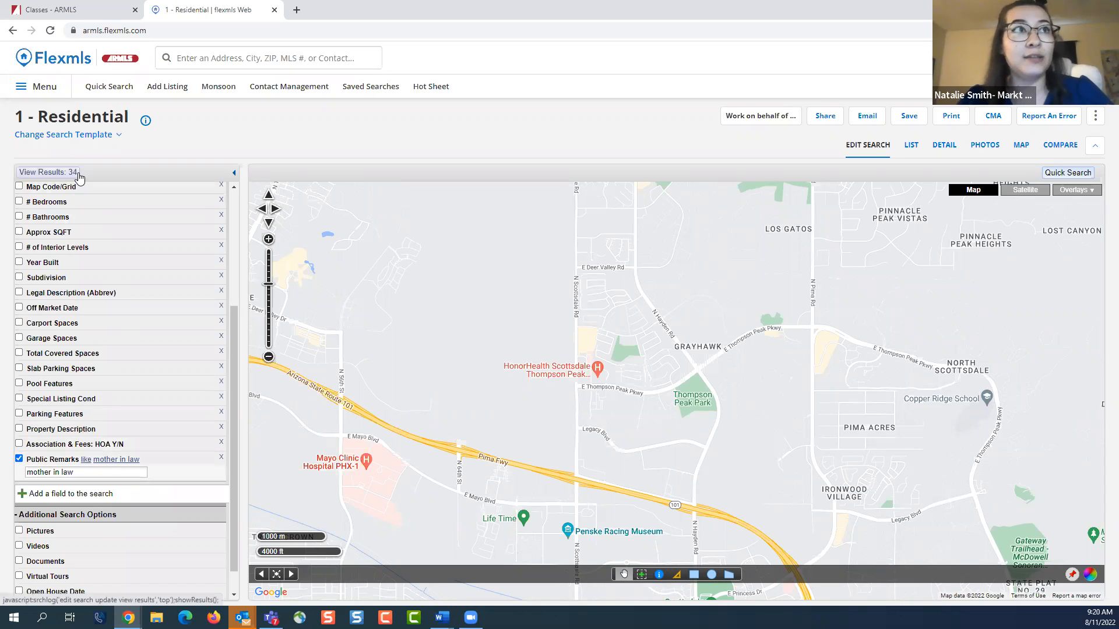
Replace the Public Remarks search phrase with the hyphenated "mother-in-law"
{"action": "left_click", "coordinate": [100, 473]}
{"action": "key", "text": "BackSpace"}
{"action": "key", "text": "BackSpace"}
{"action": "key", "text": "BackSpace"}
{"action": "key", "text": "BackSpace"}
{"action": "key", "text": "BackSpace"}
{"action": "key", "text": "BackSpace"}
{"action": "key", "text": "BackSpace"}
{"action": "key", "text": "BackSpace"}
{"action": "key", "text": "BackSpace"}
{"action": "key", "text": "BackSpace"}
{"action": "key", "text": "BackSpace"}
{"action": "key", "text": "BackSpace"}
{"action": "key", "text": "BackSpace"}
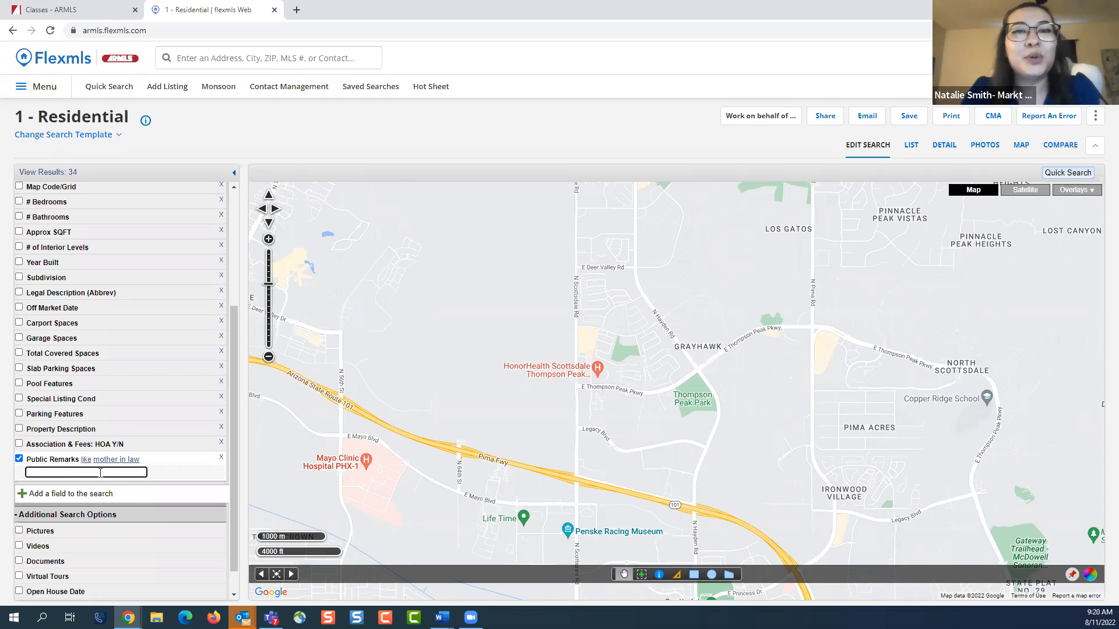
{"action": "type", "text": "mot"}
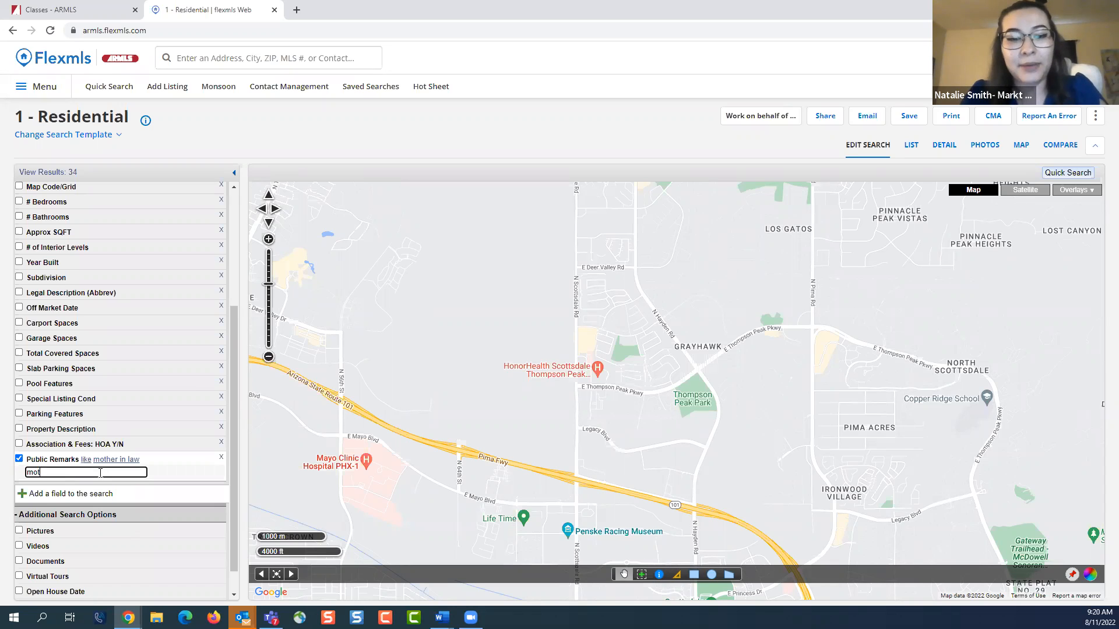
{"action": "type", "text": "her-in-law"}
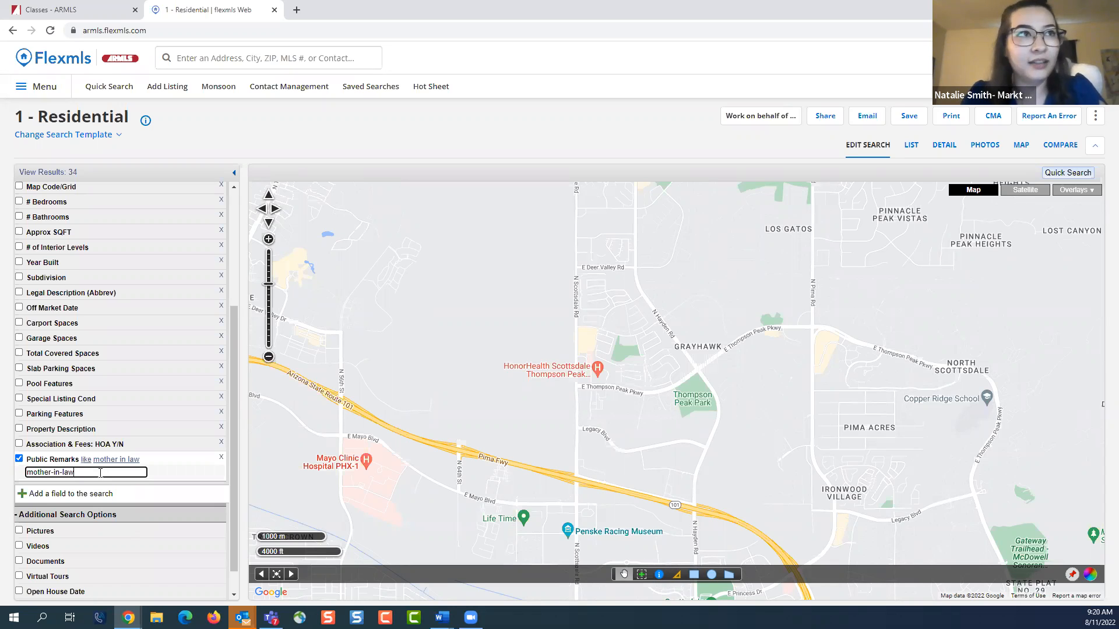
{"action": "left_click", "coordinate": [291, 134]}
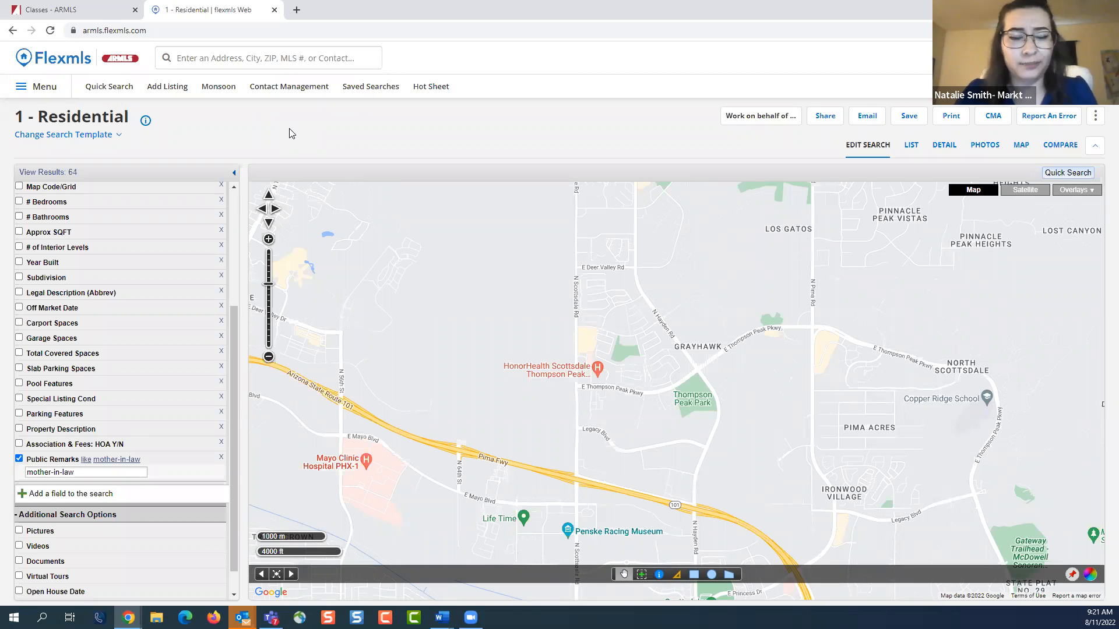
Change the Public Remarks search term to "casita" and view the matching listings across the Phoenix area on the map
{"action": "left_click", "coordinate": [103, 470]}
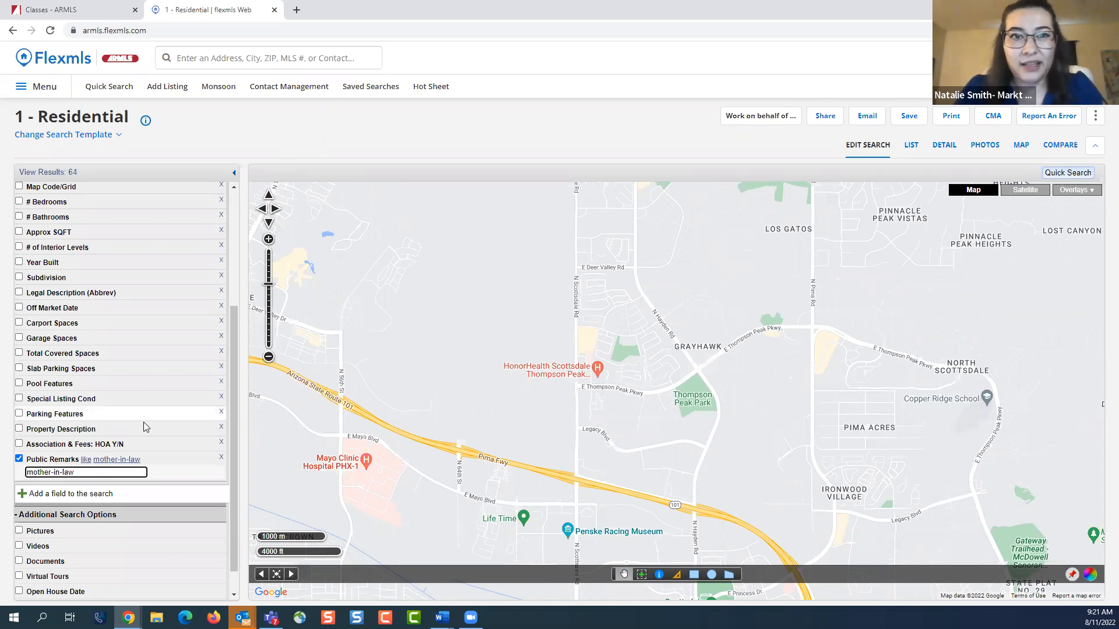
{"action": "key", "text": "BackSpace"}
{"action": "key", "text": "BackSpace"}
{"action": "key", "text": "BackSpace"}
{"action": "key", "text": "BackSpace"}
{"action": "key", "text": "BackSpace"}
{"action": "key", "text": "BackSpace"}
{"action": "key", "text": "BackSpace"}
{"action": "key", "text": "BackSpace"}
{"action": "key", "text": "BackSpace"}
{"action": "key", "text": "BackSpace"}
{"action": "key", "text": "BackSpace"}
{"action": "key", "text": "BackSpace"}
{"action": "key", "text": "BackSpace"}
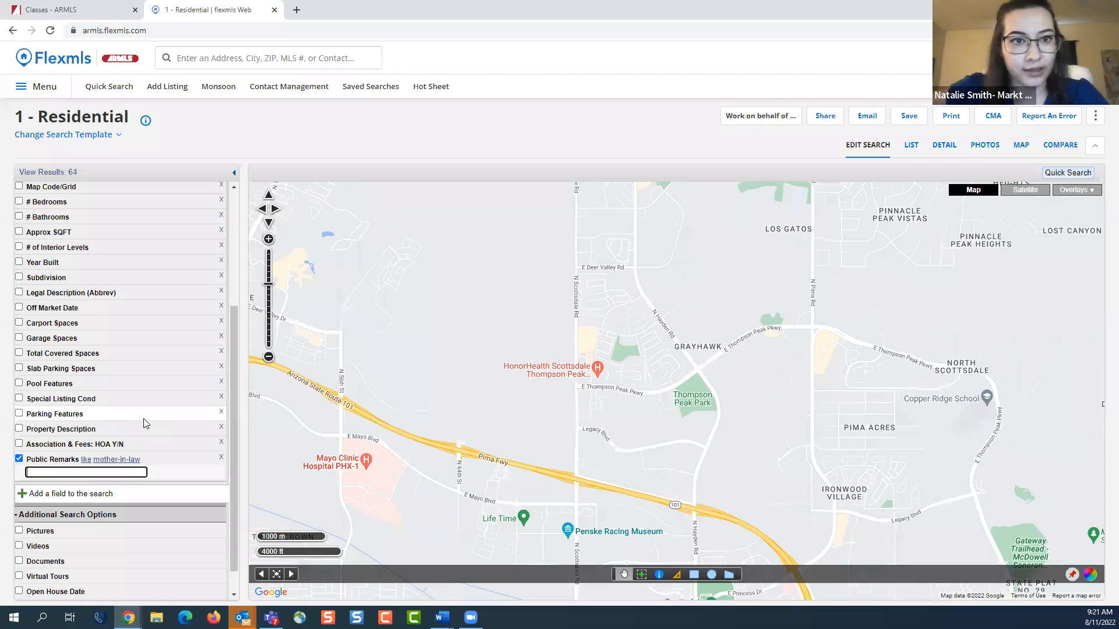
{"action": "type", "text": "asita"}
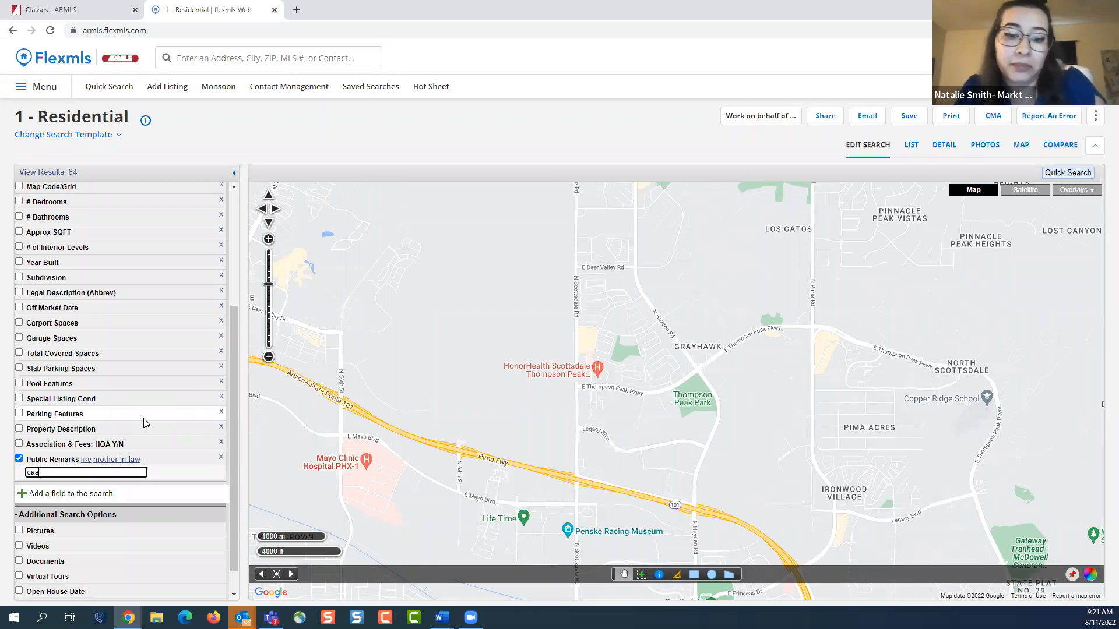
{"action": "left_click", "coordinate": [349, 155]}
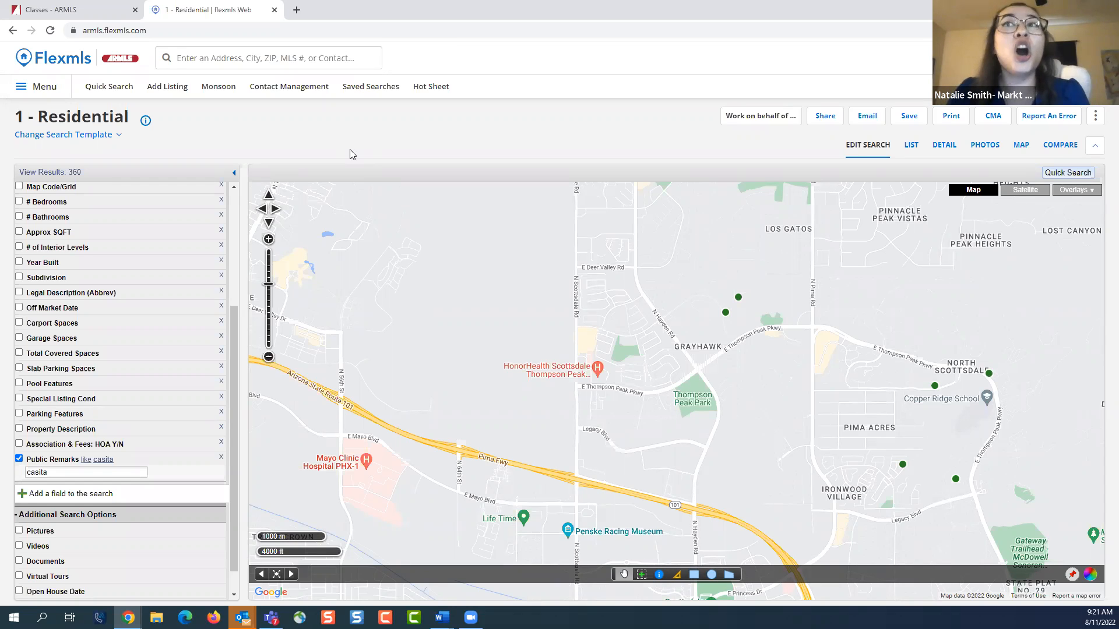
{"action": "scroll", "coordinate": [595, 489], "scroll_direction": "down", "scroll_amount": 1}
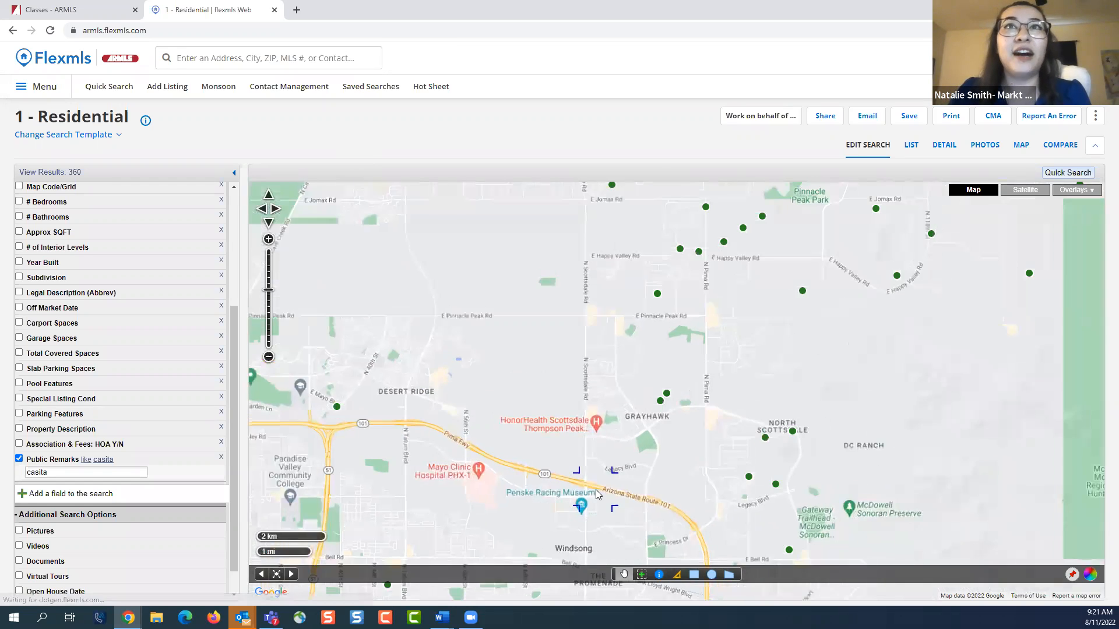
{"action": "scroll", "coordinate": [596, 489], "scroll_direction": "down", "scroll_amount": 3}
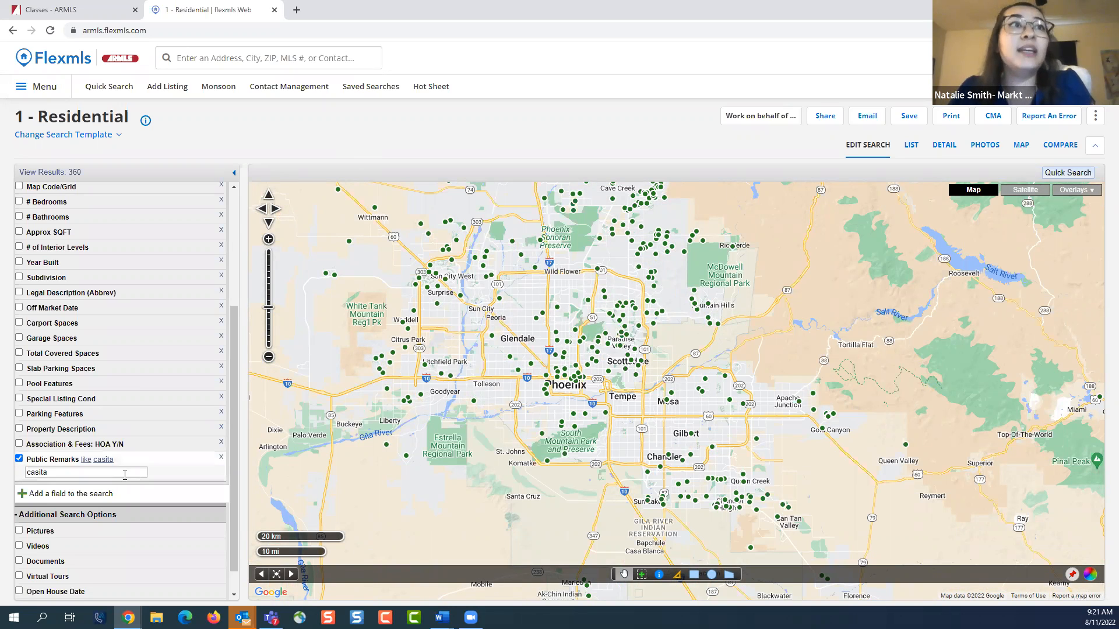
Extend the Public Remarks filter to the comma-separated terms "casita, mother in law, mother-in-law"
{"action": "left_click", "coordinate": [70, 473]}
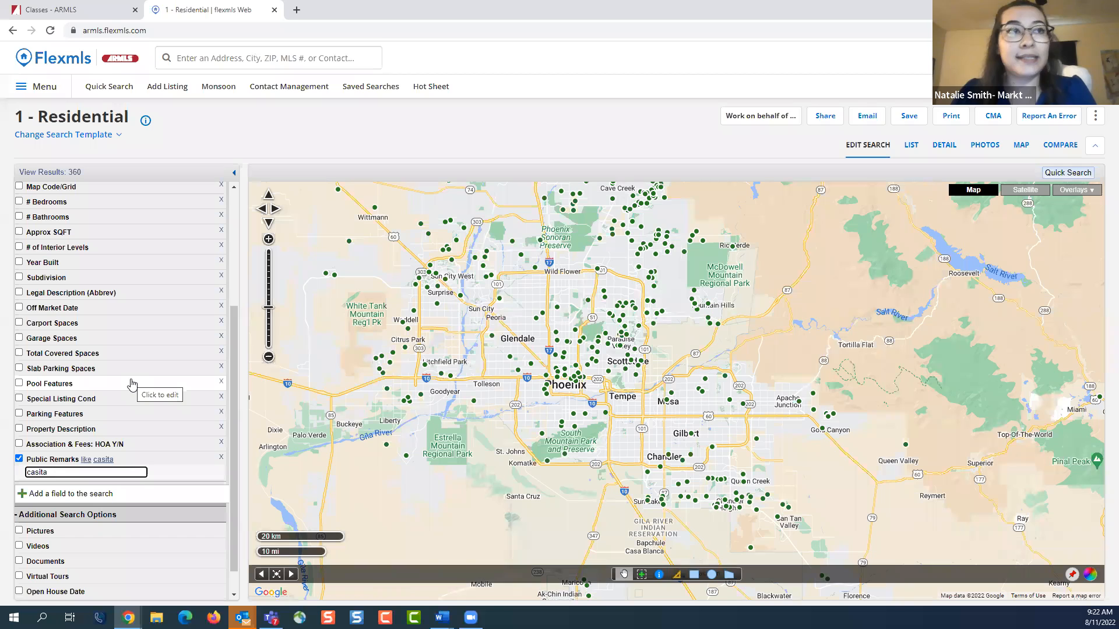
{"action": "type", "text": ", mother in law"}
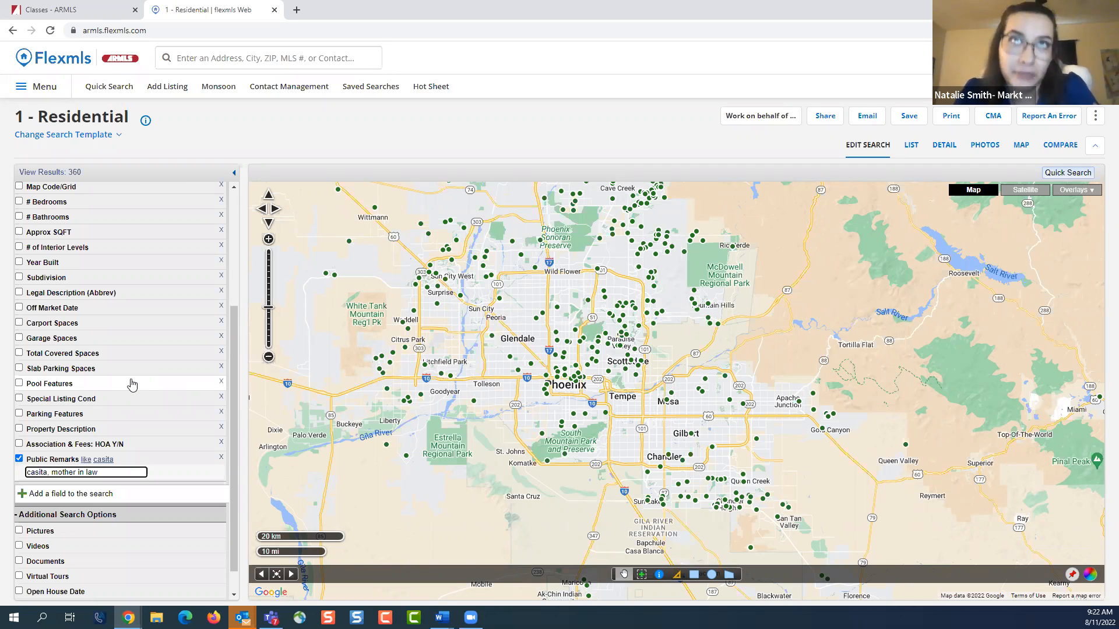
{"action": "type", "text": ", mother in la"}
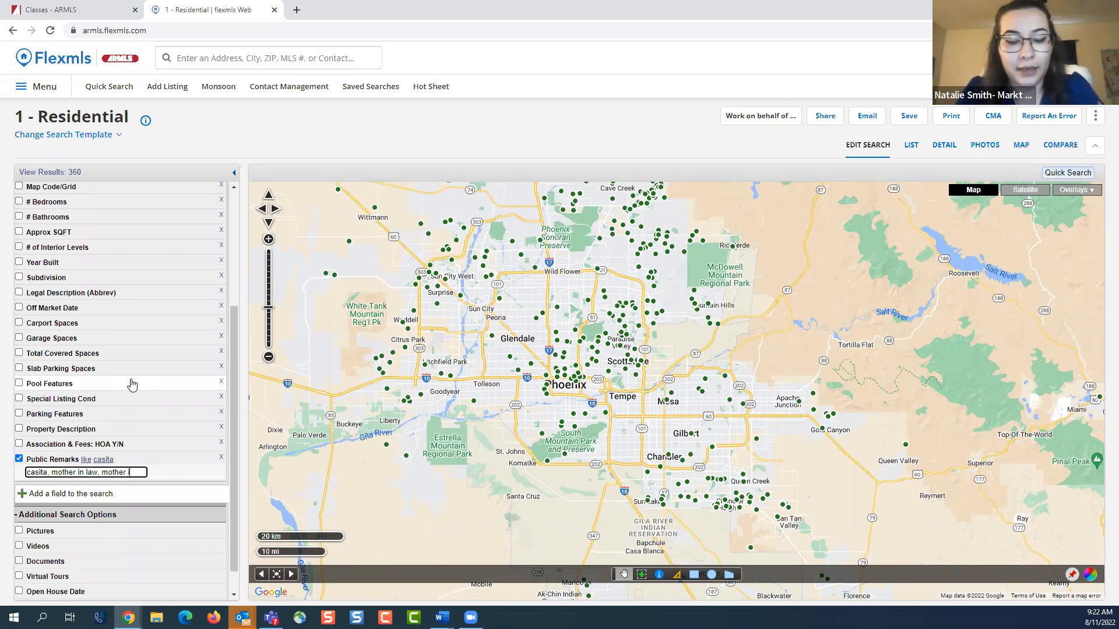
{"action": "key", "text": "BackSpace"}
{"action": "key", "text": "BackSpace"}
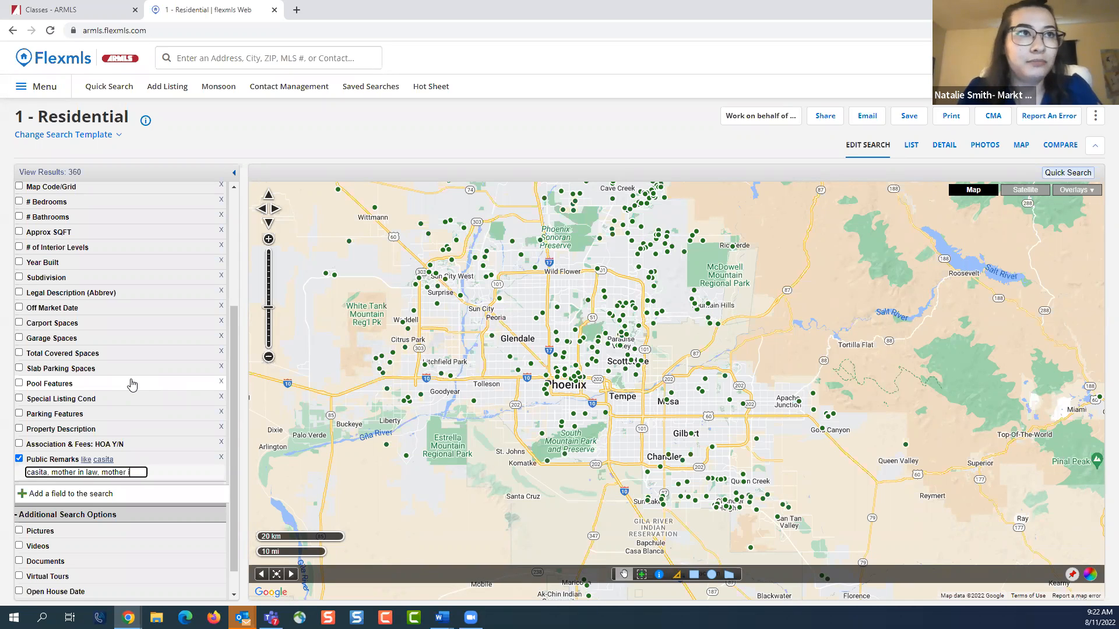
{"action": "type", "text": "law"}
{"action": "left_click", "coordinate": [295, 144]}
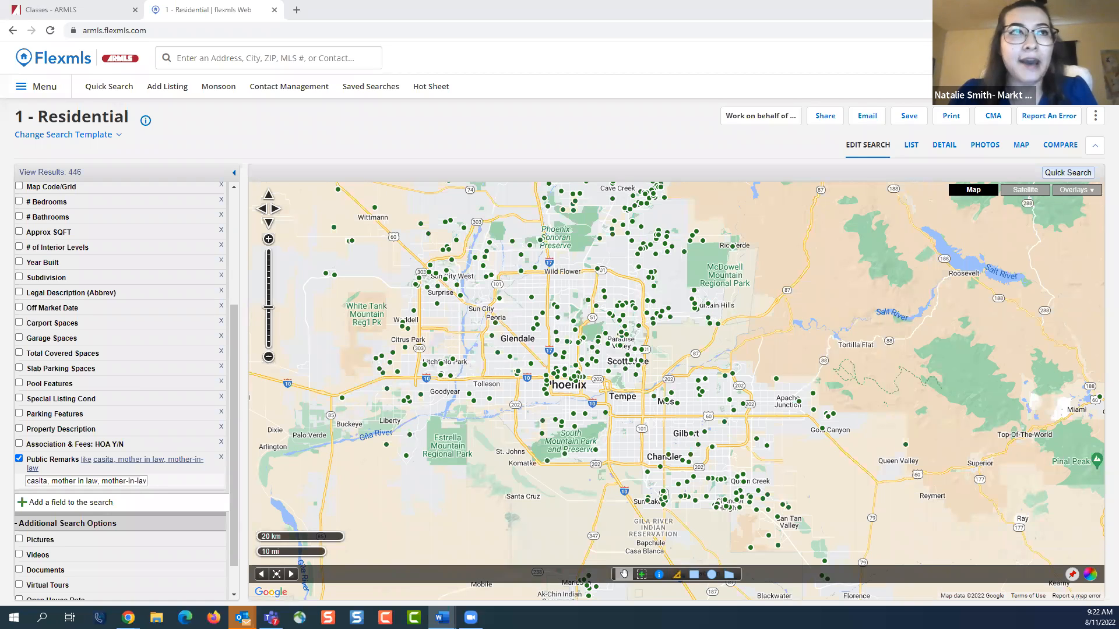
Start a new residential Quick Search with List Price between 400,000 and 600,000, and open the Dwelling Type options
{"action": "left_click", "coordinate": [56, 460]}
{"action": "left_click", "coordinate": [113, 94]}
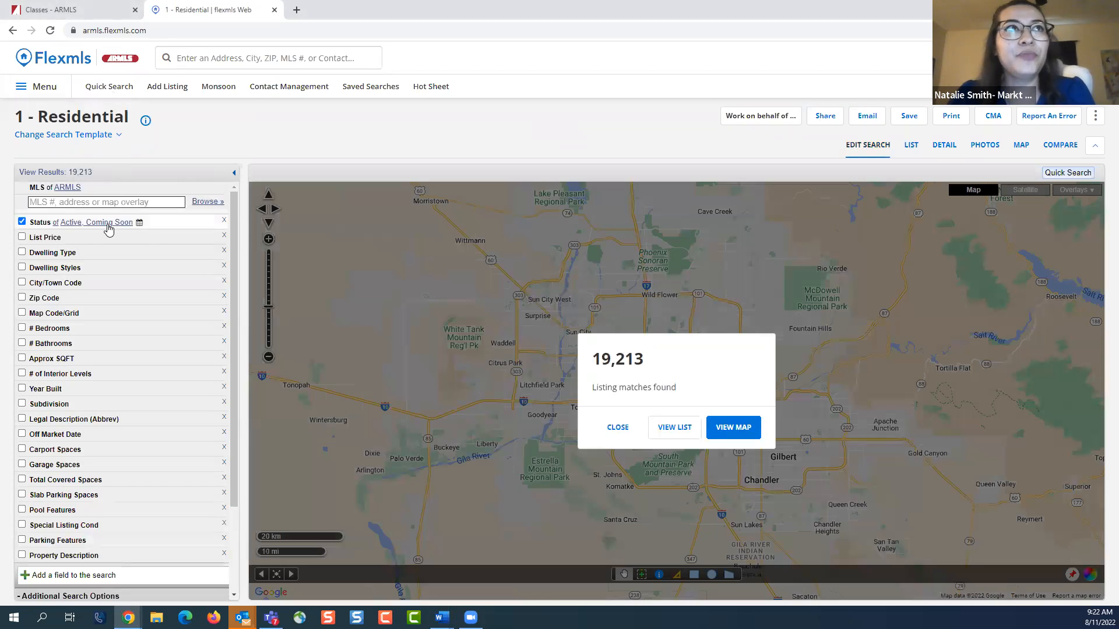
{"action": "left_click", "coordinate": [107, 237]}
{"action": "left_click", "coordinate": [161, 247]}
{"action": "type", "text": "600"}
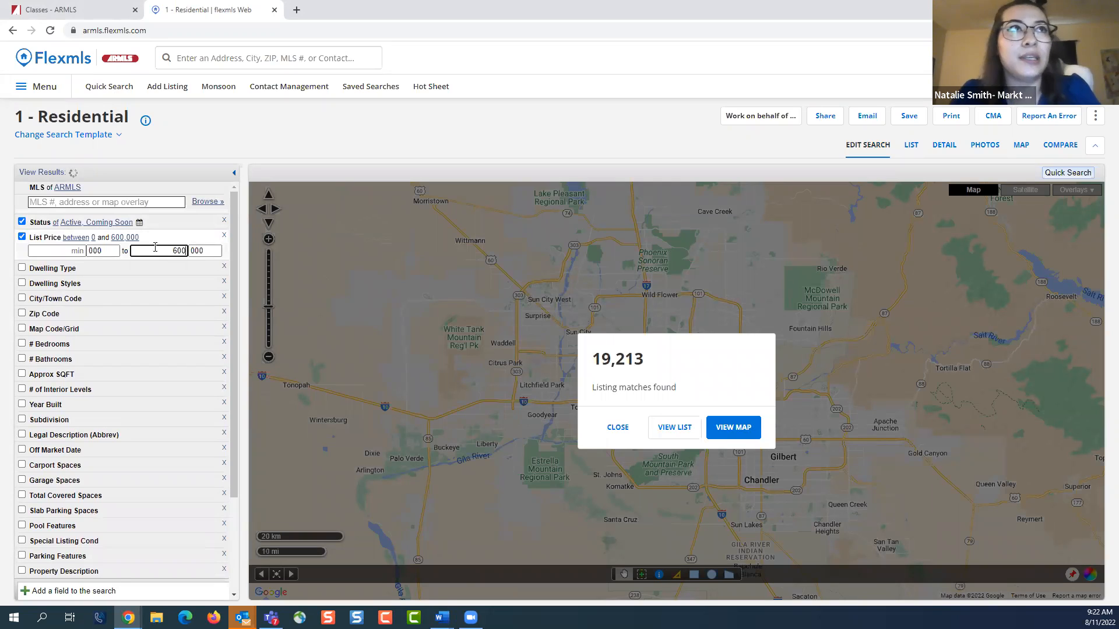
{"action": "left_click", "coordinate": [71, 250]}
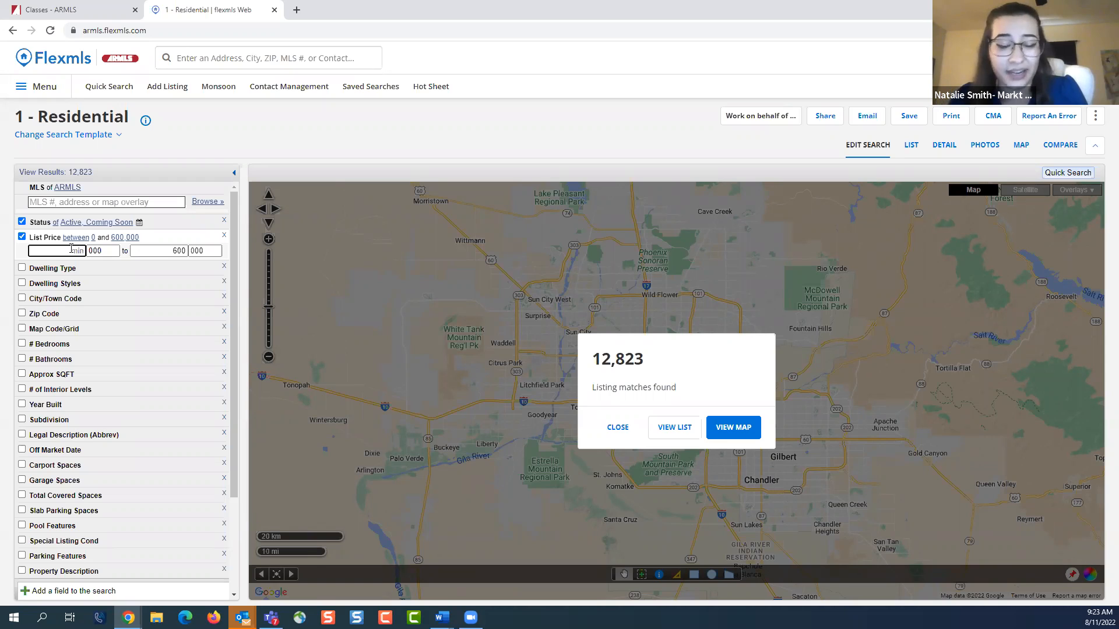
{"action": "type", "text": "400"}
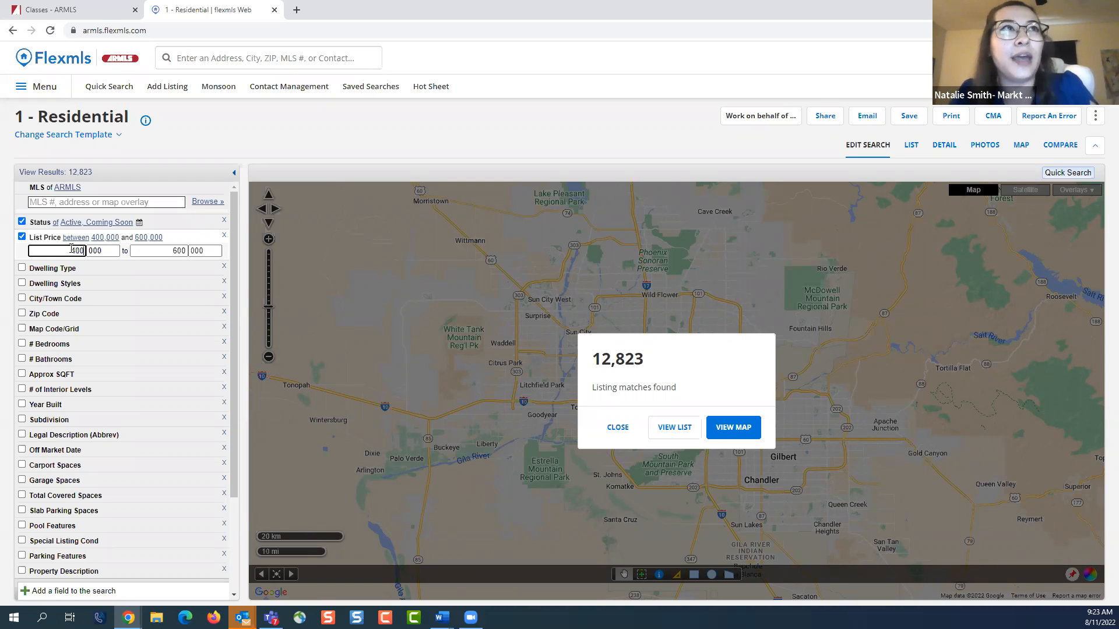
{"action": "left_click", "coordinate": [162, 273]}
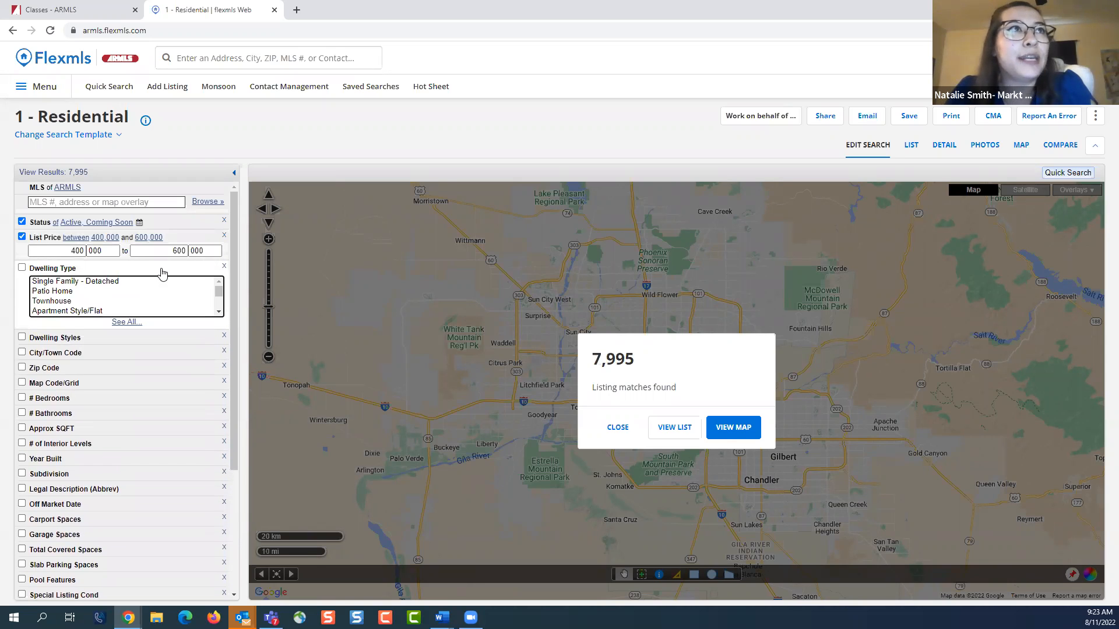
Restrict the search to the Single Family - Detached dwelling type with a minimum of 3 bedrooms
{"action": "left_click", "coordinate": [140, 281]}
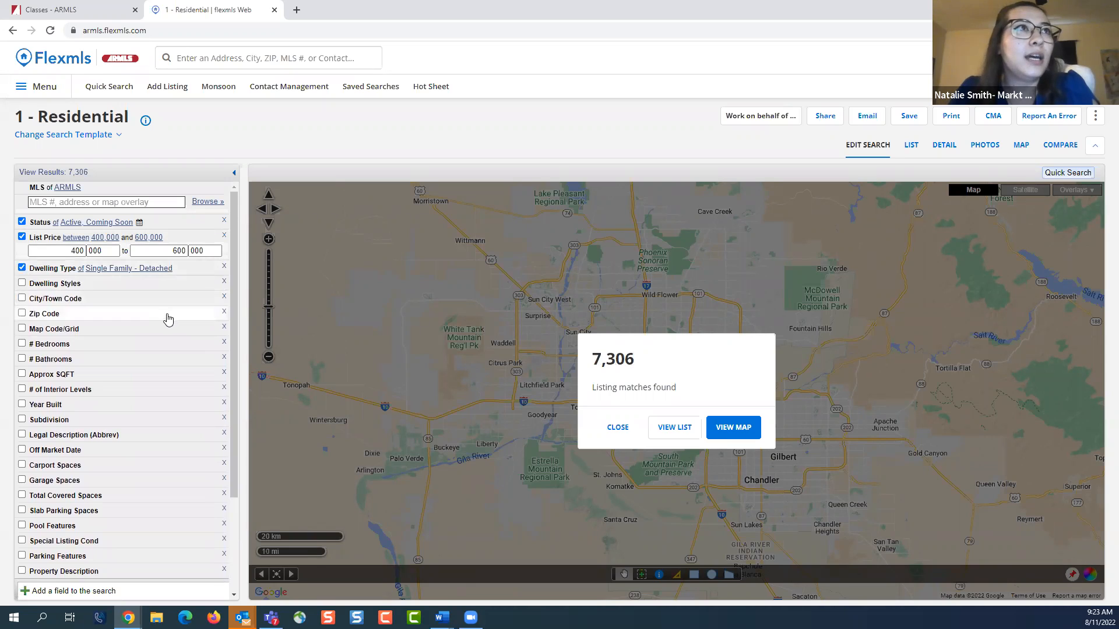
{"action": "left_click", "coordinate": [157, 345]}
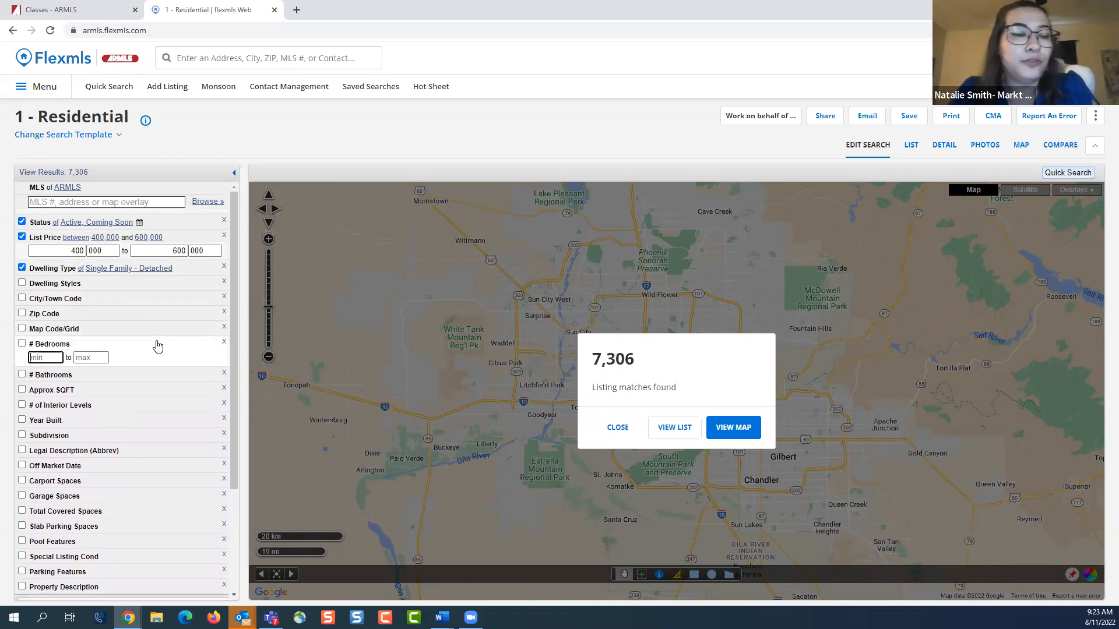
{"action": "type", "text": "3"}
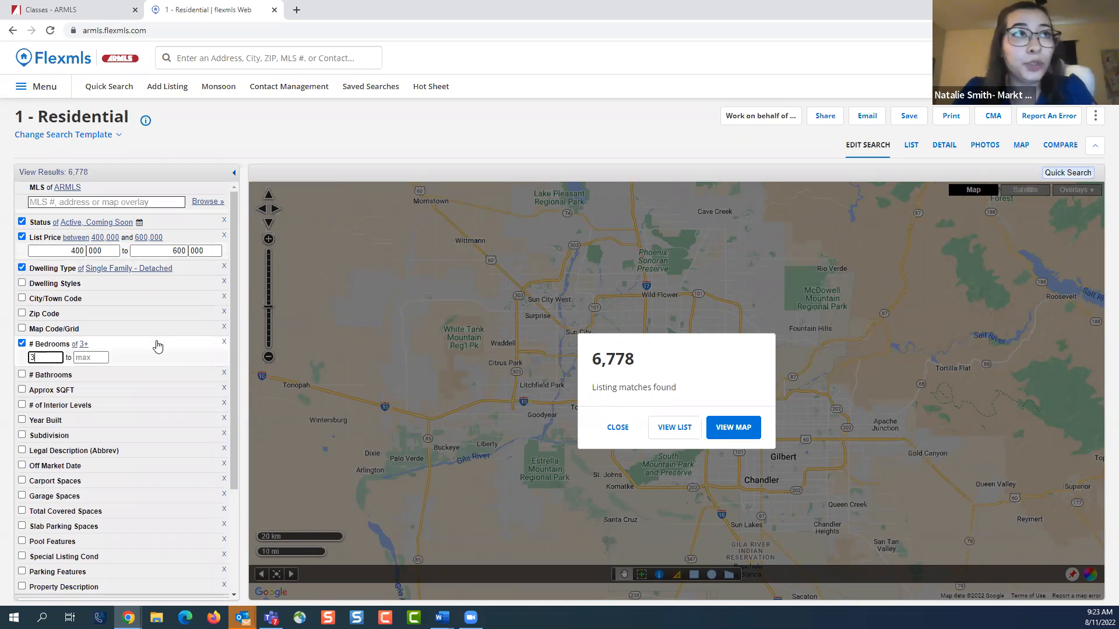
{"action": "left_click", "coordinate": [158, 345]}
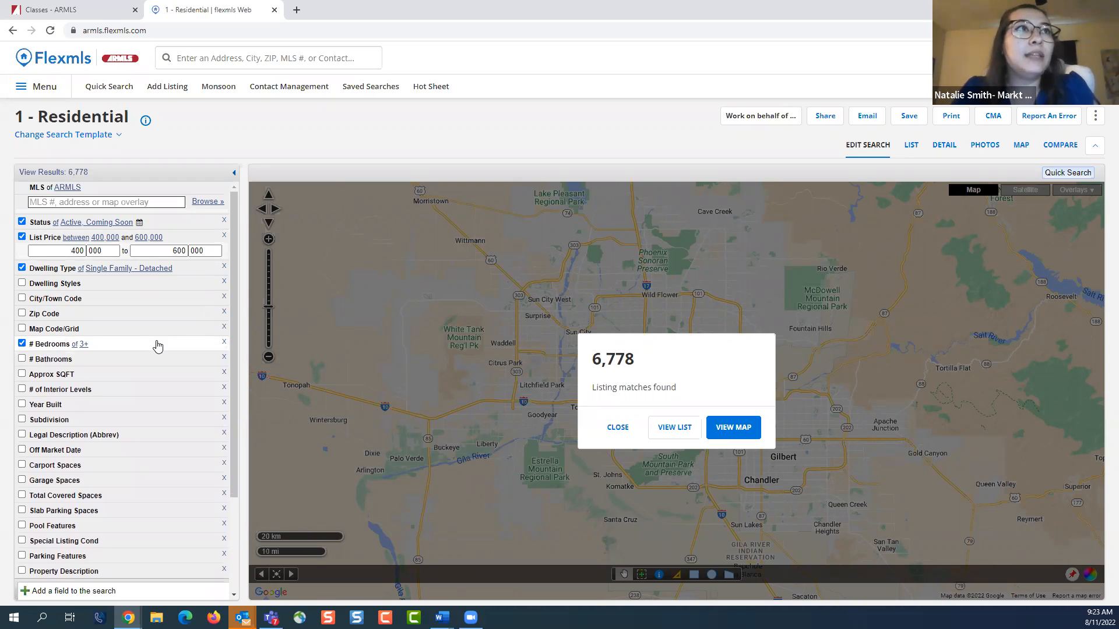
Limit the search to the city of Chandler and require at least 1 garage space
{"action": "left_click", "coordinate": [148, 303]}
{"action": "left_click", "coordinate": [137, 318]}
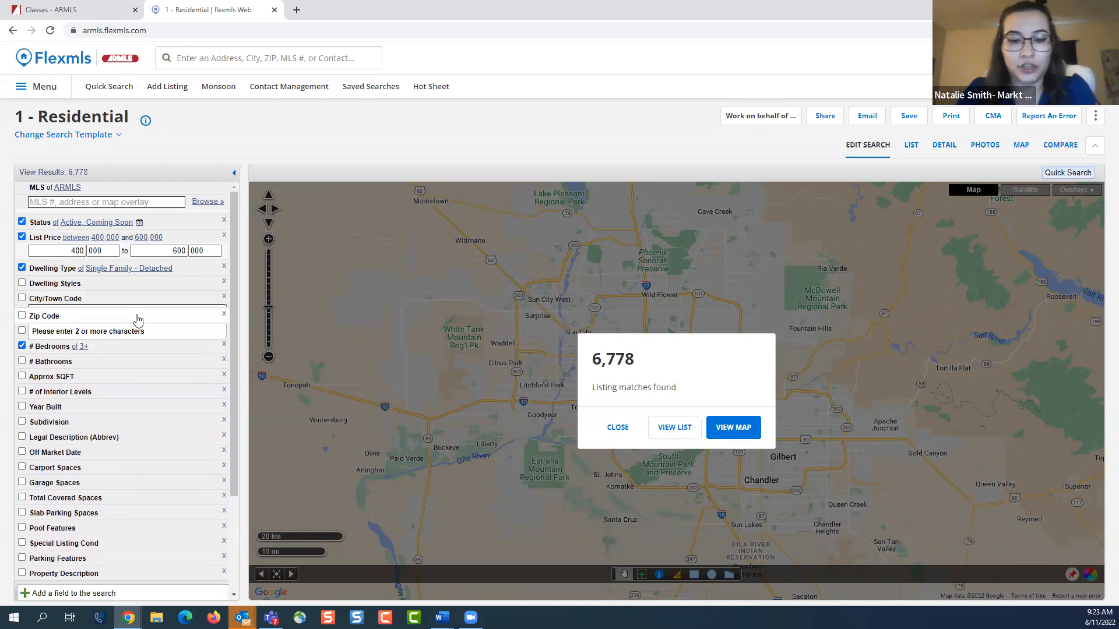
{"action": "left_click", "coordinate": [132, 302]}
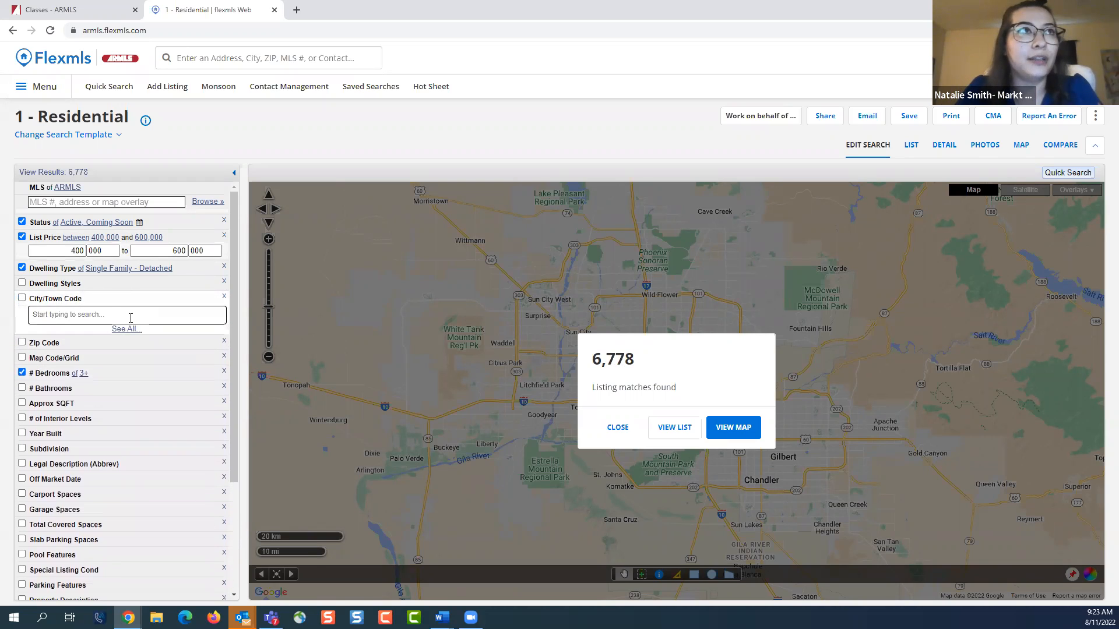
{"action": "type", "text": "chandler"}
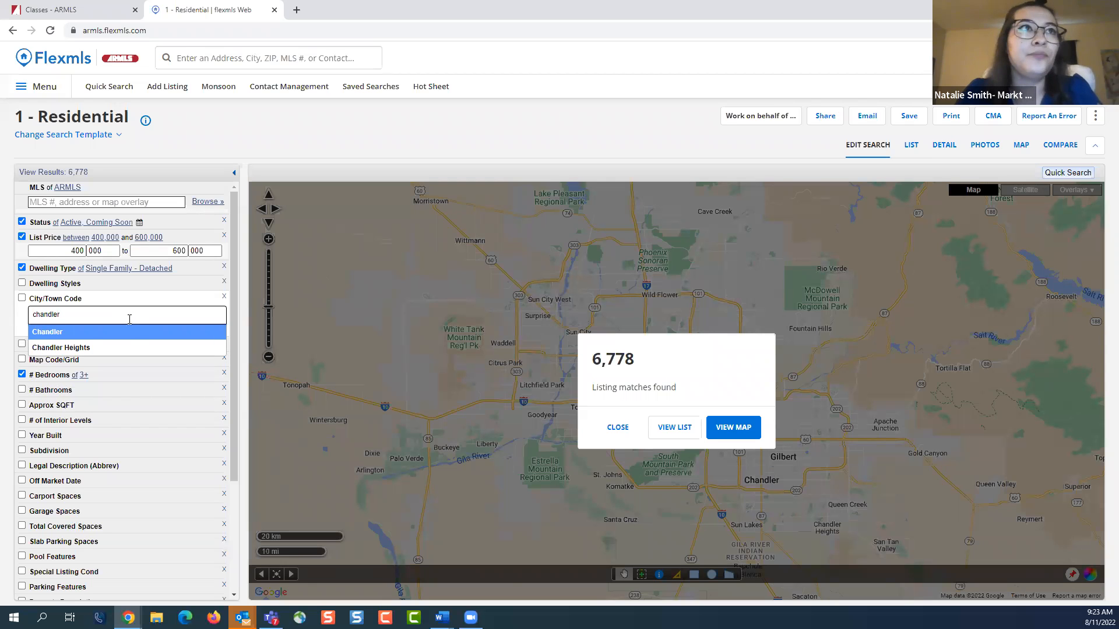
{"action": "left_click", "coordinate": [128, 332]}
{"action": "left_click", "coordinate": [150, 300]}
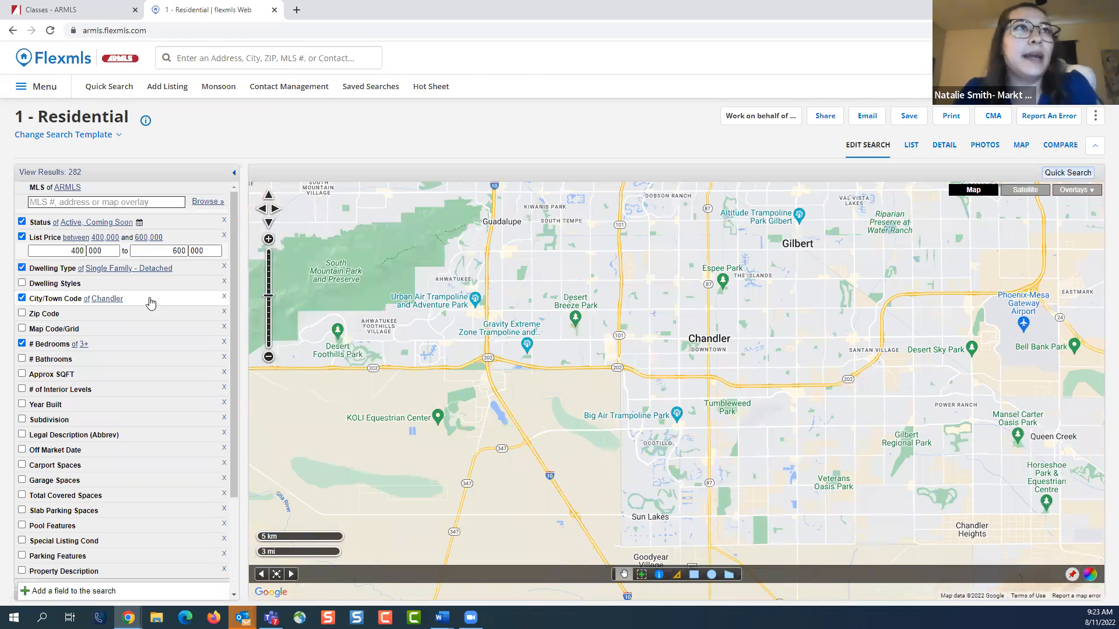
{"action": "scroll", "coordinate": [151, 302], "scroll_direction": "down", "scroll_amount": 1}
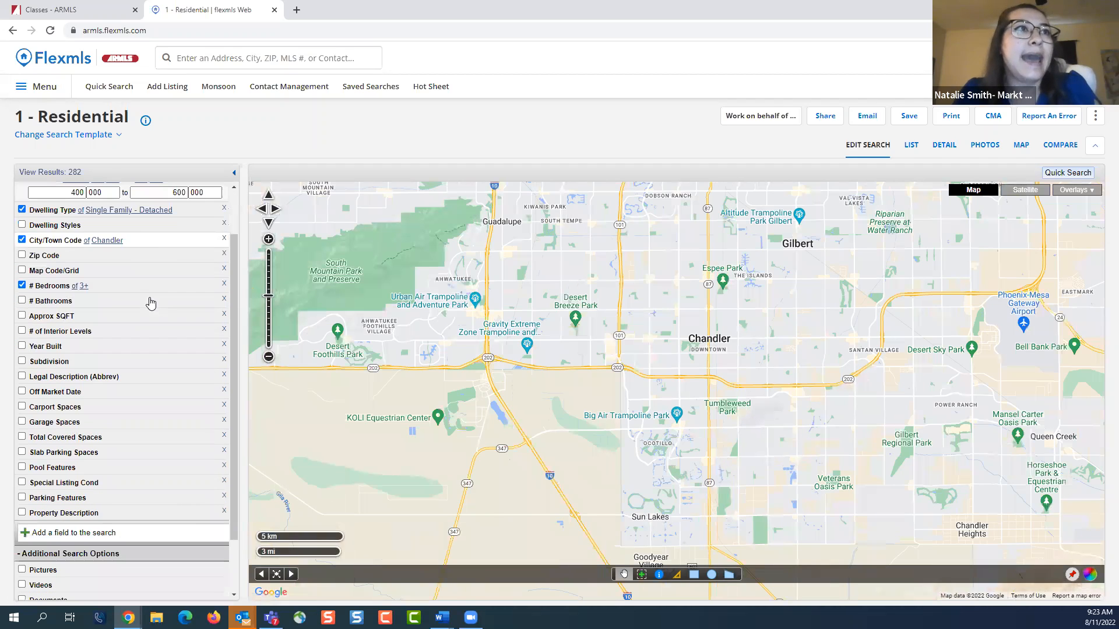
{"action": "left_click", "coordinate": [90, 425]}
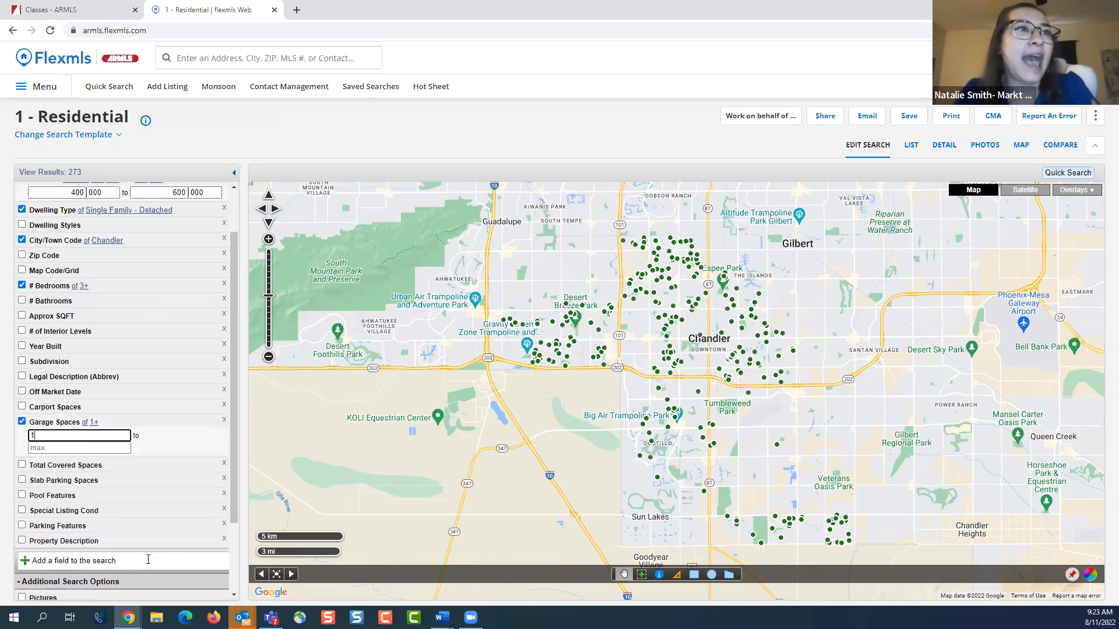
Find the kitchen fields and add the Non-laminate Counter kitchen feature to the search, returning to the map
{"action": "left_click", "coordinate": [148, 559]}
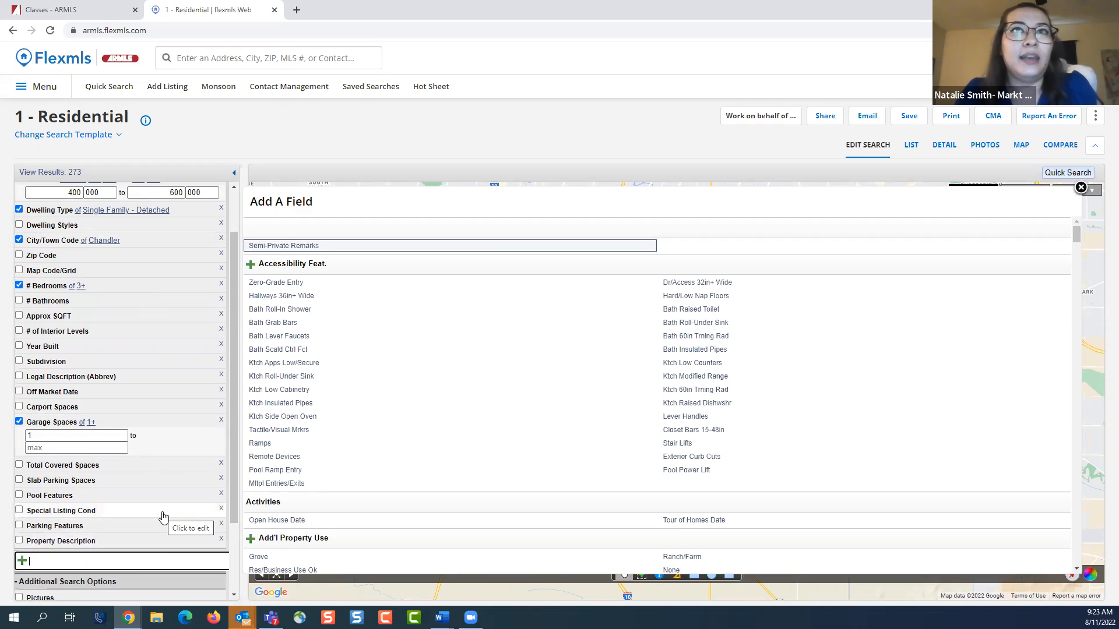
{"action": "type", "text": "kitchen"}
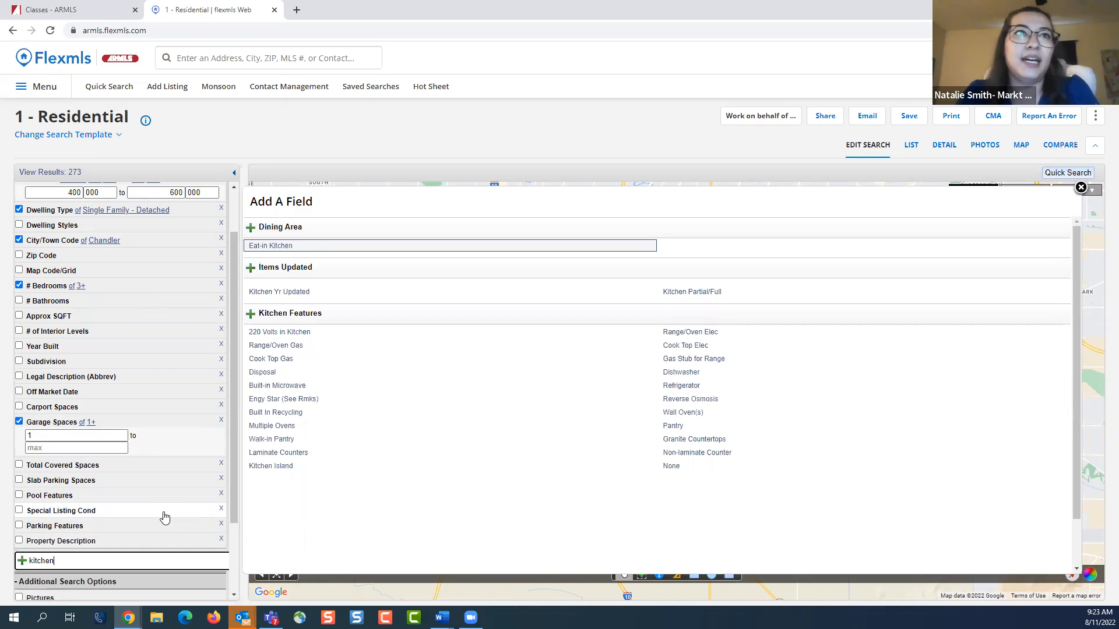
{"action": "left_click", "coordinate": [699, 453]}
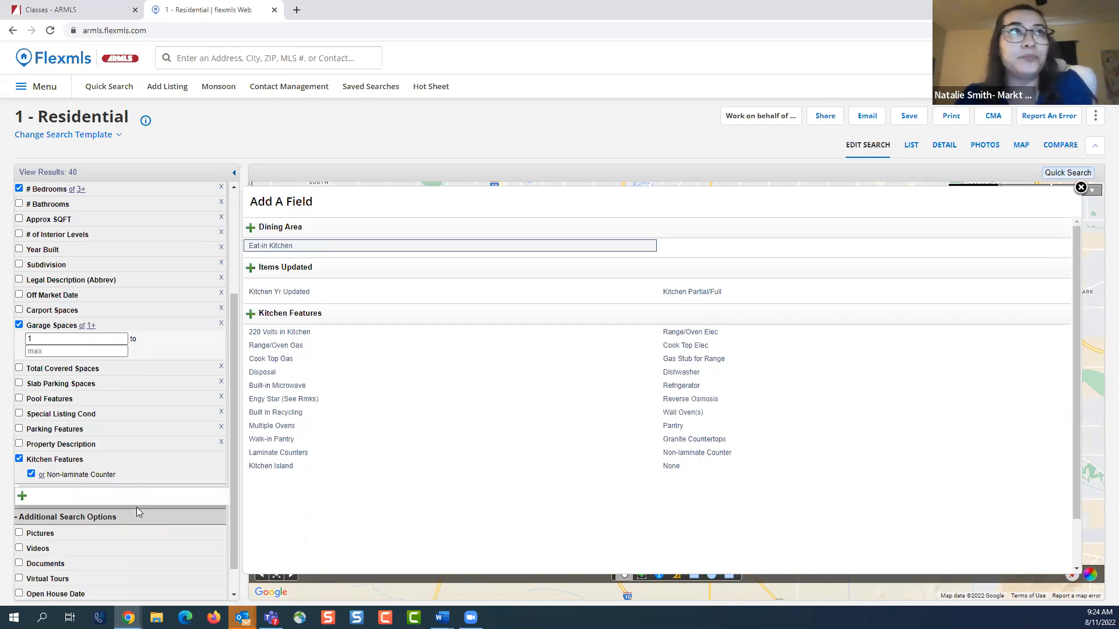
{"action": "left_click", "coordinate": [1080, 188]}
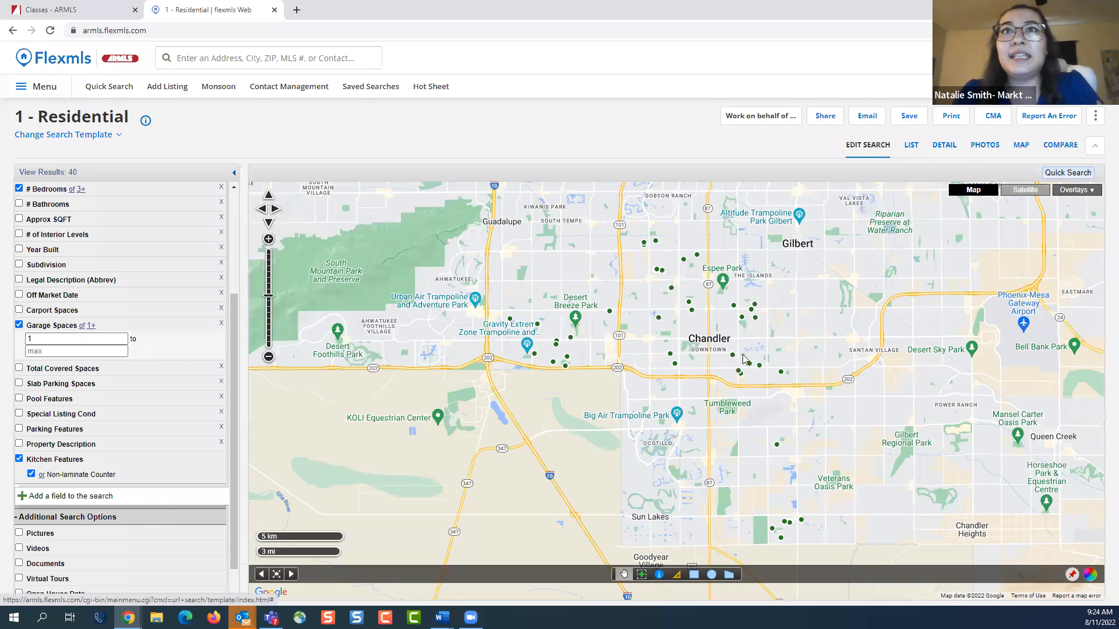
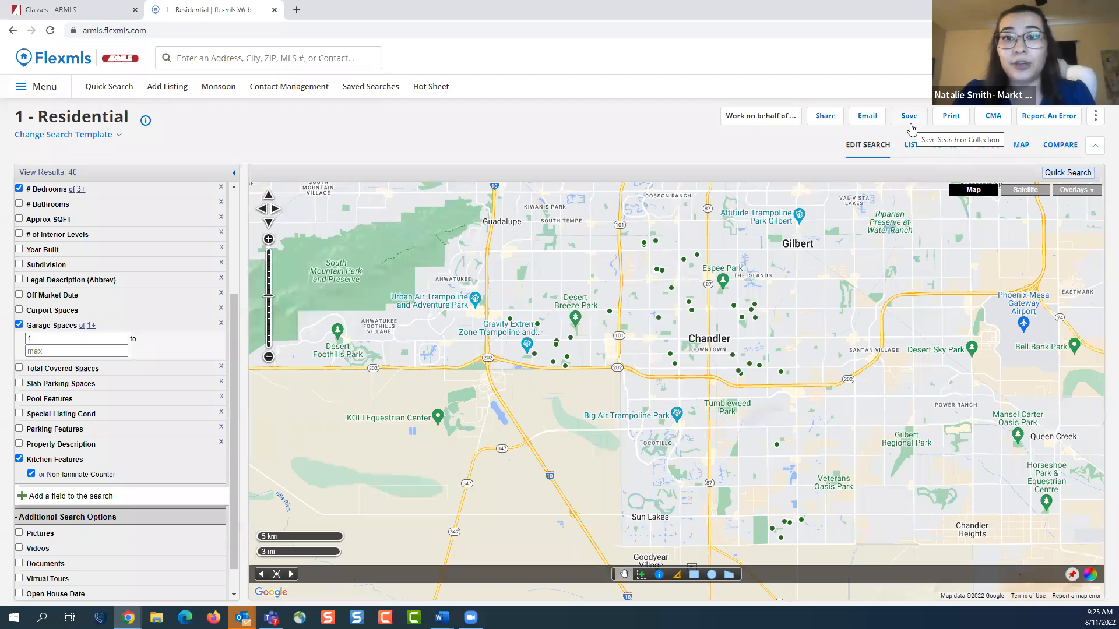
Save the search as a new saved search named with the client's first name followed by "- Chandler", without a contact
{"action": "left_click", "coordinate": [912, 118]}
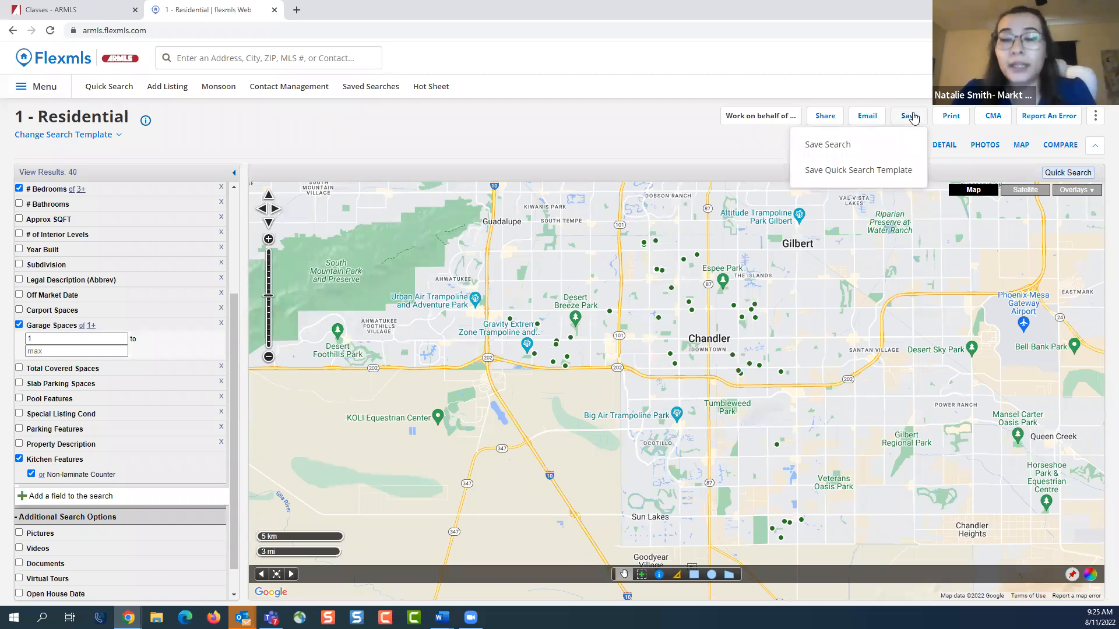
{"action": "left_click", "coordinate": [894, 146]}
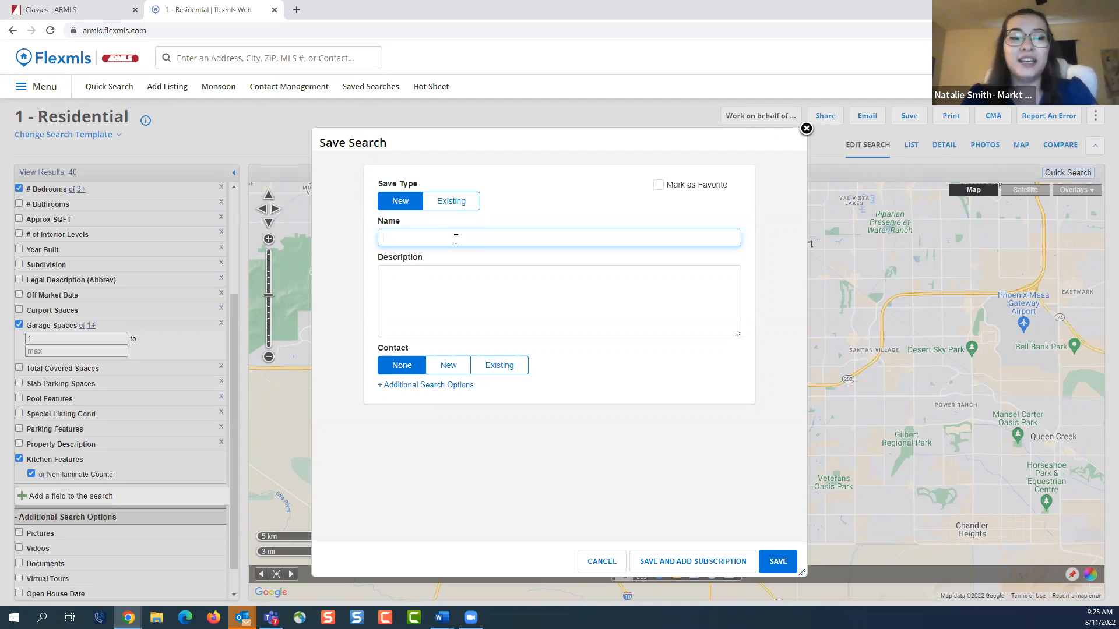
{"action": "type", "text": "Phil - CHandl"}
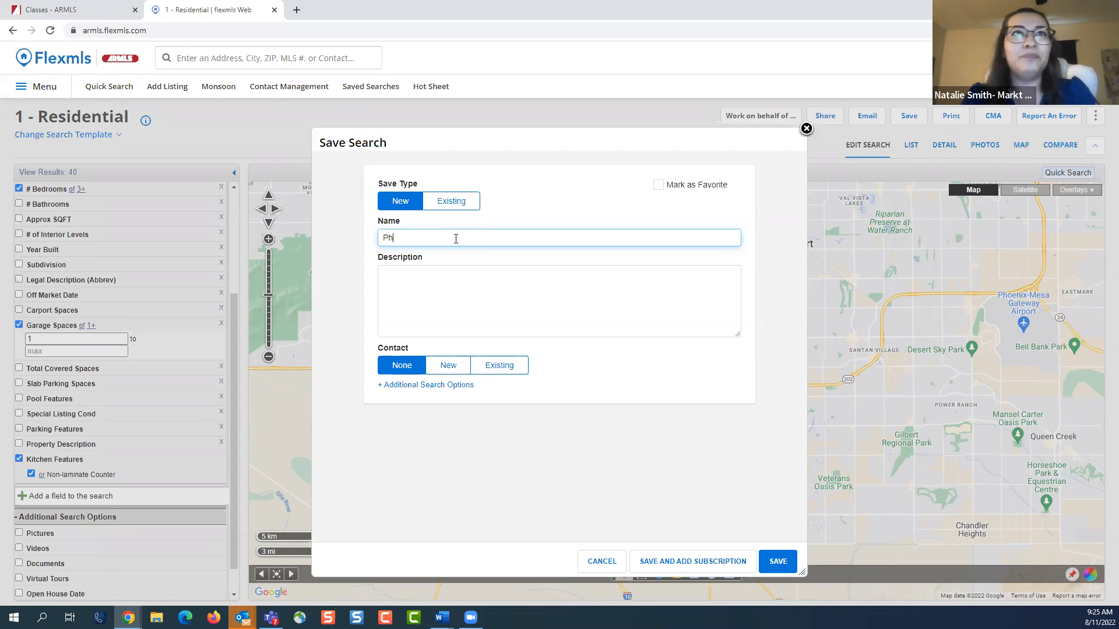
{"action": "key", "text": "BackSpace"}
{"action": "key", "text": "BackSpace"}
{"action": "key", "text": "BackSpace"}
{"action": "key", "text": "BackSpace"}
{"action": "key", "text": "BackSpace"}
{"action": "type", "text": "handler"}
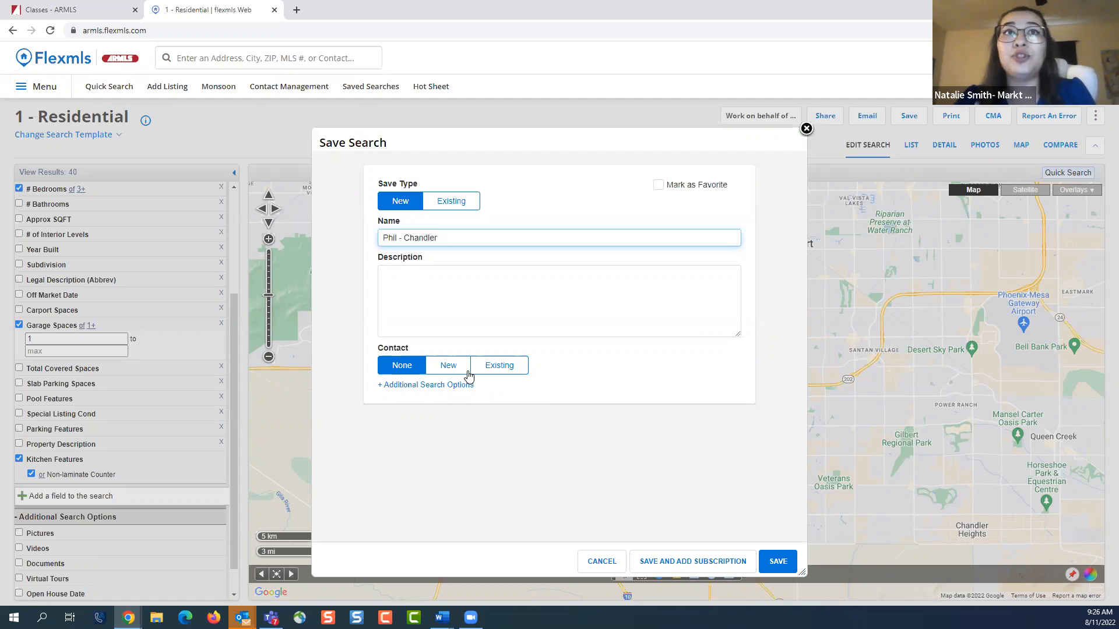
{"action": "left_click", "coordinate": [779, 561]}
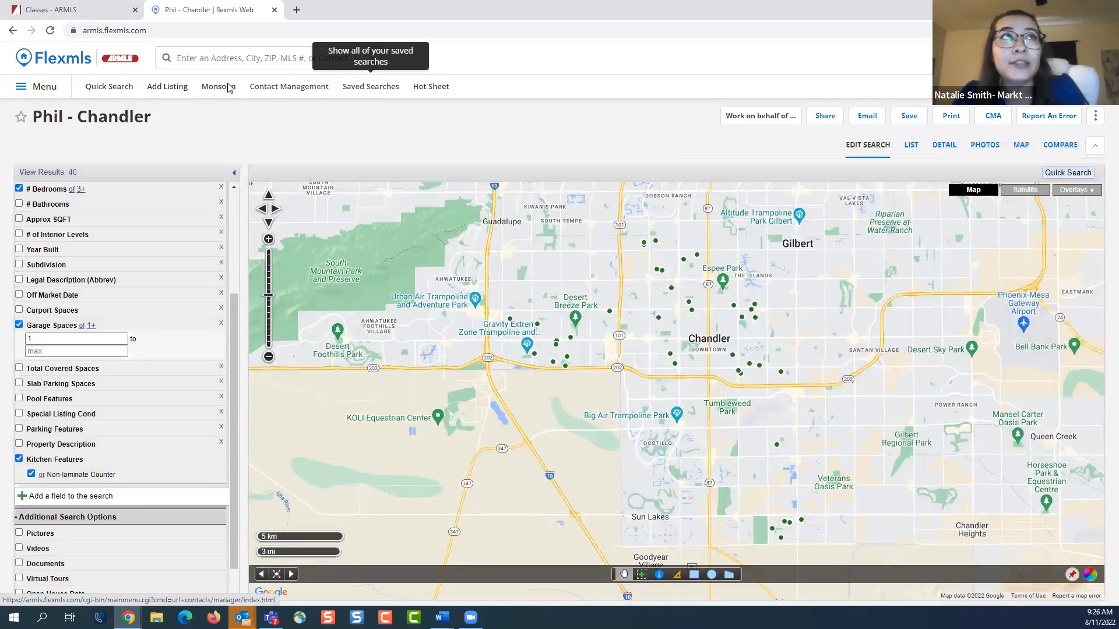
Open the newly saved Chandler search from Saved Searches and look through its listings
{"action": "left_click", "coordinate": [44, 93]}
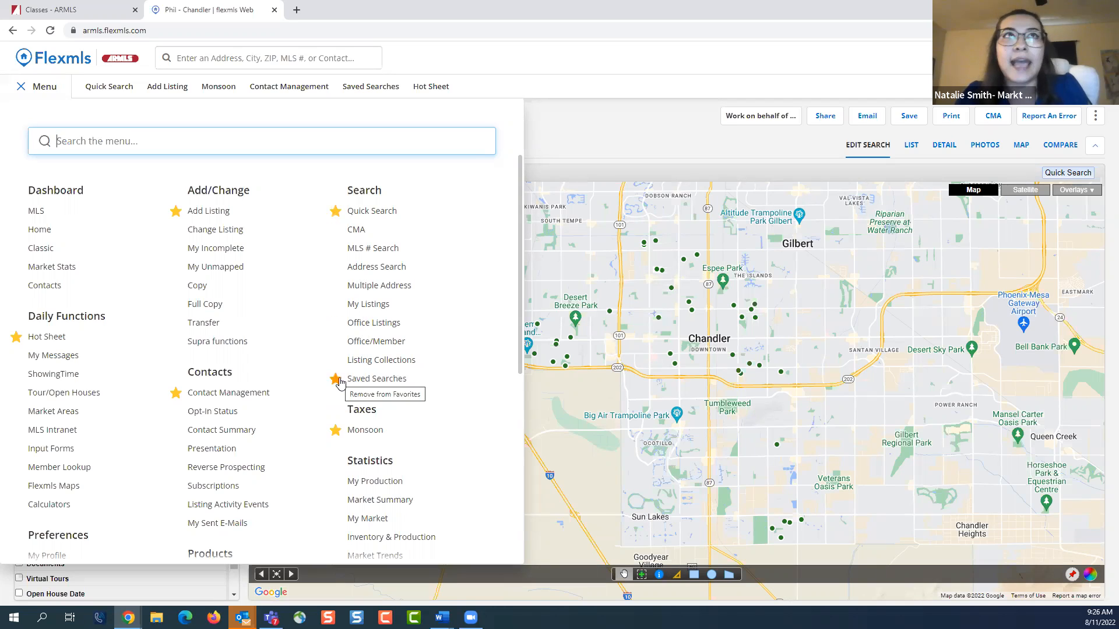
{"action": "left_click", "coordinate": [366, 384]}
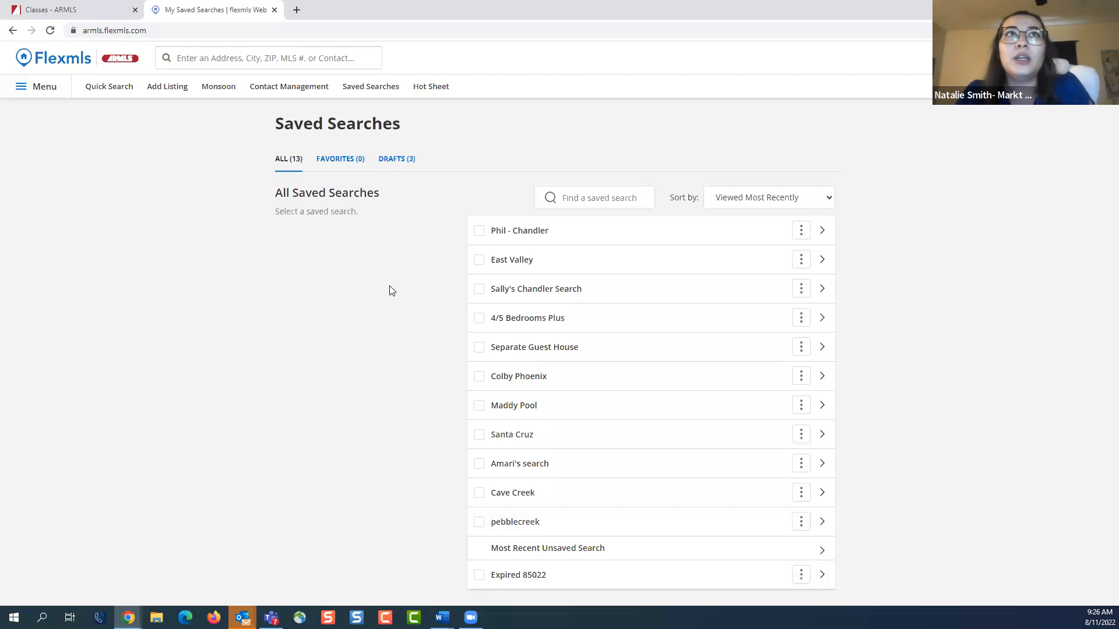
{"action": "left_click", "coordinate": [532, 234]}
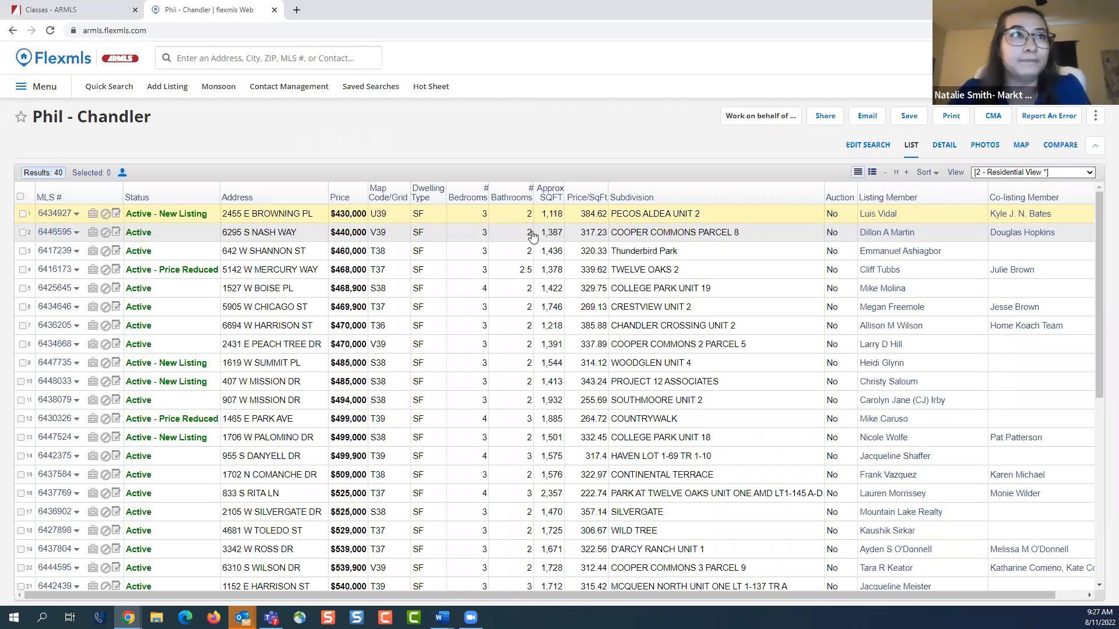
{"action": "scroll", "coordinate": [479, 305], "scroll_direction": "down", "scroll_amount": 6}
{"action": "scroll", "coordinate": [478, 305], "scroll_direction": "up", "scroll_amount": 6}
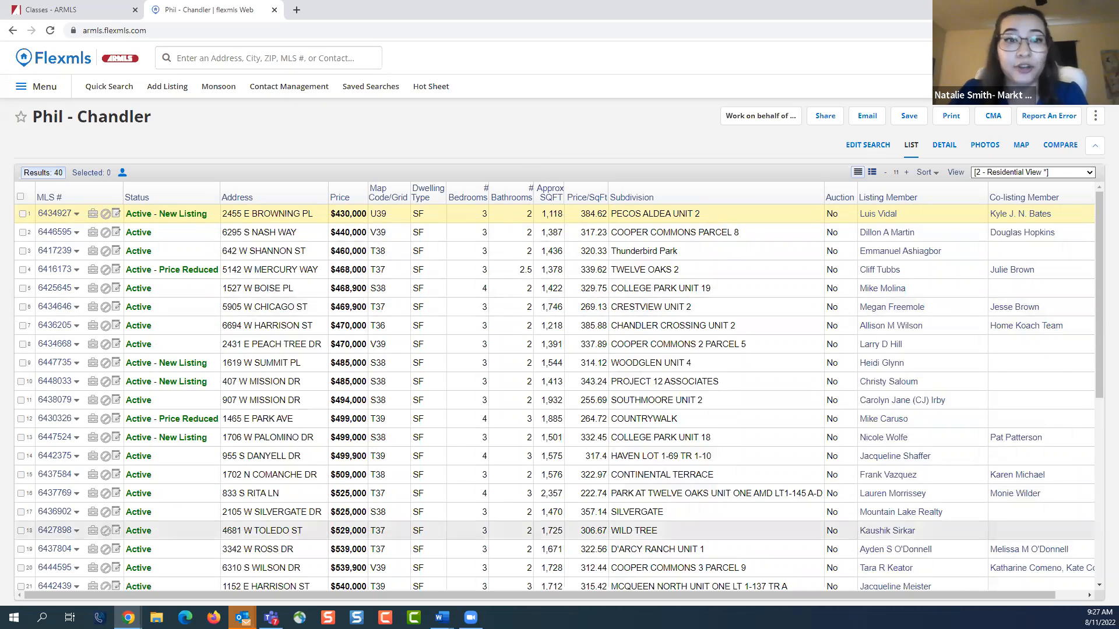
{"action": "left_click", "coordinate": [441, 617]}
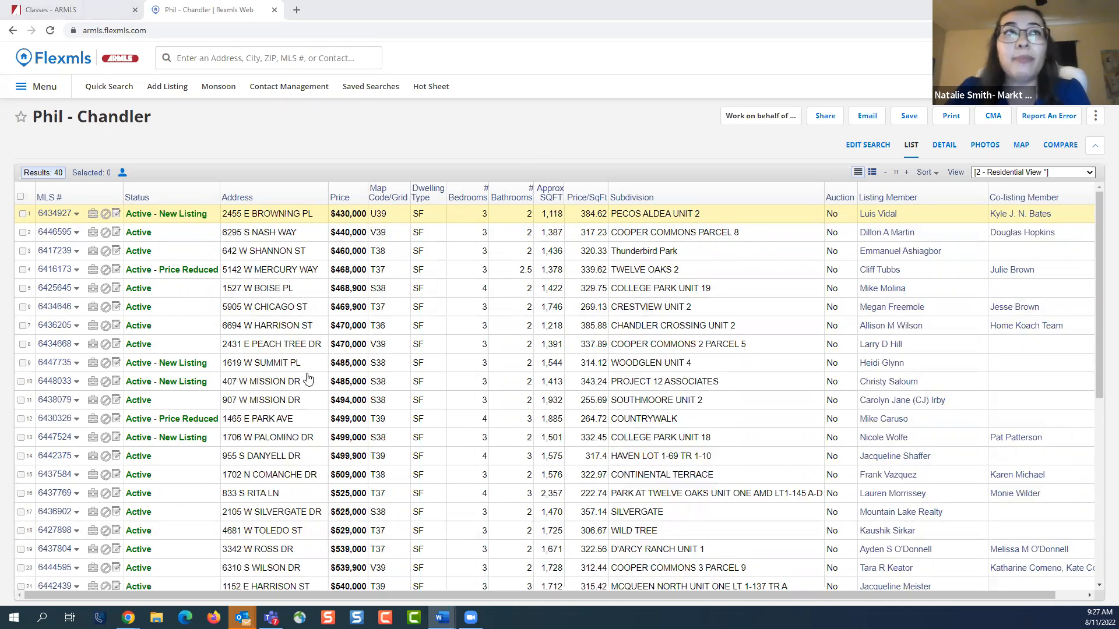
Start a new residential Quick Search, look over its default fields and close the listing match message
{"action": "left_click", "coordinate": [111, 88]}
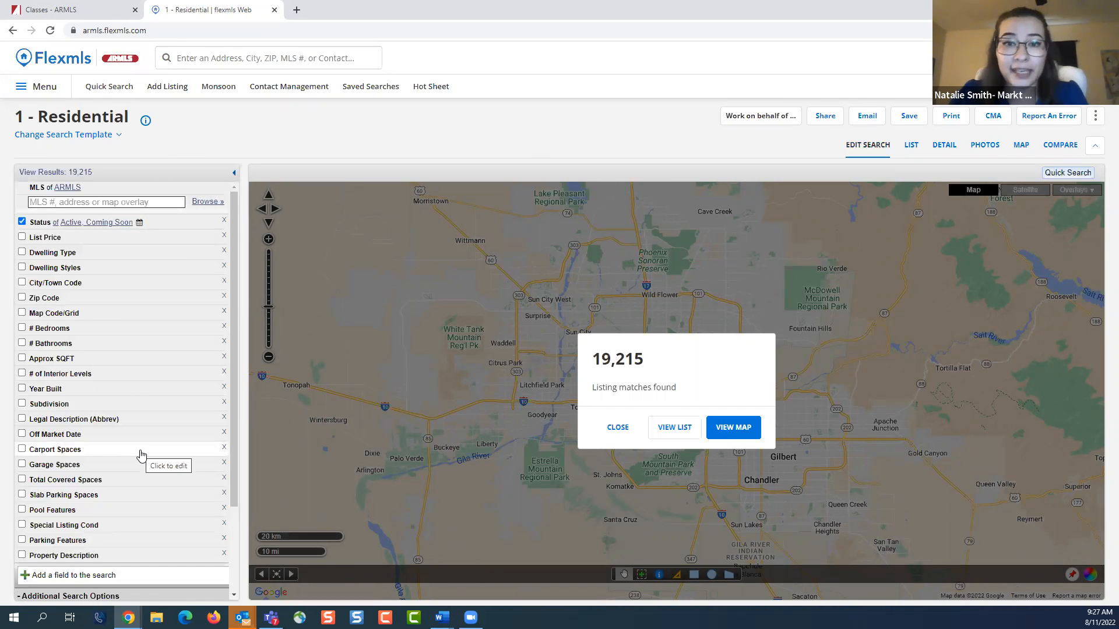
{"action": "scroll", "coordinate": [140, 455], "scroll_direction": "down", "scroll_amount": 1}
{"action": "scroll", "coordinate": [140, 455], "scroll_direction": "up", "scroll_amount": 1}
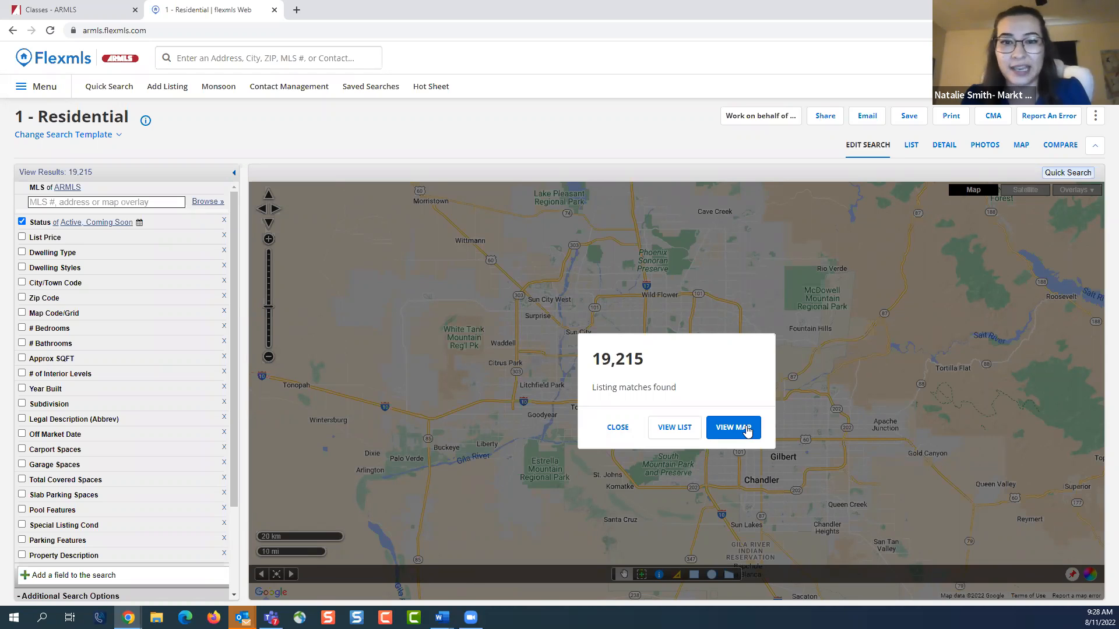
{"action": "left_click", "coordinate": [616, 431]}
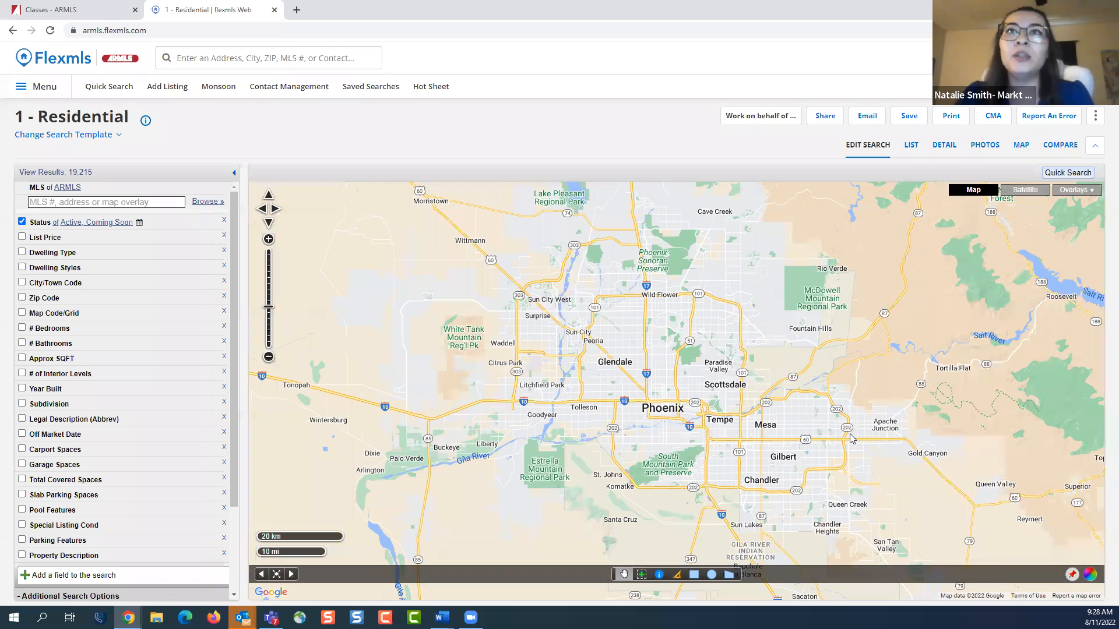
Zoom the map into Tempe near E University Dr and examine the neighborhood in Satellite view
{"action": "left_click_drag", "start_coordinate": [863, 436], "coordinate": [849, 421]}
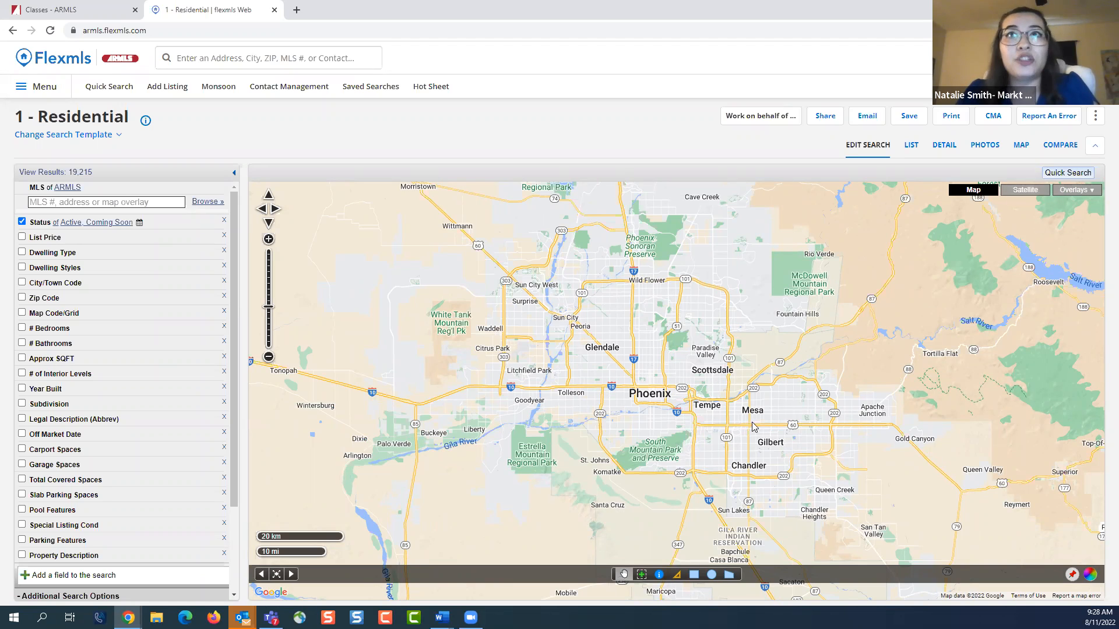
{"action": "scroll", "coordinate": [722, 410], "scroll_direction": "up", "scroll_amount": 2}
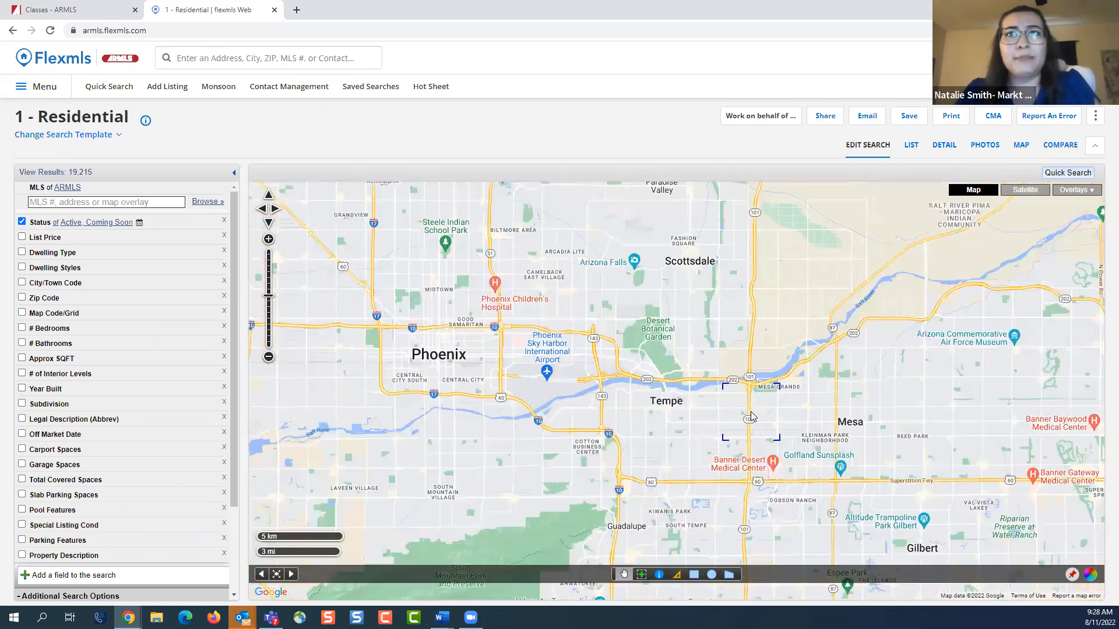
{"action": "scroll", "coordinate": [711, 400], "scroll_direction": "up", "scroll_amount": 2}
{"action": "scroll", "coordinate": [711, 400], "scroll_direction": "up", "scroll_amount": 3}
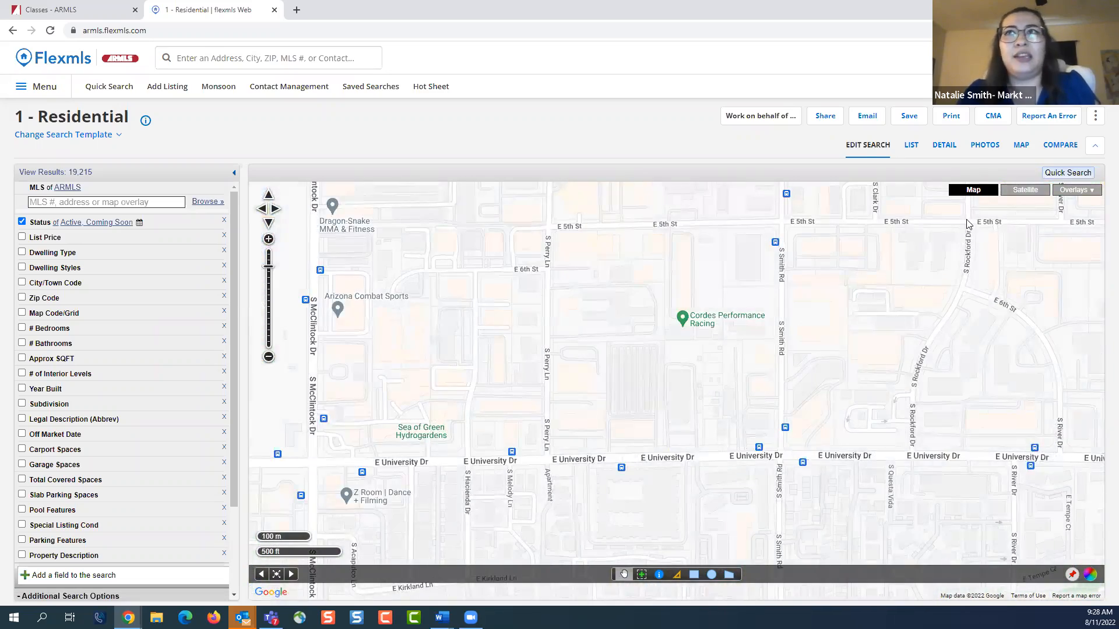
{"action": "left_click", "coordinate": [1017, 193]}
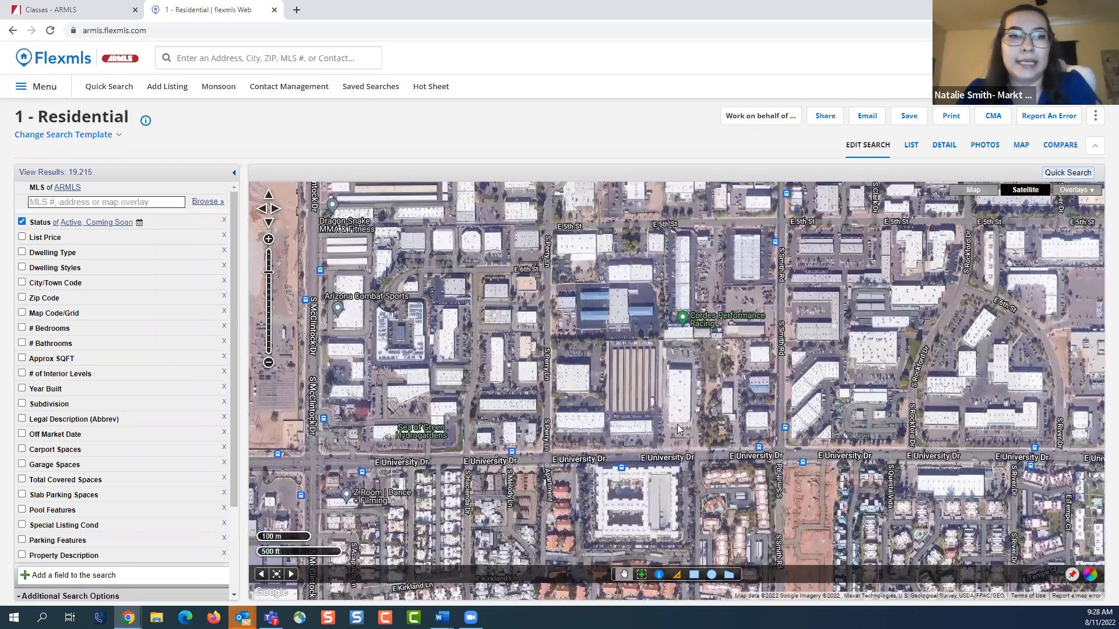
{"action": "left_click_drag", "start_coordinate": [652, 432], "coordinate": [724, 198]}
{"action": "scroll", "coordinate": [605, 448], "scroll_direction": "up", "scroll_amount": 1}
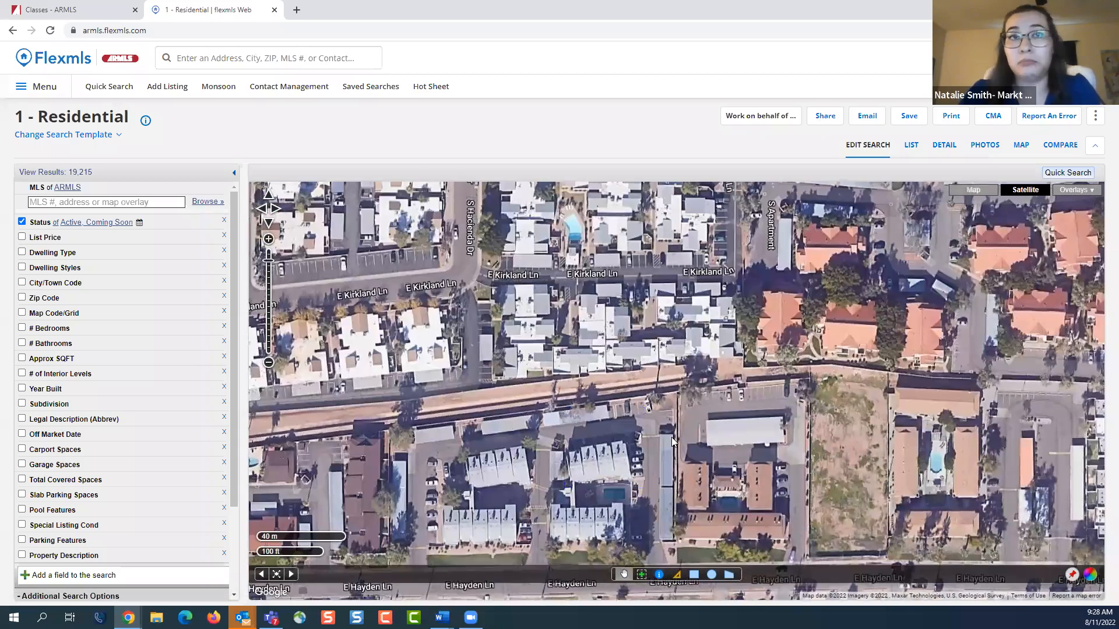
Return to the standard Map view and zoom back out to the greater Phoenix area
{"action": "left_click", "coordinate": [970, 191]}
{"action": "scroll", "coordinate": [688, 445], "scroll_direction": "down", "scroll_amount": 2}
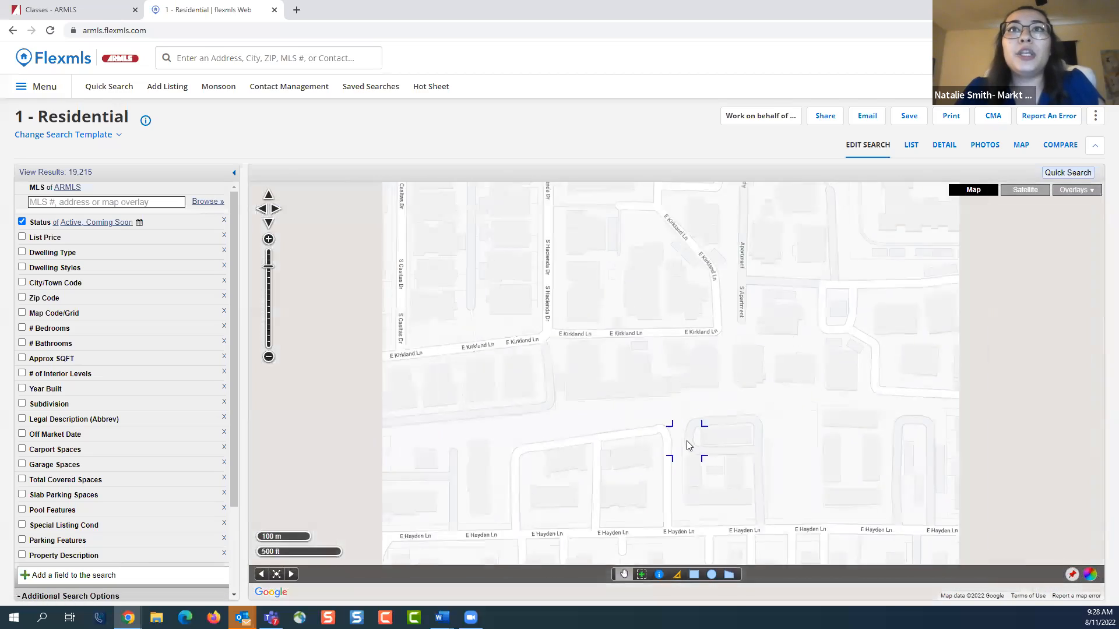
{"action": "scroll", "coordinate": [687, 445], "scroll_direction": "down", "scroll_amount": 3}
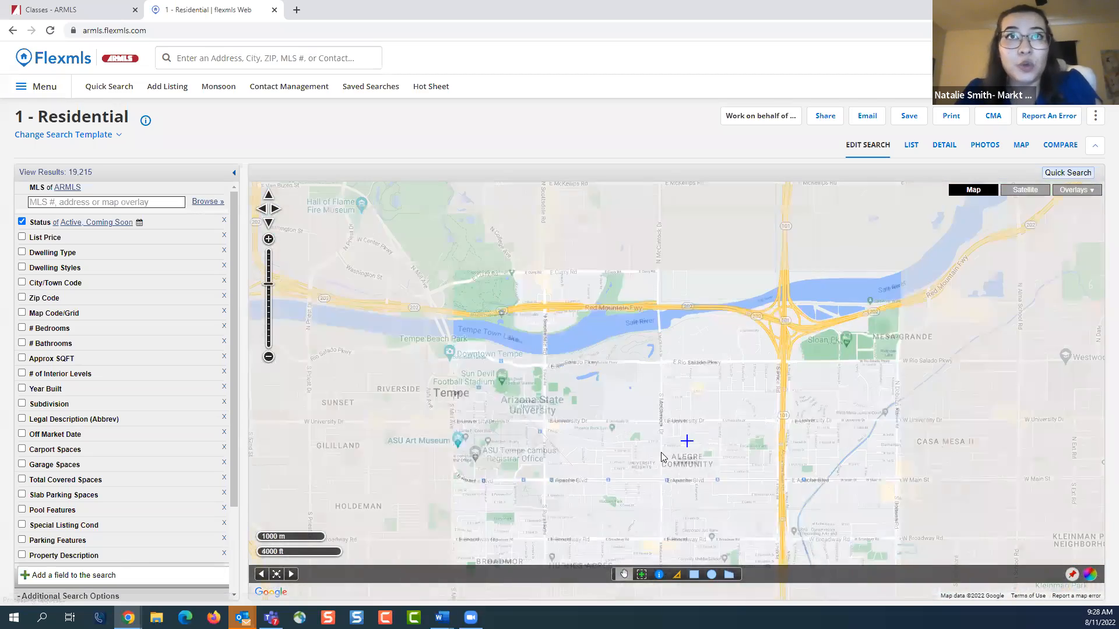
{"action": "scroll", "coordinate": [662, 458], "scroll_direction": "down", "scroll_amount": 3}
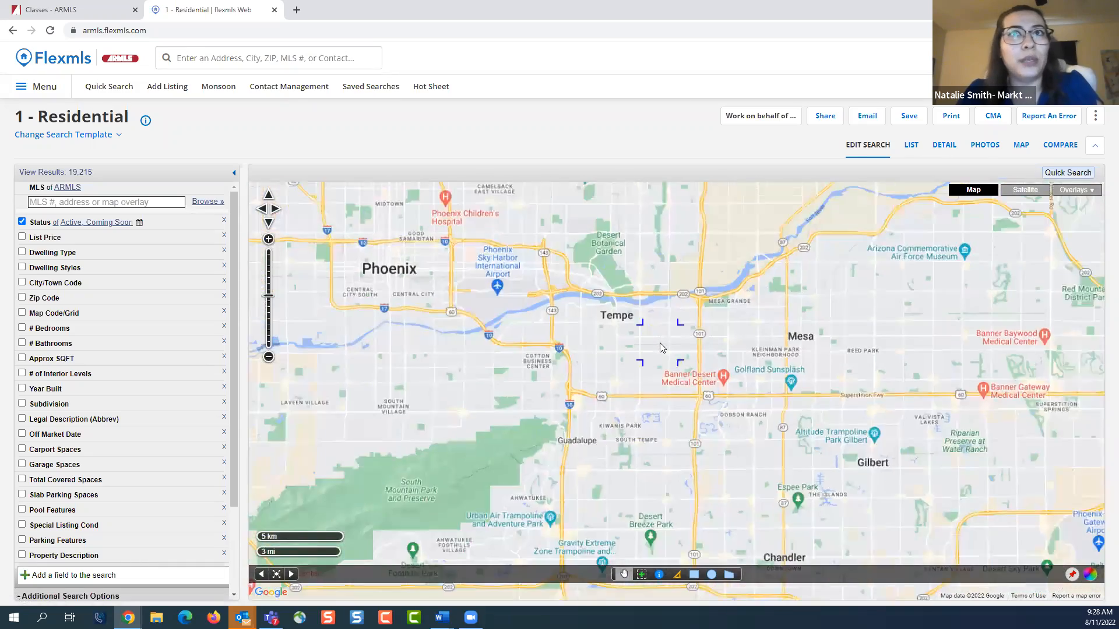
{"action": "scroll", "coordinate": [660, 348], "scroll_direction": "down", "scroll_amount": 1}
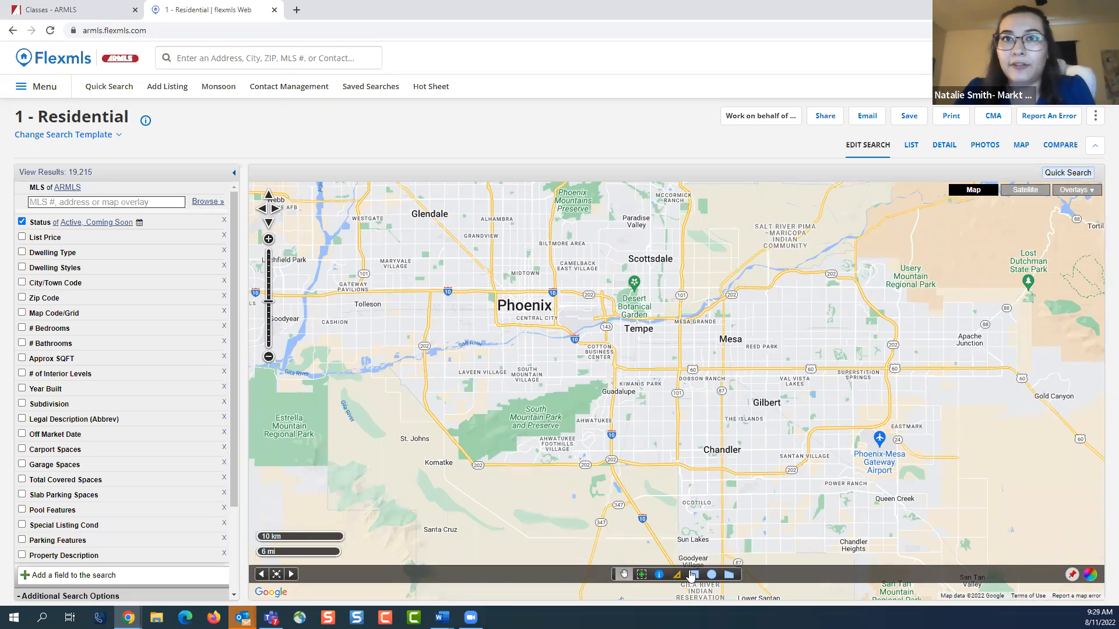
Use the Zoom In tool to close in on the Gilbert homes around E Sierra Madre Ave and E Marlene Dr
{"action": "left_click", "coordinate": [641, 575]}
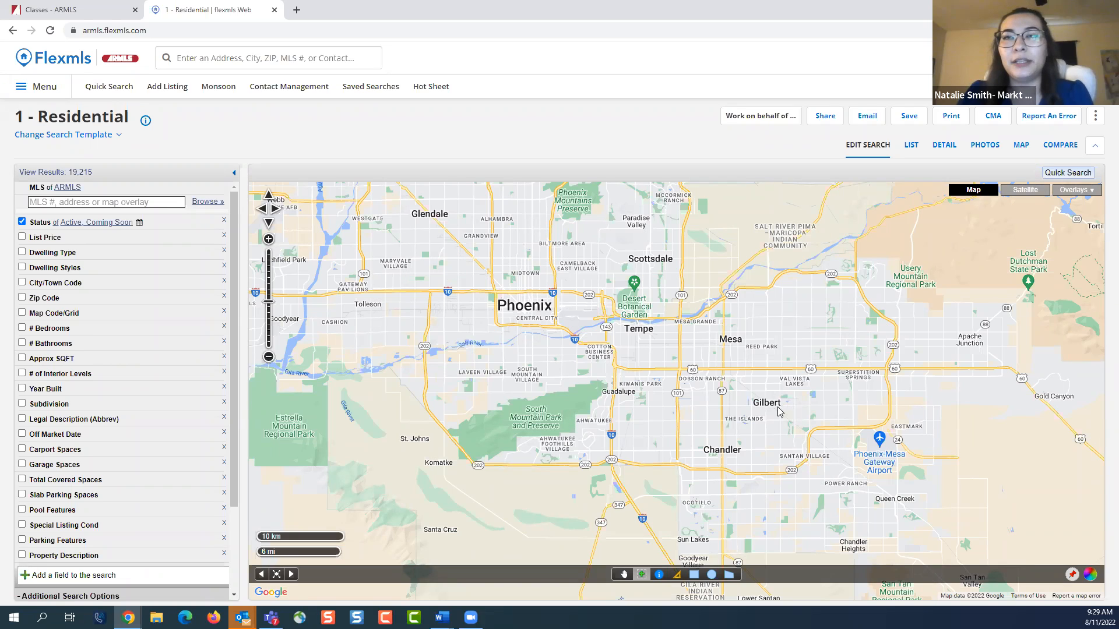
{"action": "scroll", "coordinate": [786, 411], "scroll_direction": "up", "scroll_amount": 1}
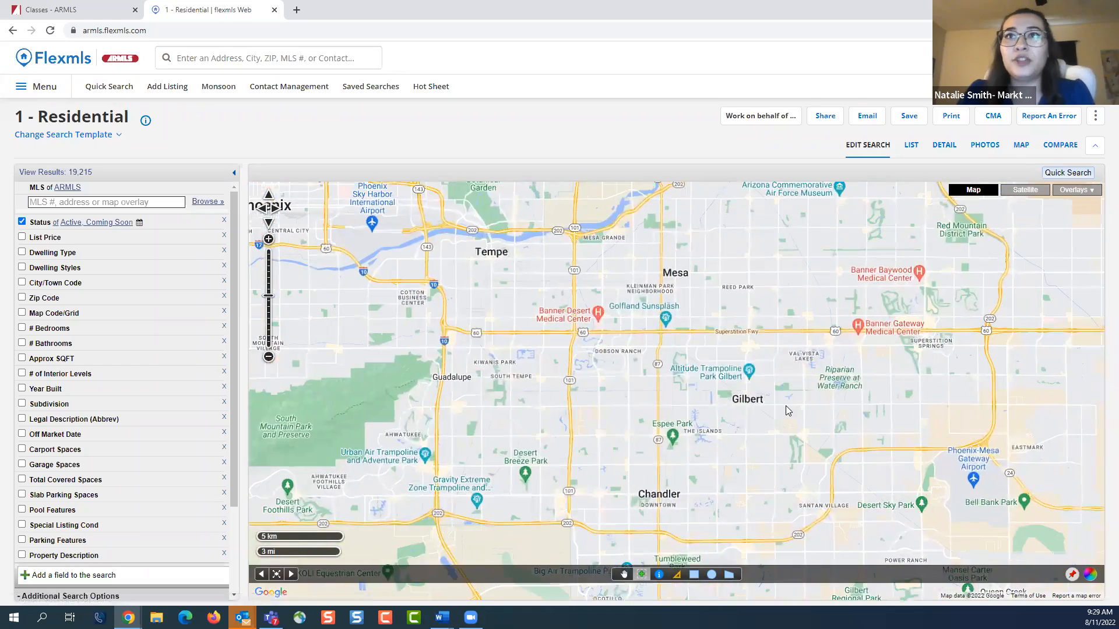
{"action": "scroll", "coordinate": [786, 405], "scroll_direction": "up", "scroll_amount": 3}
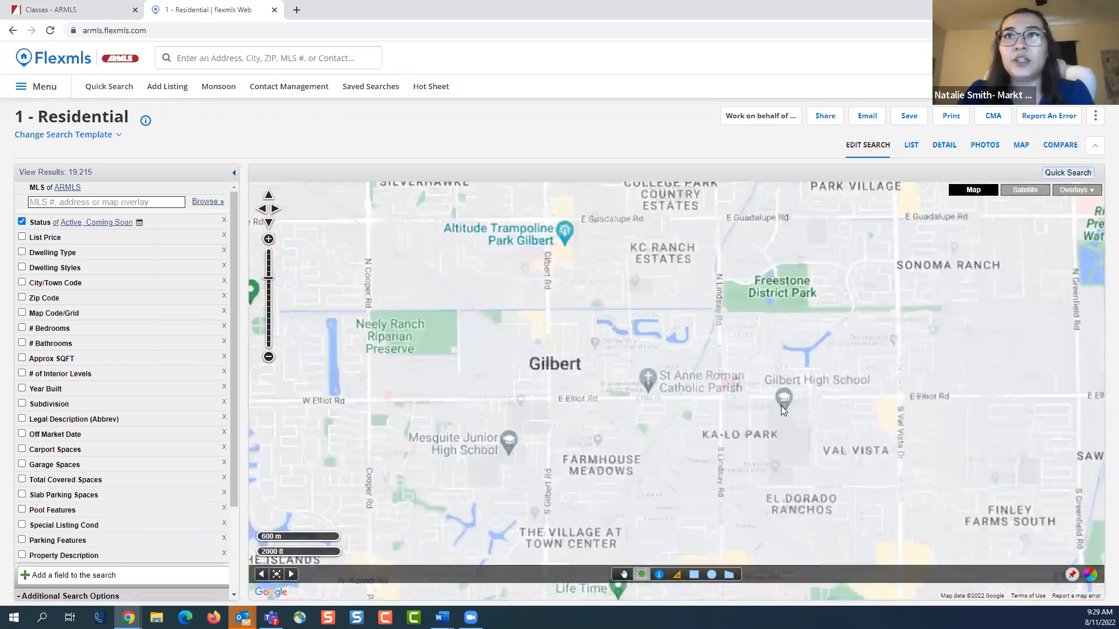
{"action": "scroll", "coordinate": [781, 405], "scroll_direction": "up", "scroll_amount": 2}
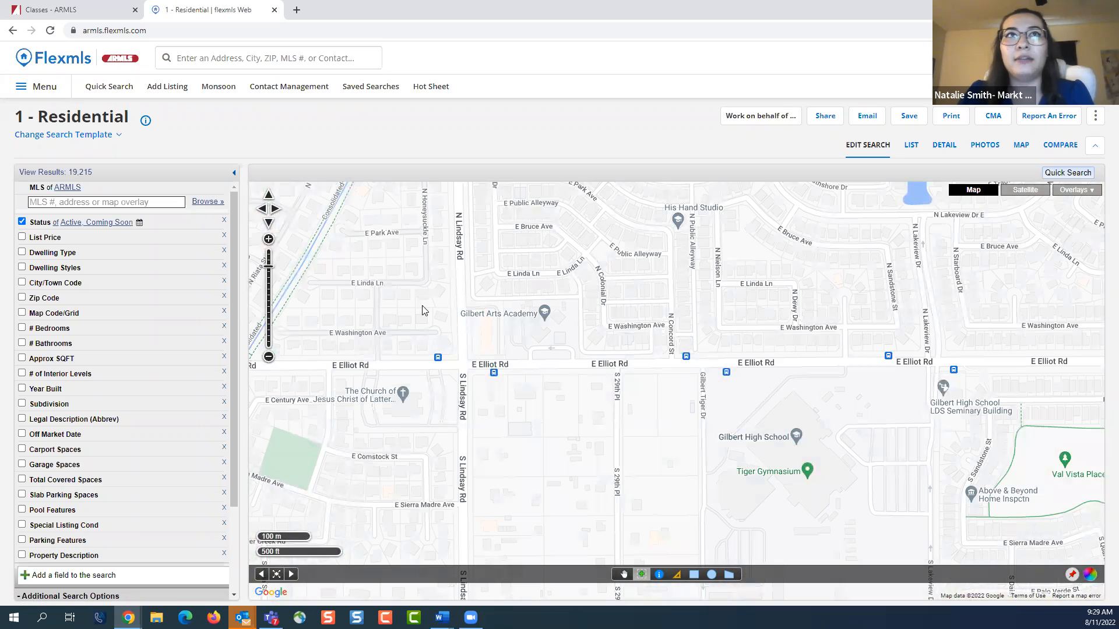
{"action": "scroll", "coordinate": [293, 205], "scroll_direction": "up", "scroll_amount": 1}
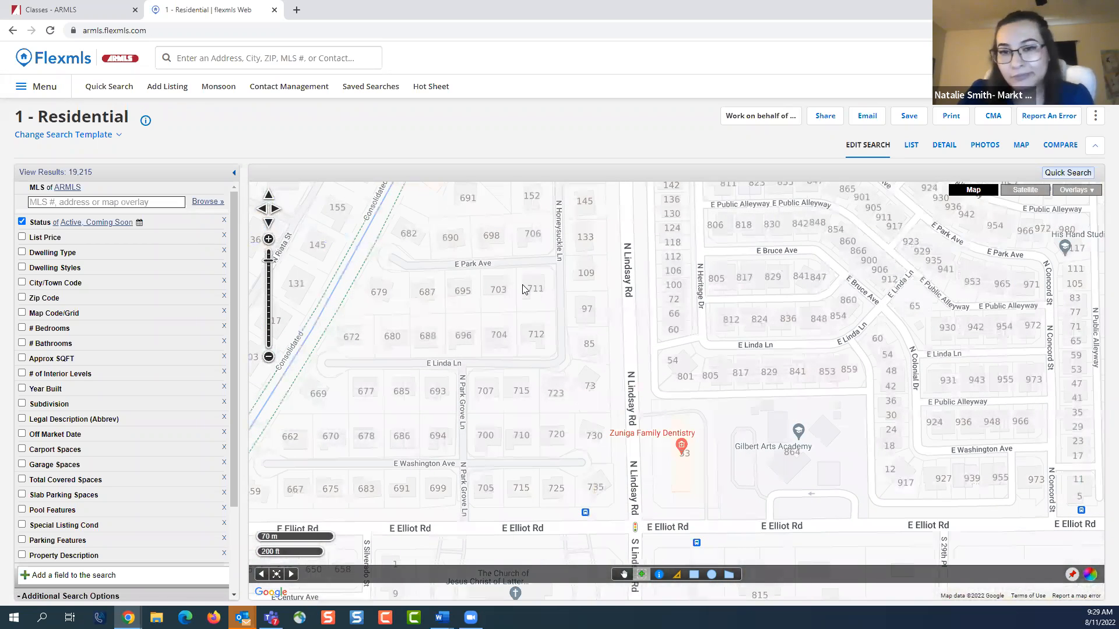
{"action": "scroll", "coordinate": [522, 289], "scroll_direction": "down", "scroll_amount": 2}
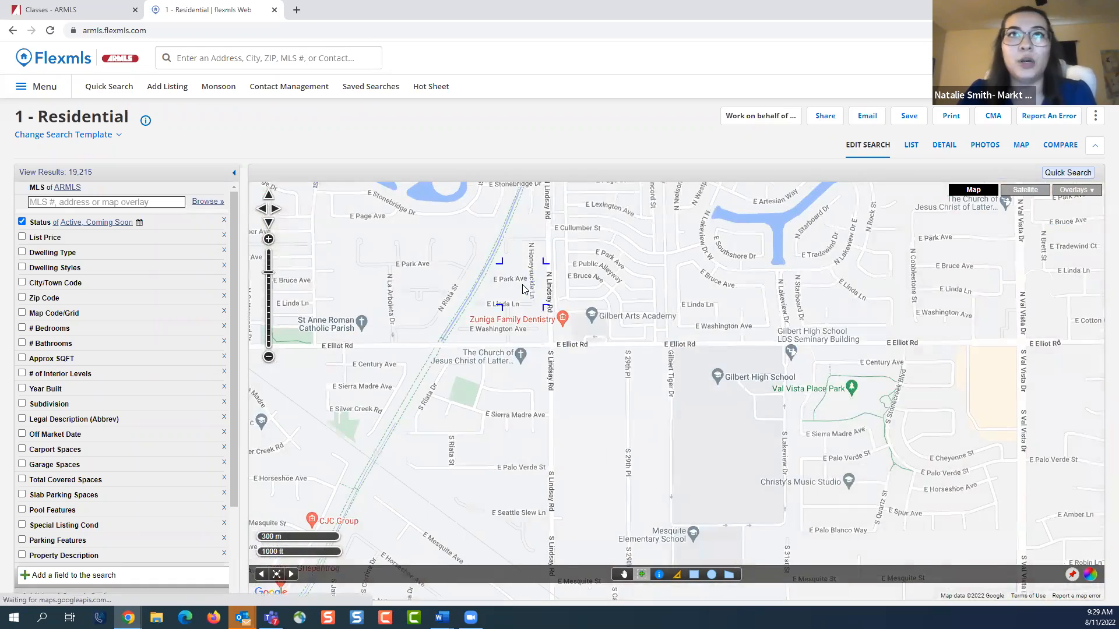
{"action": "scroll", "coordinate": [522, 289], "scroll_direction": "down", "scroll_amount": 2}
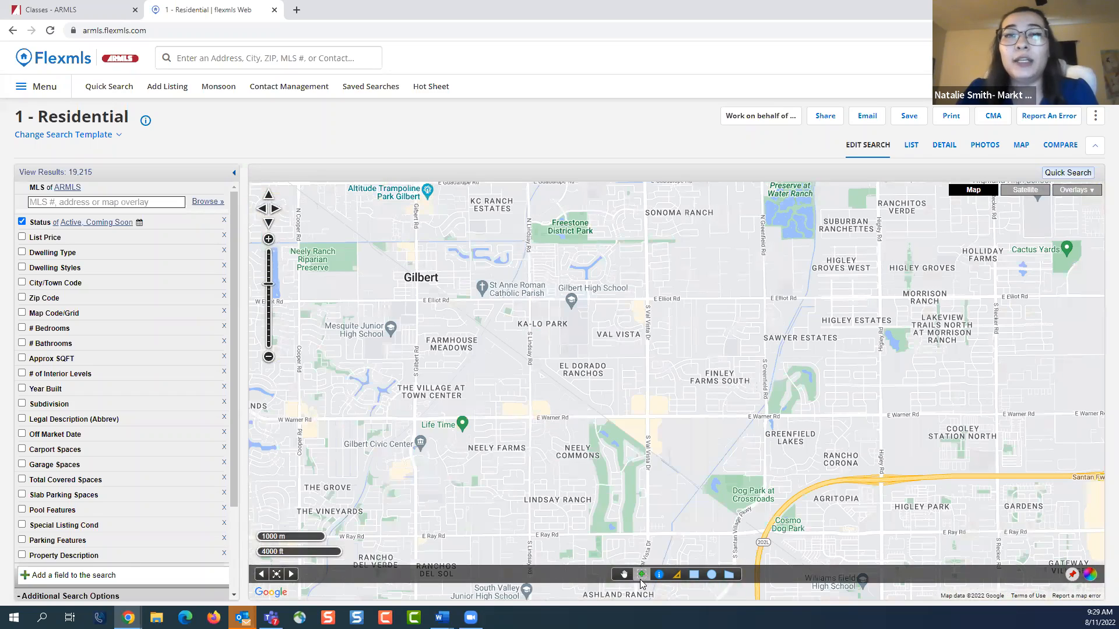
{"action": "scroll", "coordinate": [859, 301], "scroll_direction": "up", "scroll_amount": 1}
{"action": "left_click_drag", "start_coordinate": [756, 375], "coordinate": [633, 414]}
{"action": "left_click_drag", "start_coordinate": [544, 295], "coordinate": [837, 252]}
{"action": "left_click_drag", "start_coordinate": [778, 302], "coordinate": [674, 361]}
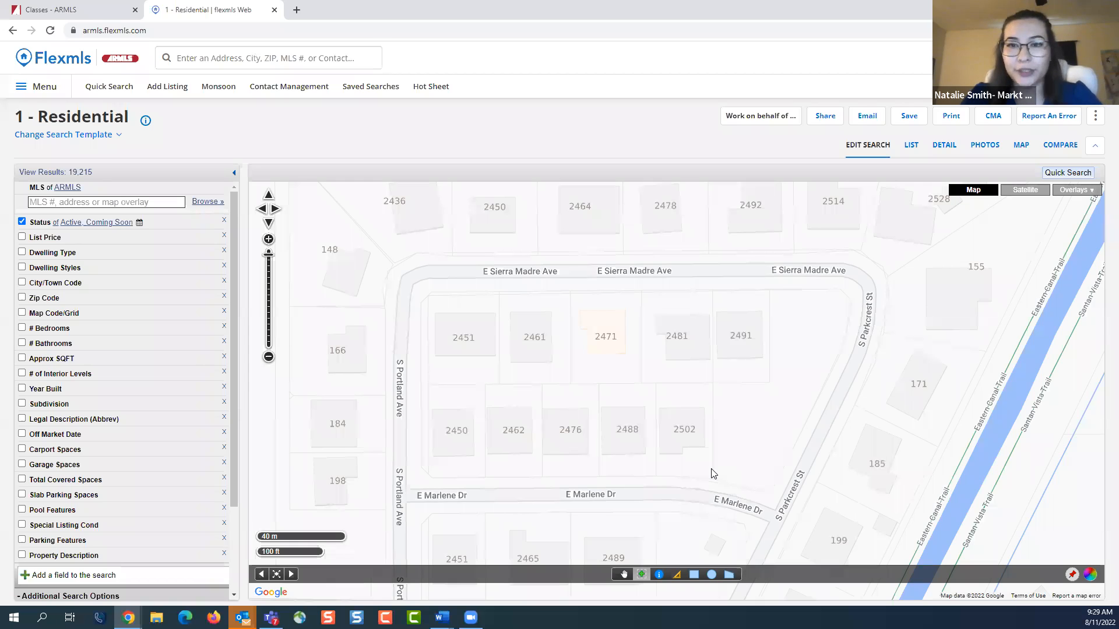
Return to map panning mode and zoom back out to the Gilbert neighborhoods around Finley Farms
{"action": "left_click", "coordinate": [624, 575]}
{"action": "scroll", "coordinate": [662, 429], "scroll_direction": "down", "scroll_amount": 4}
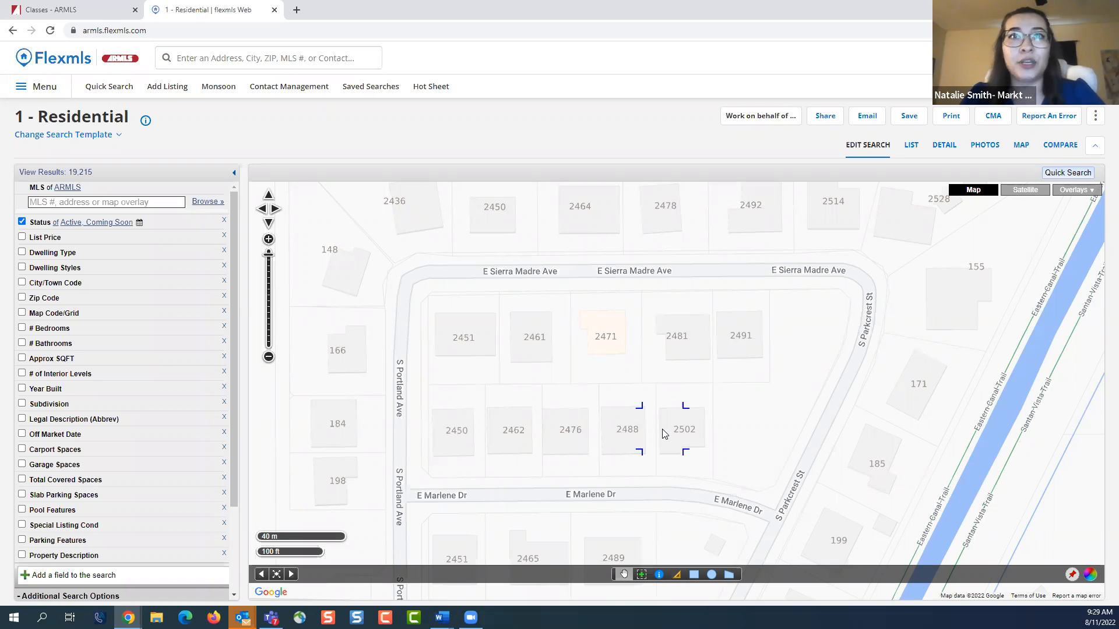
{"action": "left_click_drag", "start_coordinate": [524, 410], "coordinate": [573, 326]}
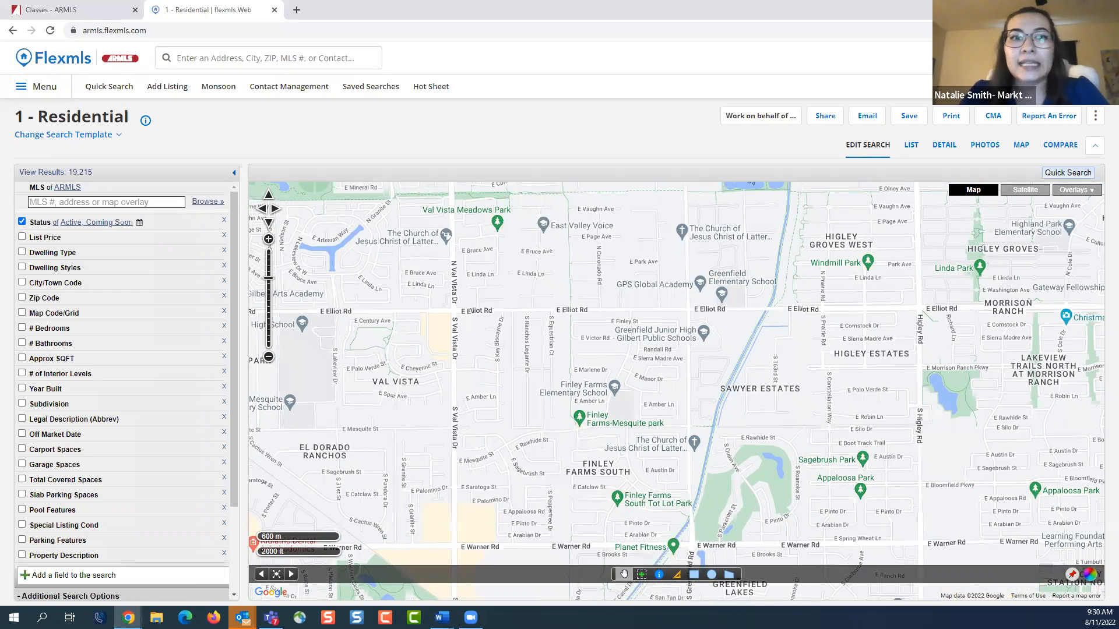
Use the Nosy Neighbor tool to view the listing activity for the third lot west of S Bahama Dr, north of E Spur St
{"action": "left_click", "coordinate": [658, 575]}
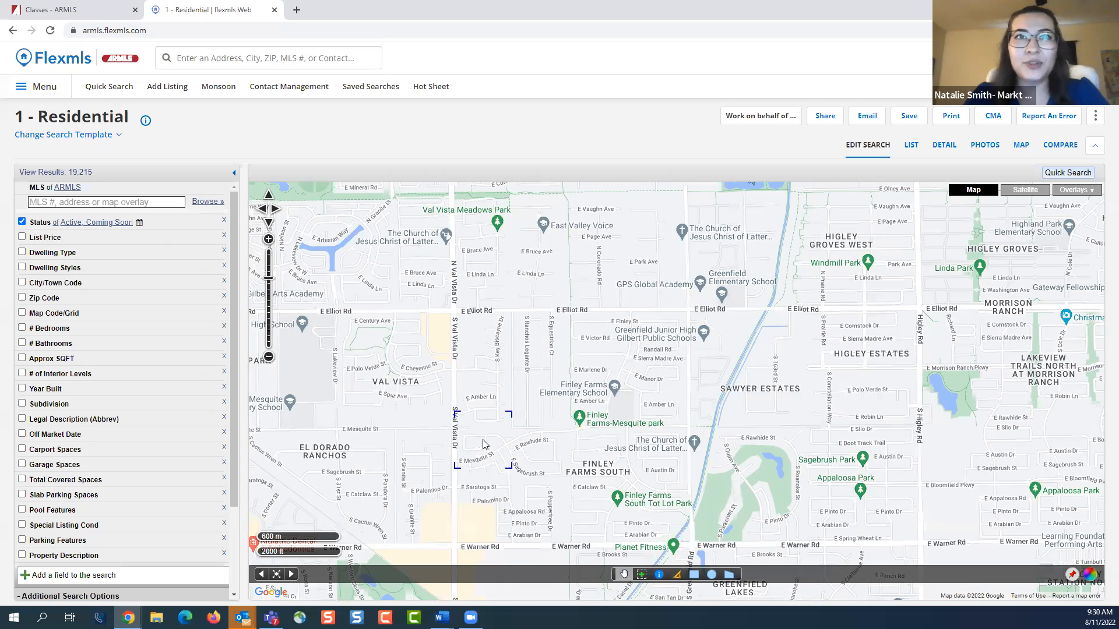
{"action": "scroll", "coordinate": [482, 444], "scroll_direction": "up", "scroll_amount": 3}
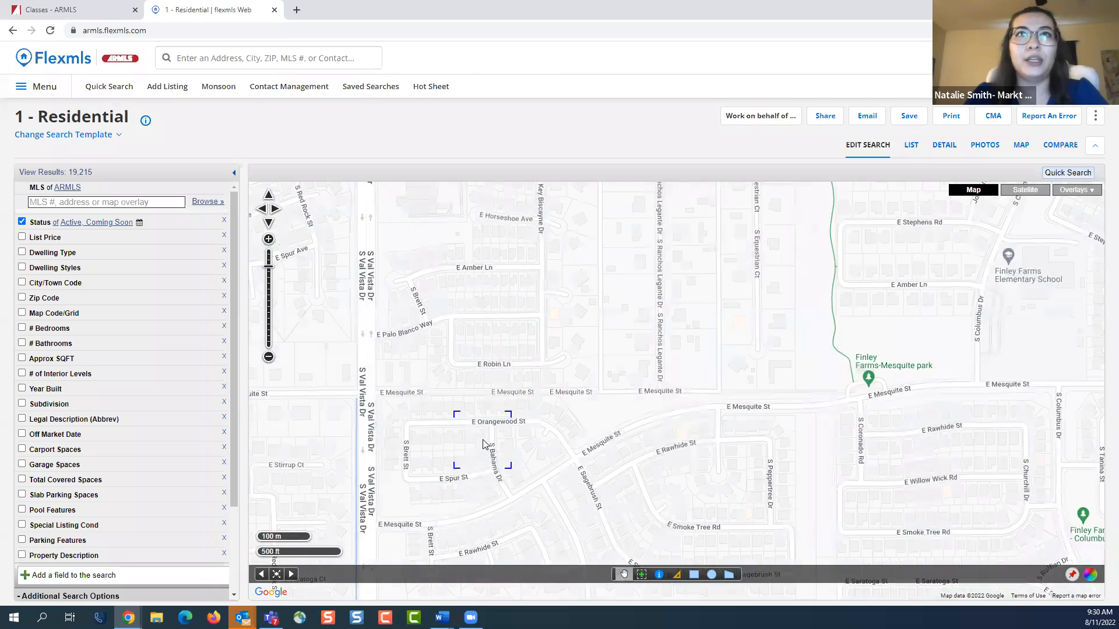
{"action": "scroll", "coordinate": [483, 444], "scroll_direction": "up", "scroll_amount": 1}
{"action": "left_click_drag", "start_coordinate": [526, 439], "coordinate": [564, 324]}
{"action": "double_click", "coordinate": [575, 350]}
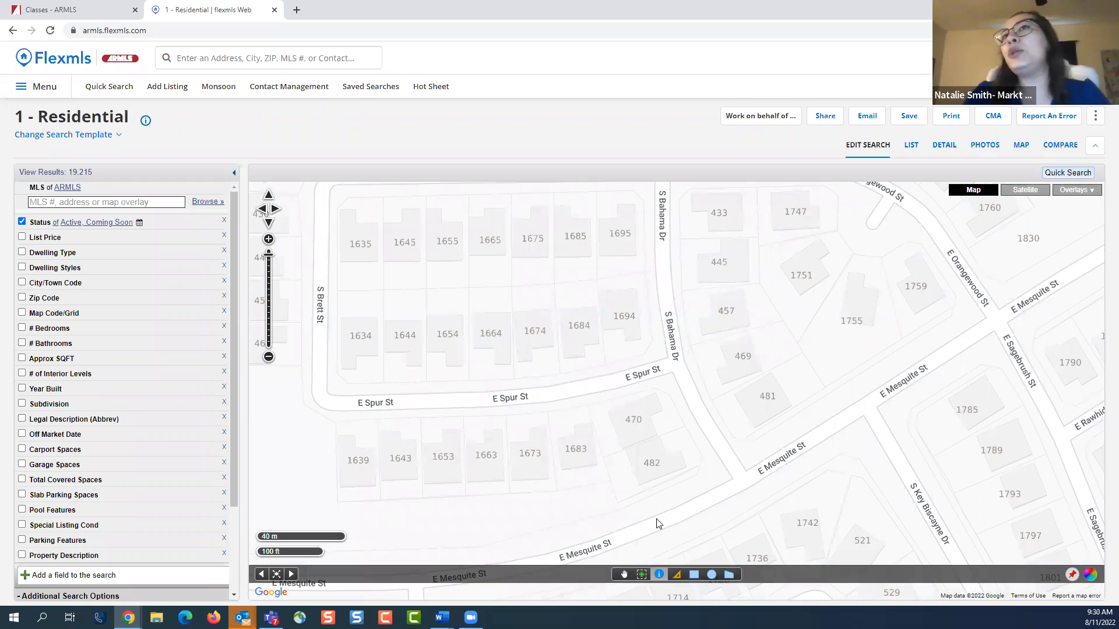
{"action": "left_click", "coordinate": [530, 345]}
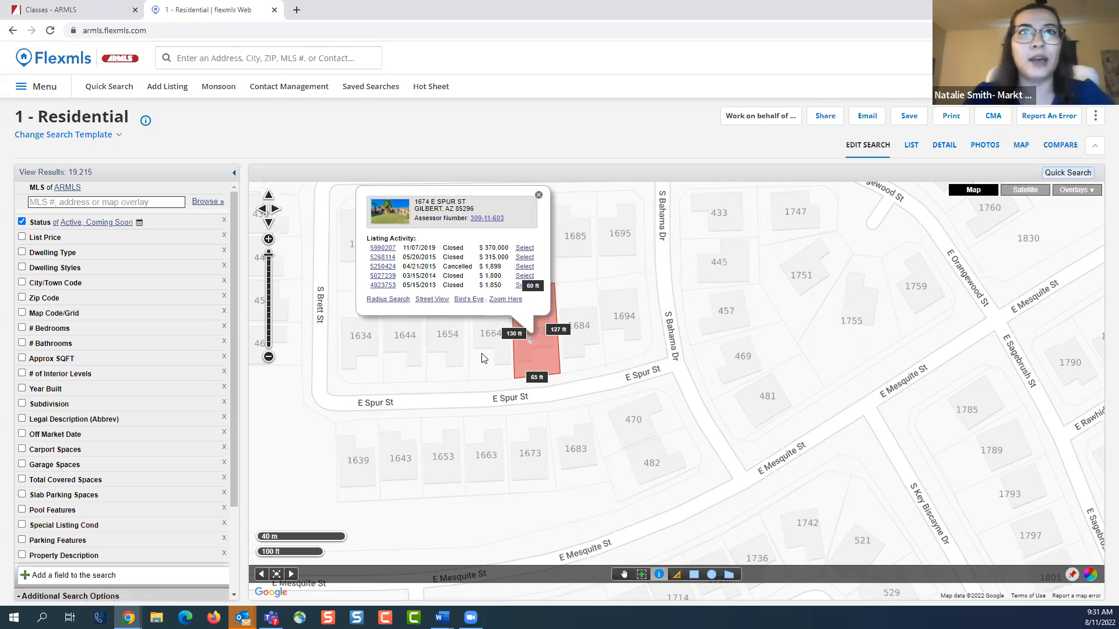
View the parcel details of the two neighboring lots toward S Bahama Dr and close the parcel information
{"action": "left_click", "coordinate": [578, 321]}
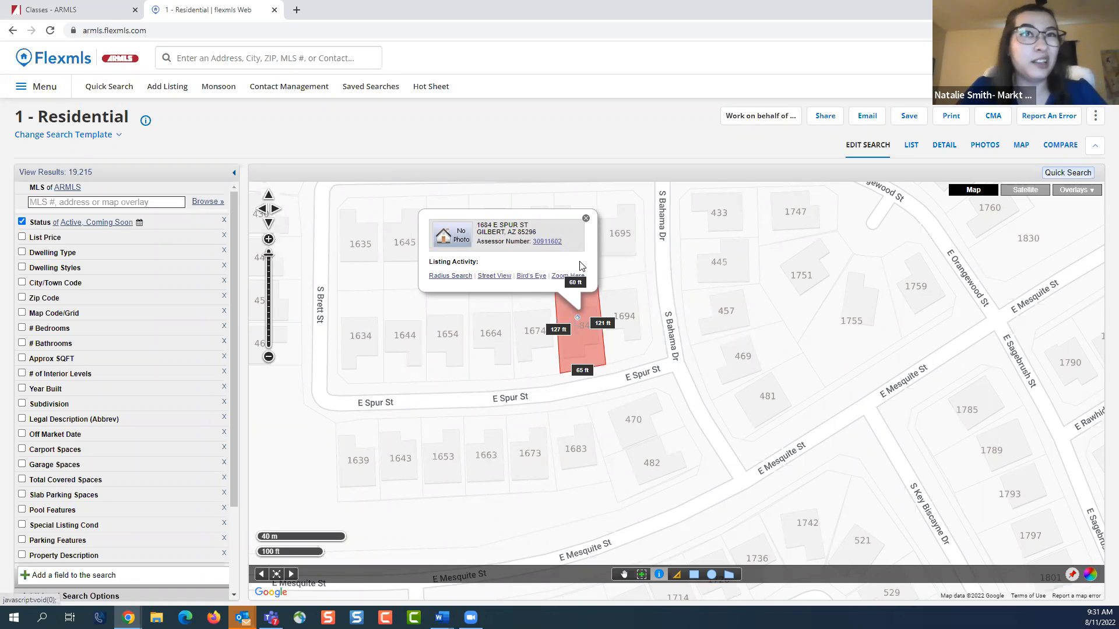
{"action": "left_click", "coordinate": [620, 318]}
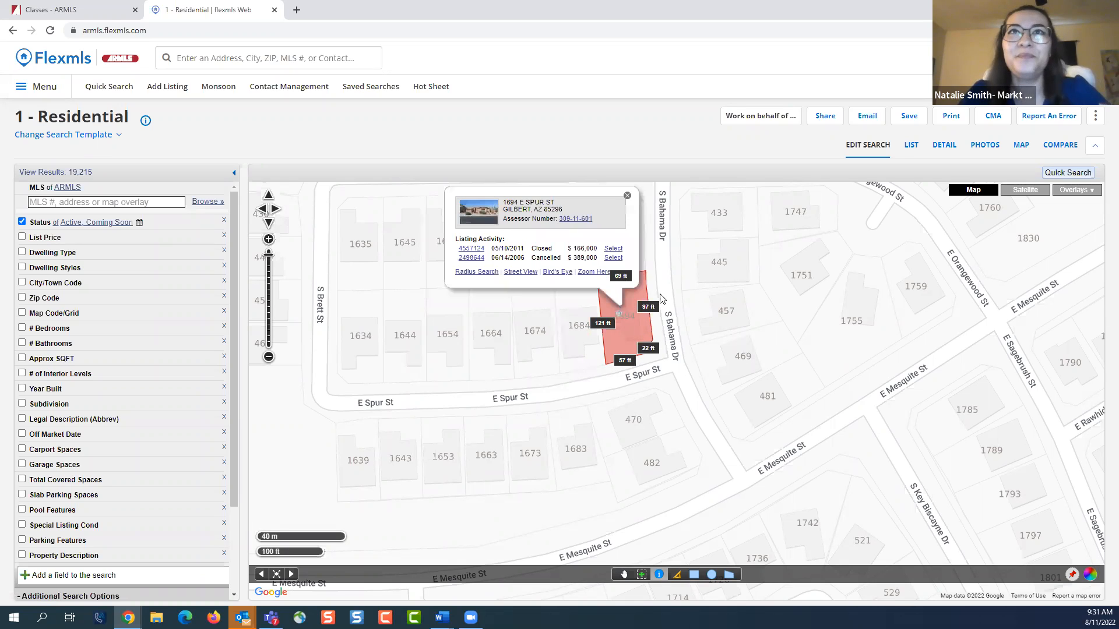
{"action": "left_click", "coordinate": [627, 197]}
Measure the straight-line distance from just south of Freestone District Park to Banner Gateway Medical Center and clear the measurement
{"action": "scroll", "coordinate": [621, 440], "scroll_direction": "down", "scroll_amount": 2}
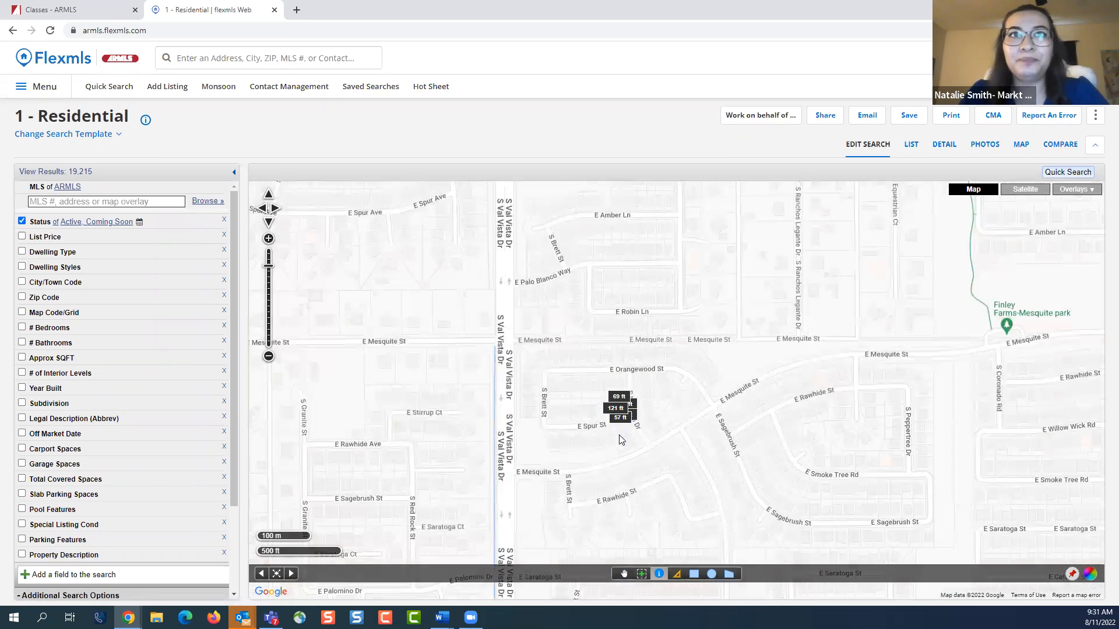
{"action": "scroll", "coordinate": [621, 440], "scroll_direction": "down", "scroll_amount": 3}
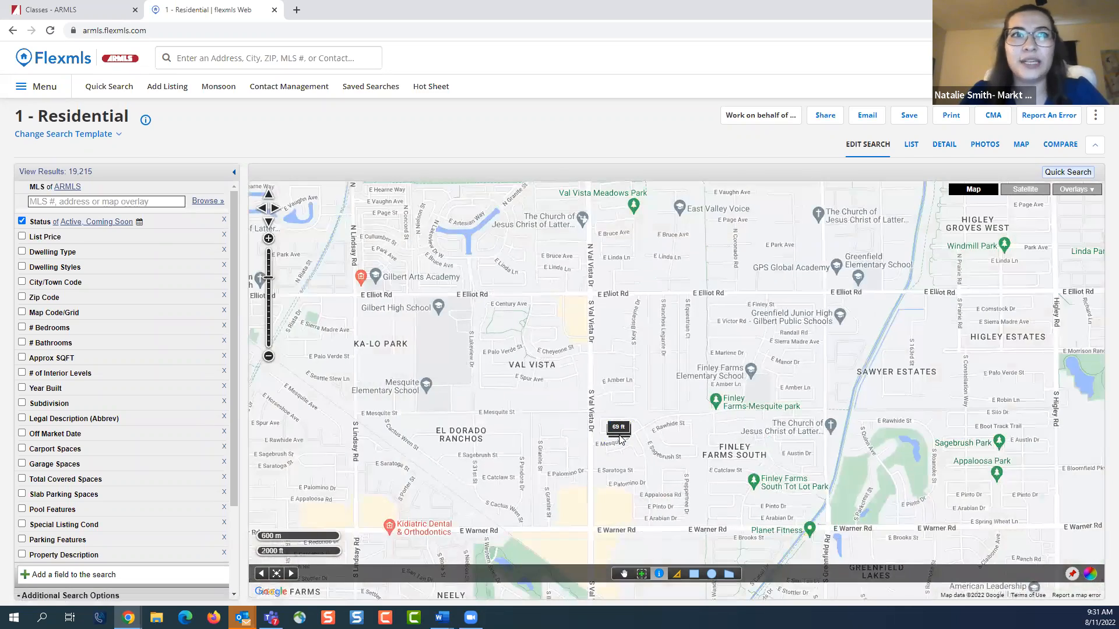
{"action": "scroll", "coordinate": [622, 440], "scroll_direction": "down", "scroll_amount": 2}
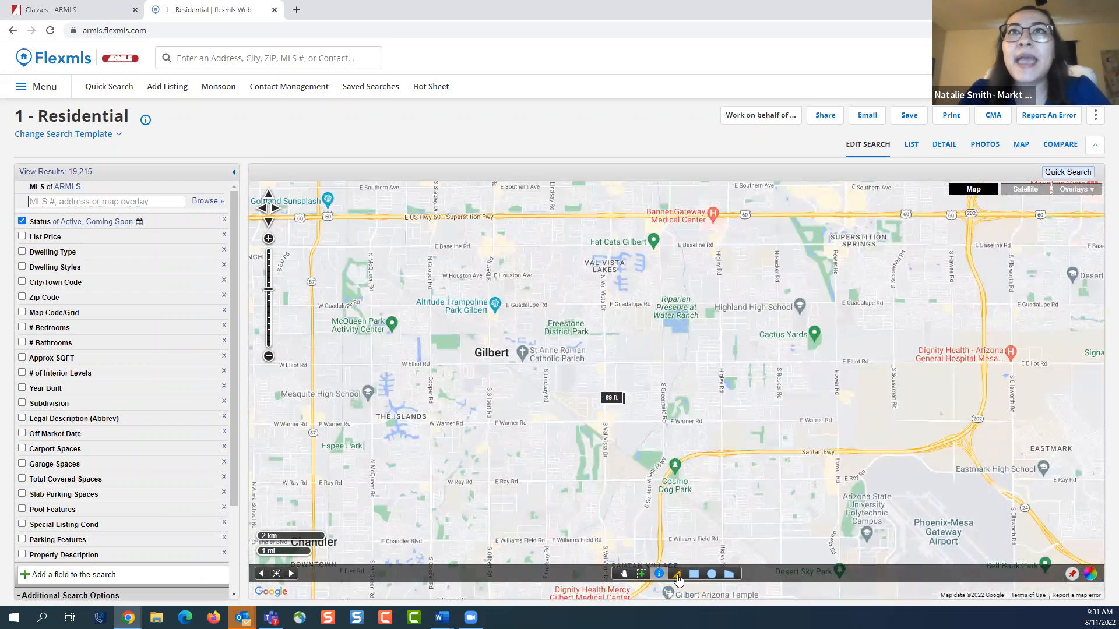
{"action": "left_click", "coordinate": [677, 576]}
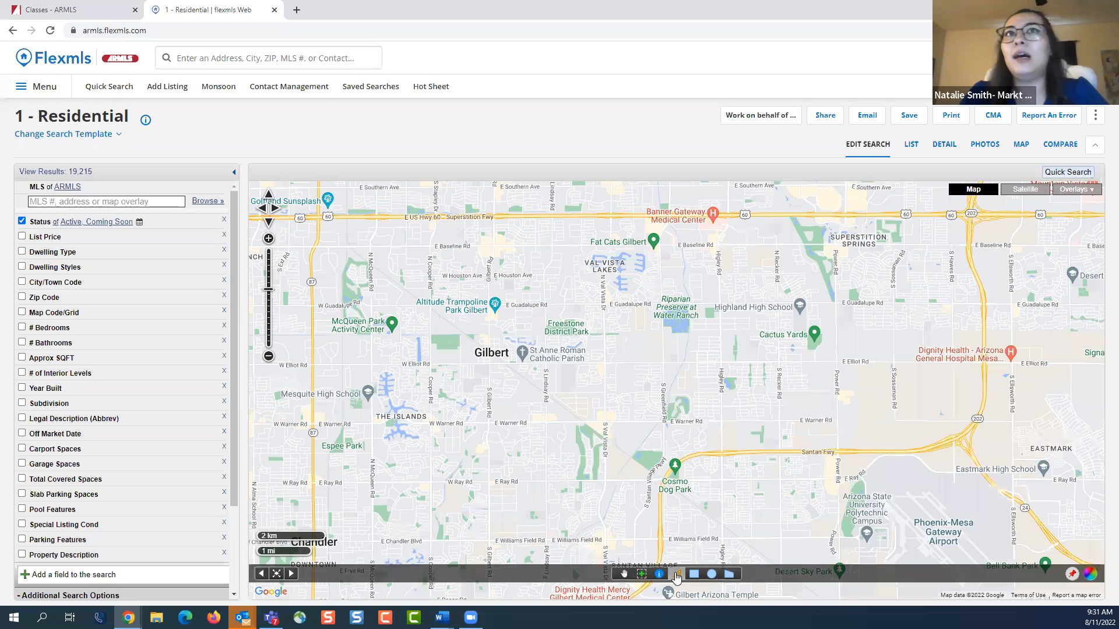
{"action": "left_click", "coordinate": [567, 353]}
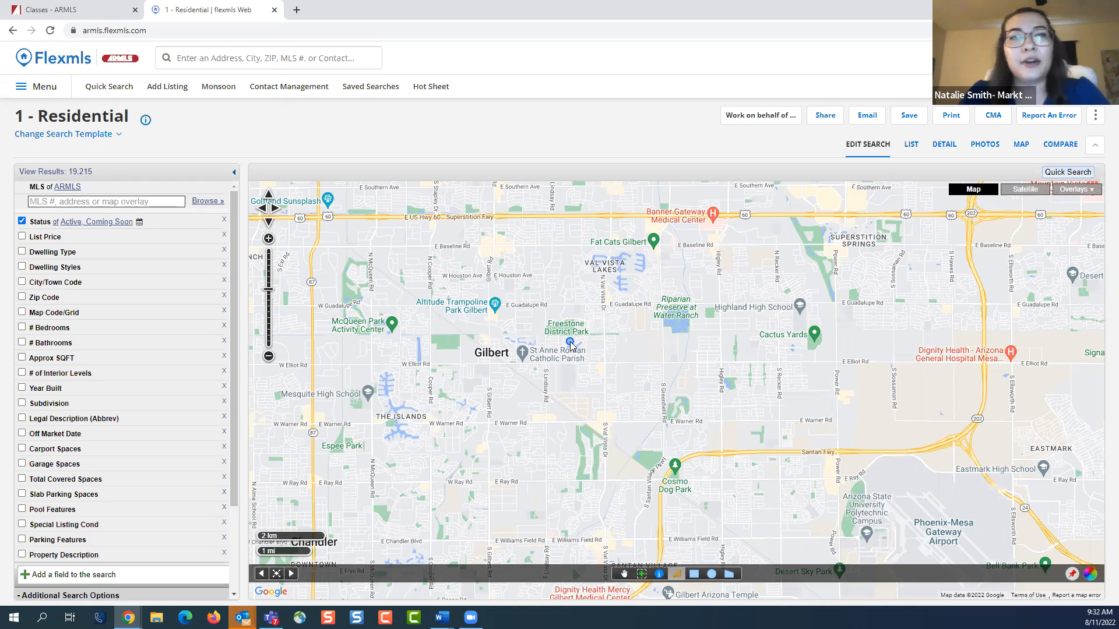
{"action": "left_click", "coordinate": [570, 343]}
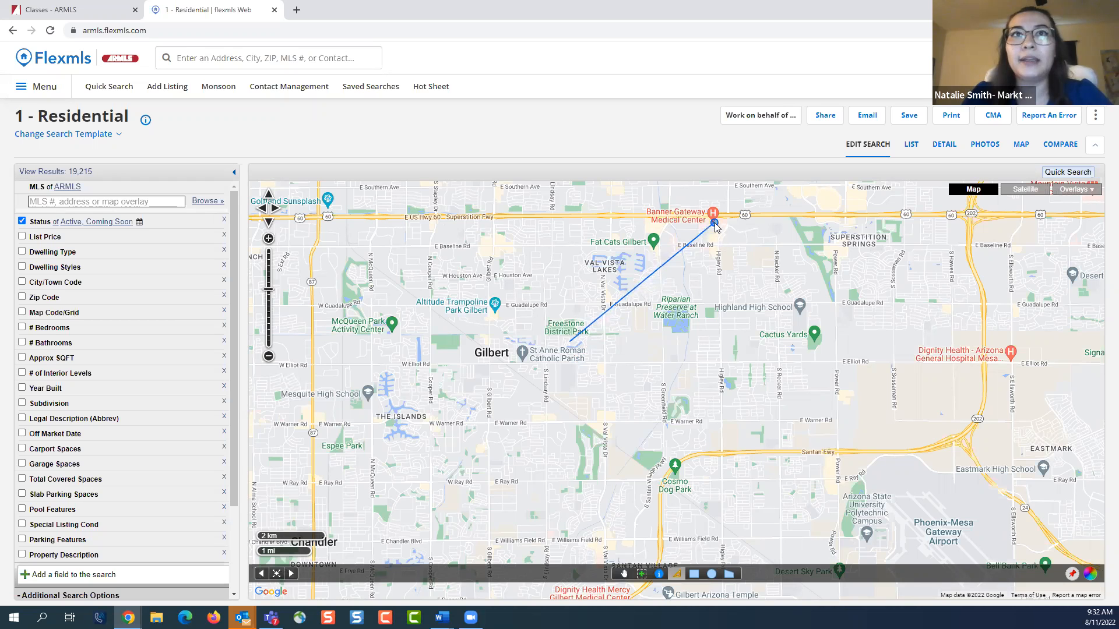
{"action": "left_click_drag", "start_coordinate": [714, 222], "coordinate": [677, 307]}
{"action": "left_click", "coordinate": [675, 309]}
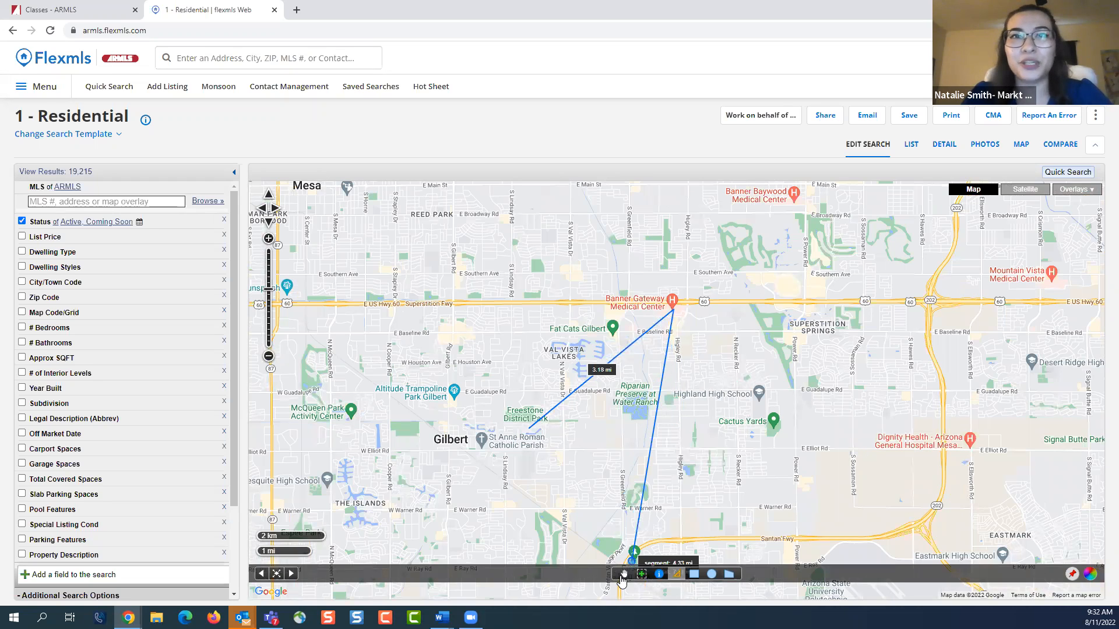
{"action": "left_click", "coordinate": [622, 576]}
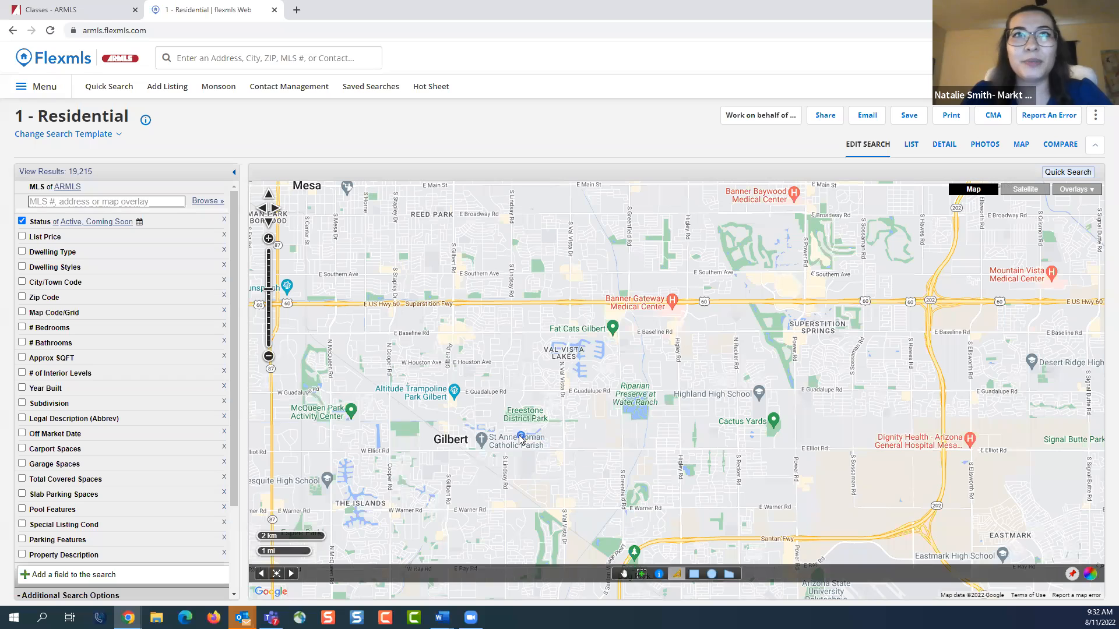
Measure directly from Freestone District Park to Banner Gateway Medical Center and clear the line
{"action": "left_click", "coordinate": [525, 414]}
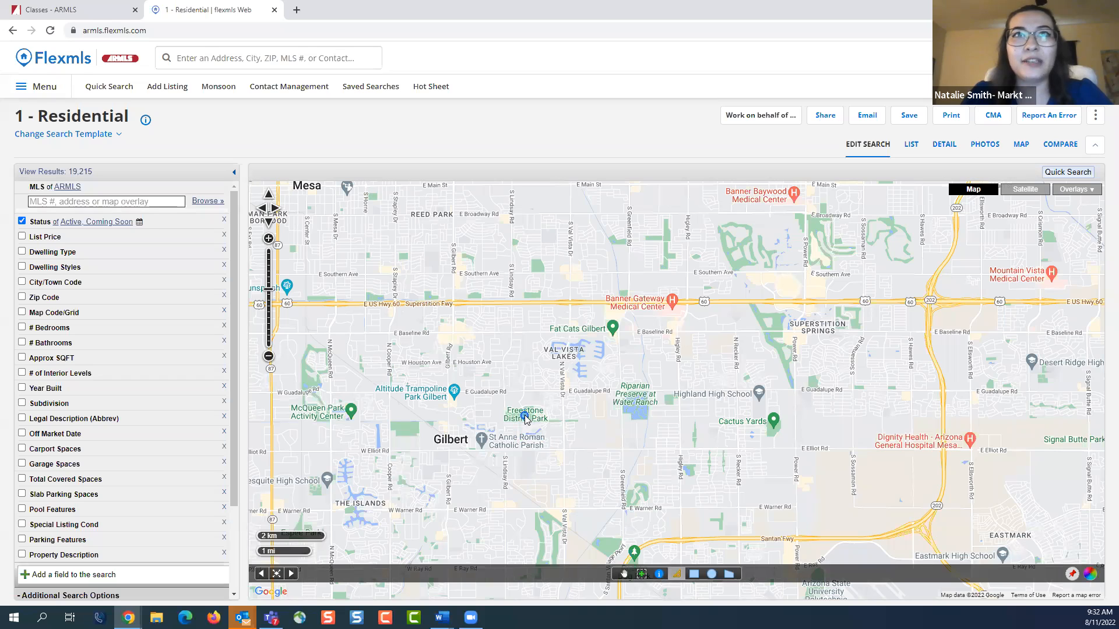
{"action": "left_click", "coordinate": [672, 309]}
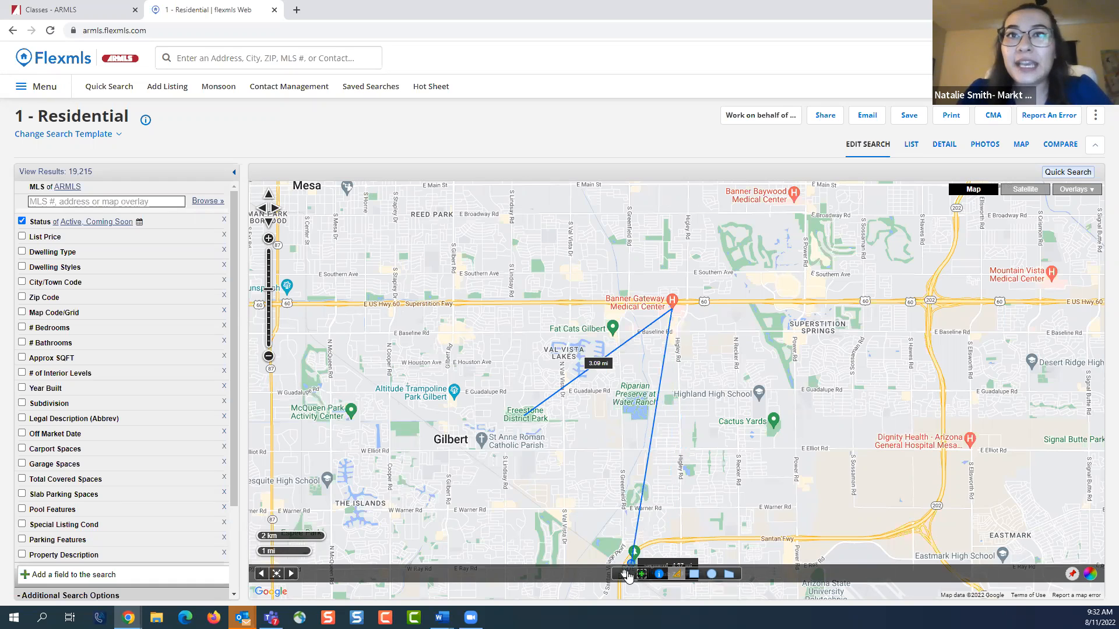
{"action": "left_click", "coordinate": [624, 574]}
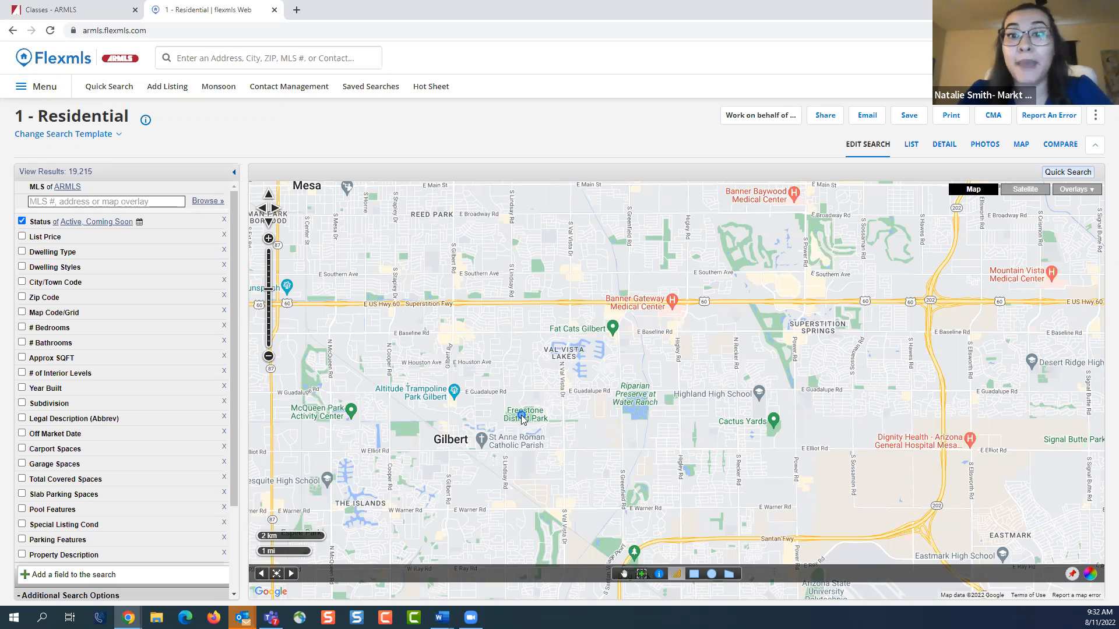
Measure a street-style route from Freestone District Park, east along E Guadalupe Rd, north, and east to Banner Gateway Medical Center, and end it
{"action": "left_click", "coordinate": [522, 418]}
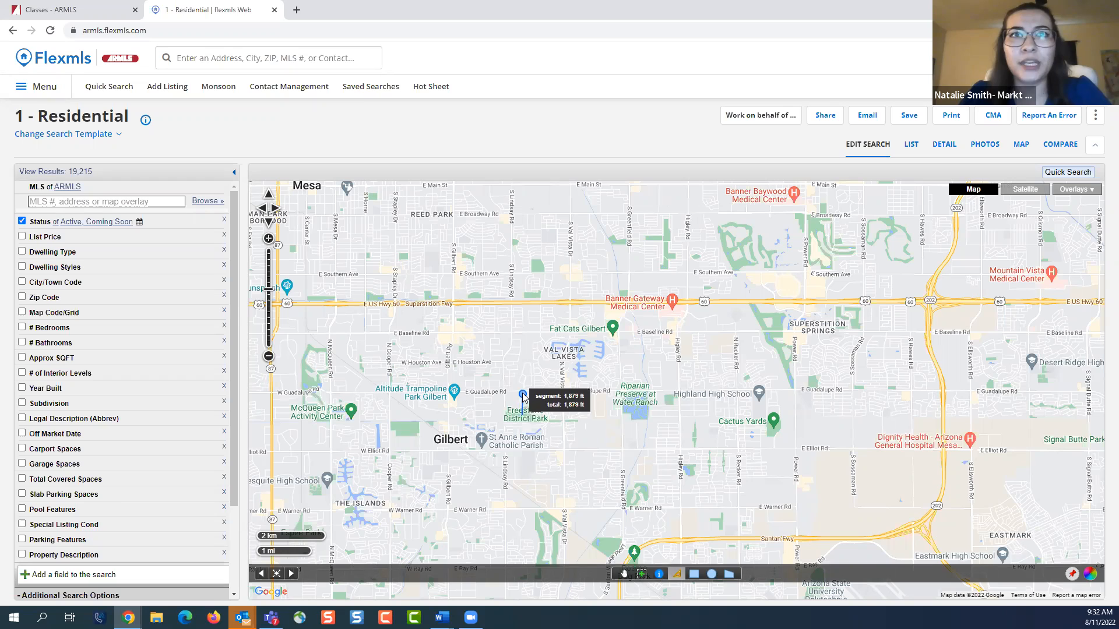
{"action": "left_click", "coordinate": [522, 395]}
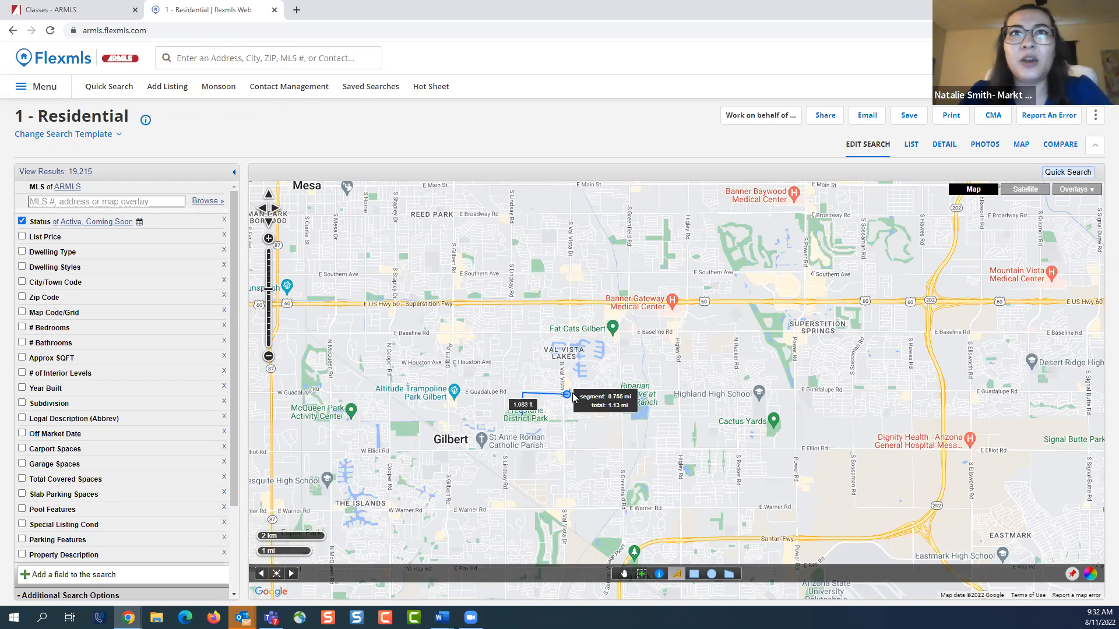
{"action": "left_click", "coordinate": [622, 391]}
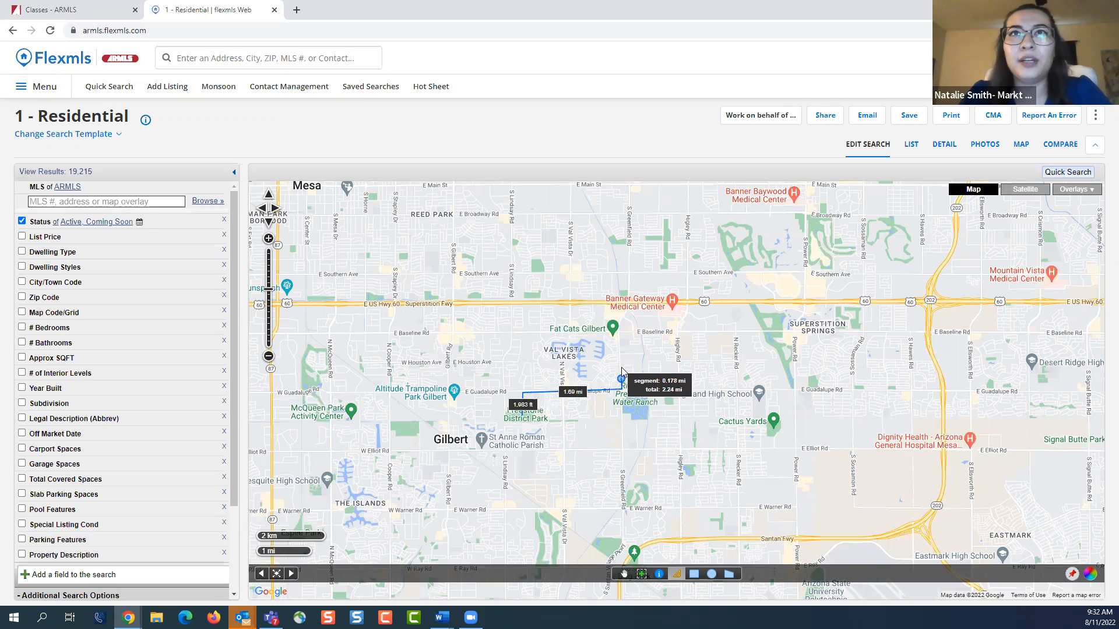
{"action": "left_click", "coordinate": [623, 313]}
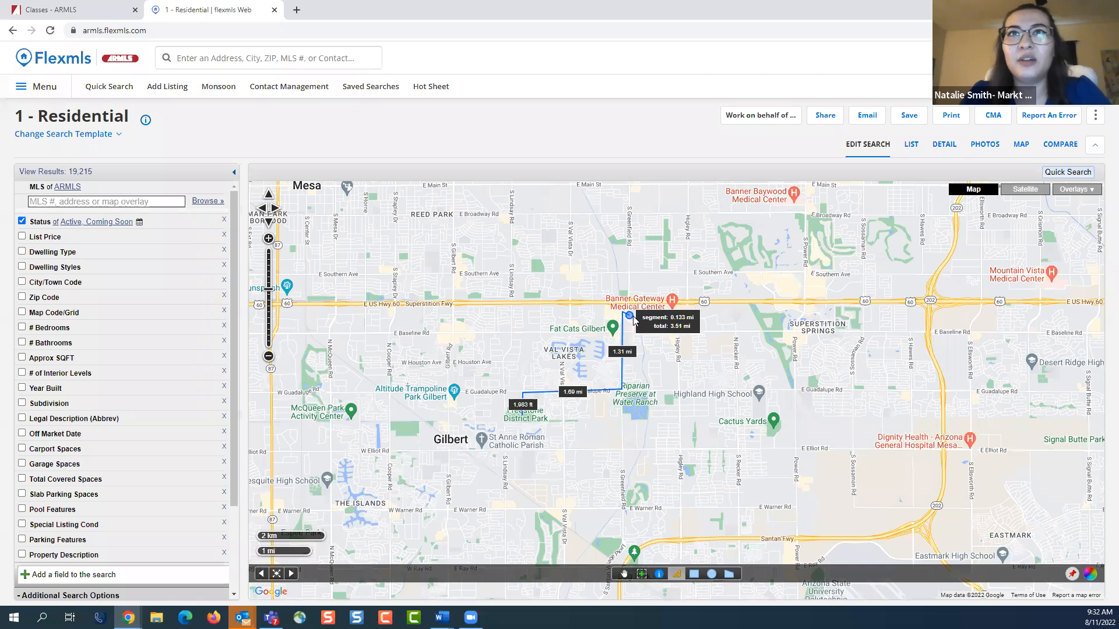
{"action": "left_click", "coordinate": [673, 315]}
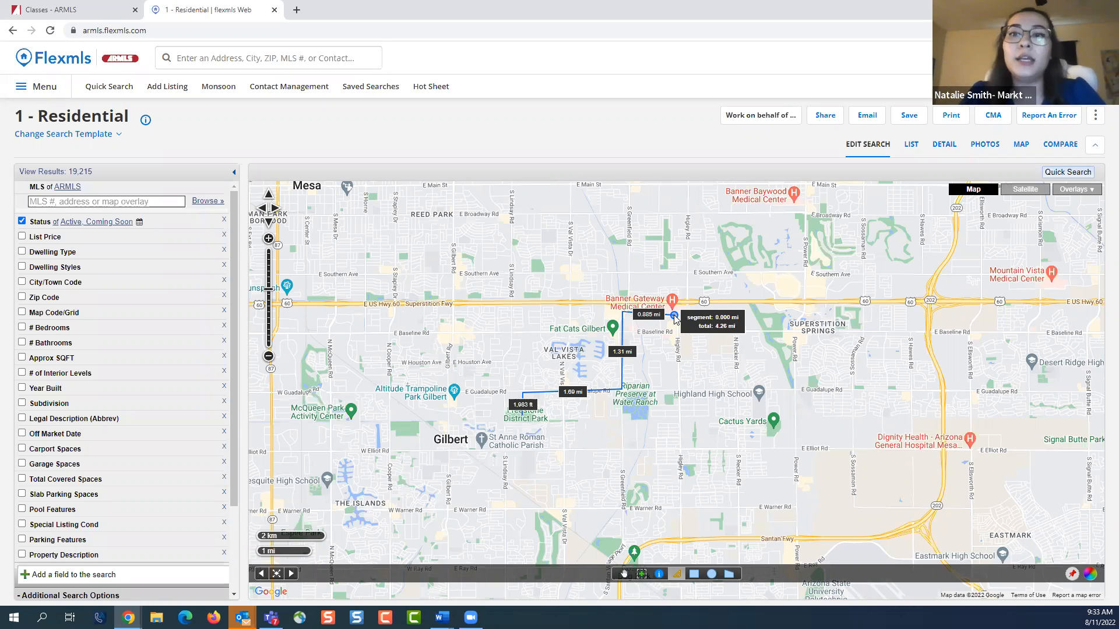
{"action": "double_click", "coordinate": [674, 315]}
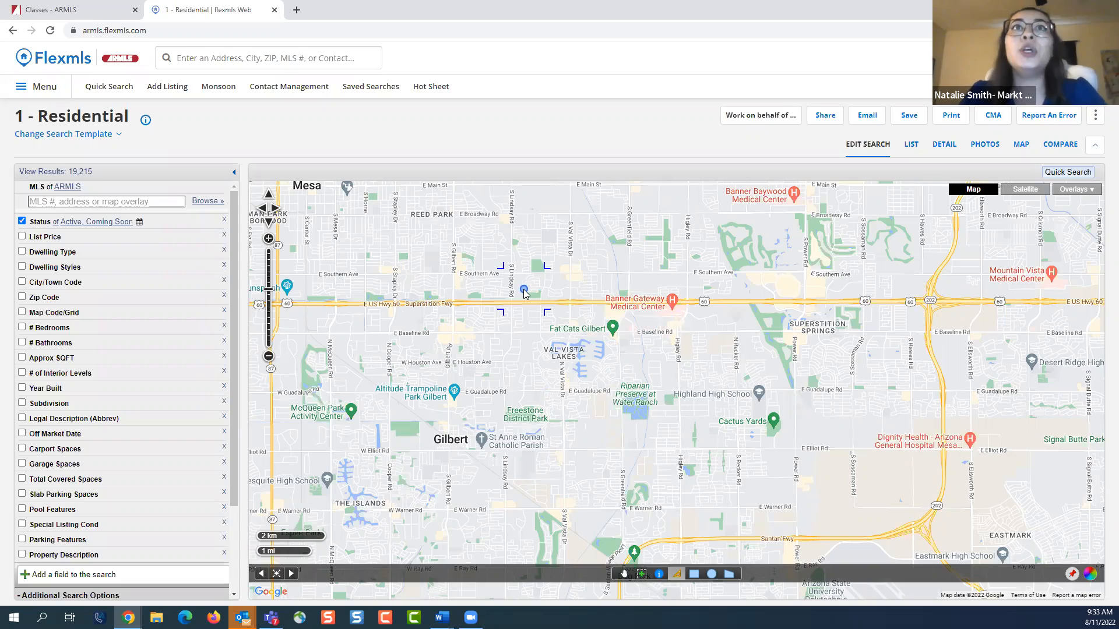
Add a rectangle search shape along Loop 101 from Windsong down to Chandler and close the listing matches dialog
{"action": "scroll", "coordinate": [523, 289], "scroll_direction": "down", "scroll_amount": 1}
{"action": "left_click", "coordinate": [624, 574]}
{"action": "left_click_drag", "start_coordinate": [502, 418], "coordinate": [691, 428]}
{"action": "scroll", "coordinate": [690, 419], "scroll_direction": "down", "scroll_amount": 2}
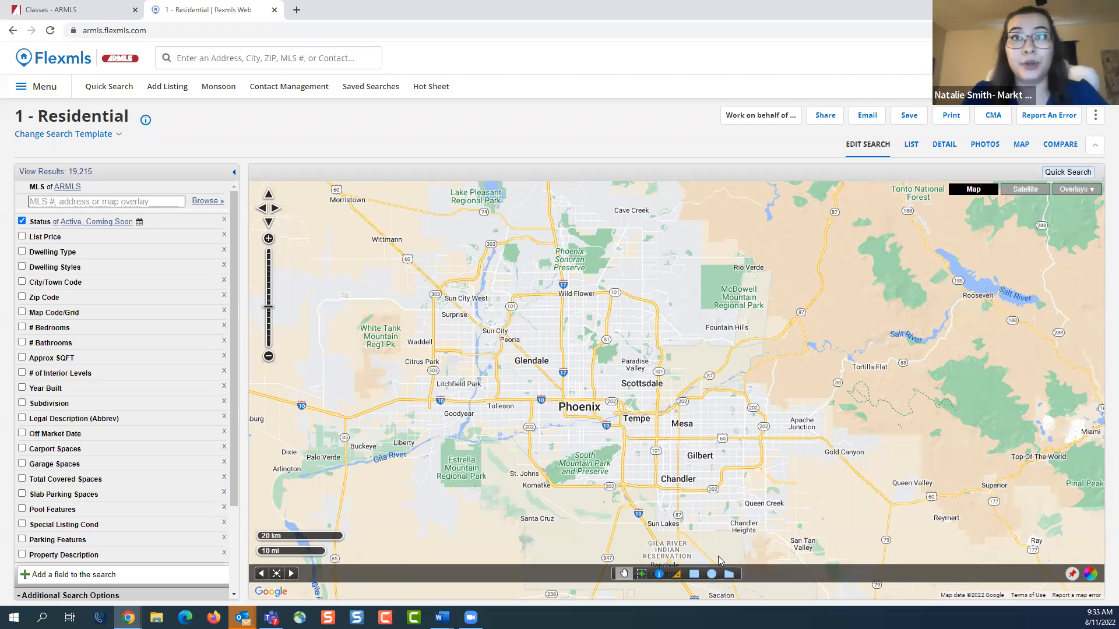
{"action": "left_click_drag", "start_coordinate": [689, 460], "coordinate": [673, 444]}
{"action": "scroll", "coordinate": [679, 450], "scroll_direction": "up", "scroll_amount": 1}
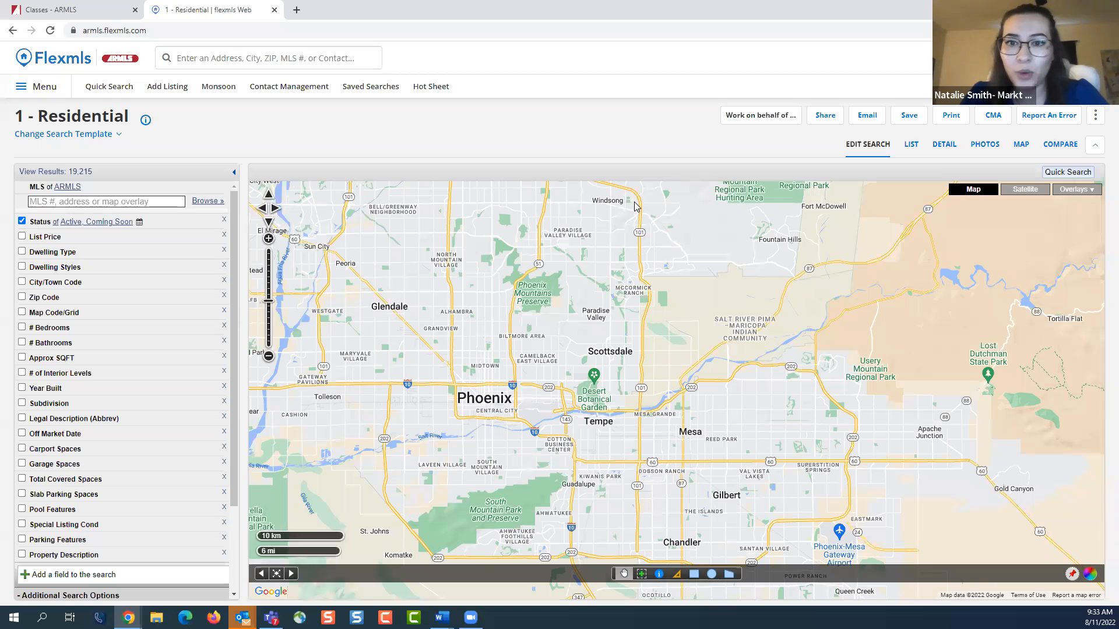
{"action": "left_click", "coordinate": [694, 574]}
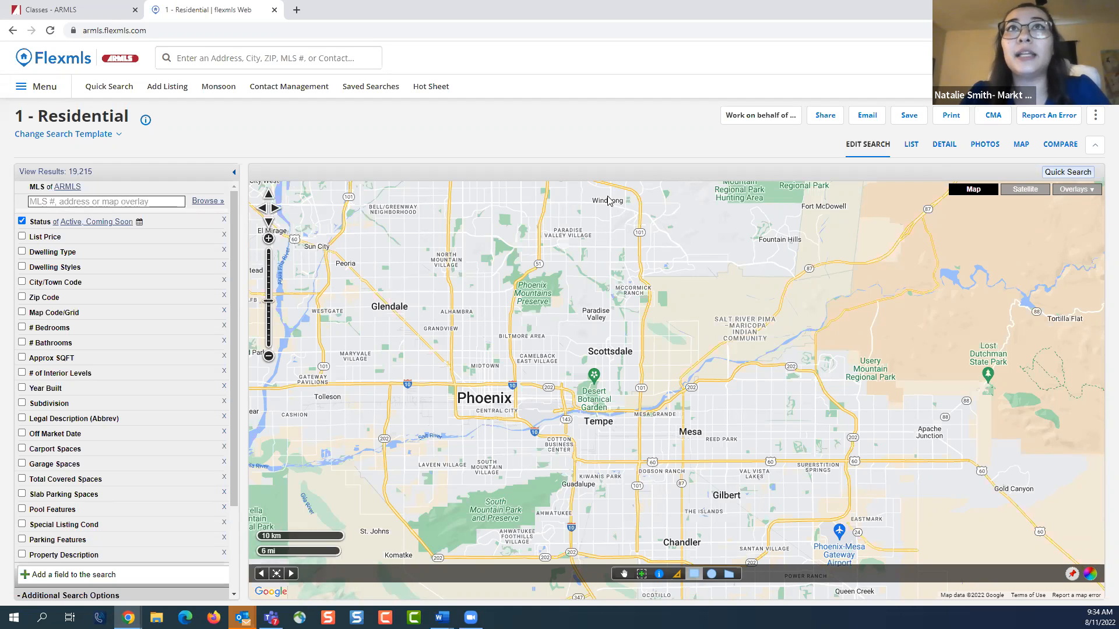
{"action": "left_click_drag", "start_coordinate": [608, 200], "coordinate": [669, 563]}
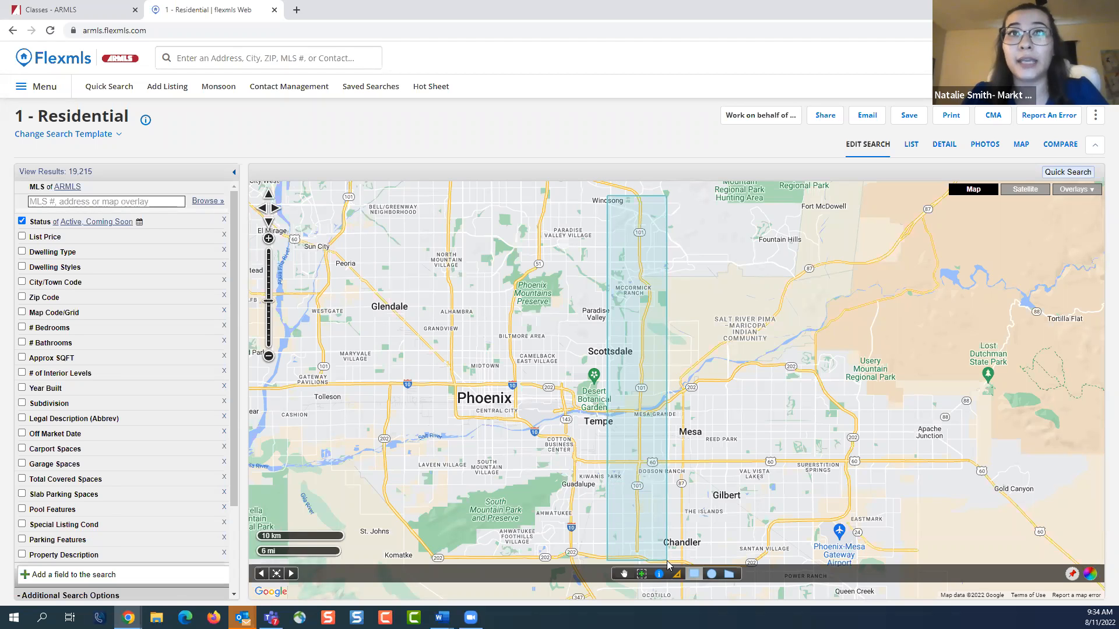
{"action": "left_click_drag", "start_coordinate": [668, 564], "coordinate": [667, 563]}
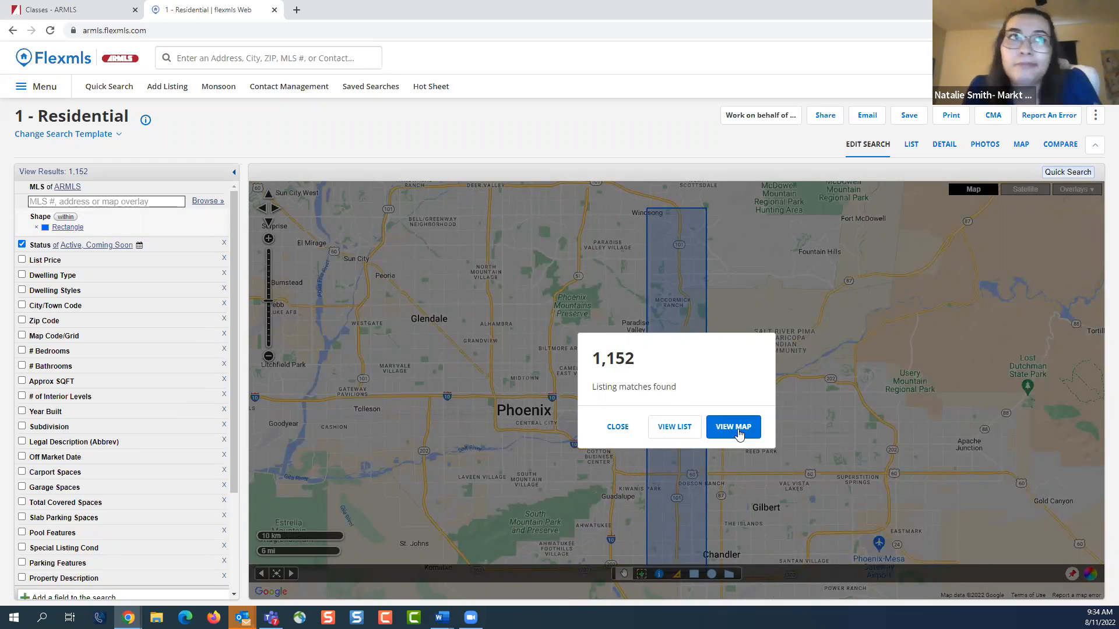
{"action": "double_click", "coordinate": [619, 420]}
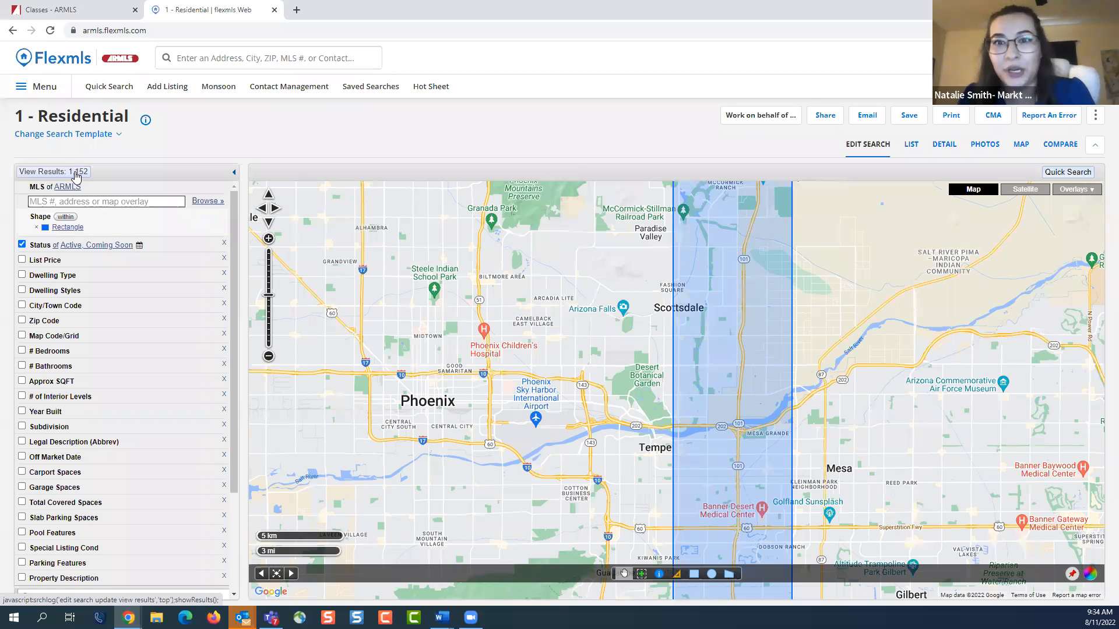
Examine the rectangle's coverage from Scottsdale through Tempe to Chandler on the map
{"action": "scroll", "coordinate": [798, 326], "scroll_direction": "down", "scroll_amount": 1}
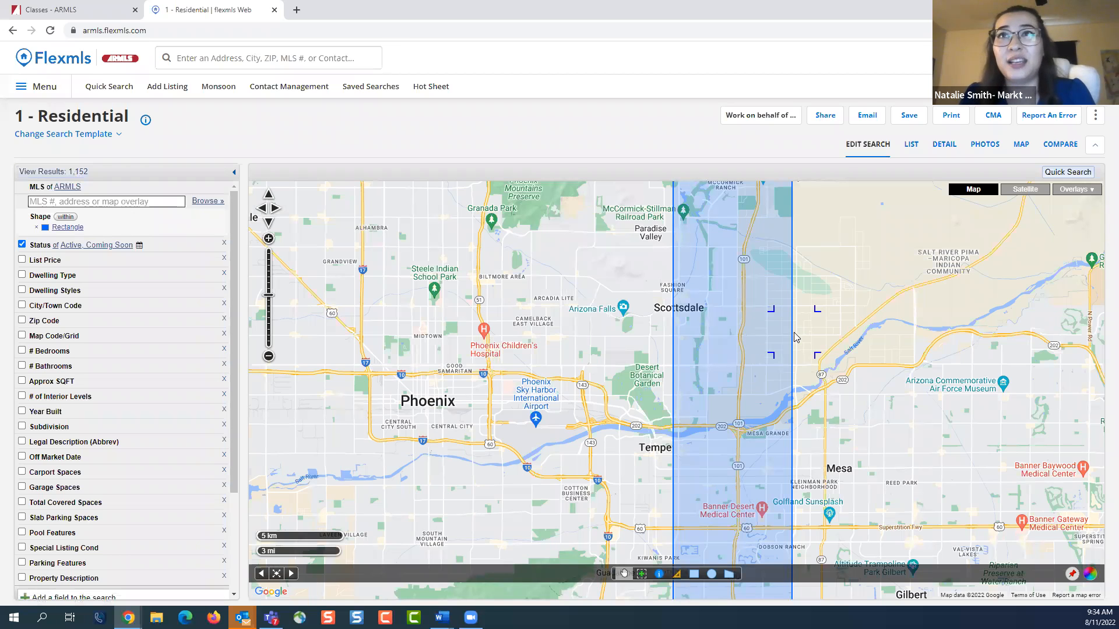
{"action": "scroll", "coordinate": [805, 309], "scroll_direction": "down", "scroll_amount": 1}
{"action": "left_click", "coordinate": [1083, 191]}
{"action": "left_click", "coordinate": [1080, 228]}
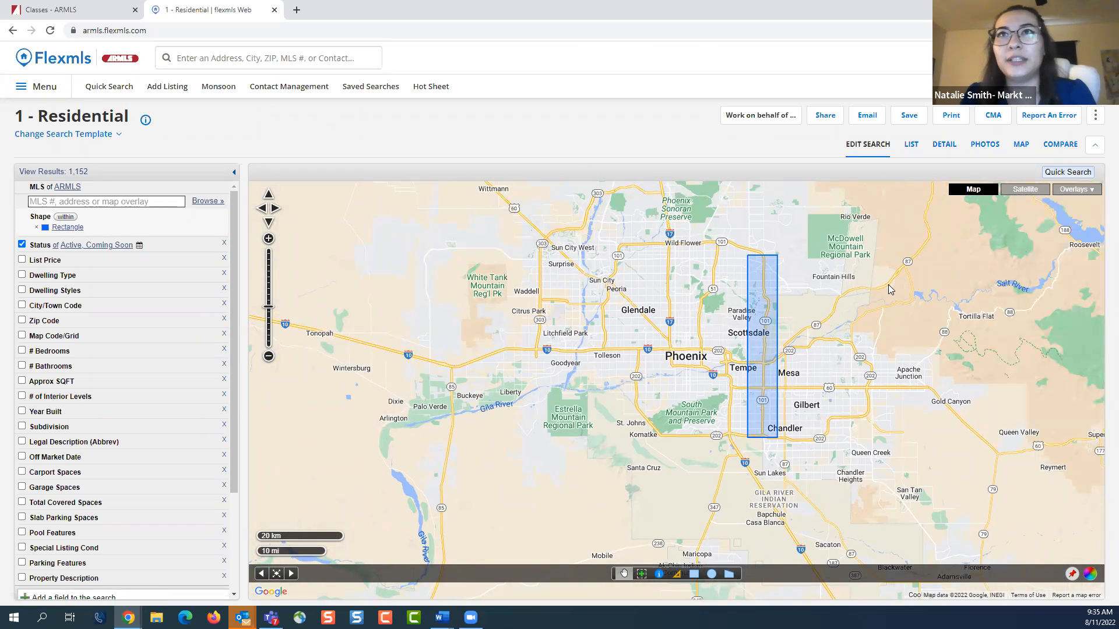
{"action": "left_click_drag", "start_coordinate": [880, 286], "coordinate": [858, 299]}
{"action": "scroll", "coordinate": [796, 357], "scroll_direction": "up", "scroll_amount": 1}
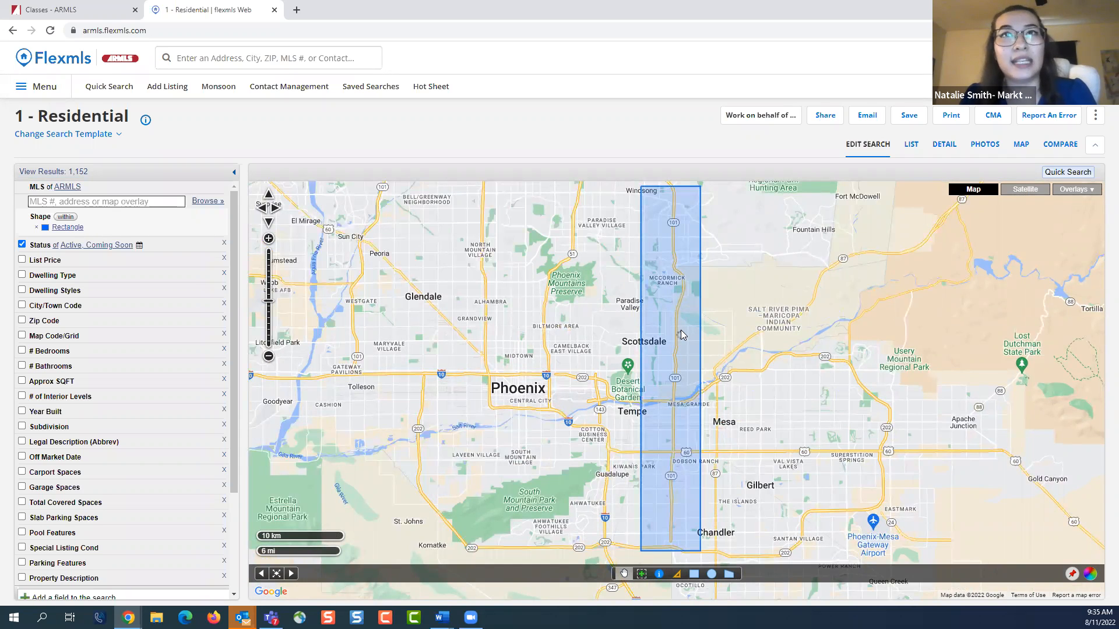
{"action": "scroll", "coordinate": [580, 332], "scroll_direction": "up", "scroll_amount": 1}
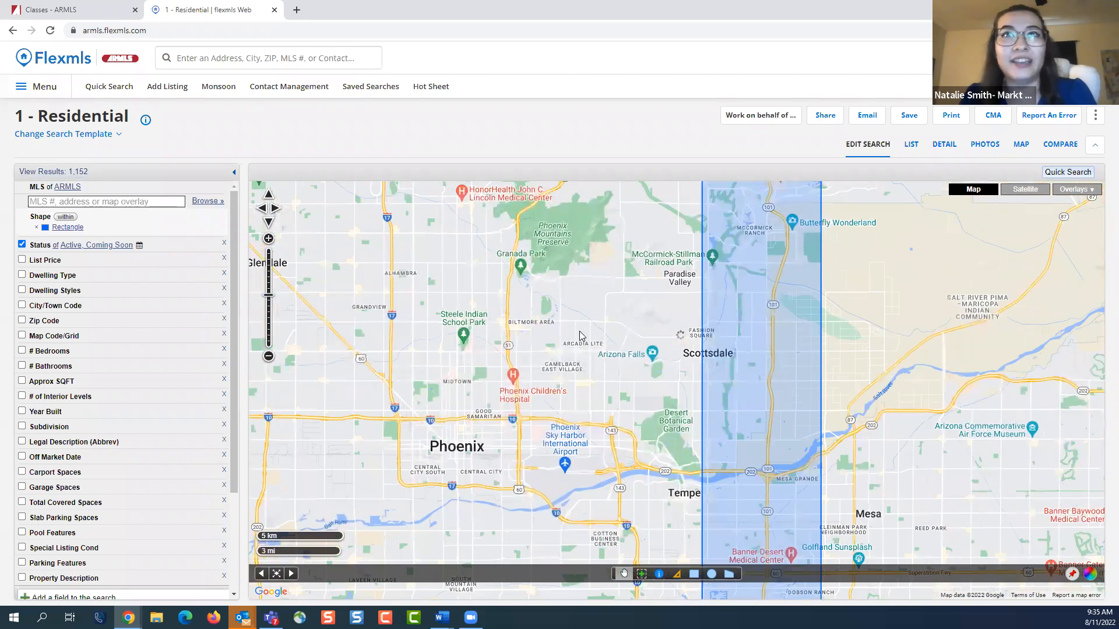
{"action": "scroll", "coordinate": [769, 315], "scroll_direction": "up", "scroll_amount": 1}
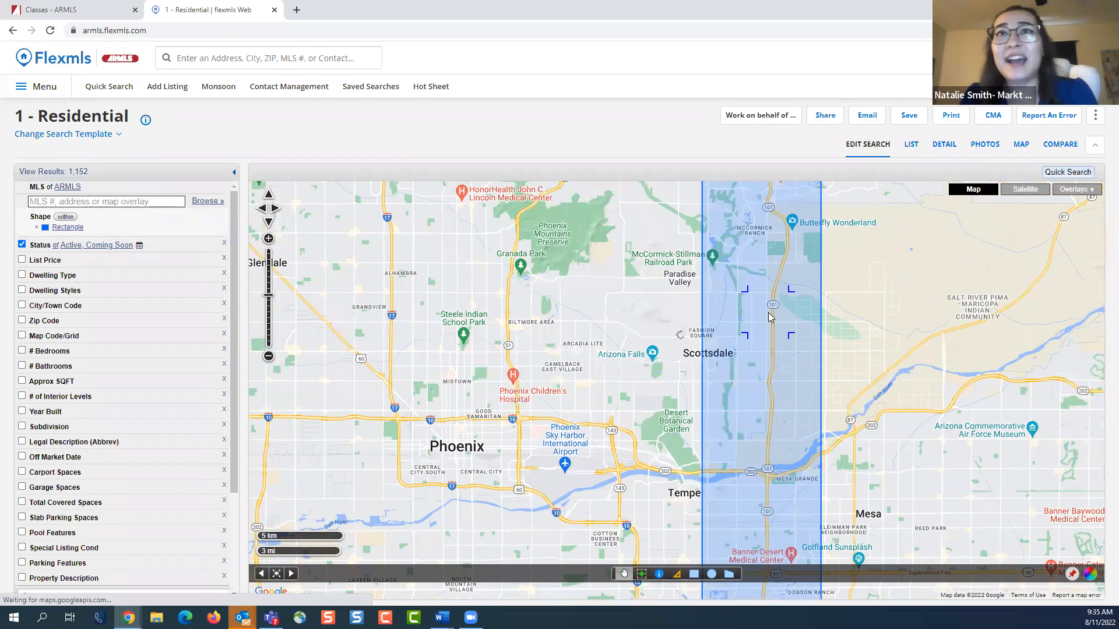
{"action": "scroll", "coordinate": [769, 314], "scroll_direction": "down", "scroll_amount": 2}
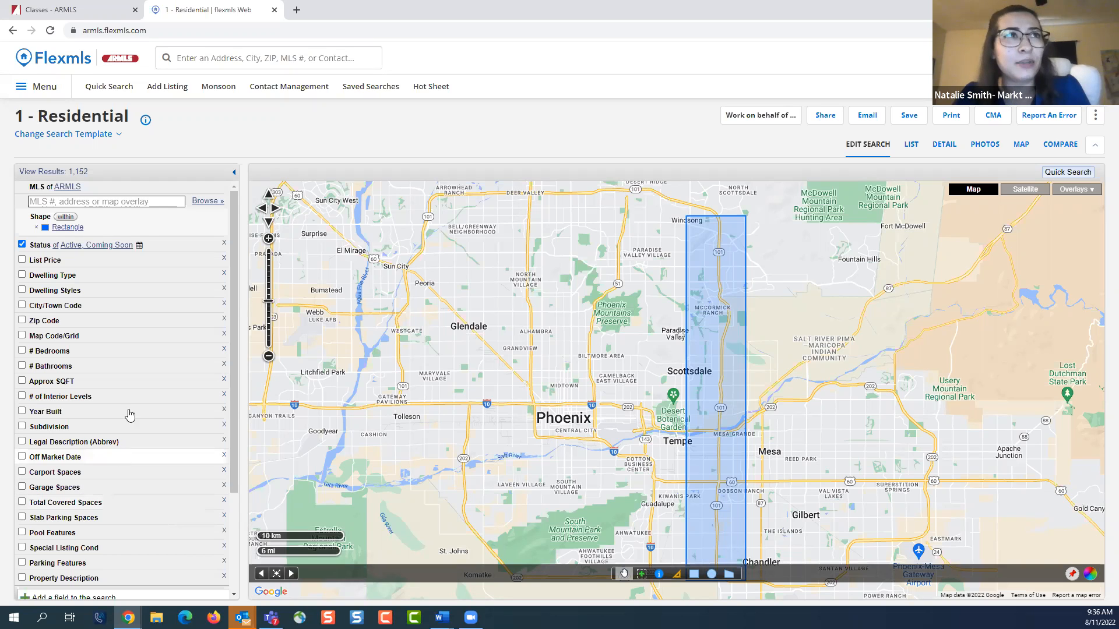
Switch the rectangle shape filter from within to not within, and dismiss the listing matches dialog
{"action": "left_click", "coordinate": [68, 217]}
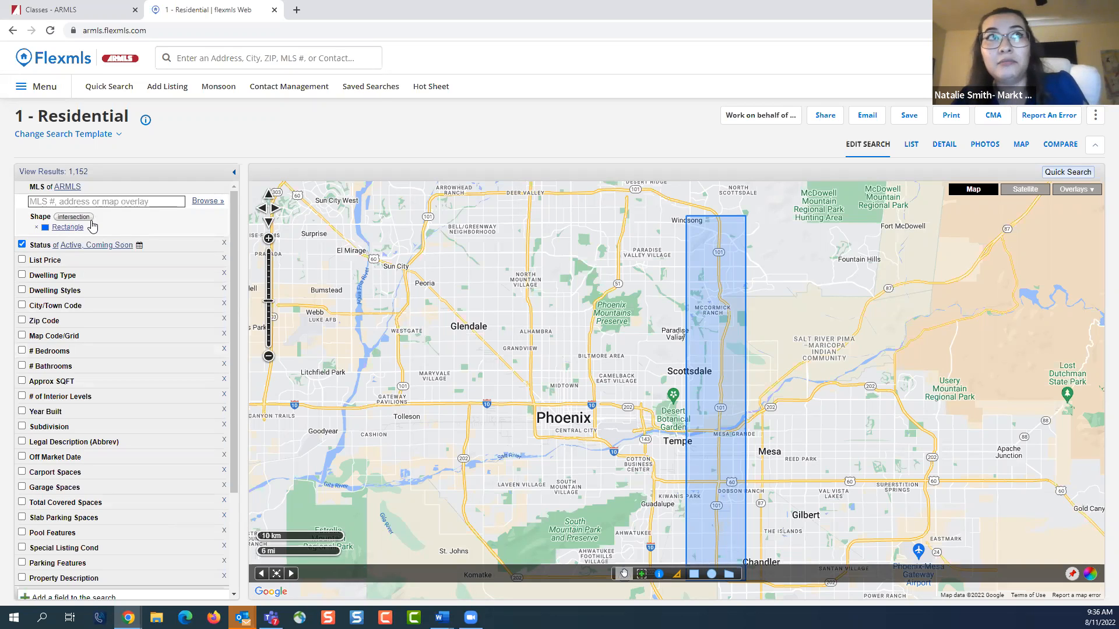
{"action": "left_click", "coordinate": [86, 221]}
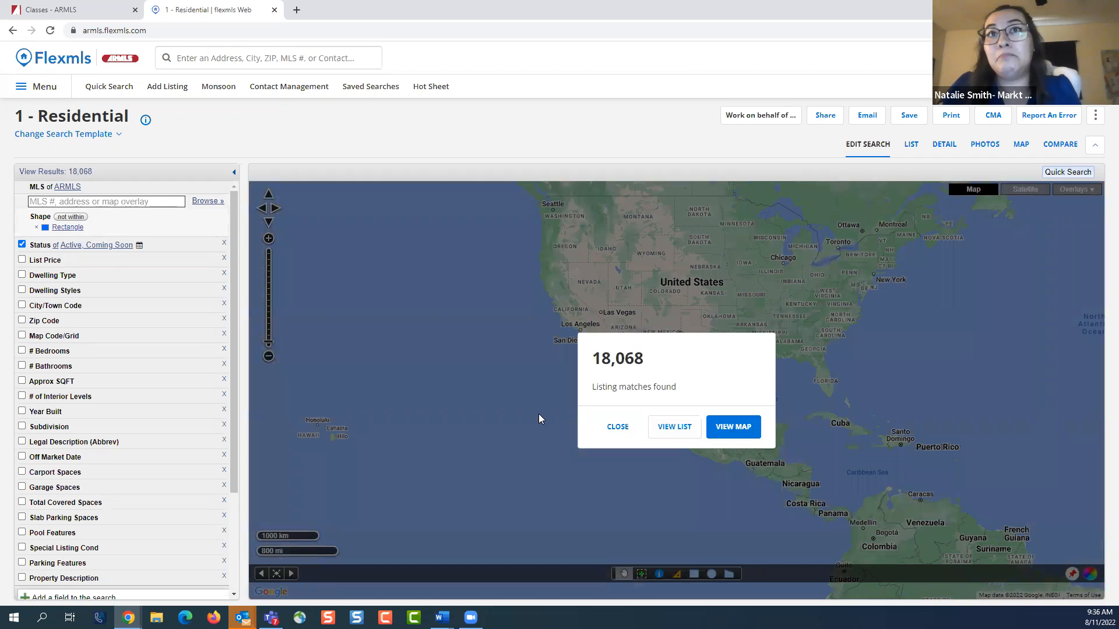
{"action": "left_click", "coordinate": [611, 431]}
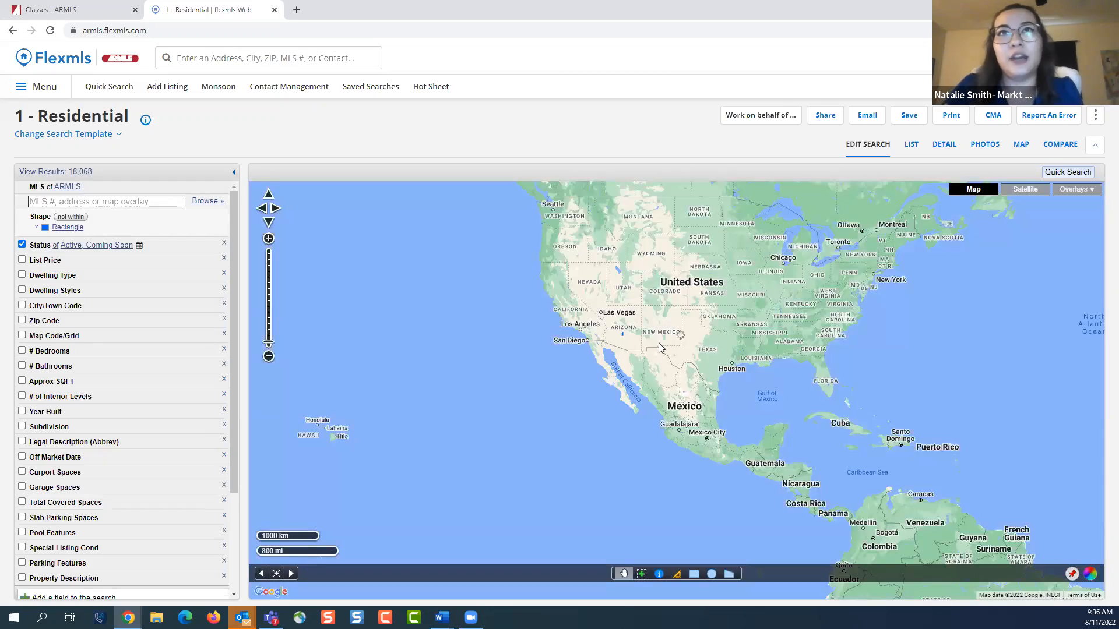
{"action": "scroll", "coordinate": [622, 344], "scroll_direction": "up", "scroll_amount": 1}
{"action": "scroll", "coordinate": [622, 342], "scroll_direction": "up", "scroll_amount": 1}
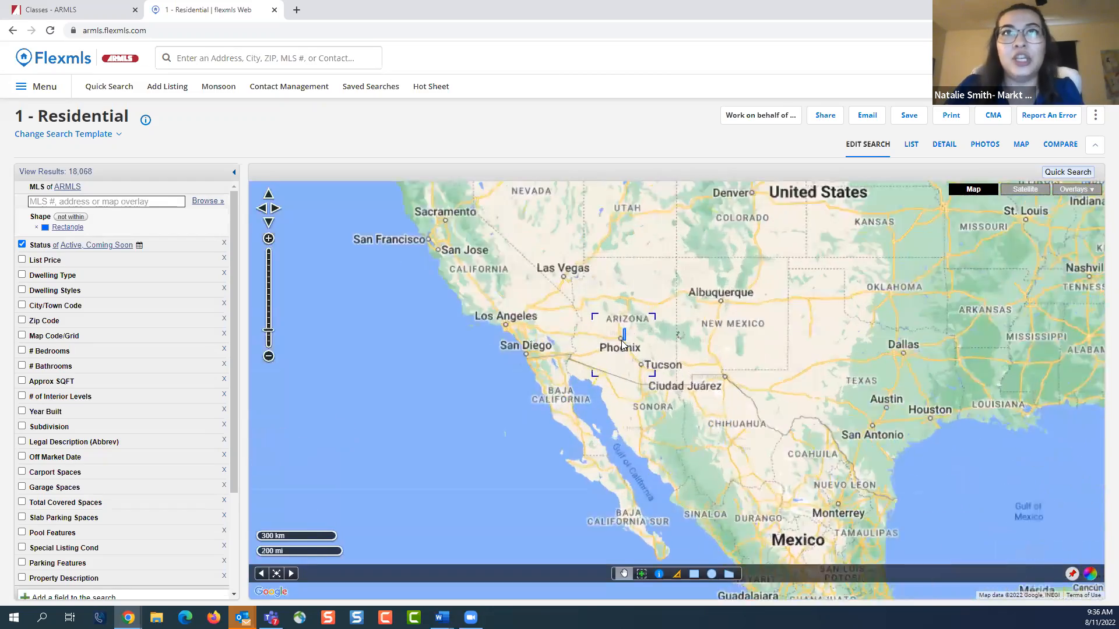
{"action": "scroll", "coordinate": [622, 337], "scroll_direction": "up", "scroll_amount": 3}
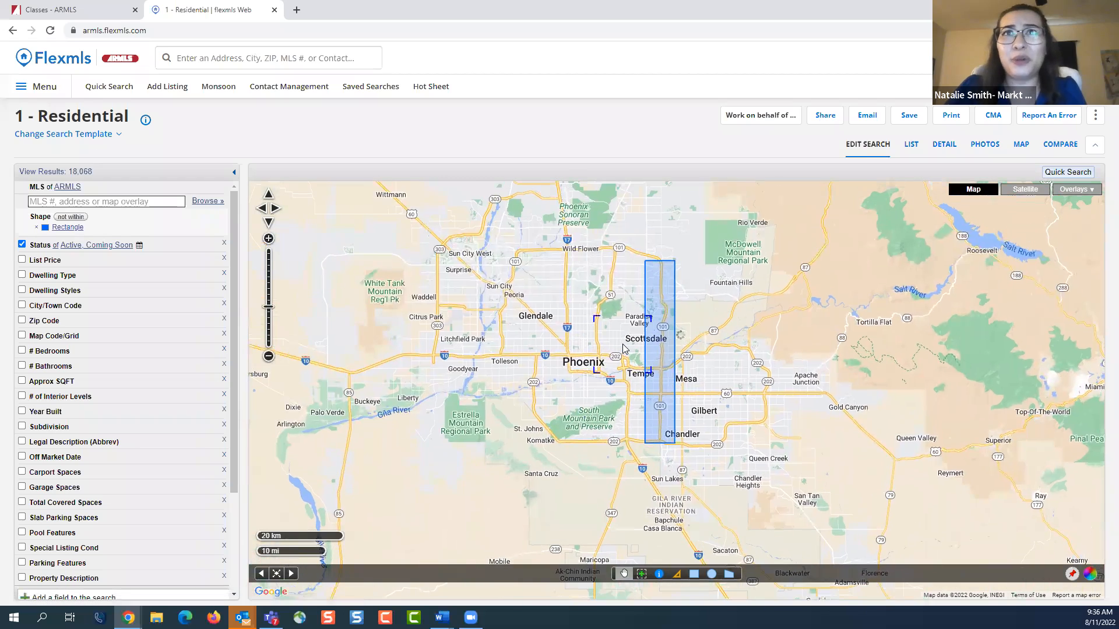
{"action": "scroll", "coordinate": [623, 344], "scroll_direction": "up", "scroll_amount": 1}
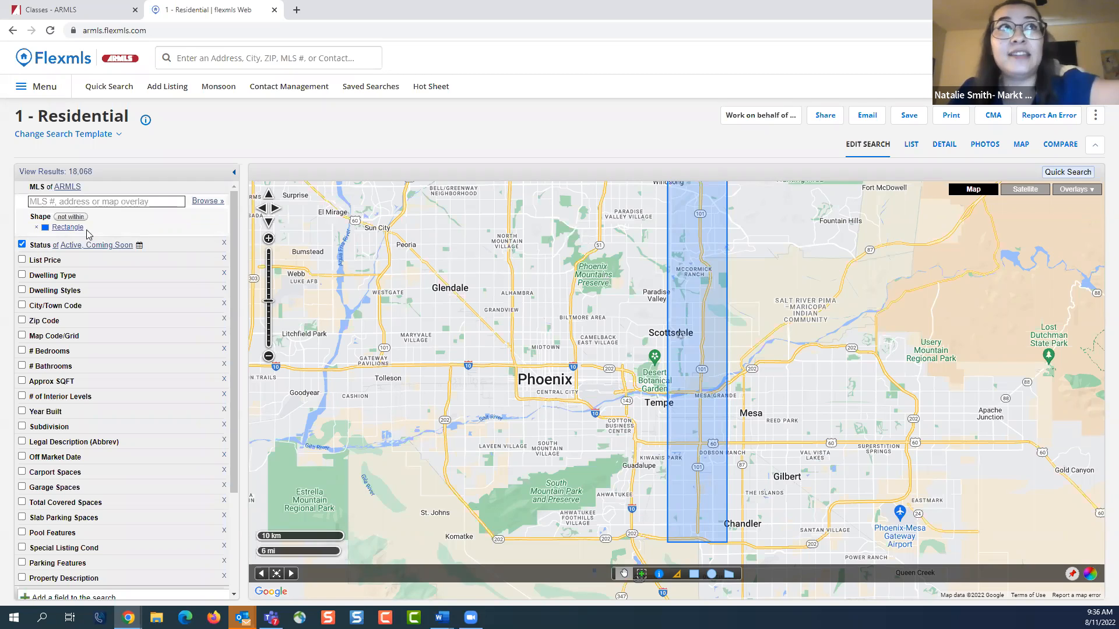
Remove the rectangle shape from the search, dismiss the matches dialog, and start a new Residential quick search
{"action": "left_click", "coordinate": [36, 229]}
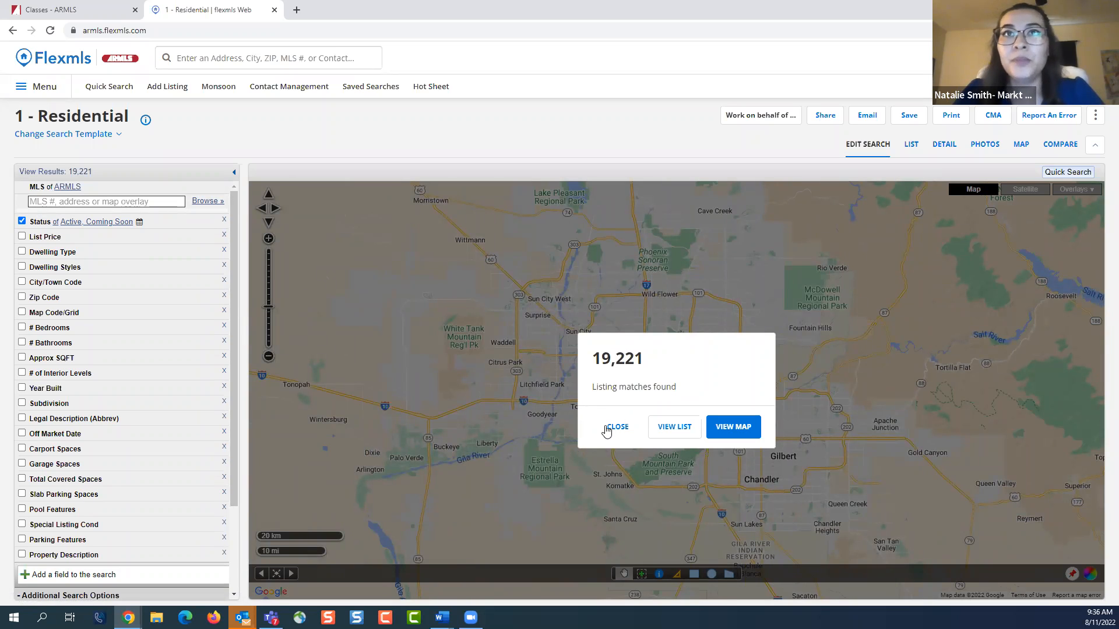
{"action": "left_click", "coordinate": [625, 434]}
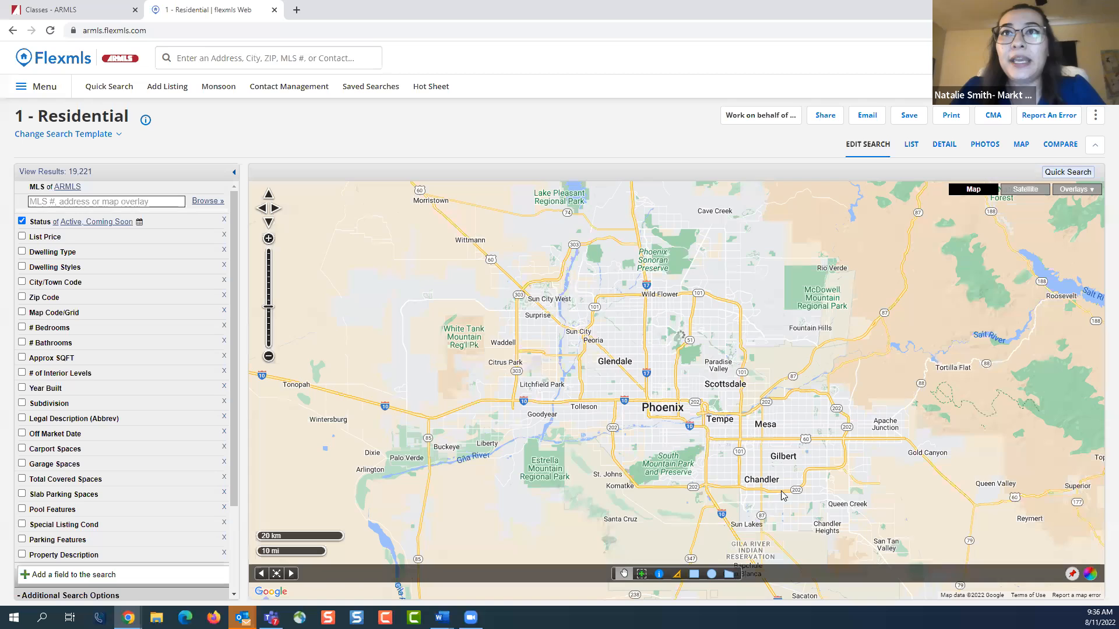
{"action": "scroll", "coordinate": [725, 455], "scroll_direction": "up", "scroll_amount": 1}
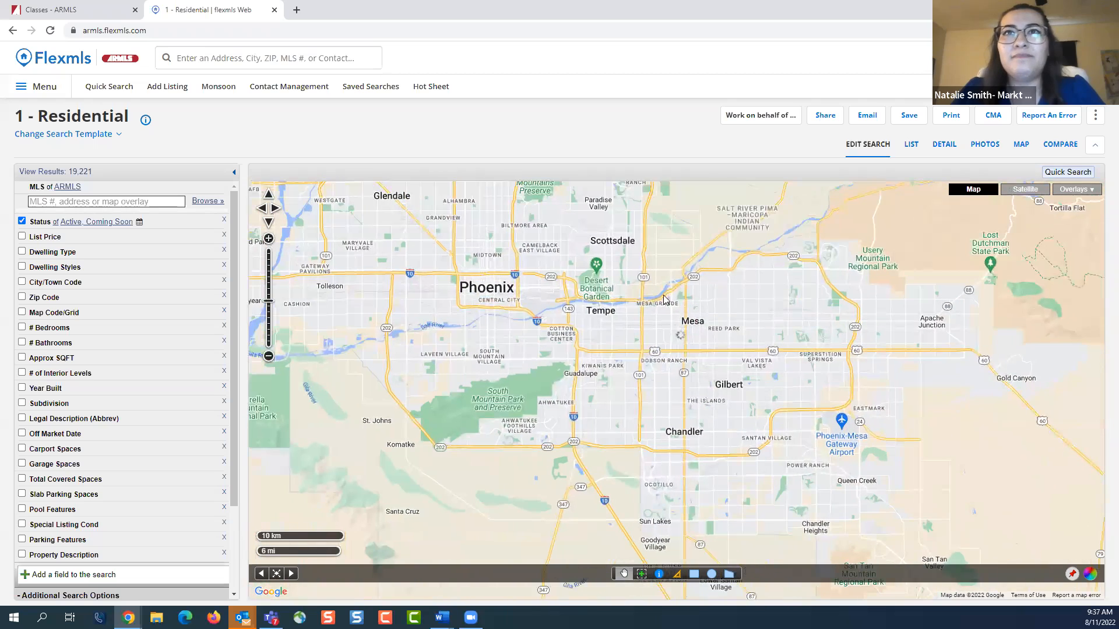
{"action": "left_click", "coordinate": [117, 89]}
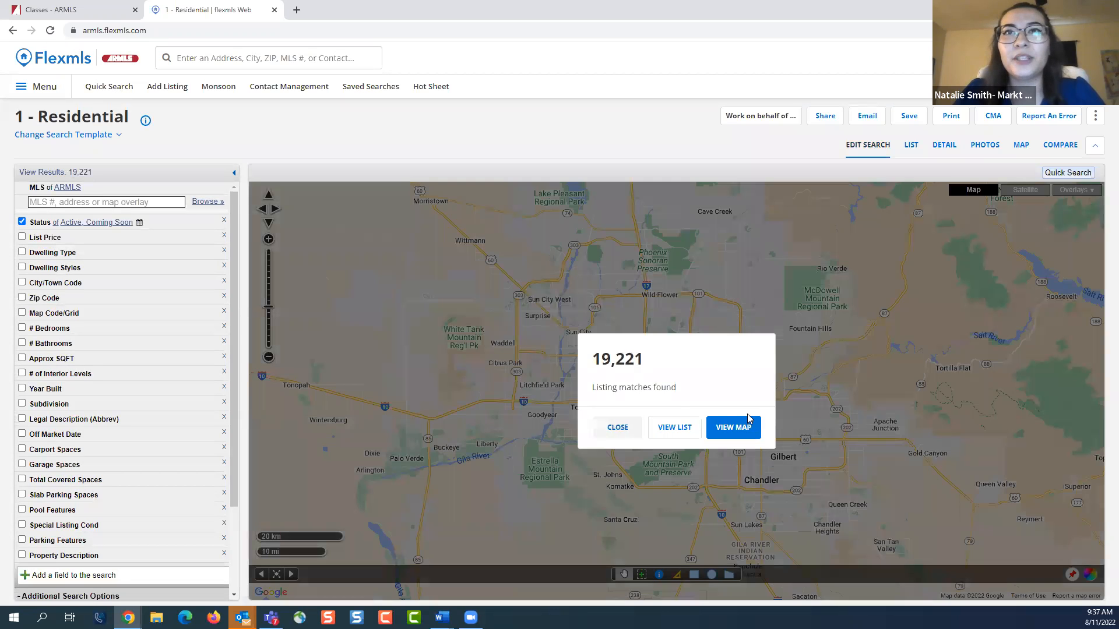
{"action": "left_click", "coordinate": [749, 419]}
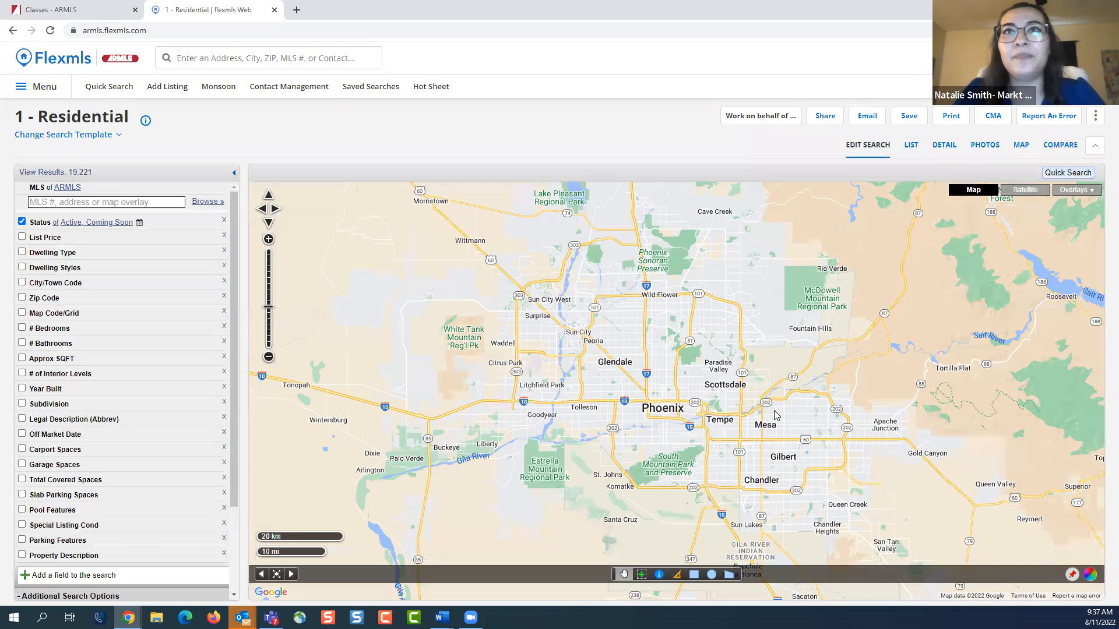
Add a circle search shape with a radius of about 4 mi centered on Banner Desert Medical Center
{"action": "scroll", "coordinate": [800, 428], "scroll_direction": "up", "scroll_amount": 1}
{"action": "left_click_drag", "start_coordinate": [800, 436], "coordinate": [769, 328]}
{"action": "scroll", "coordinate": [749, 402], "scroll_direction": "up", "scroll_amount": 1}
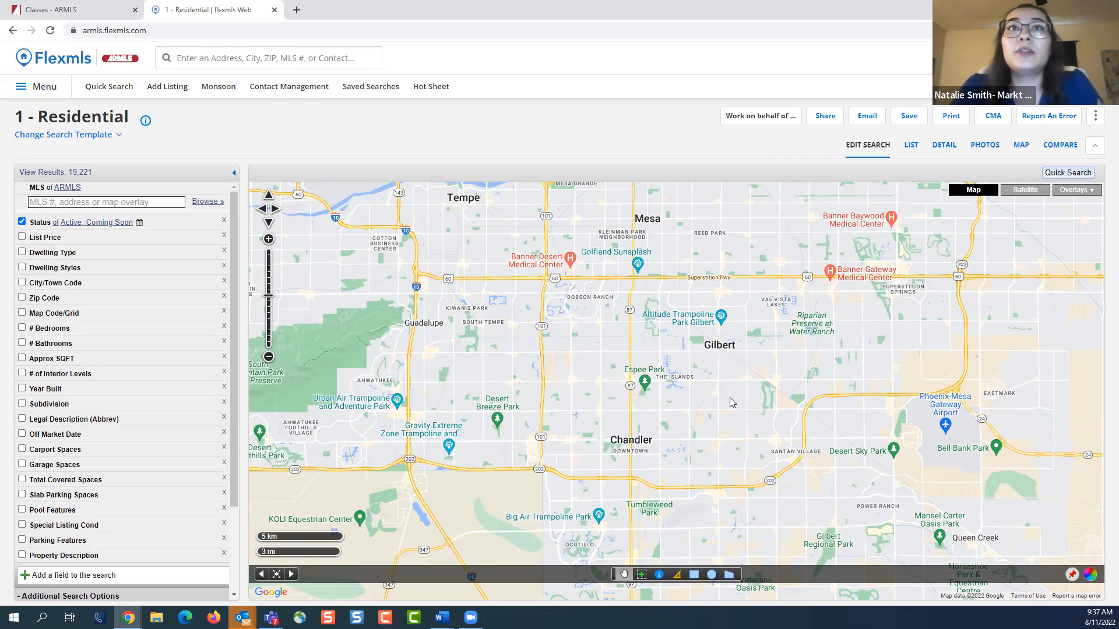
{"action": "left_click_drag", "start_coordinate": [613, 335], "coordinate": [618, 410]}
{"action": "scroll", "coordinate": [609, 342], "scroll_direction": "up", "scroll_amount": 1}
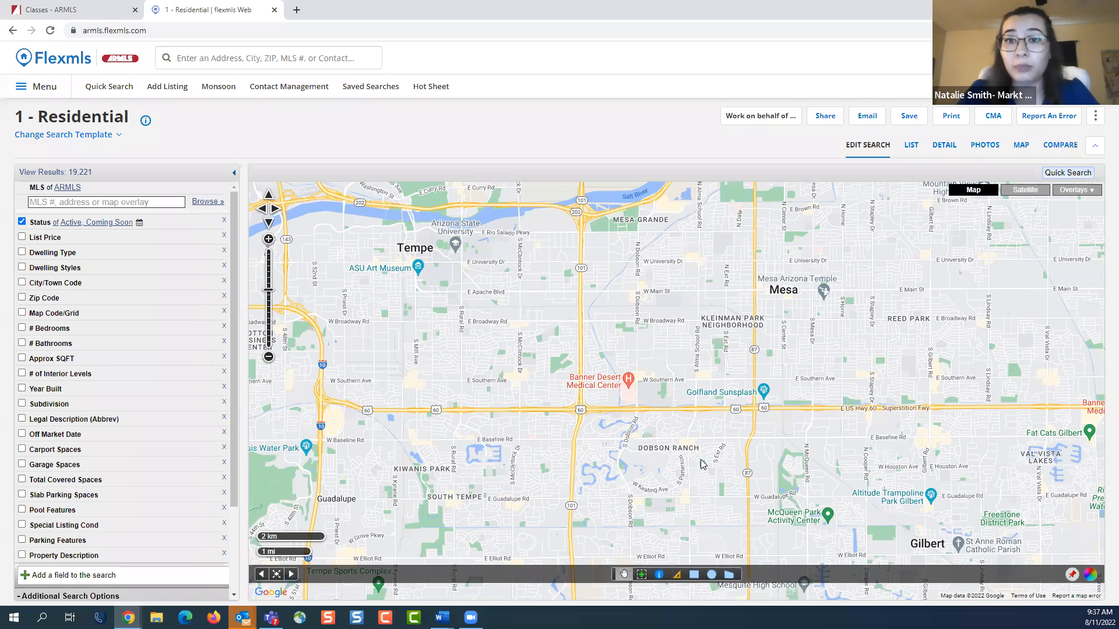
{"action": "left_click_drag", "start_coordinate": [702, 463], "coordinate": [708, 446]}
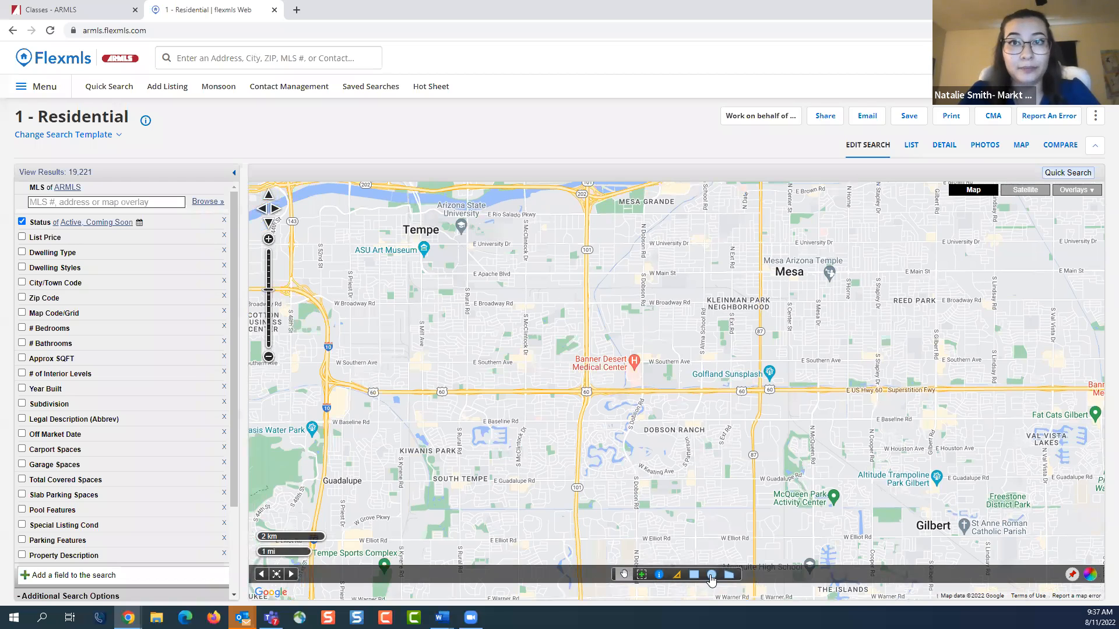
{"action": "left_click", "coordinate": [711, 575]}
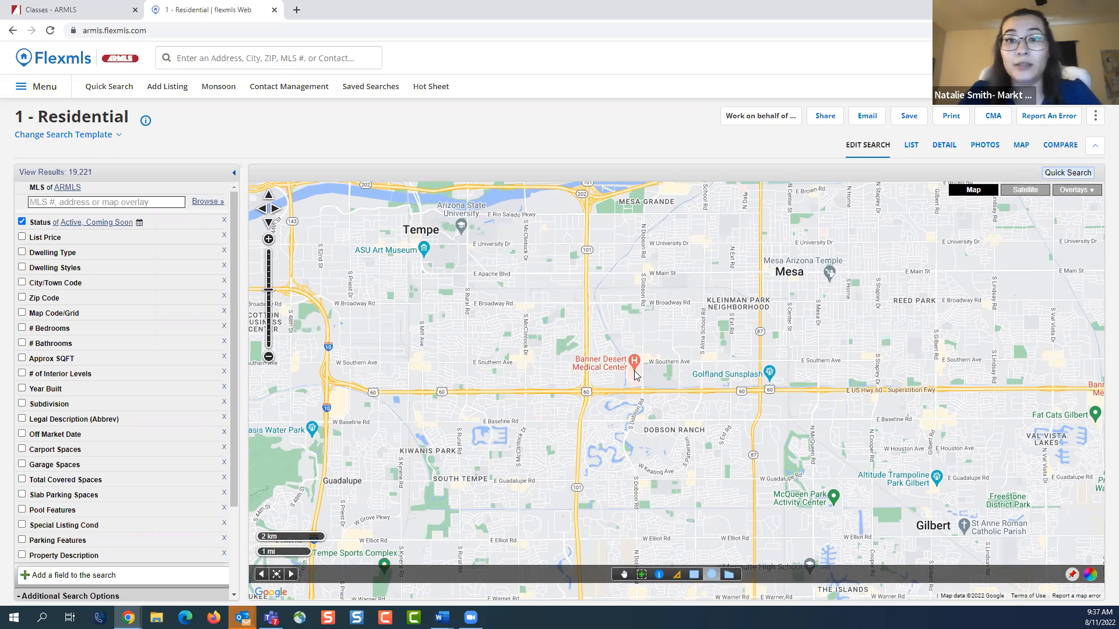
{"action": "left_click_drag", "start_coordinate": [634, 371], "coordinate": [869, 395]}
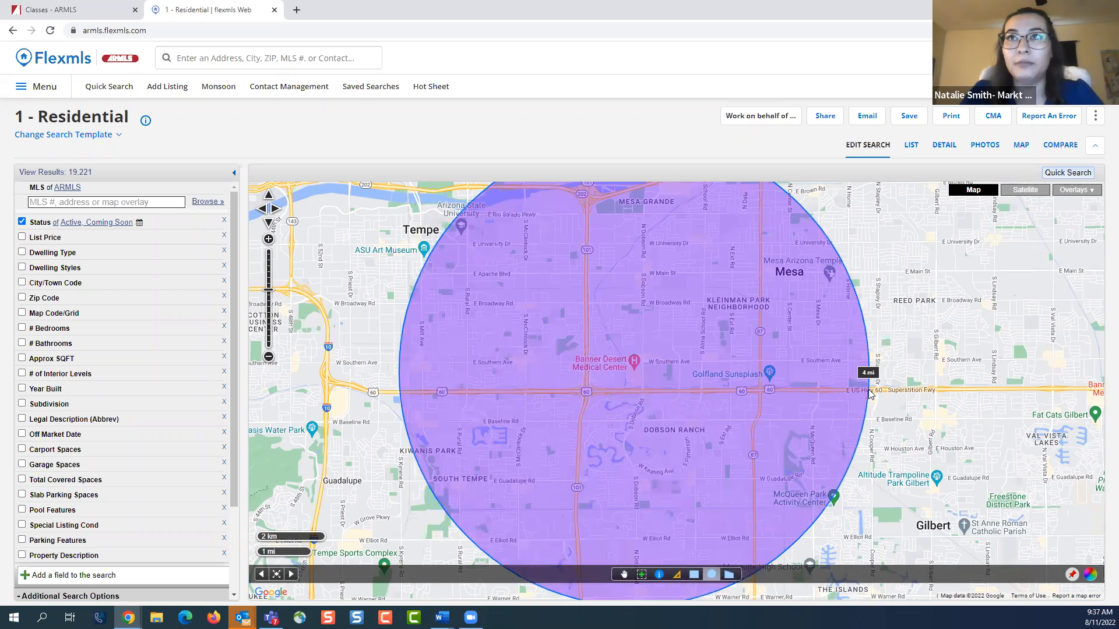
{"action": "left_click_drag", "start_coordinate": [869, 394], "coordinate": [869, 394]}
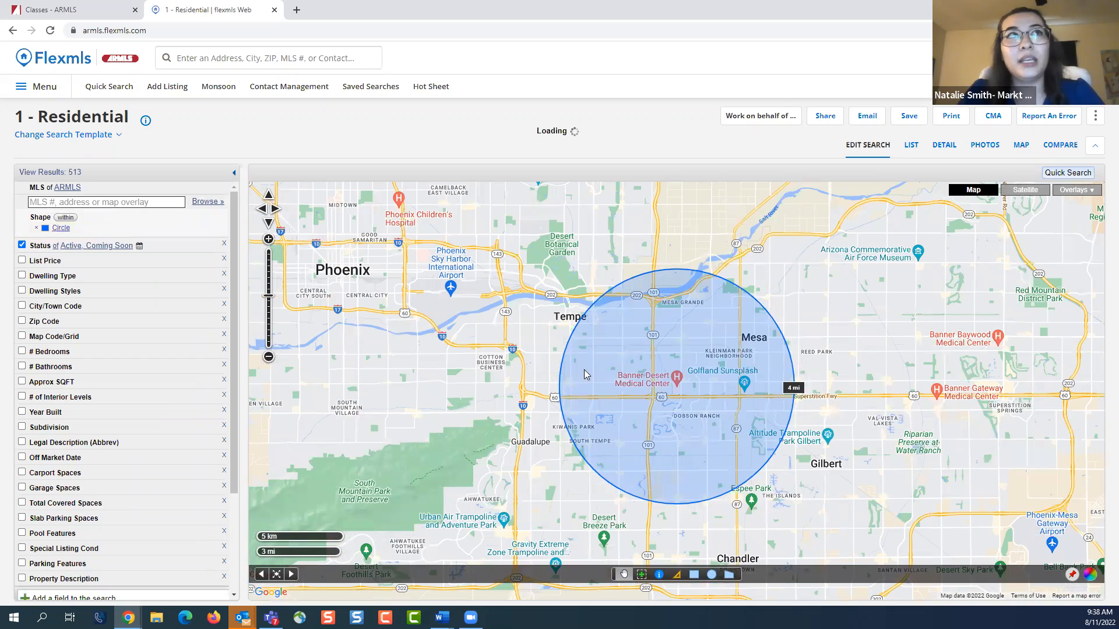
Locate an address on the map by entering its street address, city, state and zip code
{"action": "left_click_drag", "start_coordinate": [788, 515], "coordinate": [798, 434]}
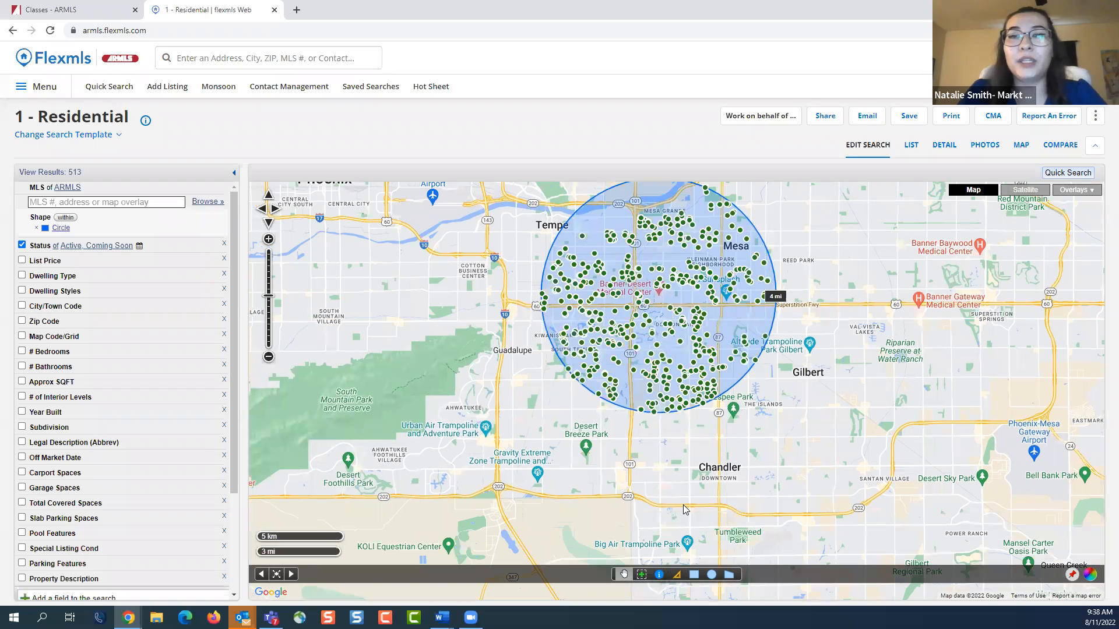
{"action": "scroll", "coordinate": [684, 507], "scroll_direction": "up", "scroll_amount": 1}
{"action": "left_click", "coordinate": [1073, 576]}
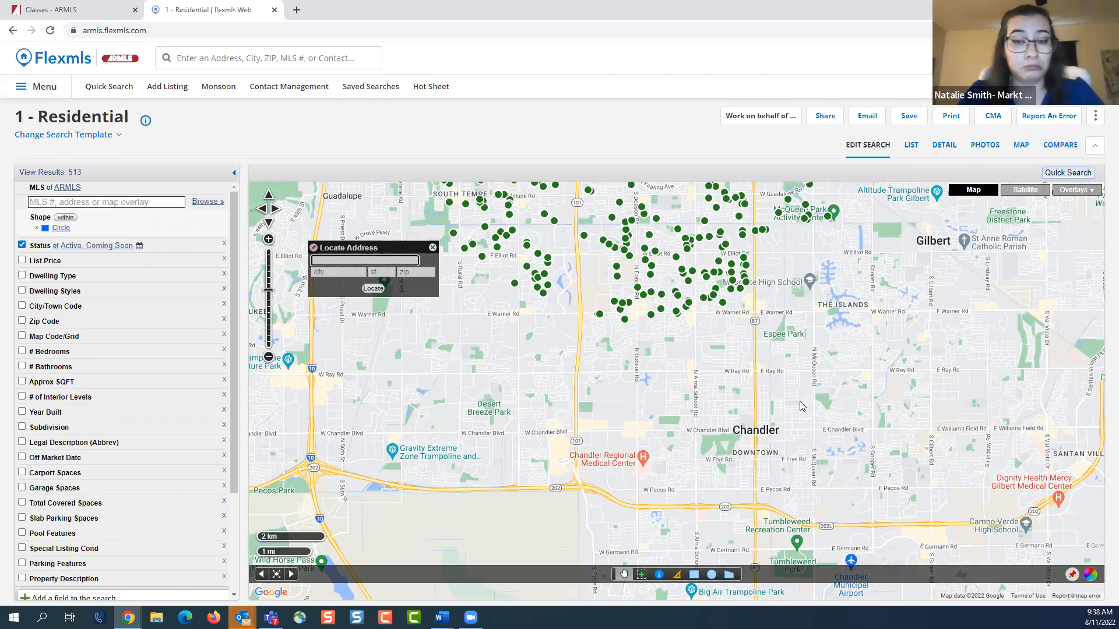
{"action": "type", "text": "130 S O"}
{"action": "key", "text": "BackSpace"}
{"action": "type", "text": "Priest"}
{"action": "key", "text": "Tab"}
{"action": "type", "text": "Tempe"}
{"action": "key", "text": "Tab"}
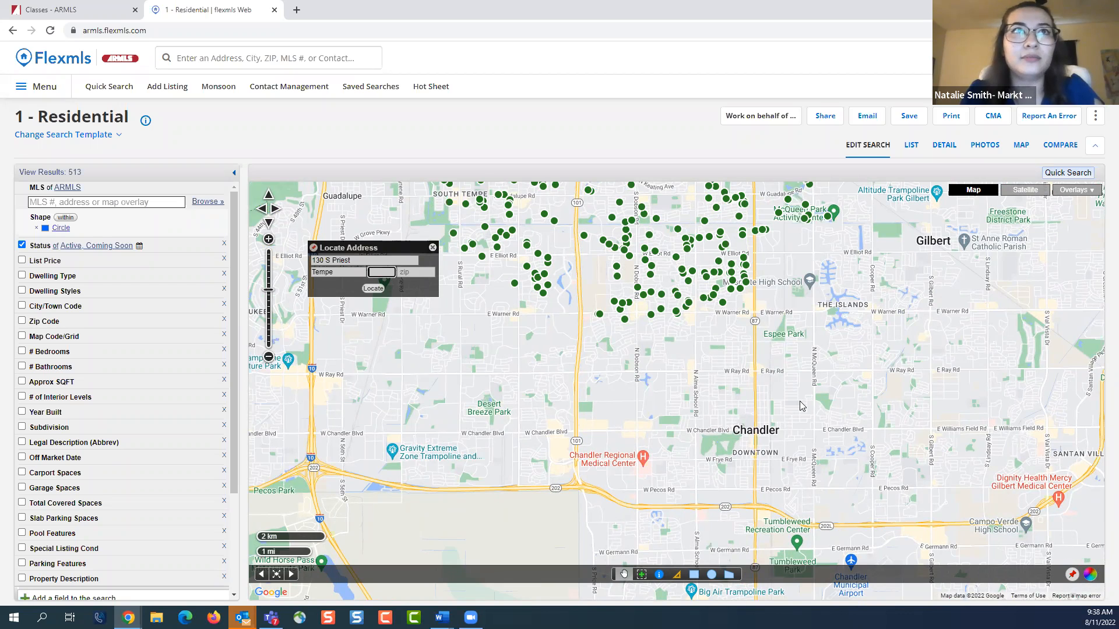
{"action": "type", "text": "az"}
{"action": "key", "text": "Tab"}
{"action": "type", "text": "8"}
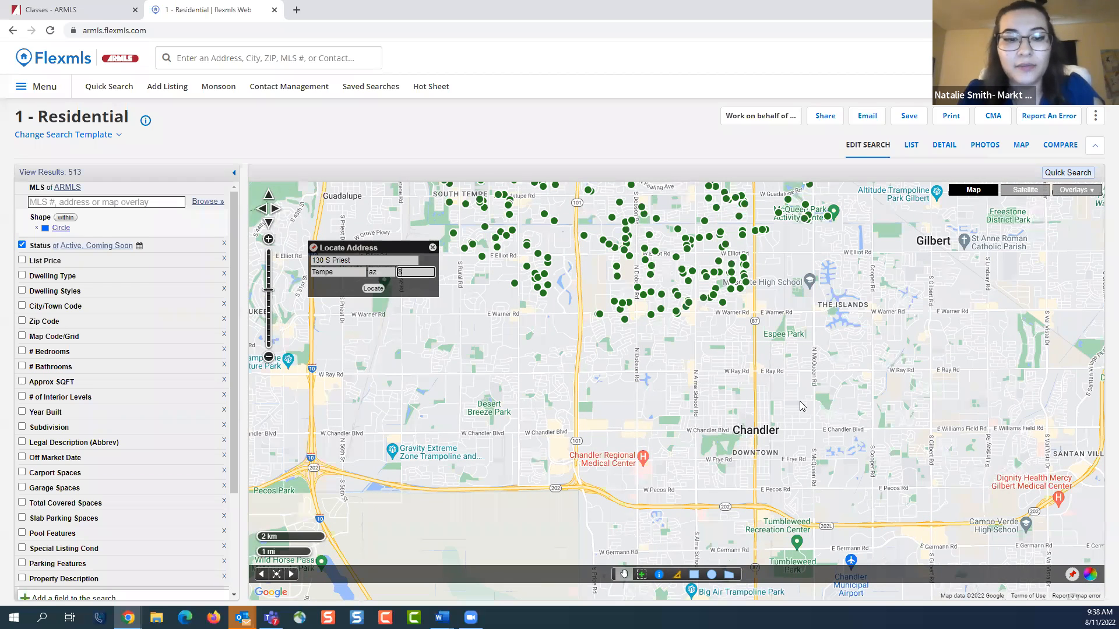
{"action": "type", "text": "5251"}
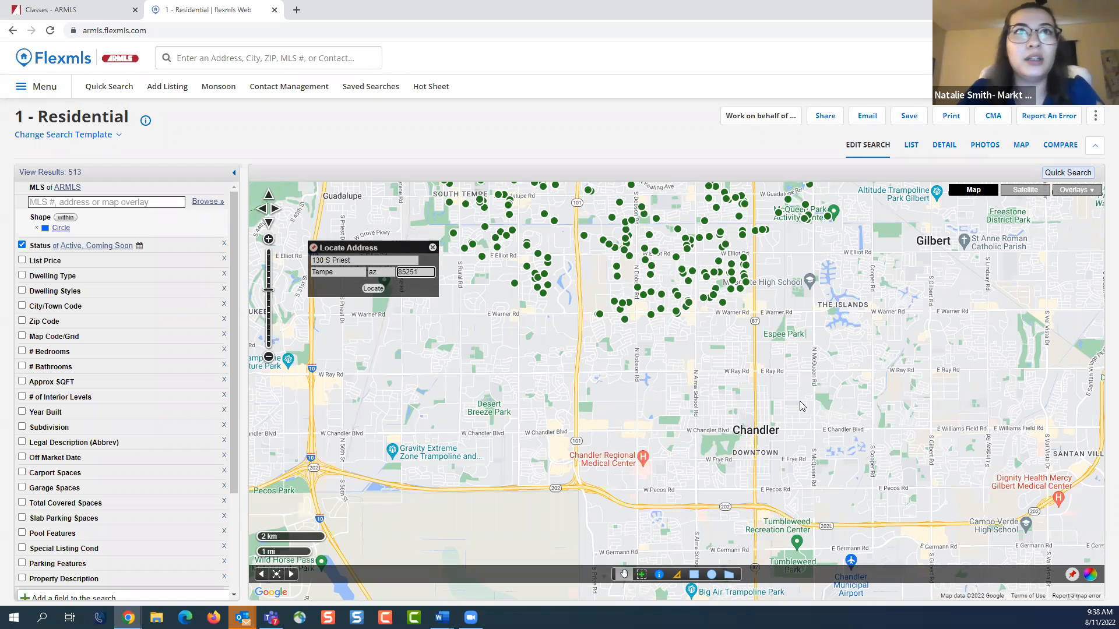
{"action": "left_click", "coordinate": [372, 288]}
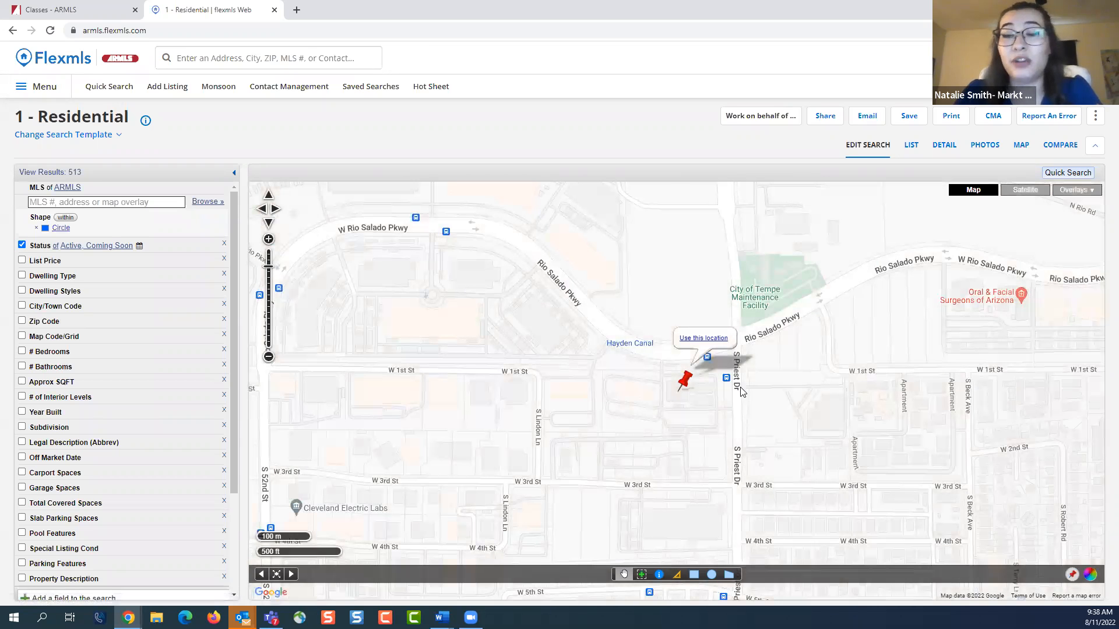
Use the located address as a pin, create a radius search around it, and dismiss the listing matches dialog
{"action": "left_click", "coordinate": [702, 339]}
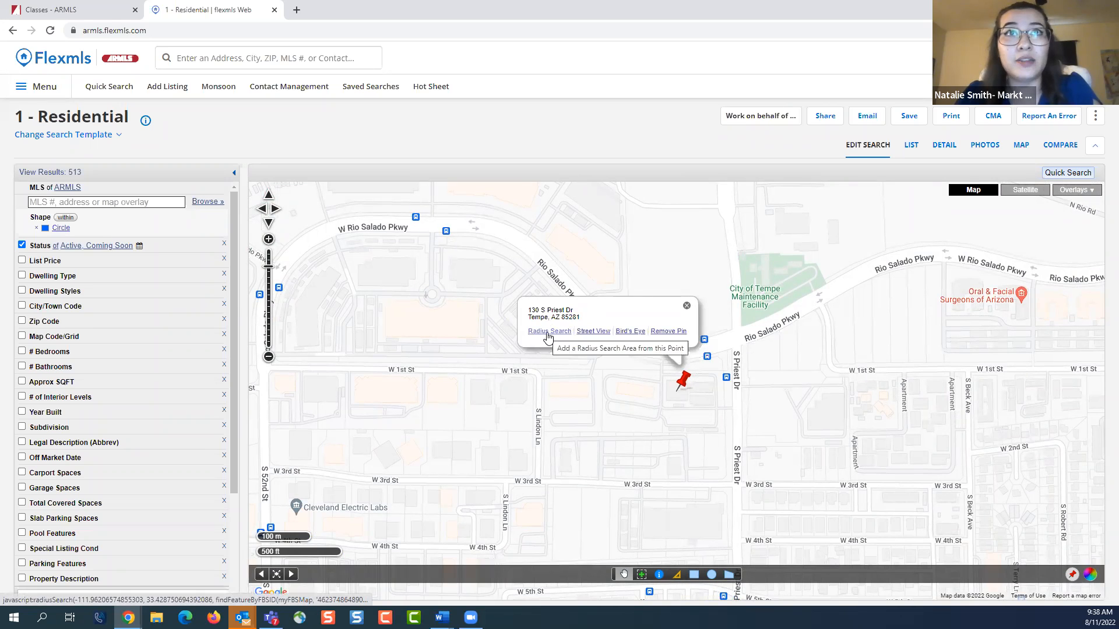
{"action": "left_click", "coordinate": [548, 332]}
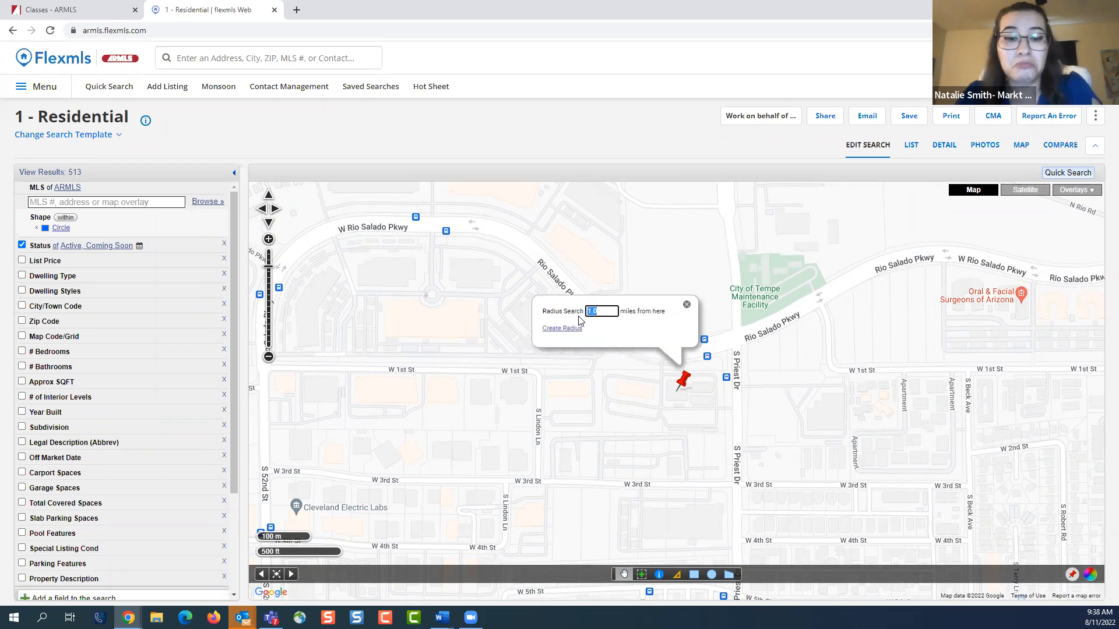
{"action": "left_click", "coordinate": [566, 328]}
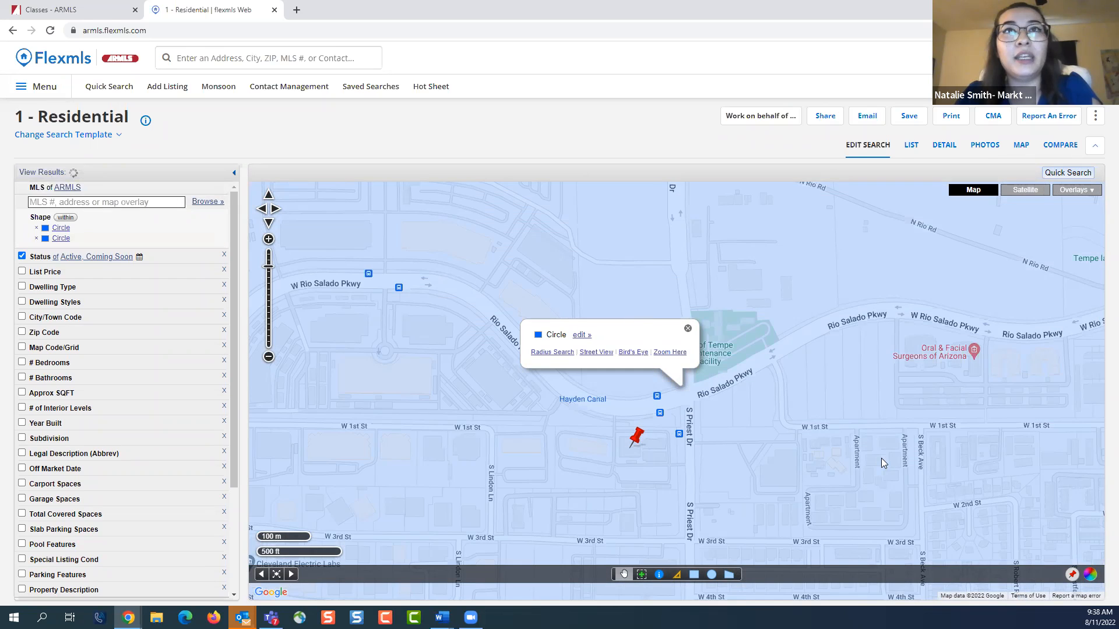
{"action": "scroll", "coordinate": [881, 459], "scroll_direction": "down", "scroll_amount": 1}
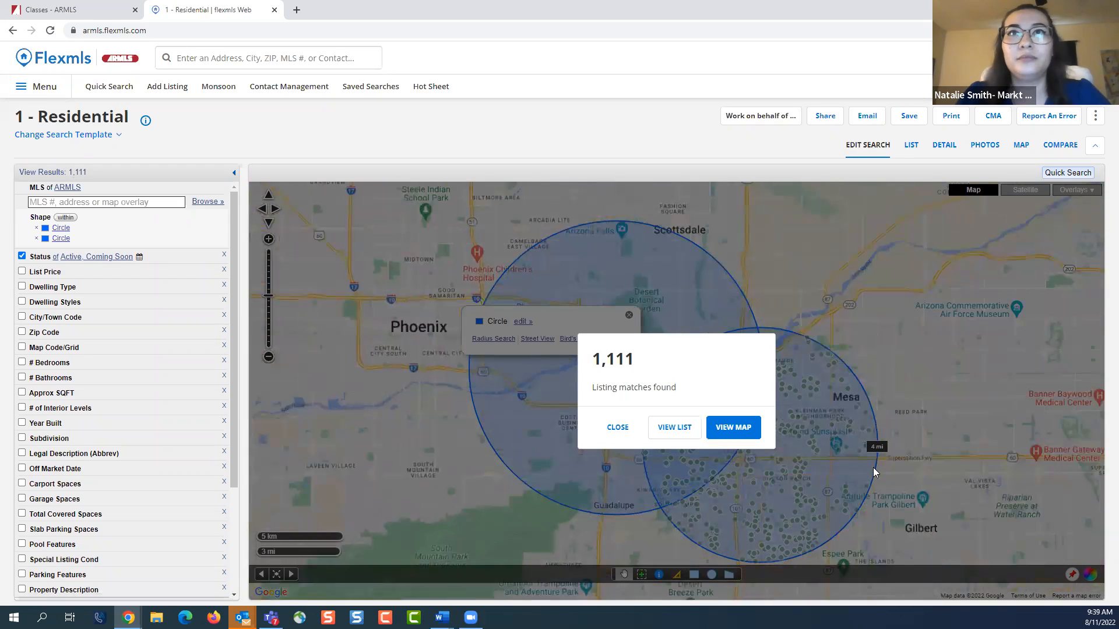
{"action": "left_click", "coordinate": [619, 428]}
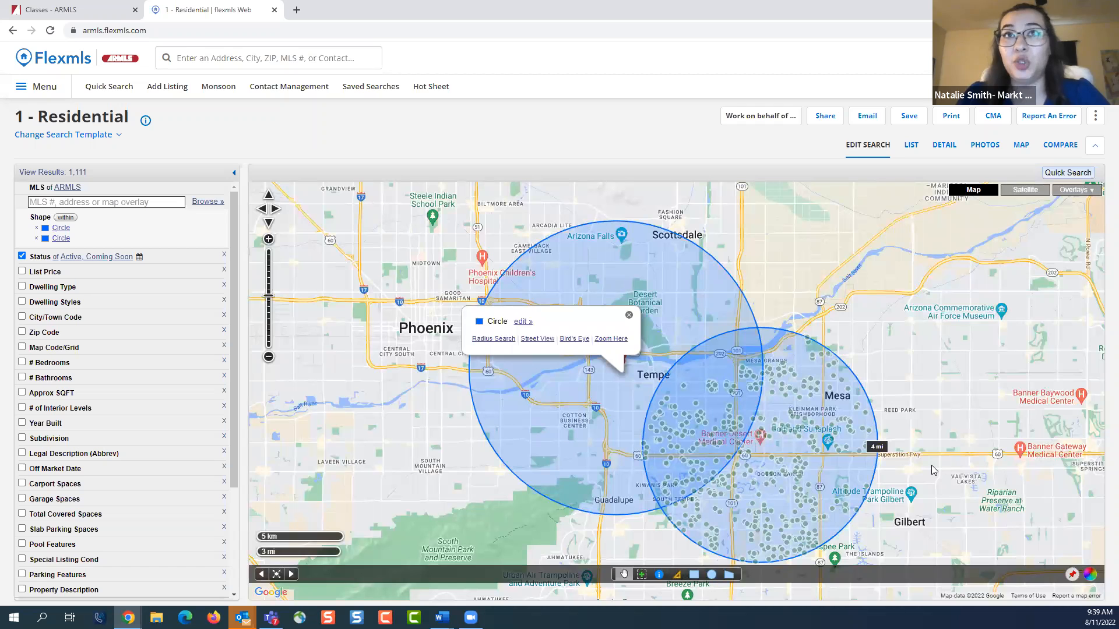
{"action": "left_click_drag", "start_coordinate": [931, 466], "coordinate": [908, 429]}
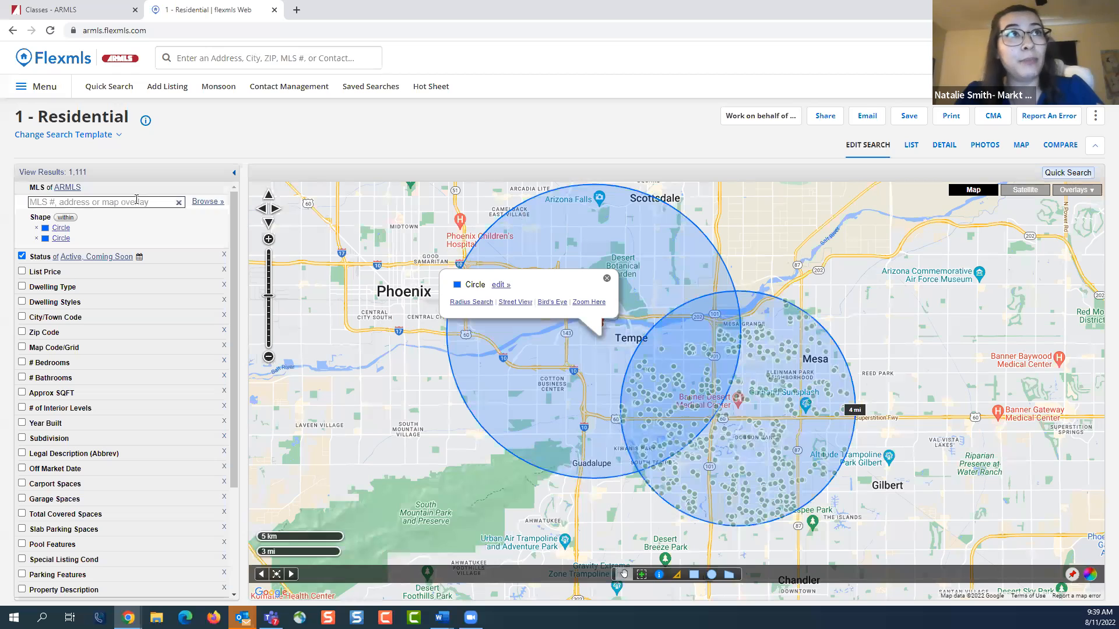
Set the shape filter to intersection so only listings inside both circles match, and close the circle's info popup
{"action": "left_click", "coordinate": [69, 218]}
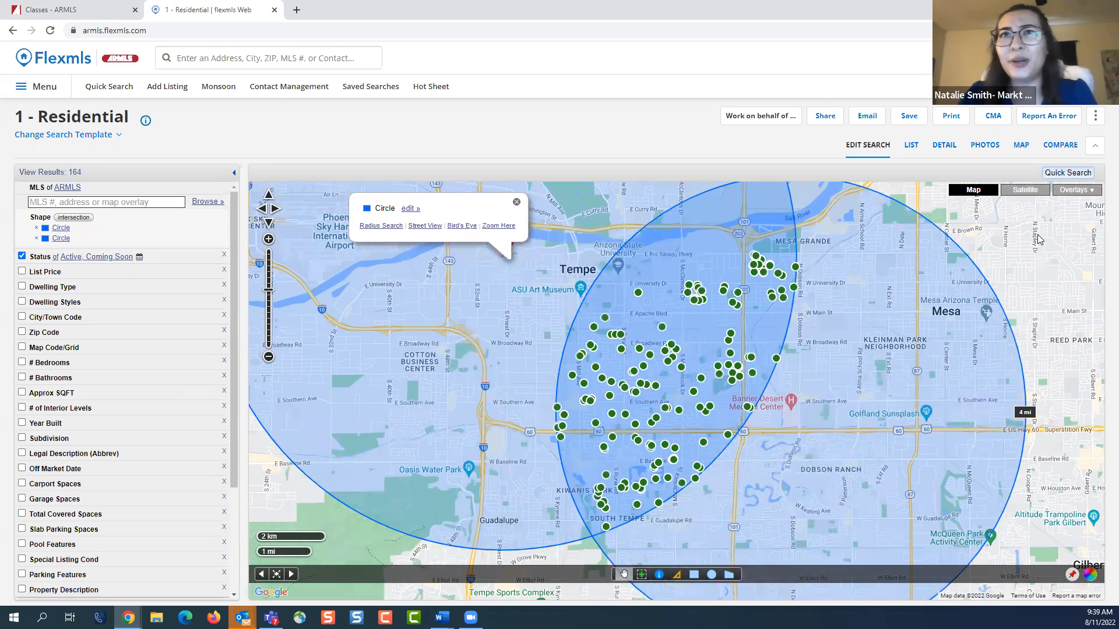
{"action": "scroll", "coordinate": [787, 365], "scroll_direction": "down", "scroll_amount": 2}
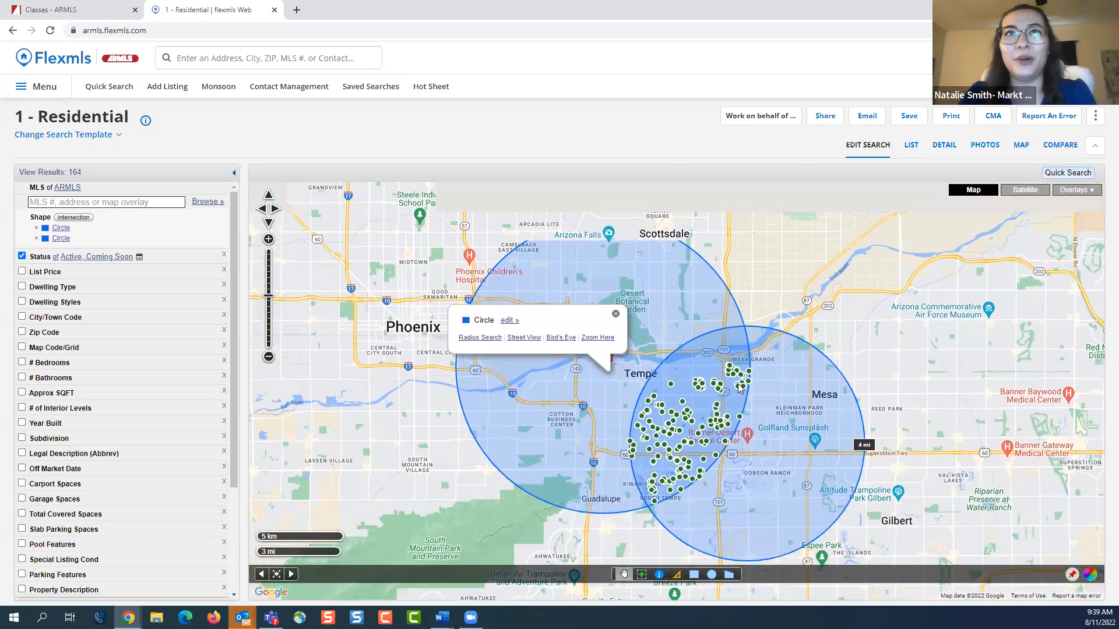
{"action": "left_click", "coordinate": [609, 320]}
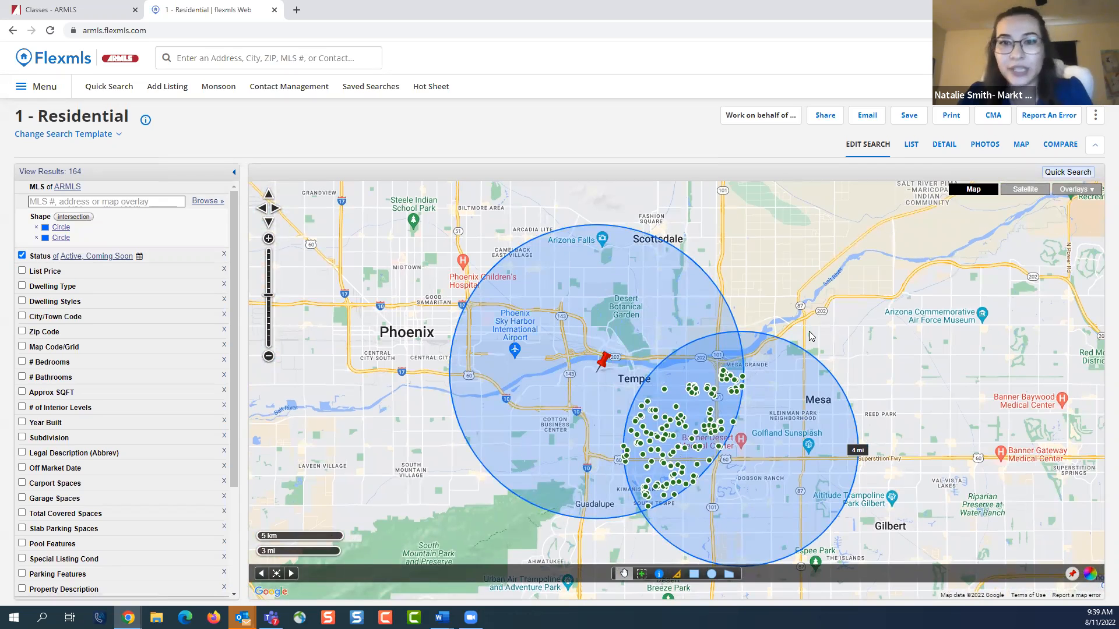
{"action": "left_click_drag", "start_coordinate": [880, 334], "coordinate": [850, 271]}
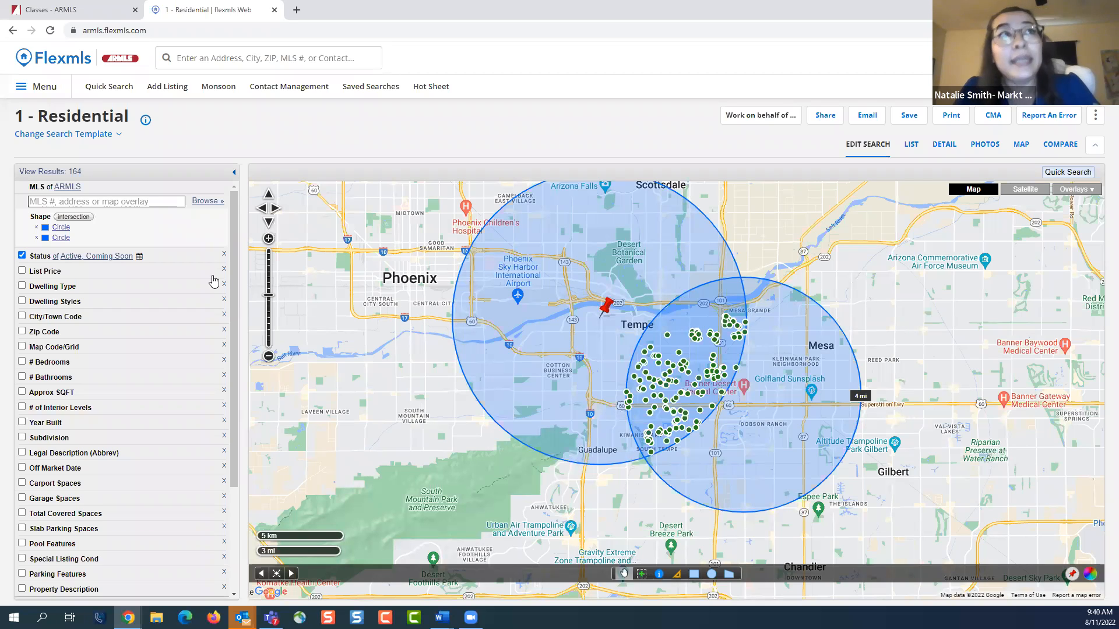
Remove the radius circle around the pinned address from the search and open the info popup of the 4 mi circle
{"action": "left_click", "coordinate": [37, 238]}
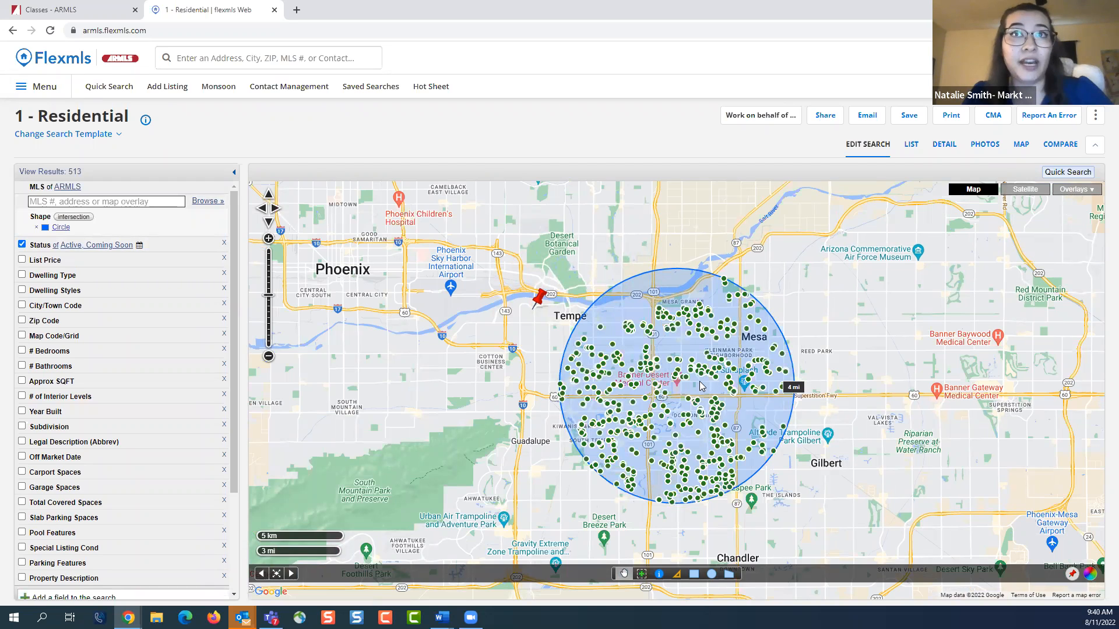
{"action": "left_click", "coordinate": [700, 383]}
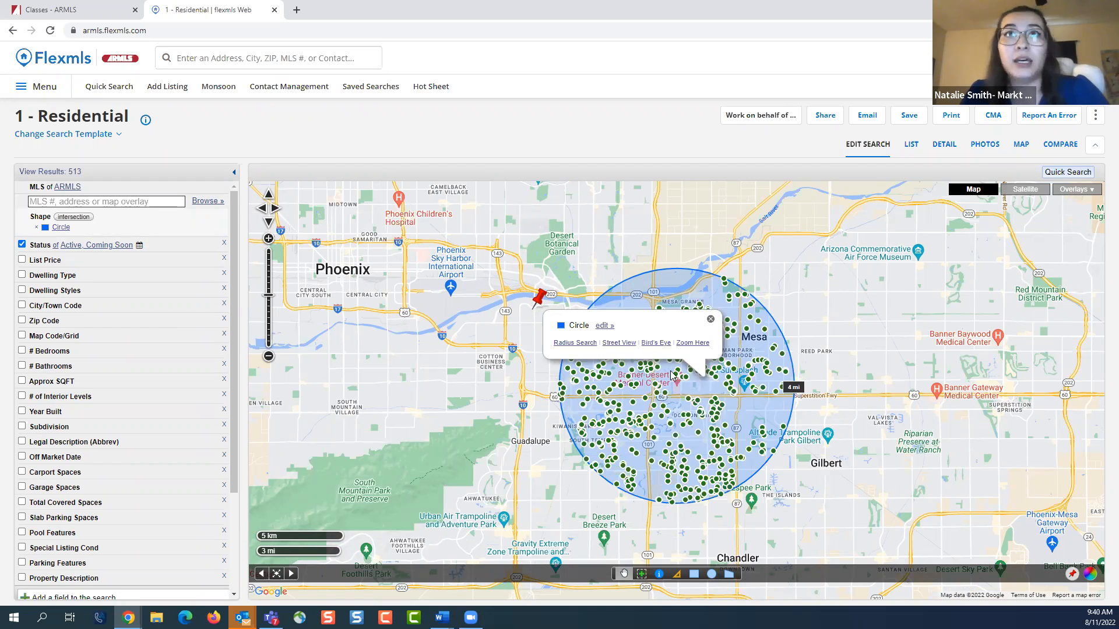
Change the color of the 4 mi circle to magenta
{"action": "left_click", "coordinate": [605, 325]}
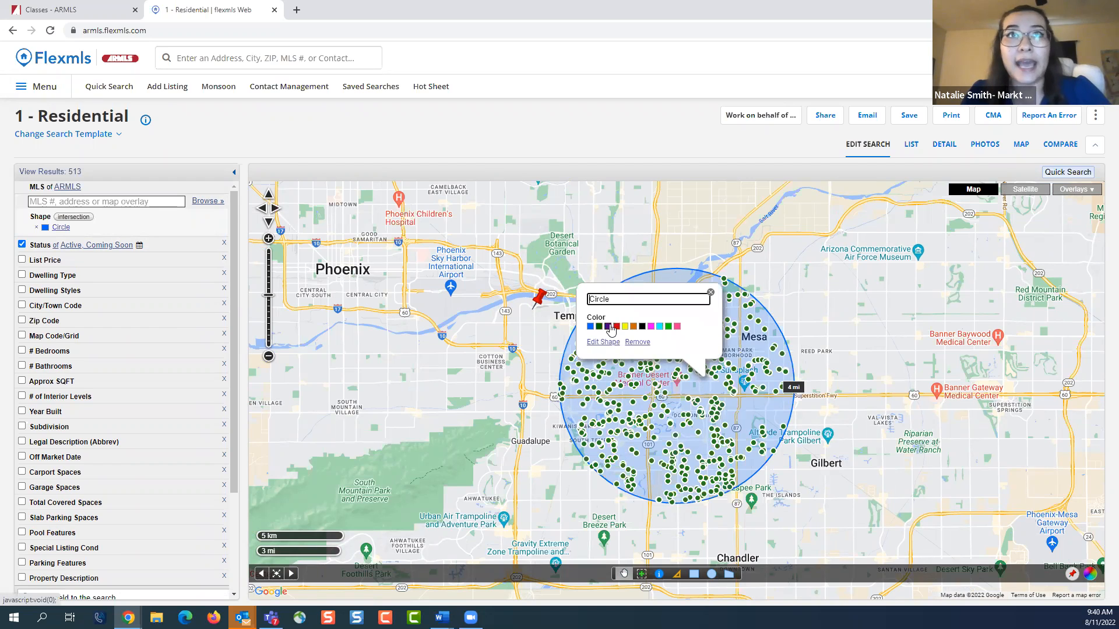
{"action": "left_click", "coordinate": [650, 327]}
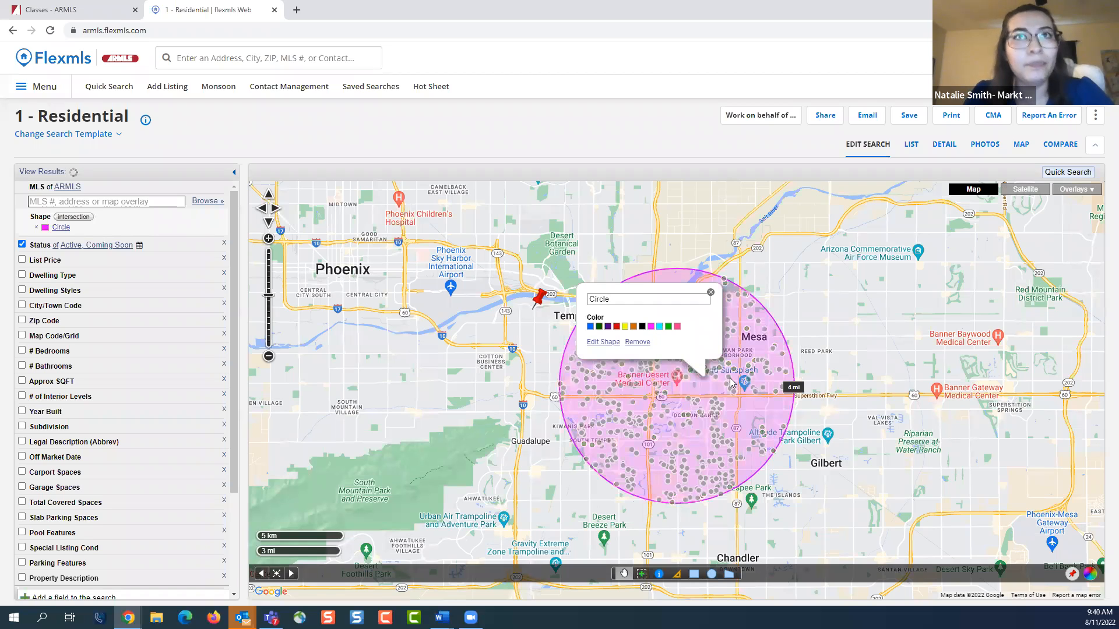
Edit the circle's shape by moving it east over Banner Gateway Medical Center and enlarging its radius, and leave shape editing
{"action": "left_click", "coordinate": [597, 343]}
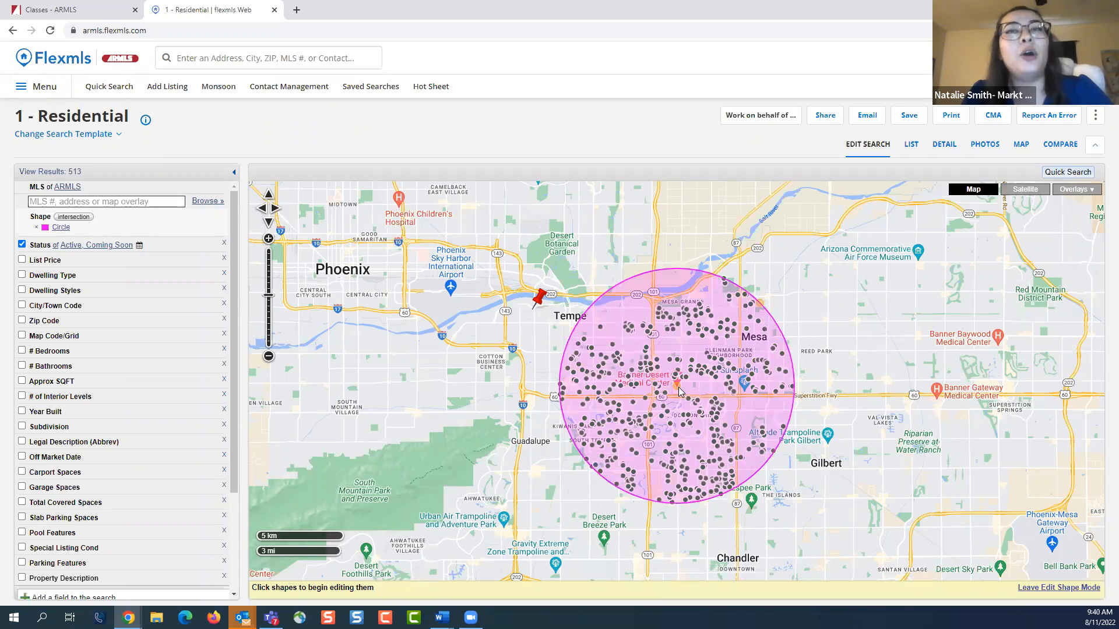
{"action": "left_click_drag", "start_coordinate": [677, 389], "coordinate": [936, 401]}
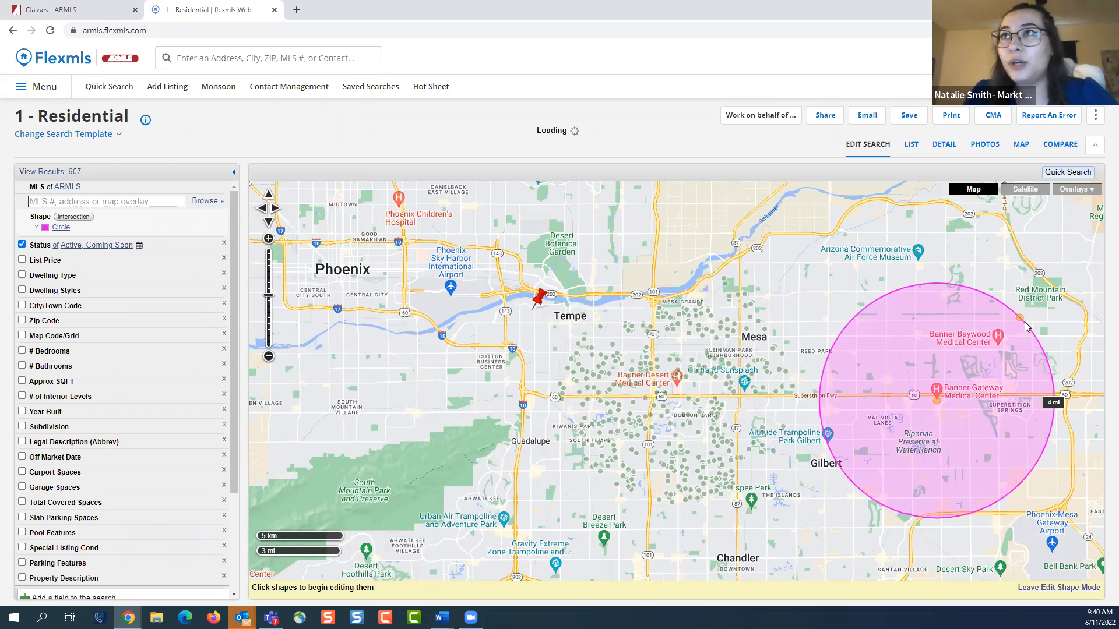
{"action": "left_click_drag", "start_coordinate": [1020, 321], "coordinate": [1008, 292]}
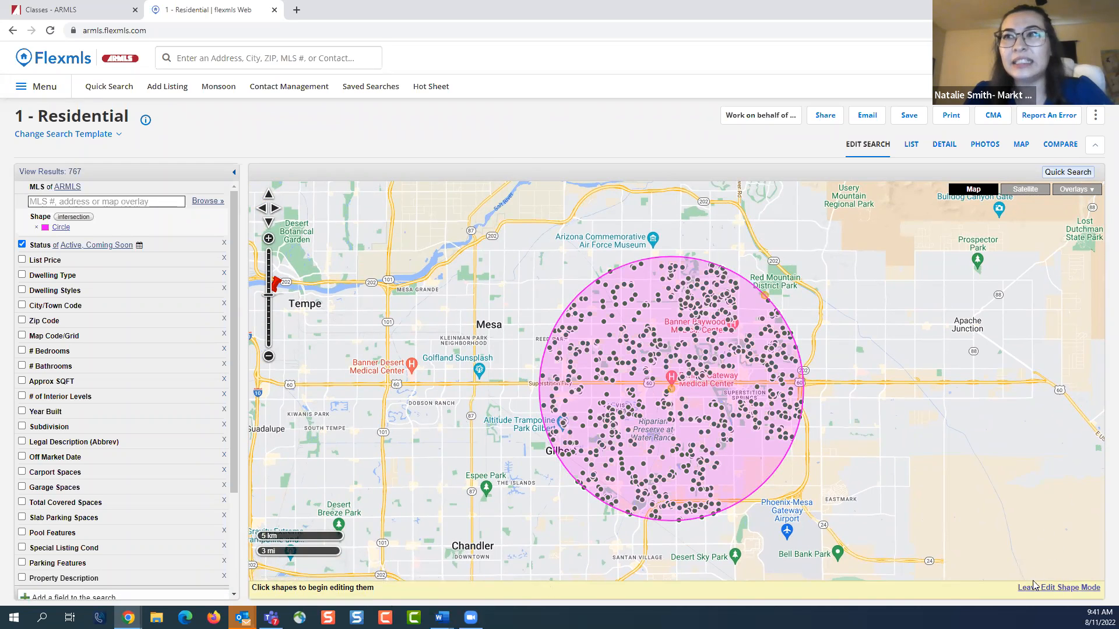
{"action": "left_click", "coordinate": [1055, 589]}
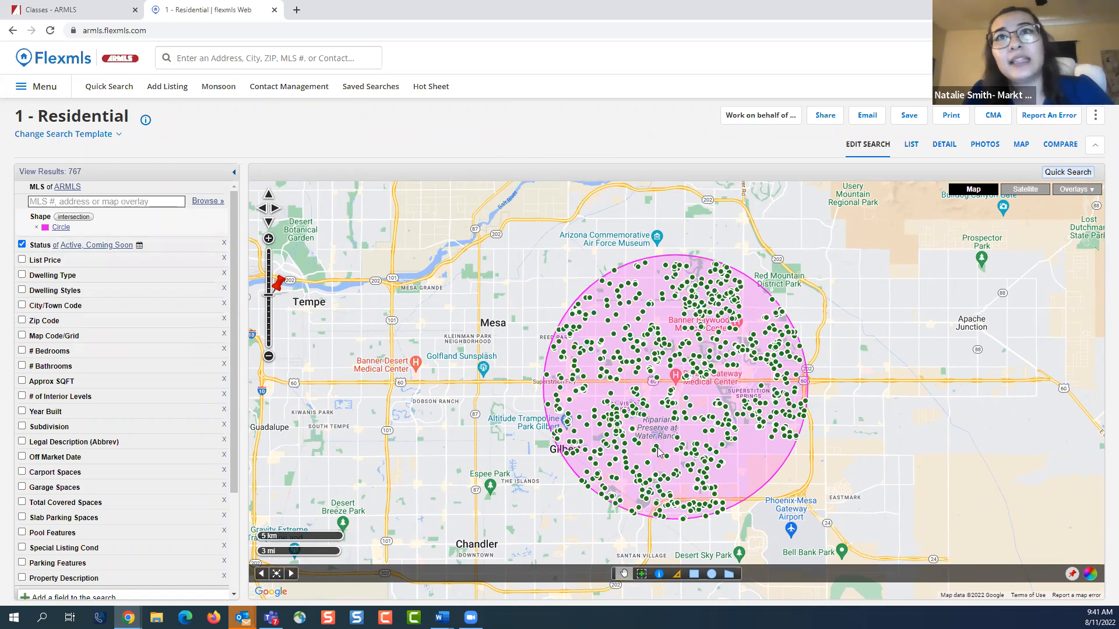
Remove the magenta circle from the map search through its edit options
{"action": "left_click", "coordinate": [745, 473]}
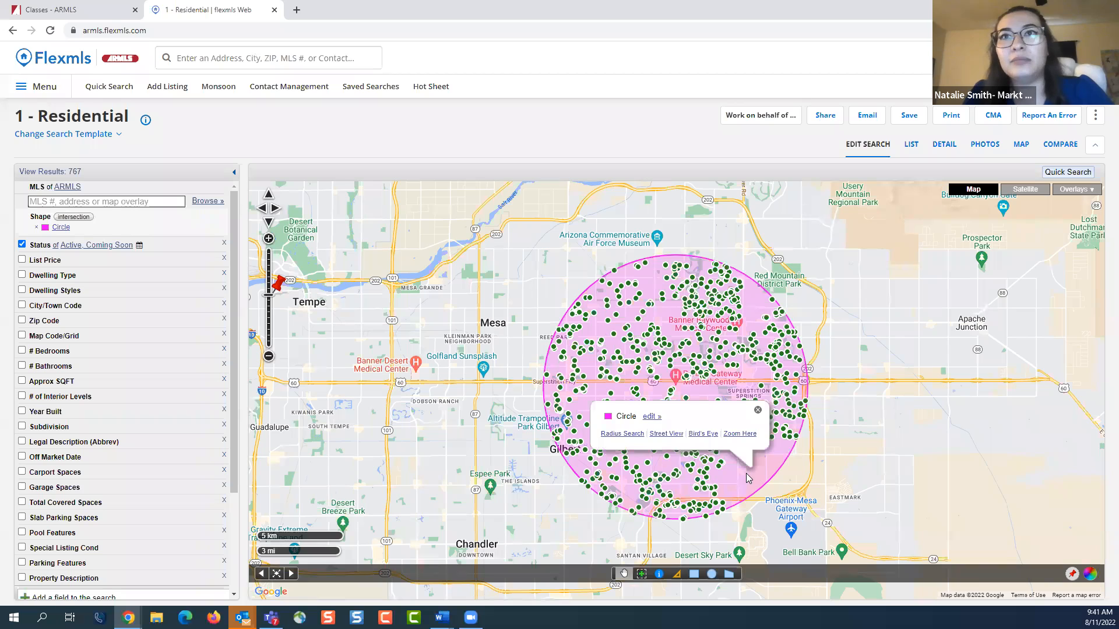
{"action": "left_click", "coordinate": [655, 419]}
{"action": "left_click", "coordinate": [684, 433]}
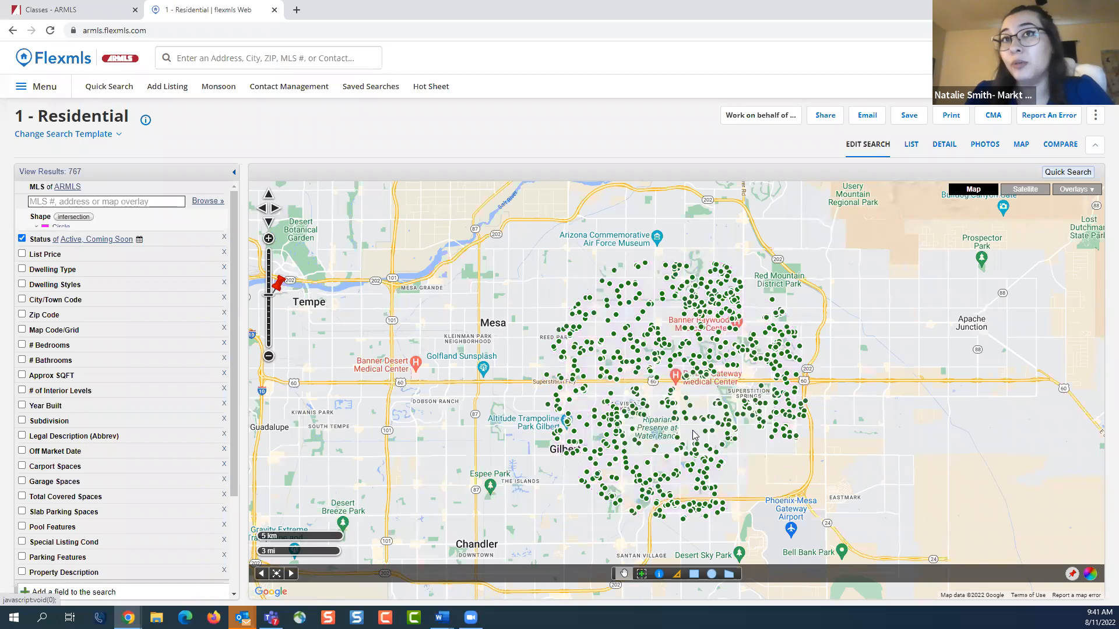
Start a fresh residential Quick Search and dismiss the listing matches dialog
{"action": "scroll", "coordinate": [704, 386], "scroll_direction": "down", "scroll_amount": 3}
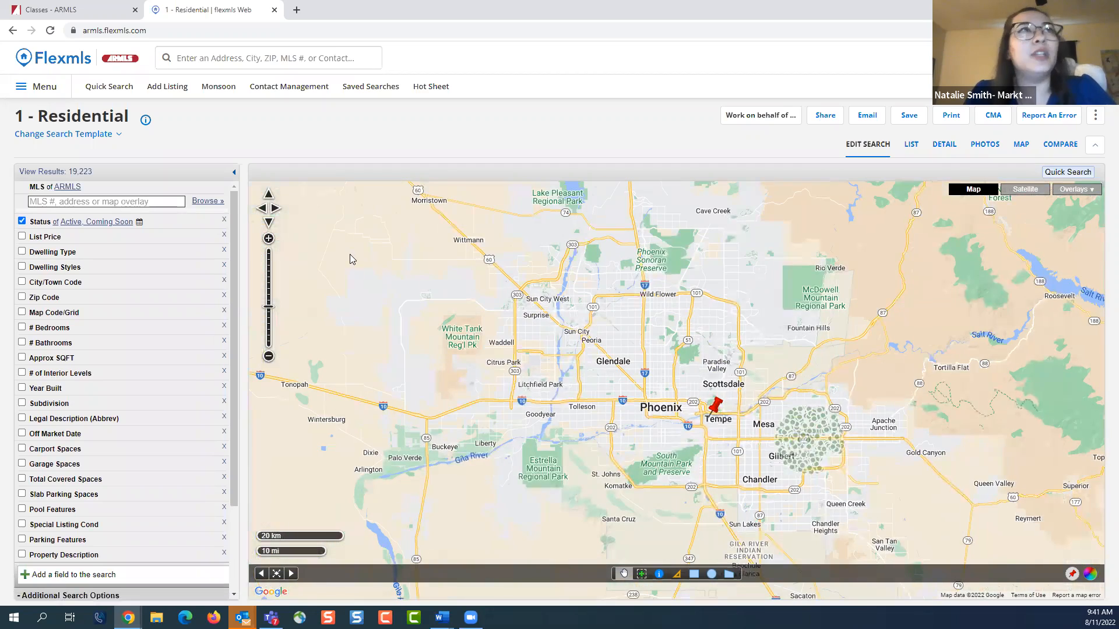
{"action": "left_click", "coordinate": [117, 91]}
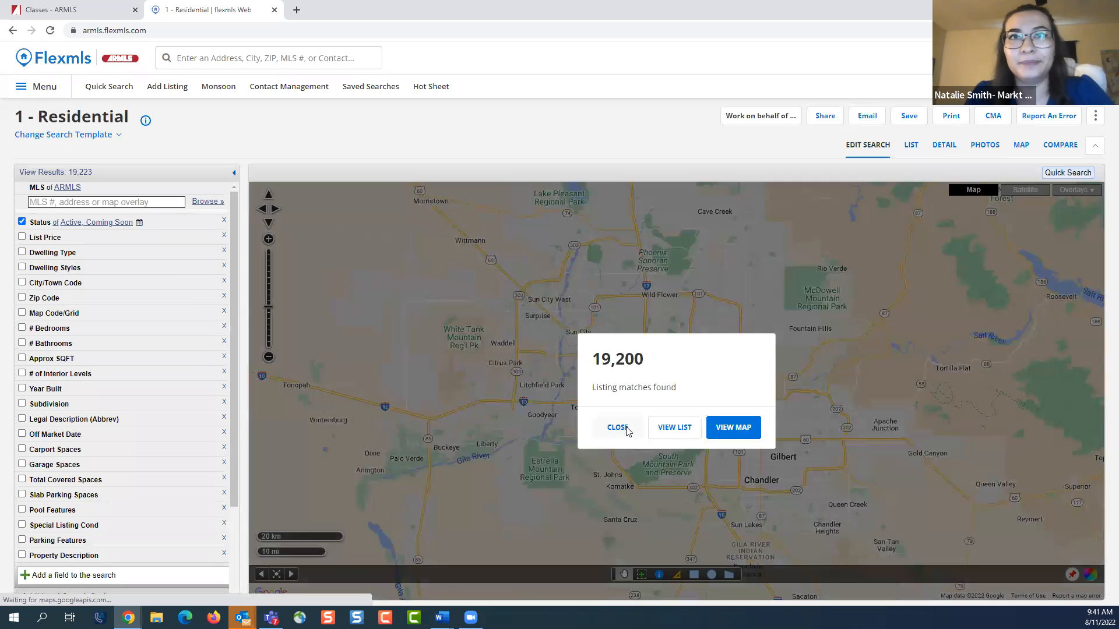
{"action": "left_click", "coordinate": [625, 429]}
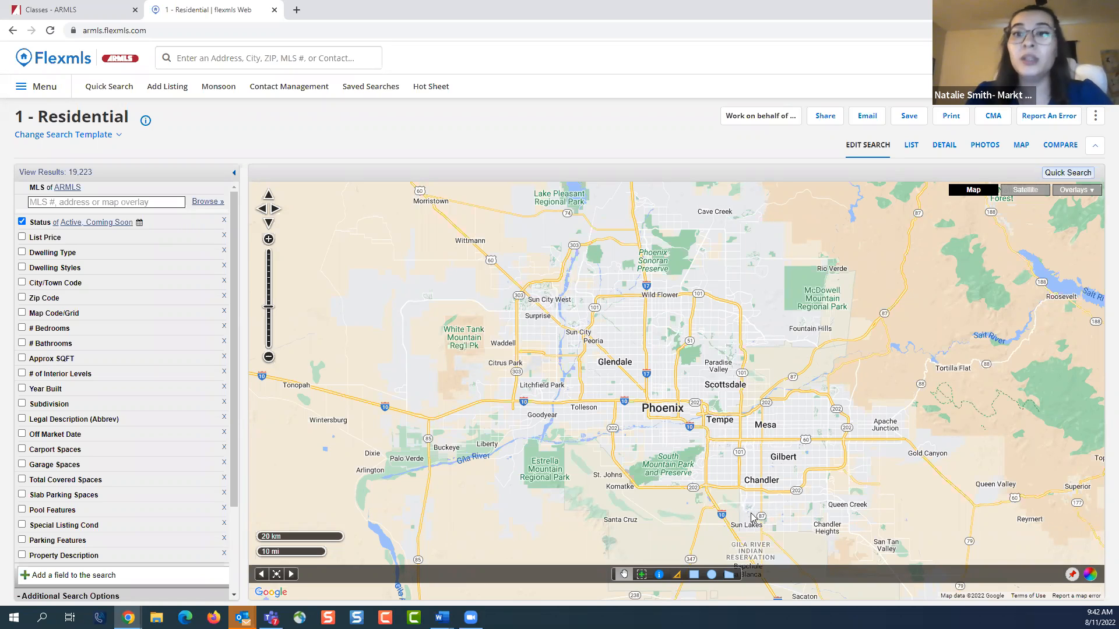
Show the FEMA Flood Zones overlay on the map and examine the flood areas around north Phoenix
{"action": "left_click", "coordinate": [1075, 193]}
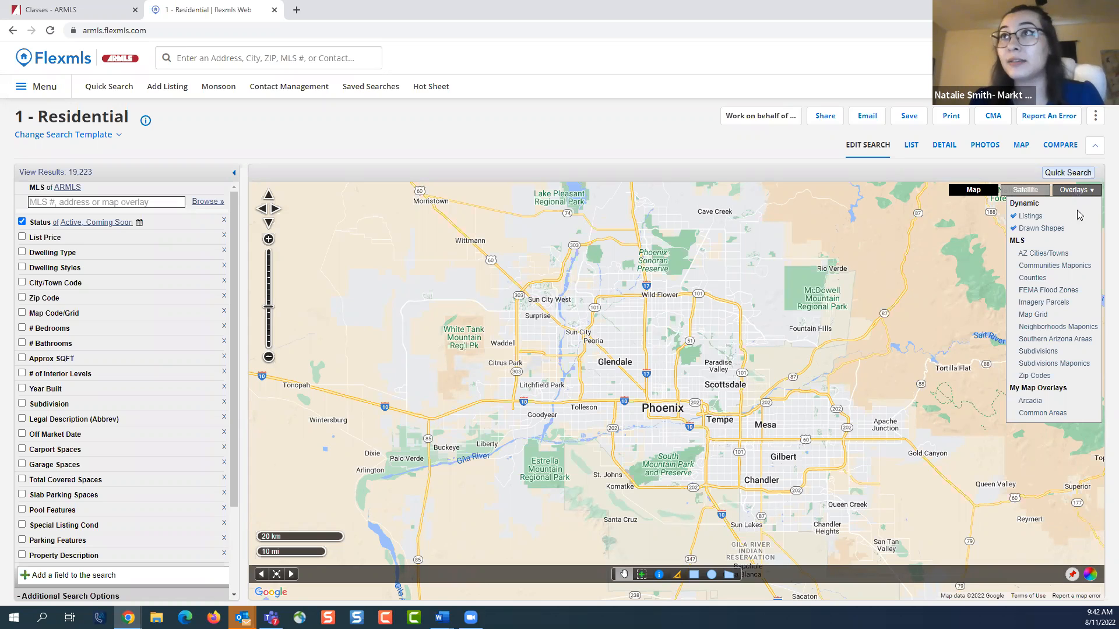
{"action": "left_click", "coordinate": [1061, 290]}
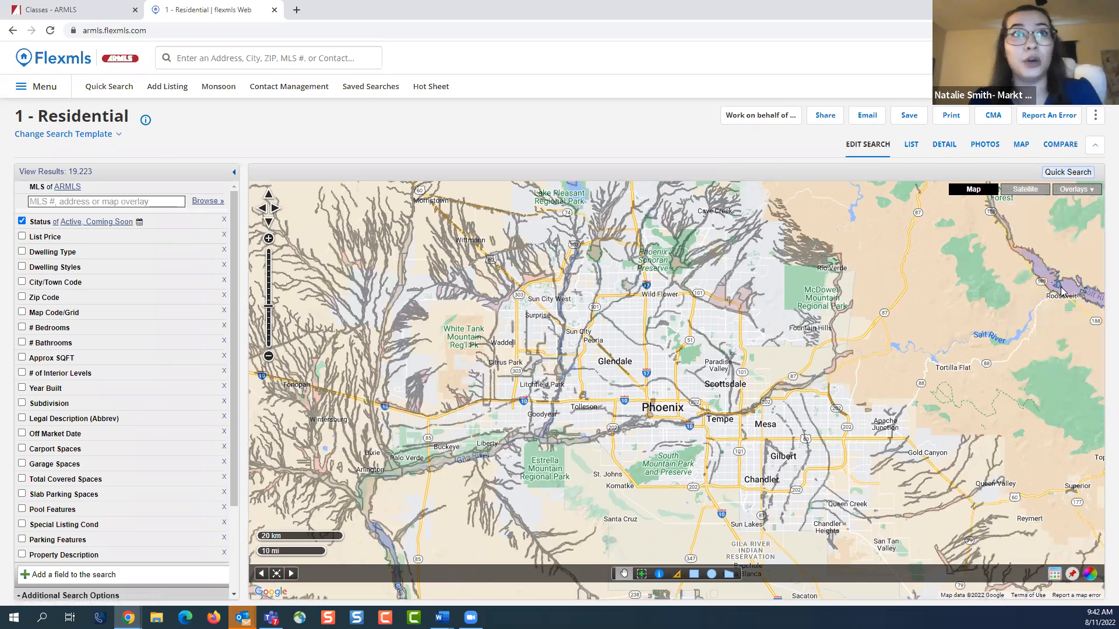
{"action": "scroll", "coordinate": [726, 284], "scroll_direction": "up", "scroll_amount": 1}
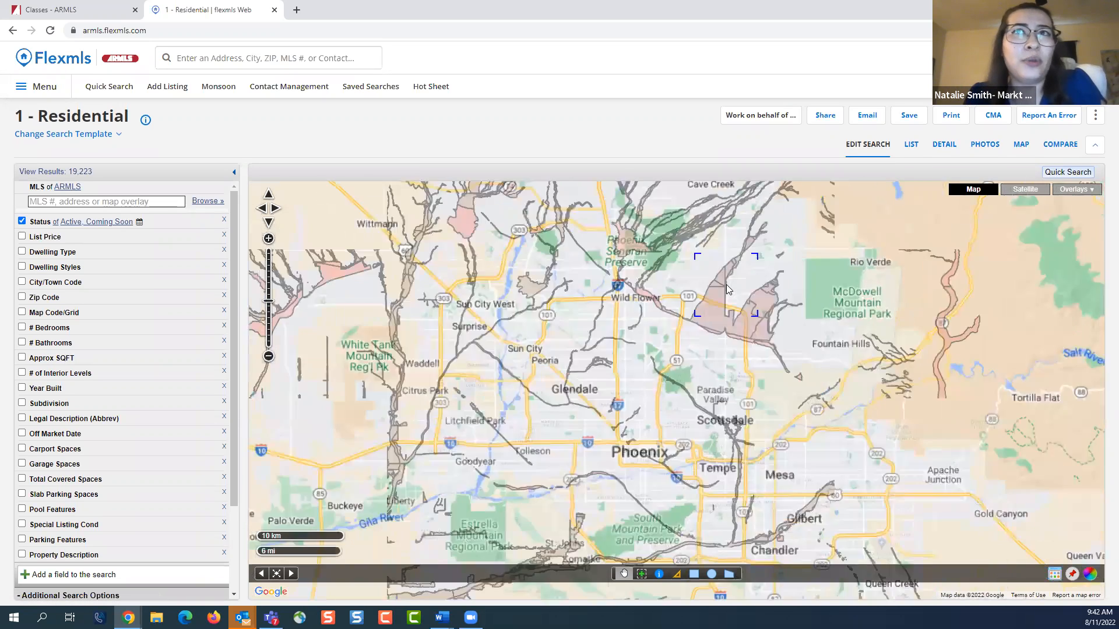
{"action": "left_click_drag", "start_coordinate": [716, 298], "coordinate": [732, 279]}
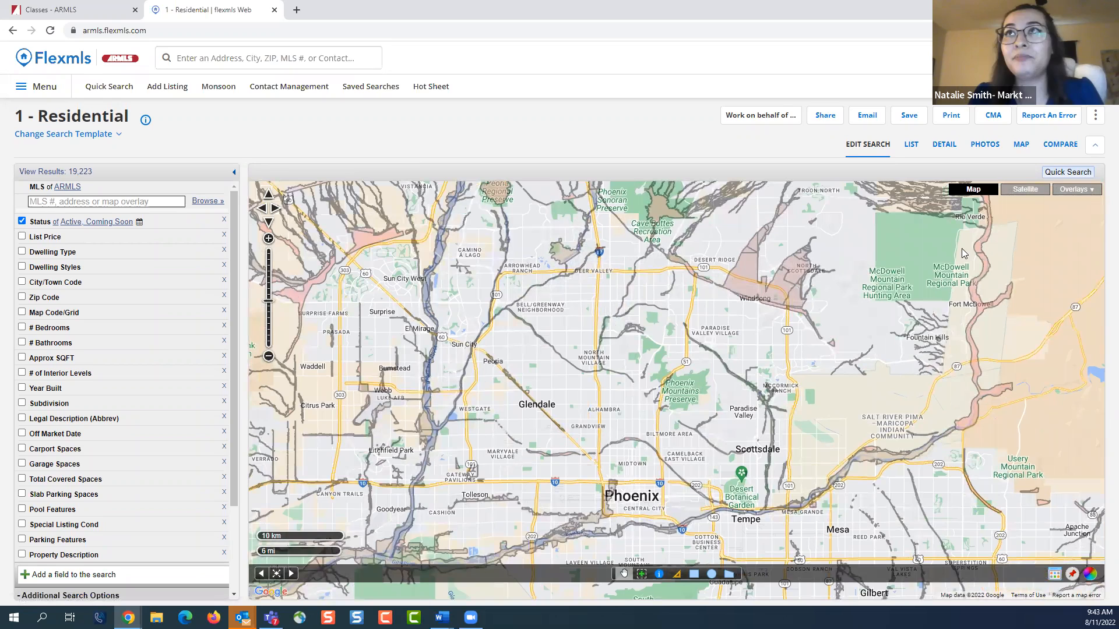
Add the AZ Cities/Towns overlay to the map and examine the city boundaries around Scottsdale
{"action": "left_click", "coordinate": [1074, 189]}
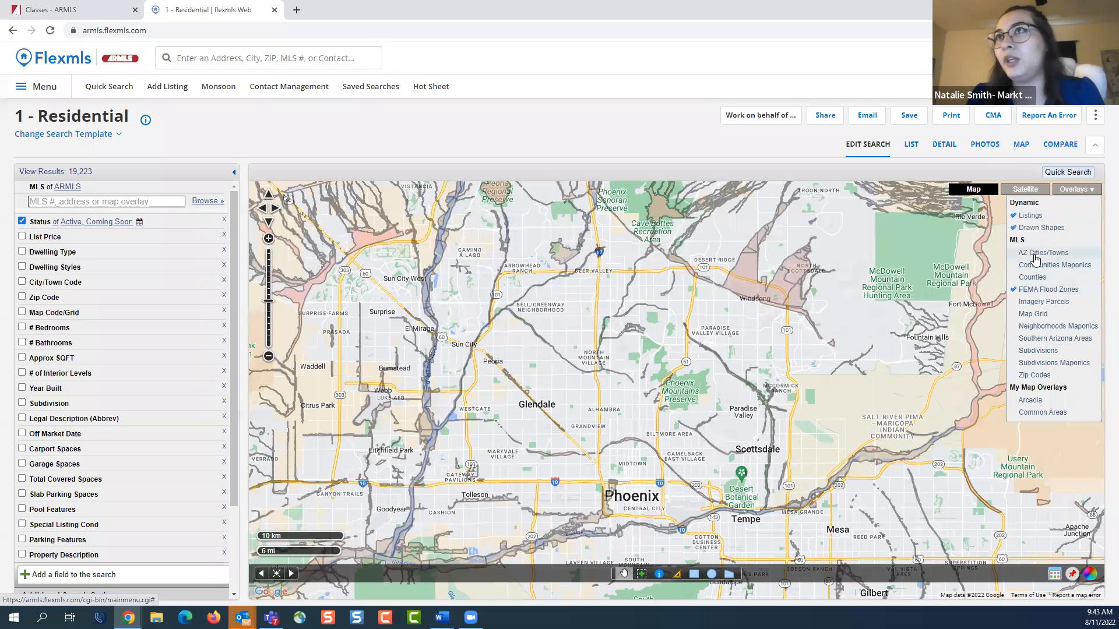
{"action": "left_click", "coordinate": [1035, 255]}
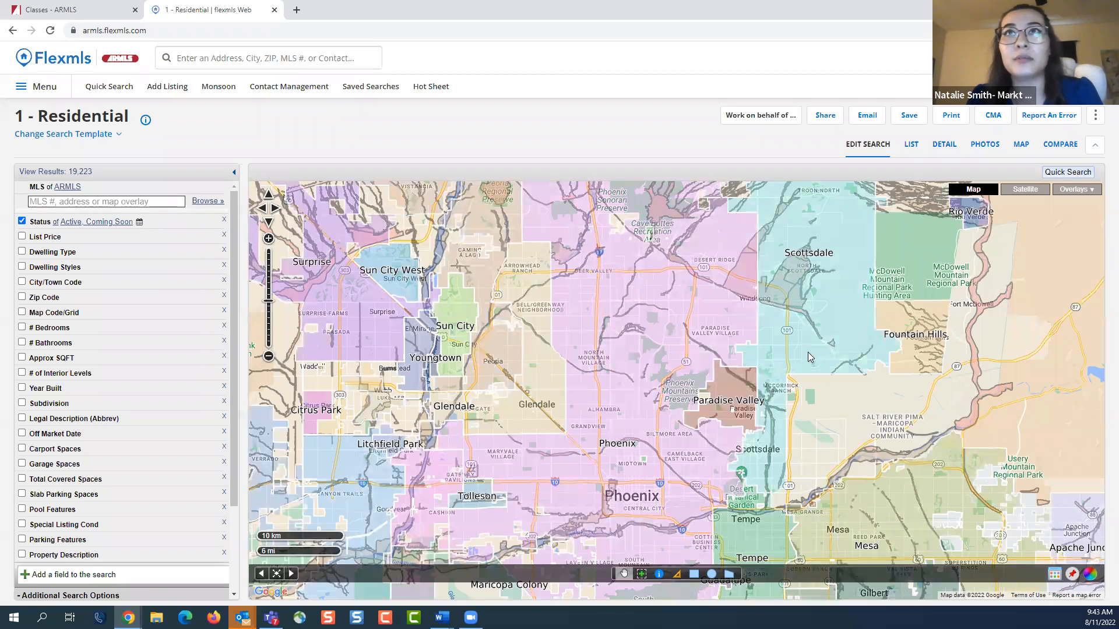
{"action": "left_click_drag", "start_coordinate": [849, 310], "coordinate": [810, 394]}
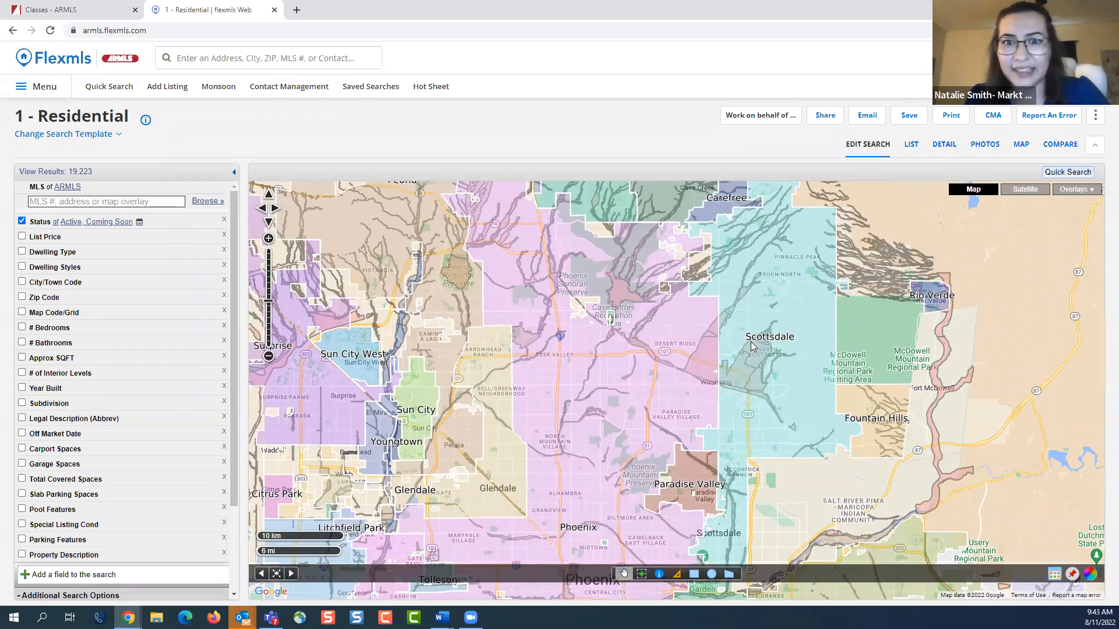
Turn off the AZ Cities/Towns and FEMA Flood Zones overlays
{"action": "left_click", "coordinate": [1056, 190]}
{"action": "left_click", "coordinate": [1052, 251]}
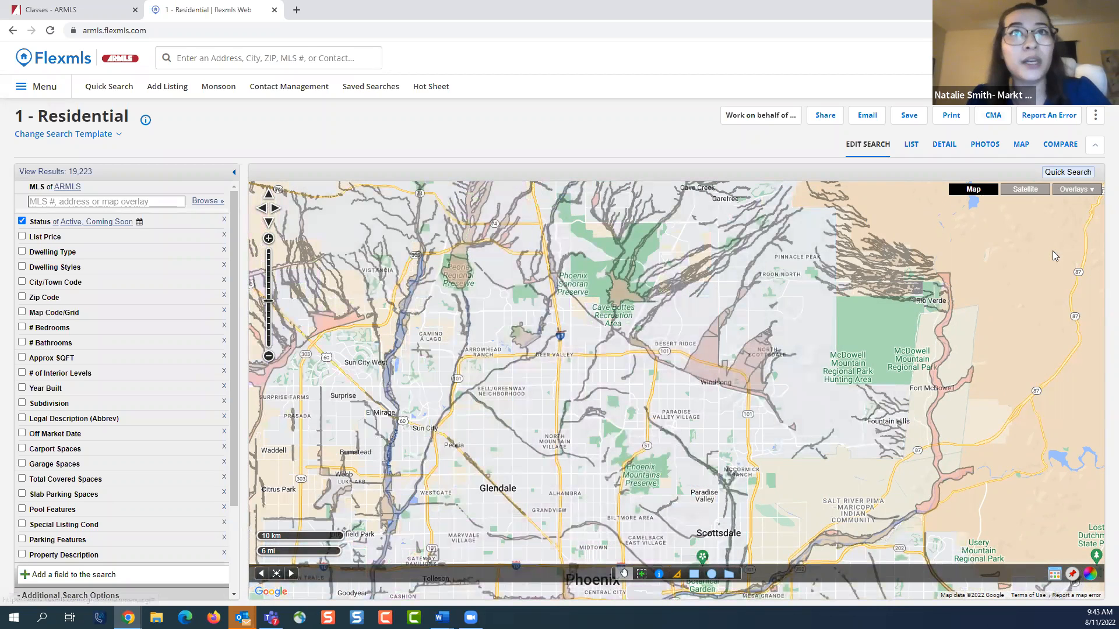
{"action": "left_click", "coordinate": [1075, 190]}
{"action": "left_click", "coordinate": [1051, 288]}
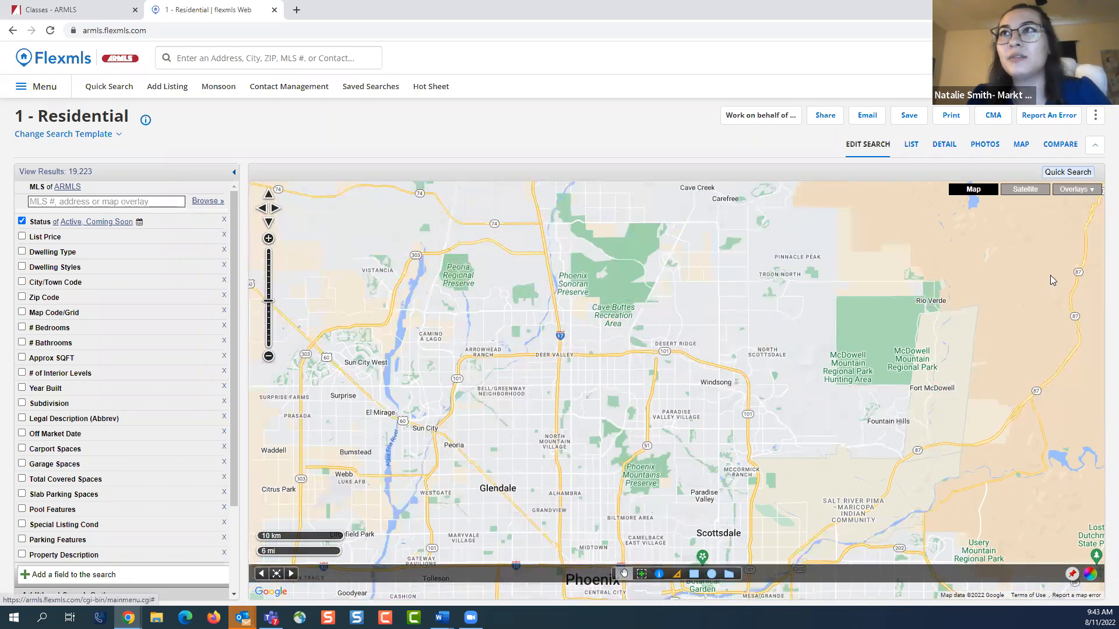
View the AZ Cities/Towns overlay on its own across the Phoenix area and hide it again
{"action": "left_click", "coordinate": [1075, 190]}
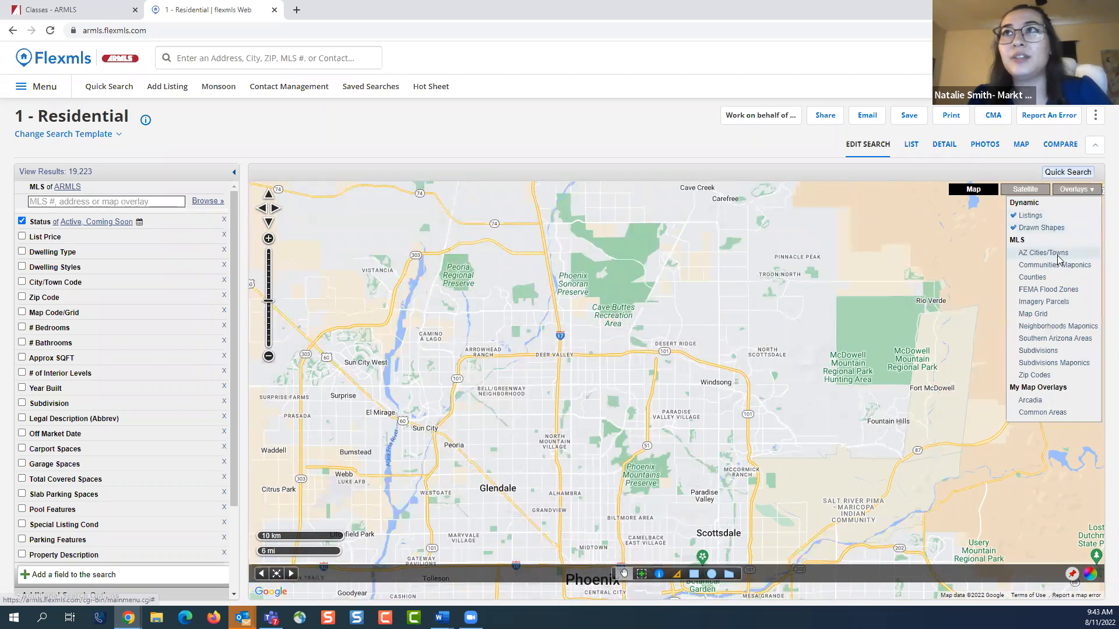
{"action": "left_click", "coordinate": [1058, 256]}
{"action": "left_click_drag", "start_coordinate": [960, 357], "coordinate": [970, 249]}
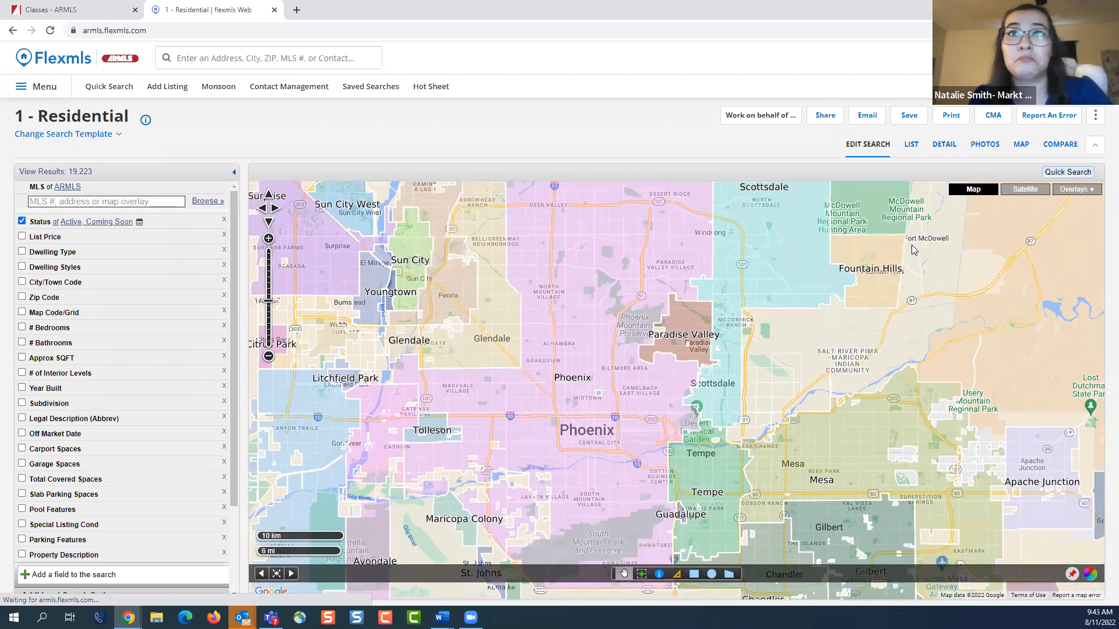
{"action": "left_click", "coordinate": [1075, 190]}
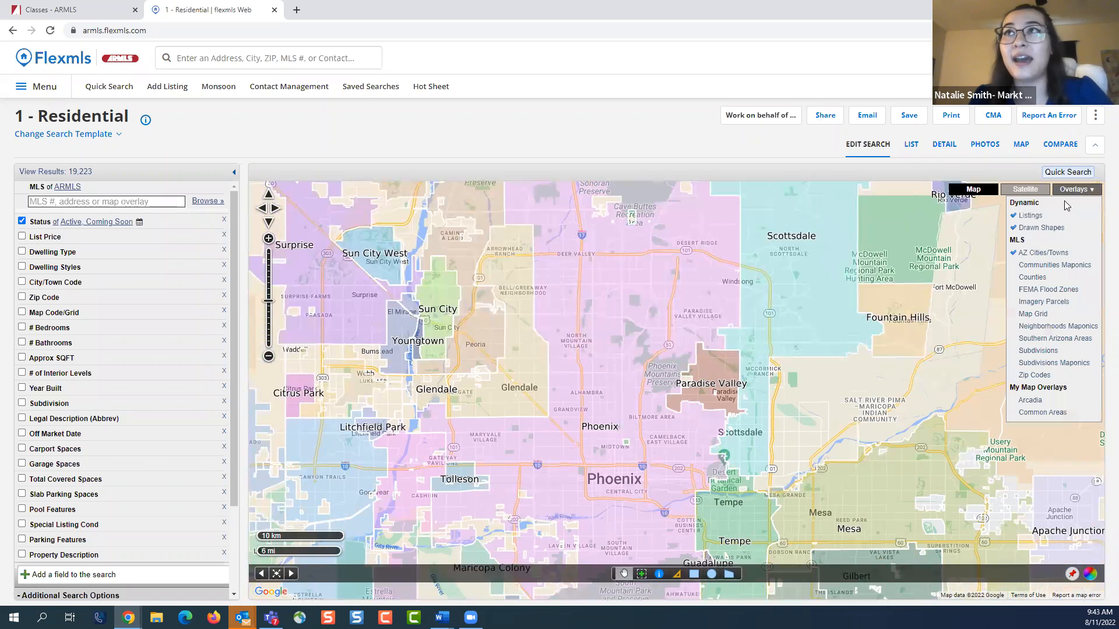
{"action": "left_click", "coordinate": [1042, 257]}
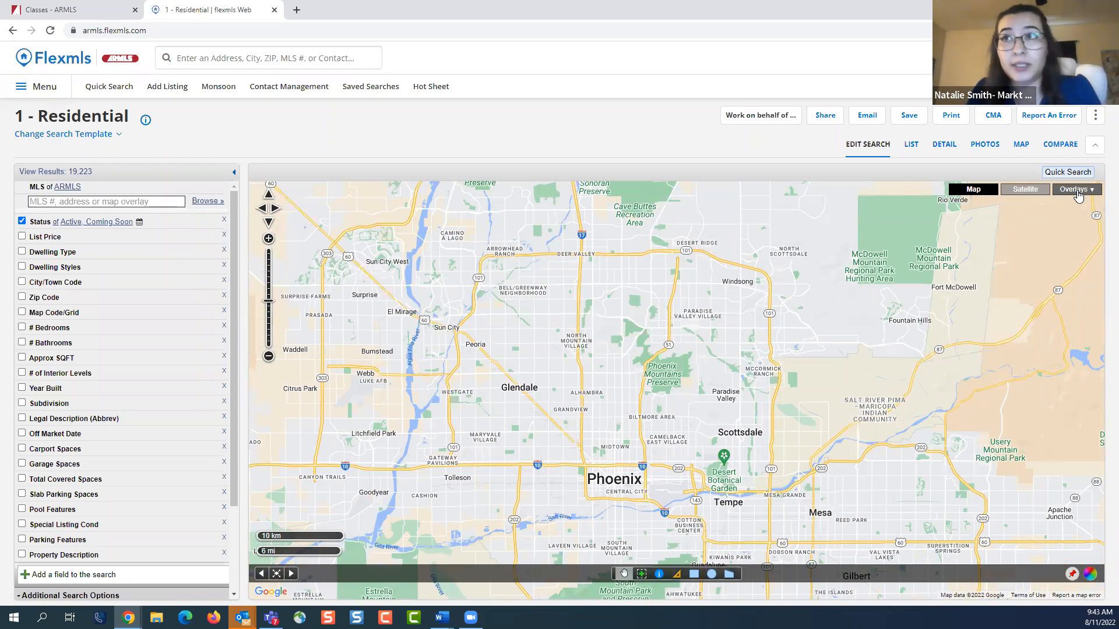
Show the Zip Codes overlay, examine the zip code boundaries around Phoenix and Scottsdale, and turn the overlay off
{"action": "left_click", "coordinate": [1078, 193]}
{"action": "left_click", "coordinate": [1048, 373]}
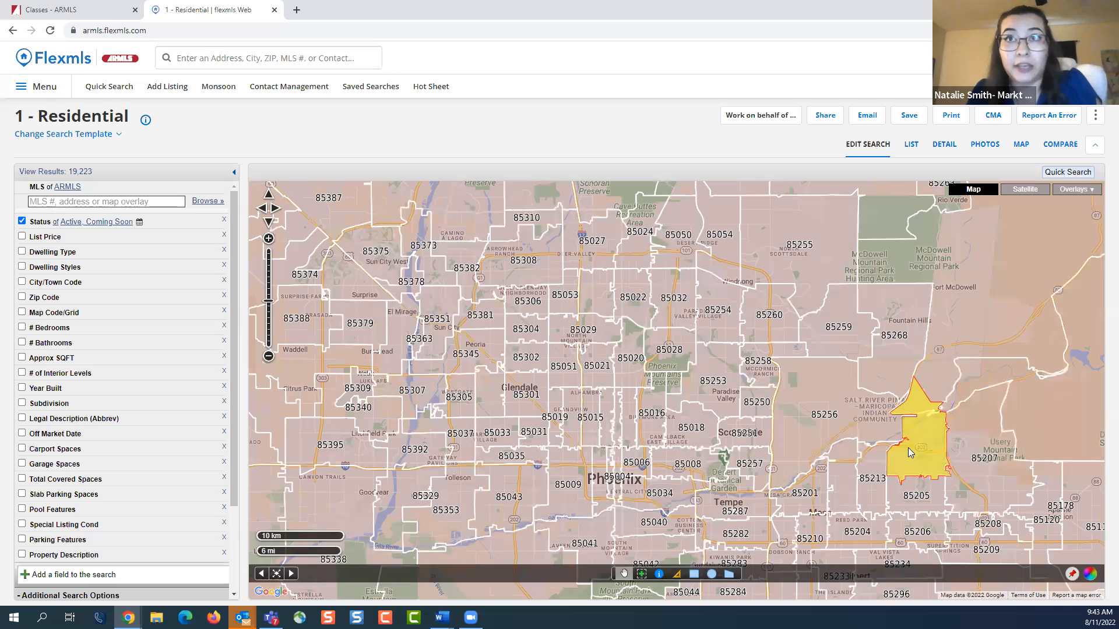
{"action": "left_click_drag", "start_coordinate": [908, 447], "coordinate": [889, 392]}
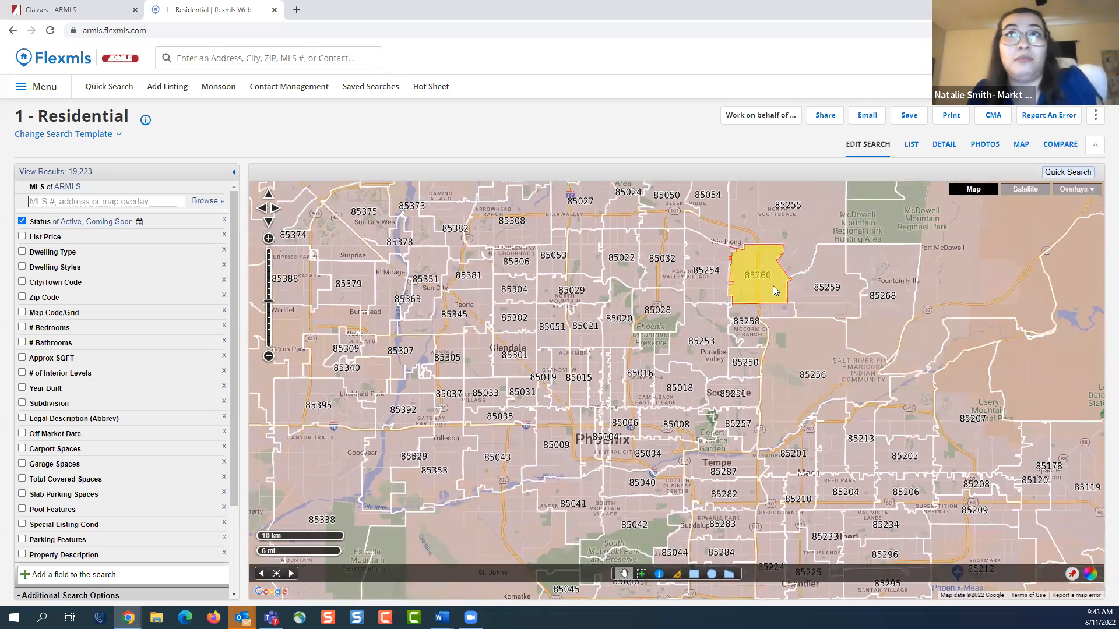
{"action": "left_click_drag", "start_coordinate": [772, 287], "coordinate": [765, 301]}
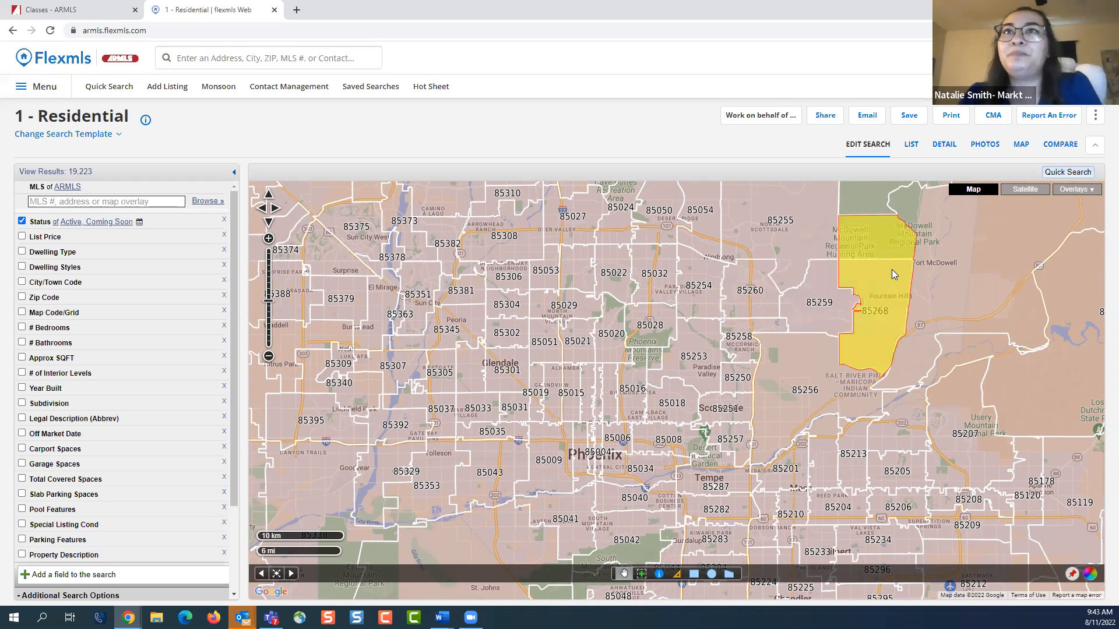
{"action": "left_click", "coordinate": [1069, 190]}
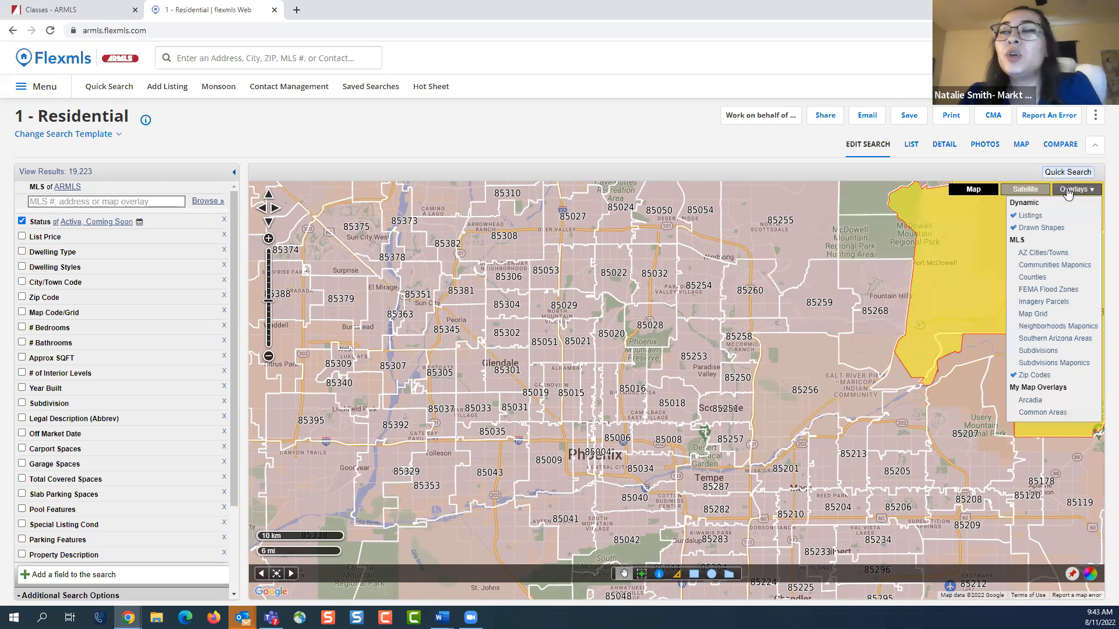
{"action": "left_click", "coordinate": [1039, 376]}
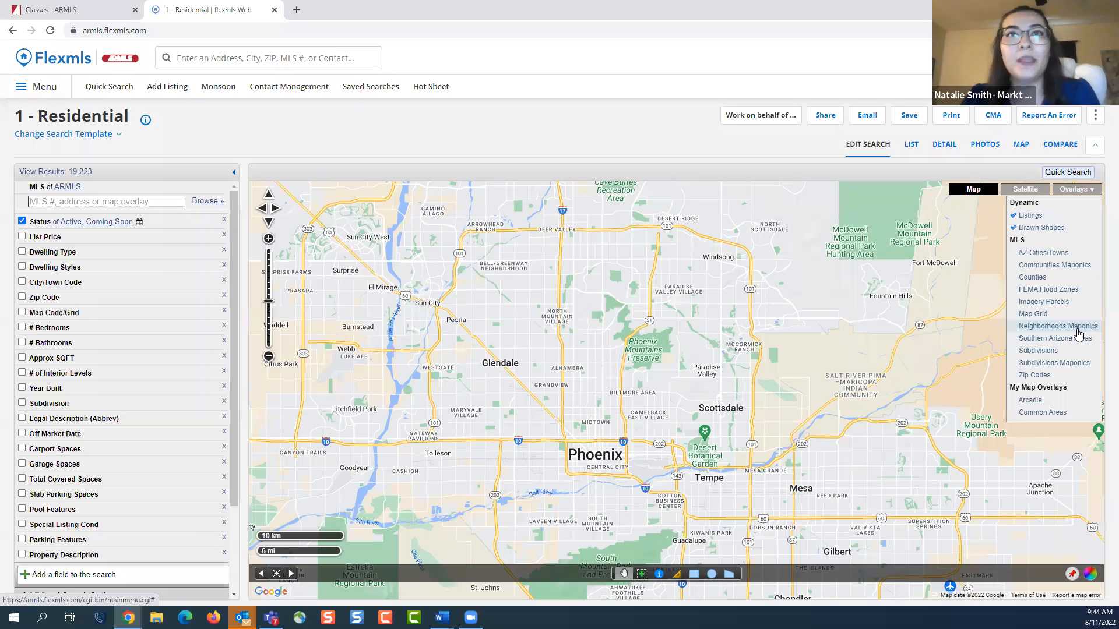
Show the Neighborhoods Maponics overlay and bring the Arcadia neighborhood between Phoenix and Scottsdale into view
{"action": "left_click", "coordinate": [1057, 327]}
{"action": "left_click_drag", "start_coordinate": [773, 258], "coordinate": [760, 355]}
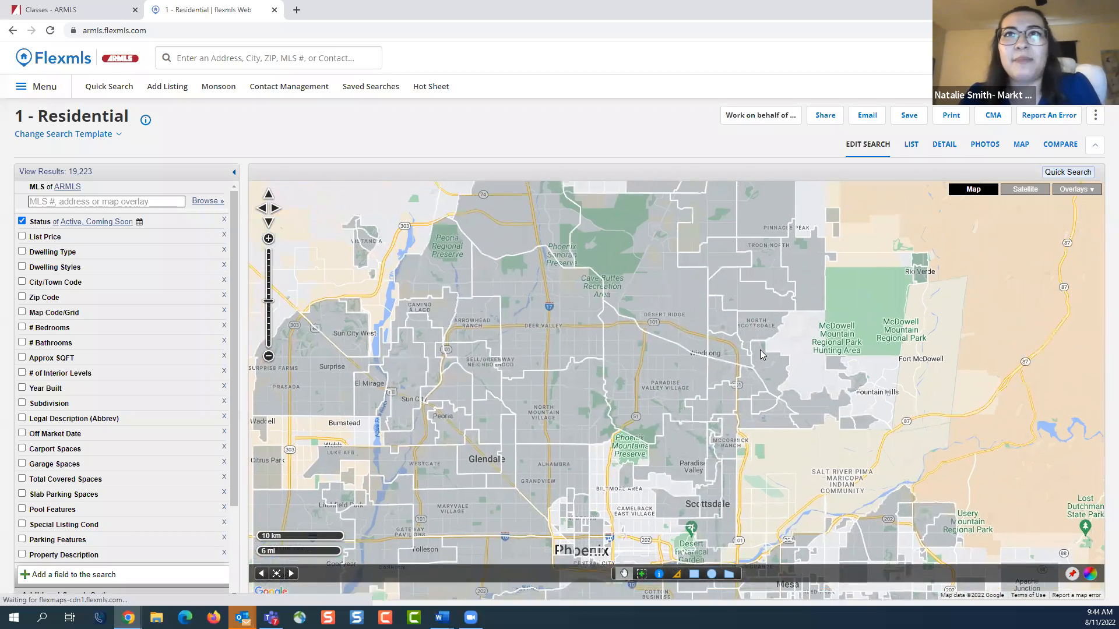
{"action": "scroll", "coordinate": [760, 355], "scroll_direction": "up", "scroll_amount": 3}
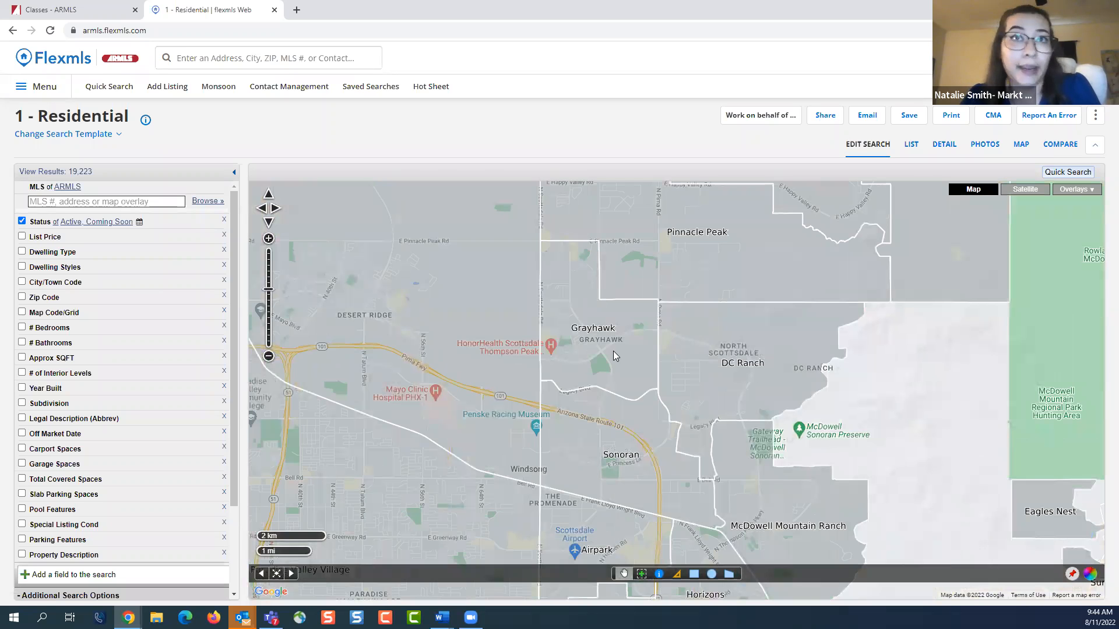
{"action": "left_click_drag", "start_coordinate": [762, 347], "coordinate": [751, 248]}
{"action": "left_click_drag", "start_coordinate": [779, 380], "coordinate": [812, 221]}
{"action": "left_click_drag", "start_coordinate": [652, 459], "coordinate": [755, 286]}
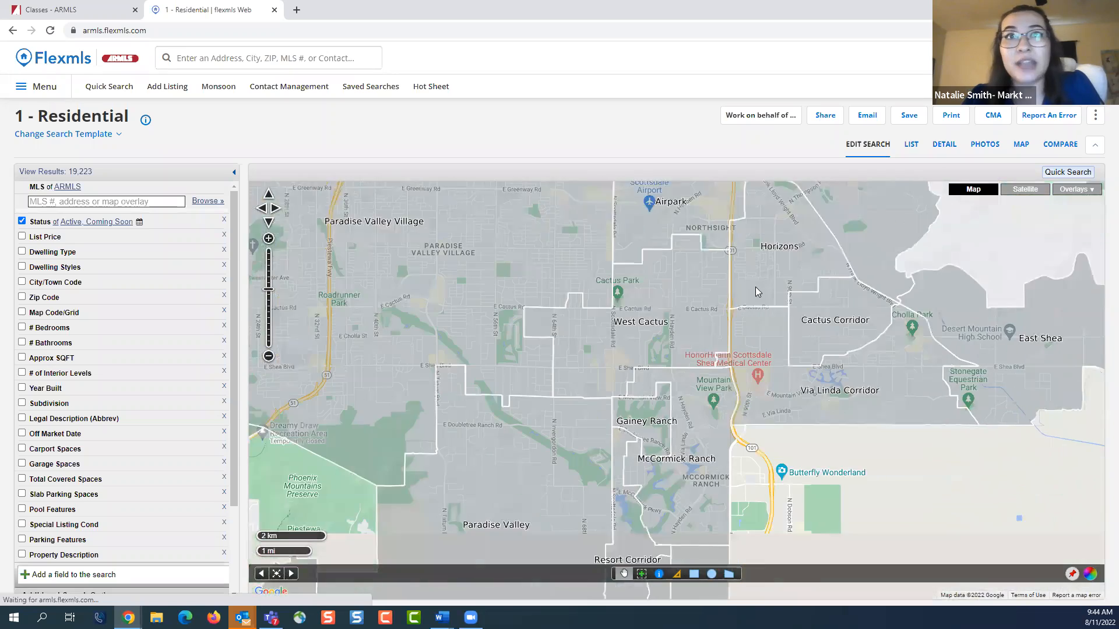
{"action": "left_click_drag", "start_coordinate": [668, 502], "coordinate": [757, 335]}
{"action": "left_click_drag", "start_coordinate": [685, 504], "coordinate": [671, 418]}
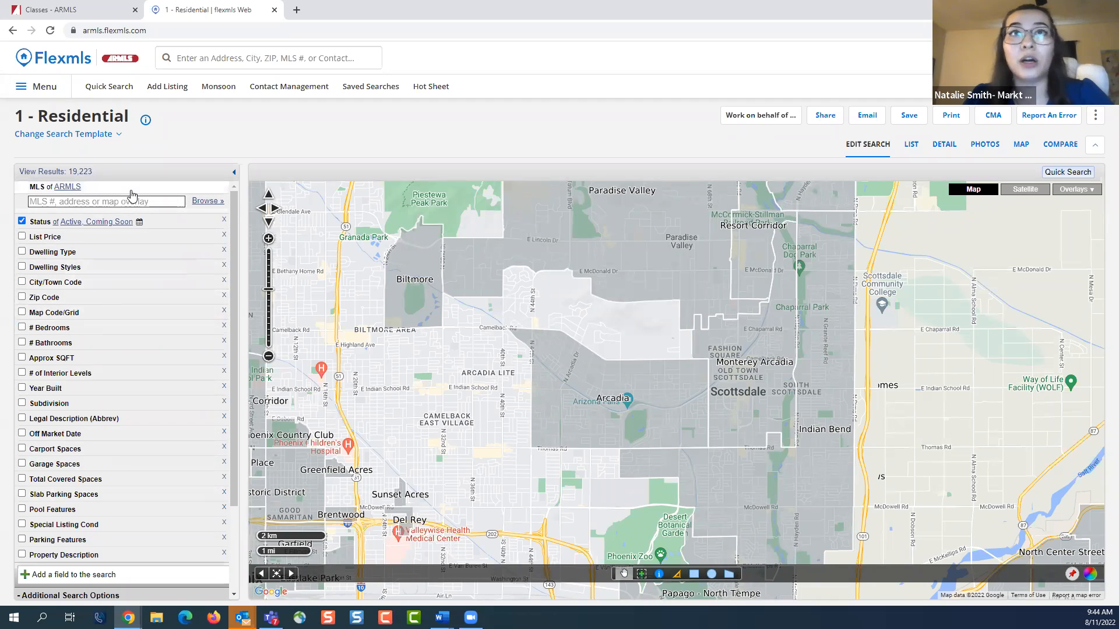
Draw a search polygon tracing the Arcadia neighborhood boundary between Camelback Rd and Thomas Rd on the map
{"action": "left_click", "coordinate": [728, 575]}
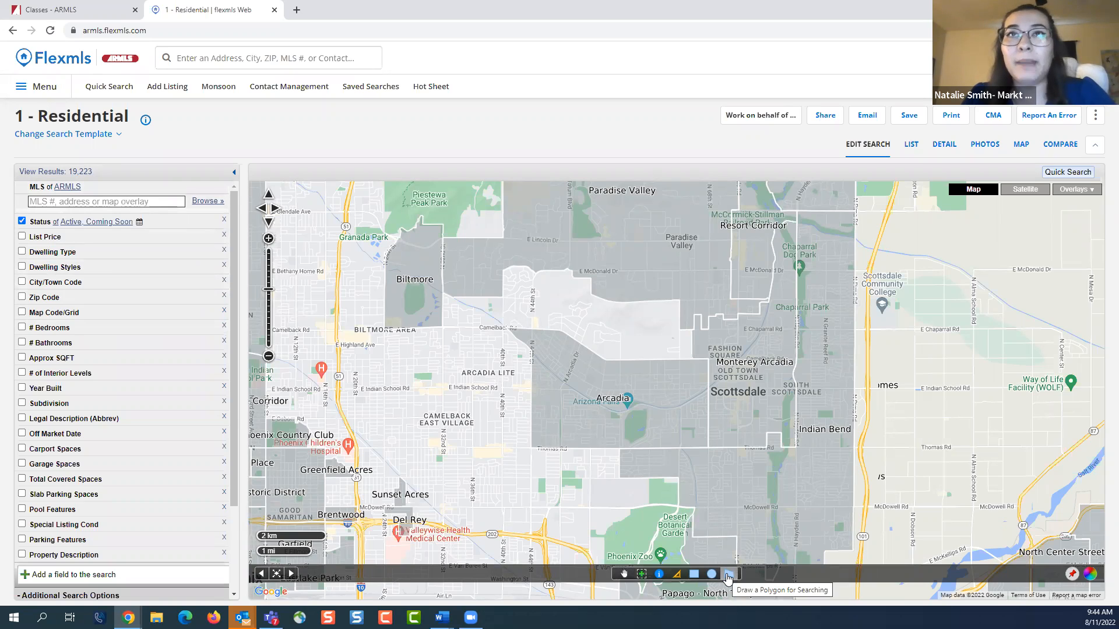
{"action": "left_click", "coordinate": [708, 448]}
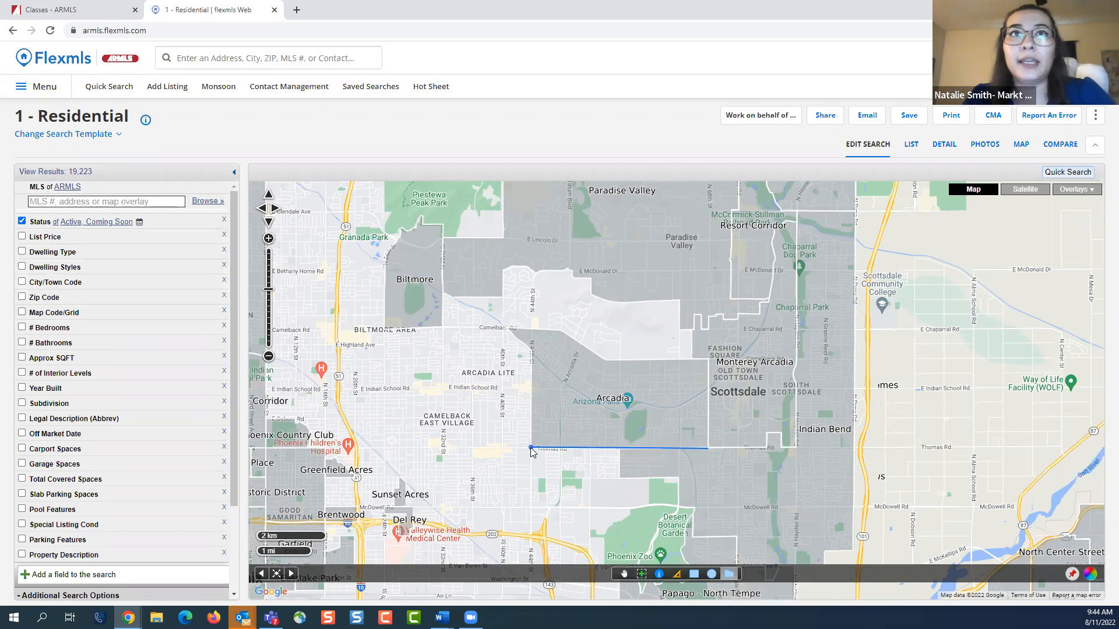
{"action": "left_click", "coordinate": [530, 447]}
{"action": "left_click", "coordinate": [530, 353]}
{"action": "left_click", "coordinate": [507, 328]}
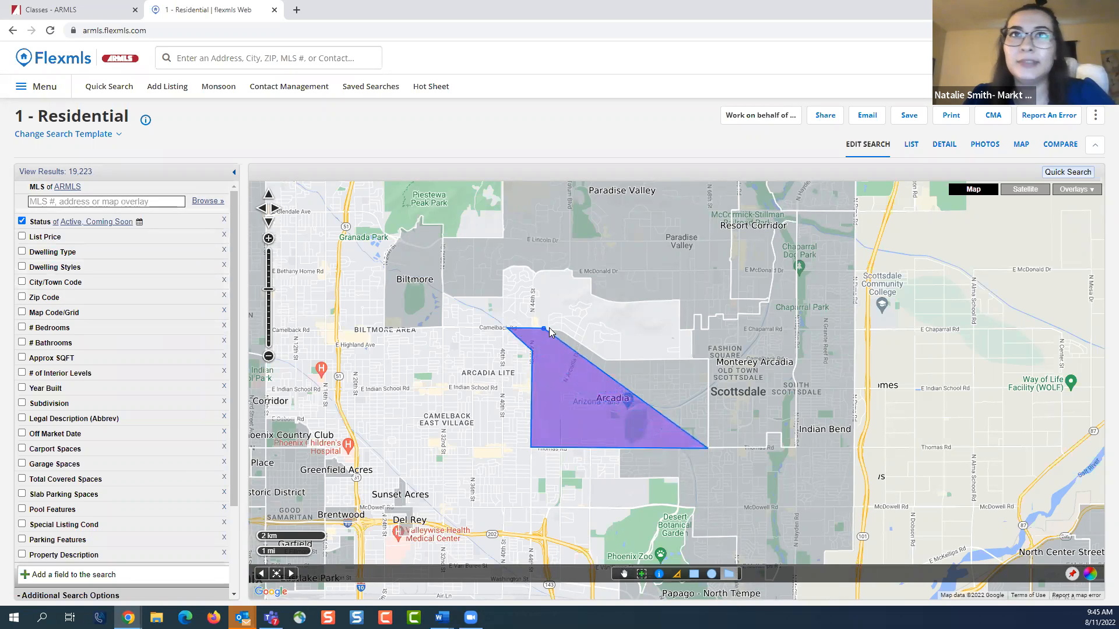
{"action": "left_click", "coordinate": [561, 330]}
{"action": "left_click", "coordinate": [604, 361]}
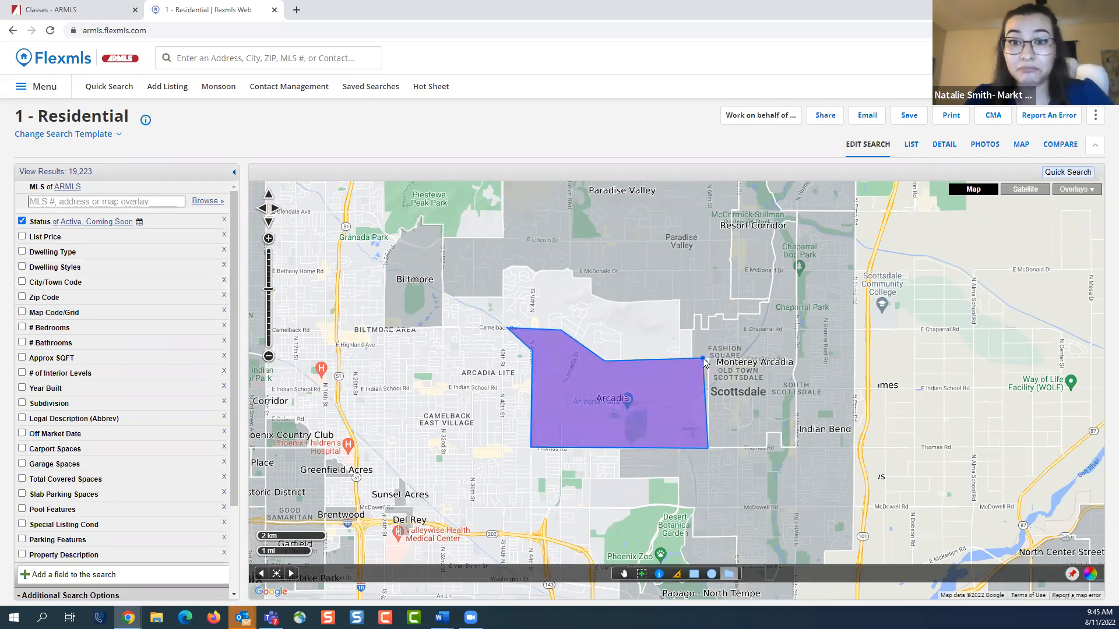
{"action": "left_click", "coordinate": [703, 359]}
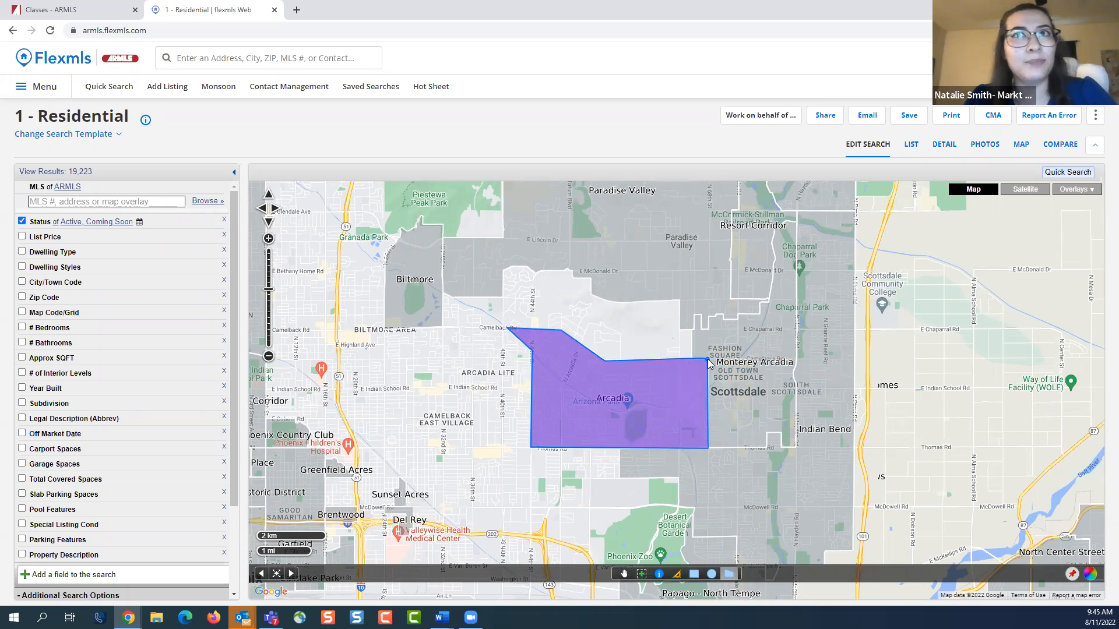
{"action": "double_click", "coordinate": [709, 362]}
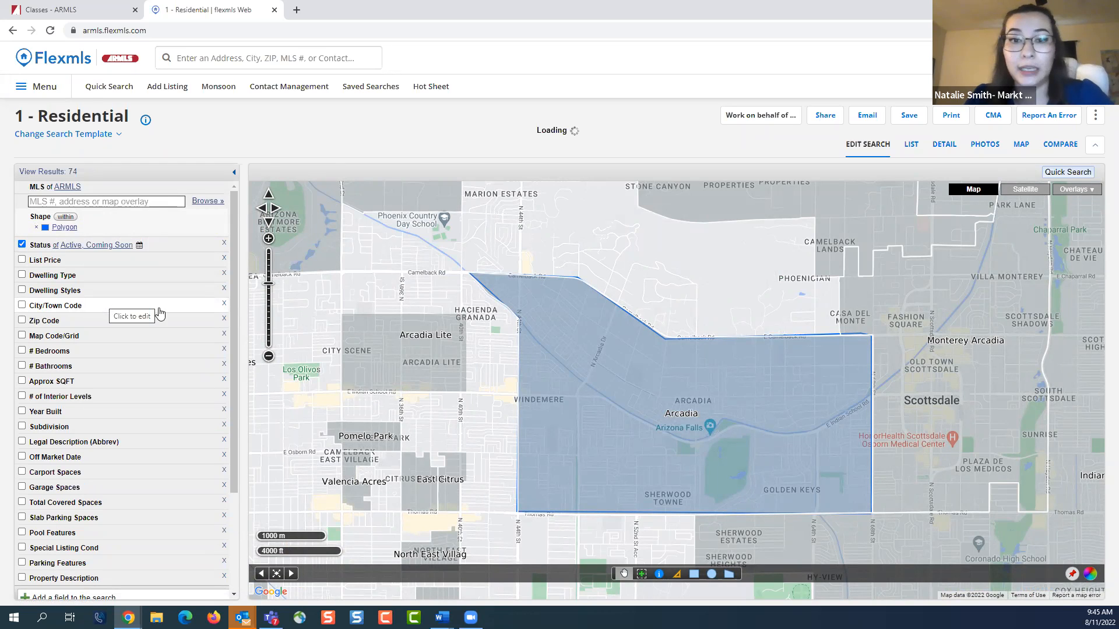
{"action": "scroll", "coordinate": [675, 412], "scroll_direction": "down", "scroll_amount": 1}
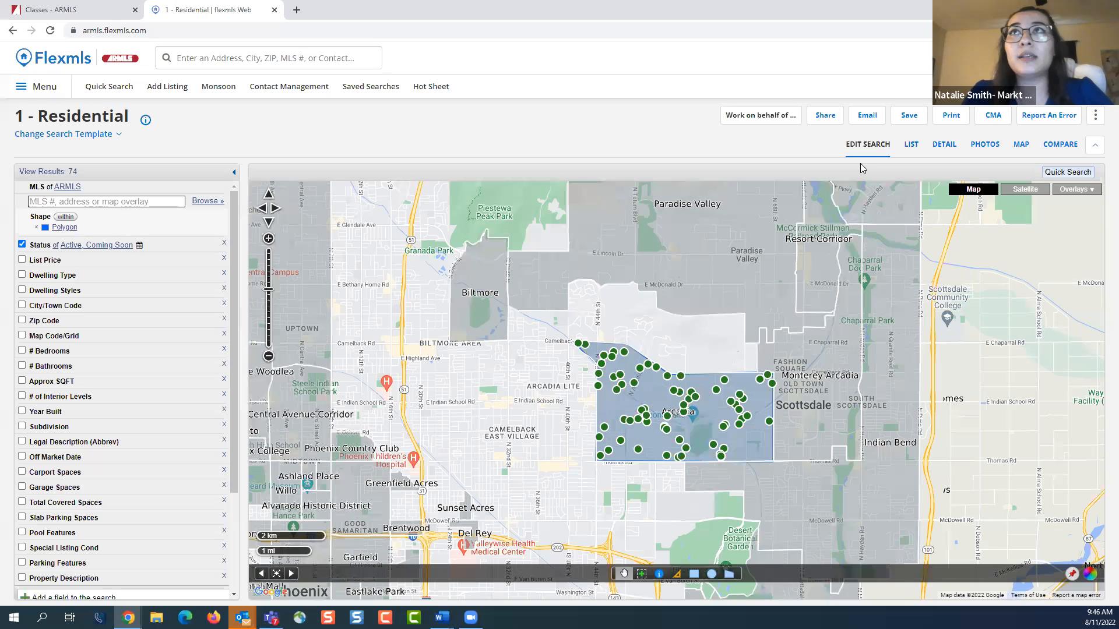
Save the drawn polygon as a new map overlay named ARCADIA and check for it among the personal map overlays
{"action": "left_click", "coordinate": [909, 119]}
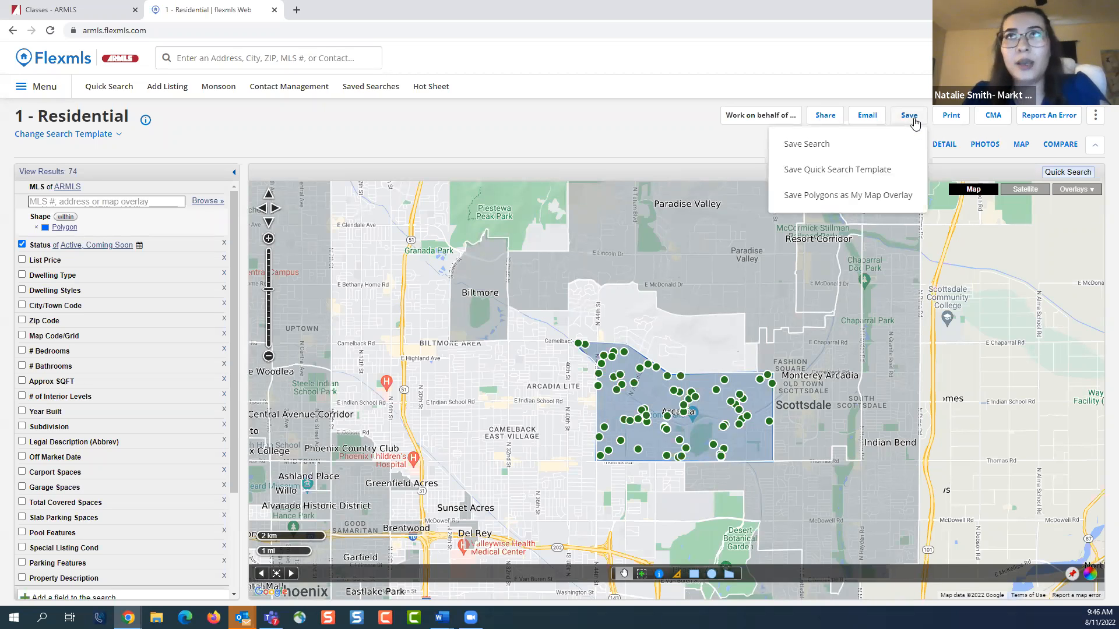
{"action": "left_click", "coordinate": [896, 198]}
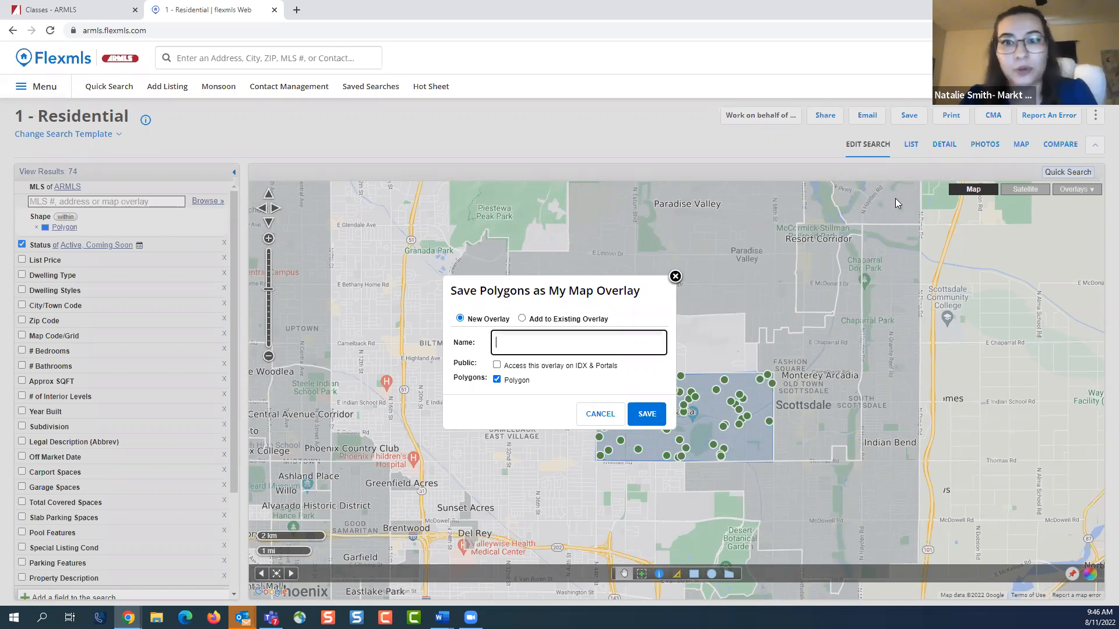
{"action": "type", "text": "ARCADIA"}
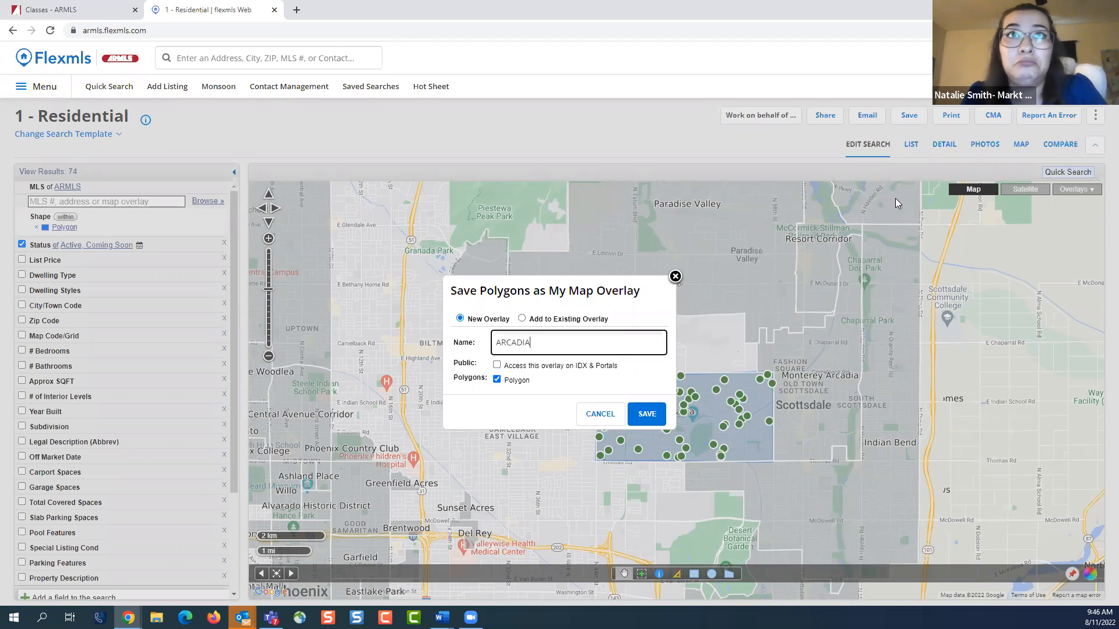
{"action": "left_click", "coordinate": [650, 416]}
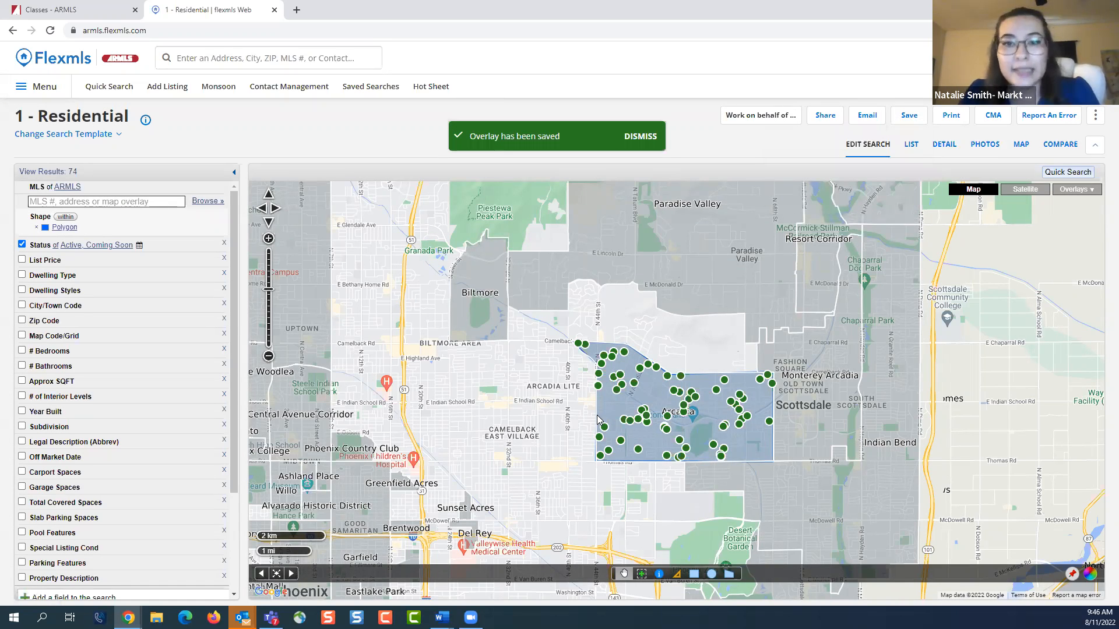
{"action": "left_click", "coordinate": [1085, 195]}
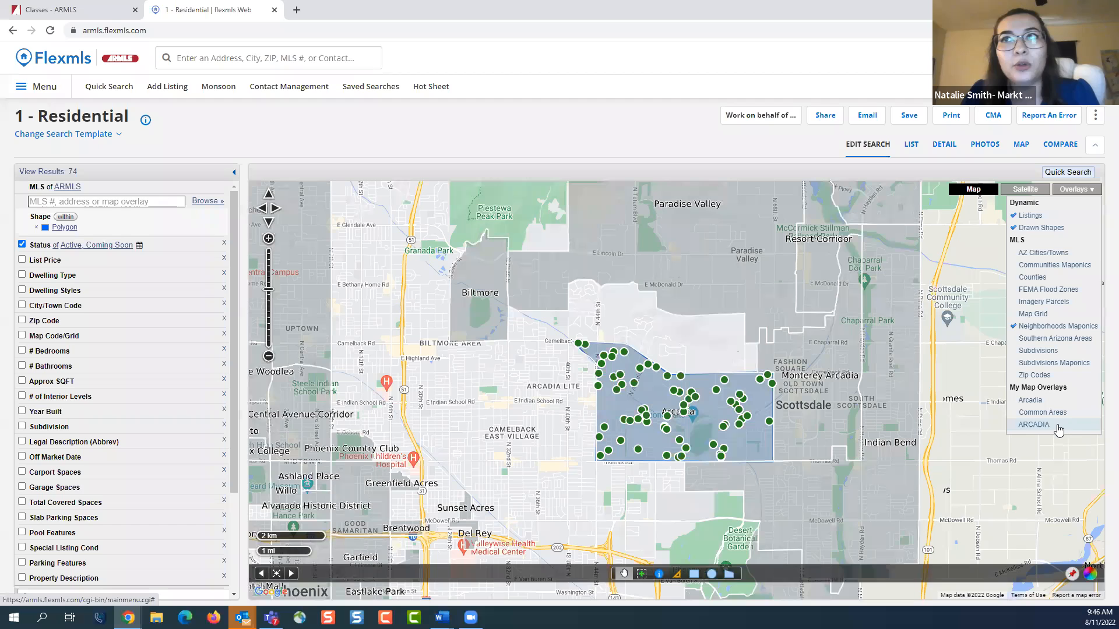
{"action": "left_click", "coordinate": [1081, 195]}
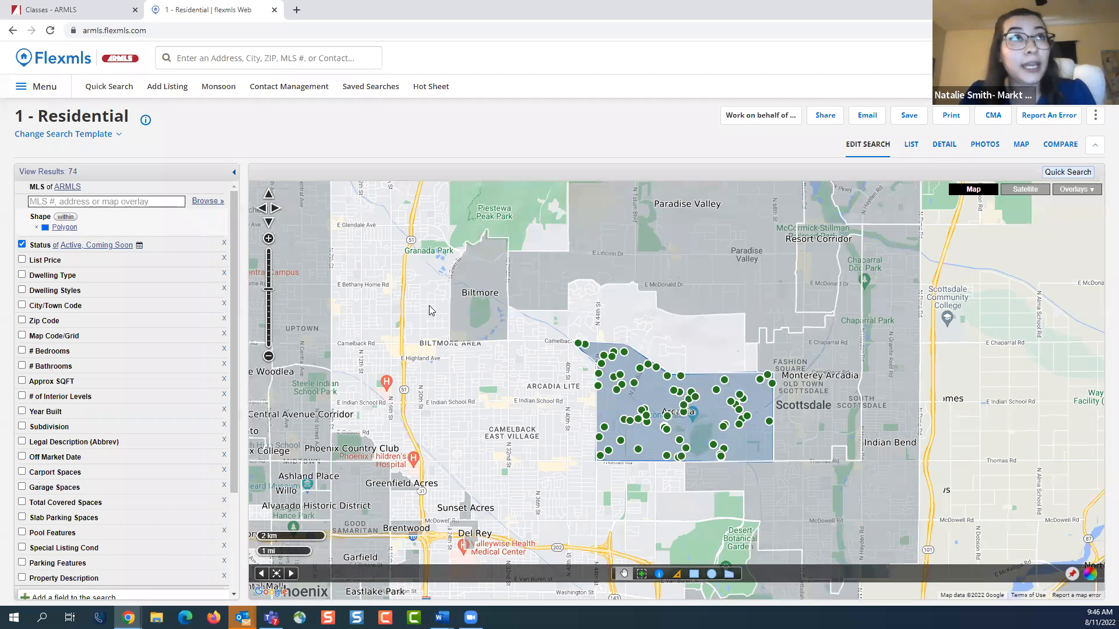
Start a fresh residential quick search and show the saved ARCADIA overlay on the map
{"action": "left_click", "coordinate": [117, 92]}
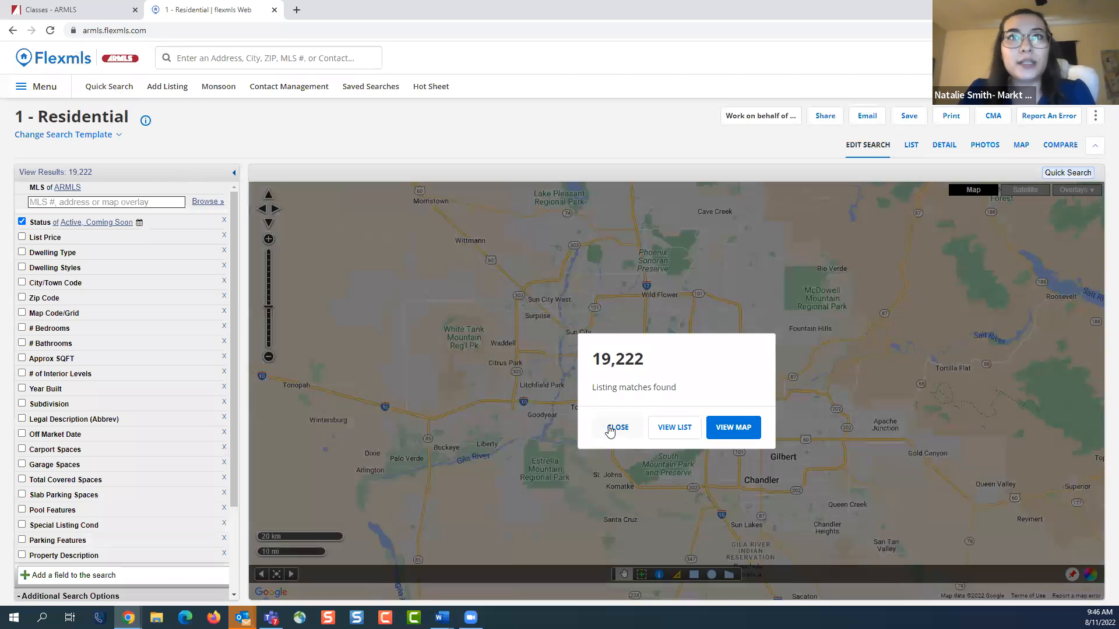
{"action": "left_click", "coordinate": [615, 428]}
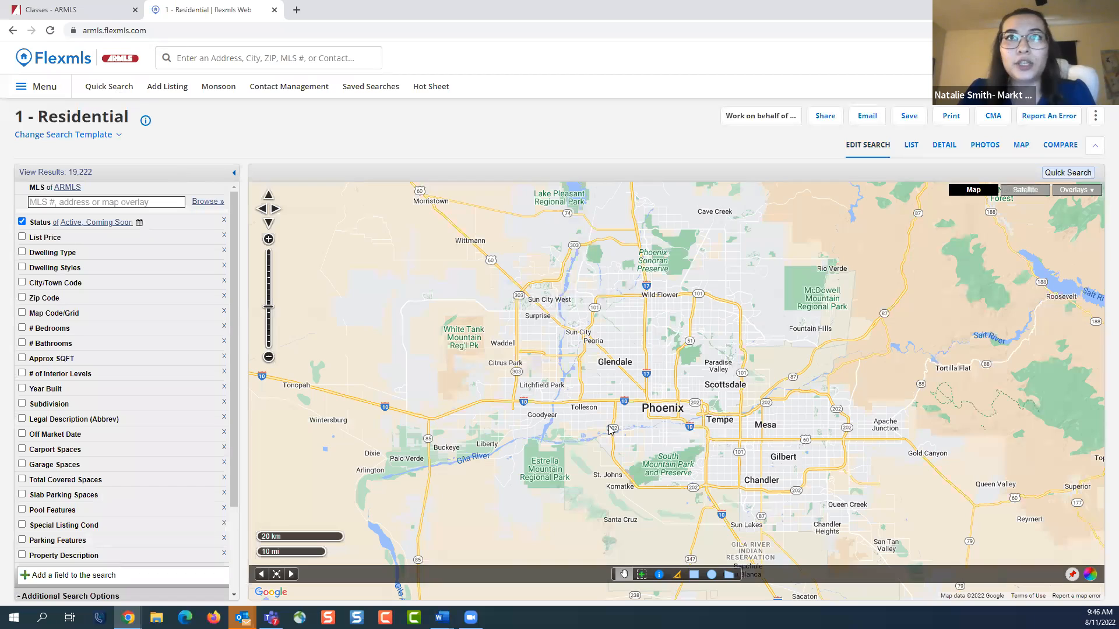
{"action": "left_click", "coordinate": [1088, 191]}
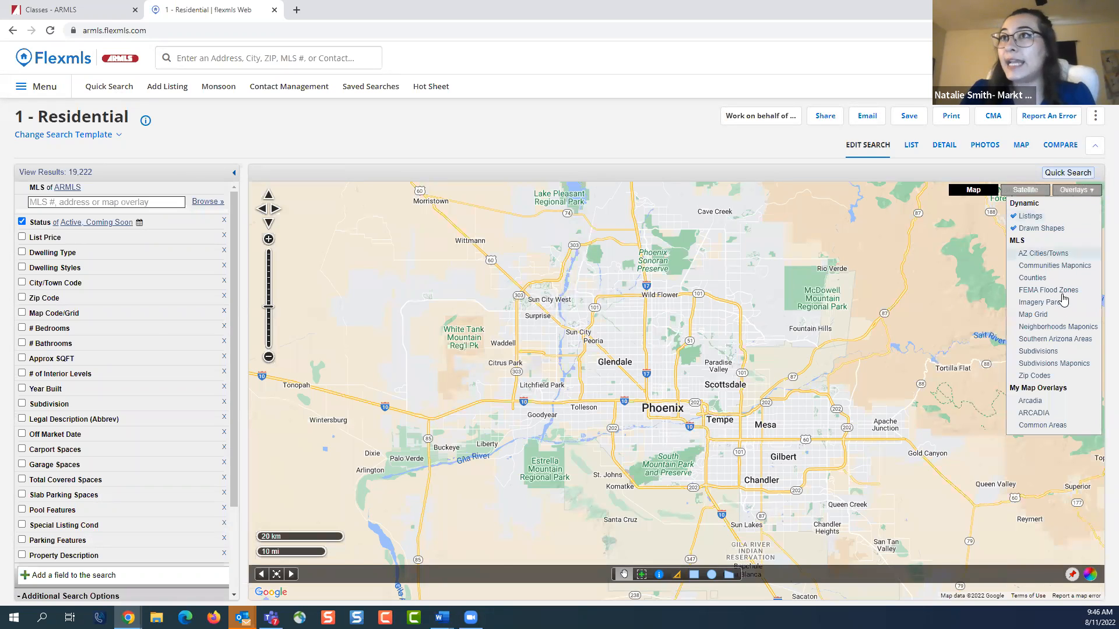
{"action": "left_click", "coordinate": [1047, 412]}
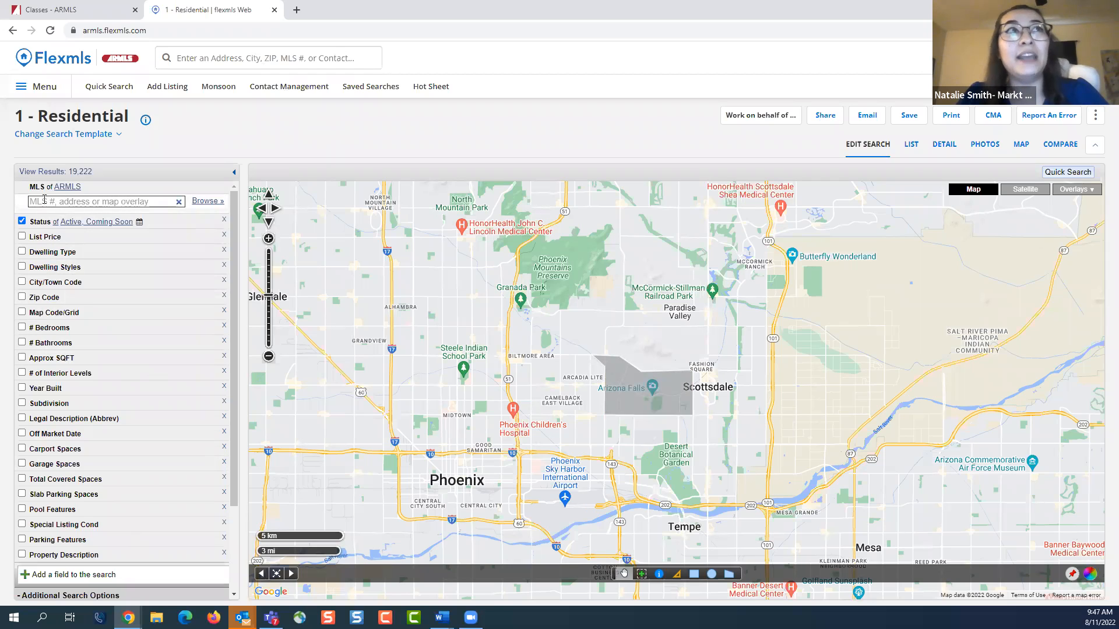
Look up "arcadia" among the search fields and overlays and add the ARCADIA overlay's polygon as a search criterion
{"action": "left_click", "coordinate": [157, 202]}
{"action": "type", "text": "ar"}
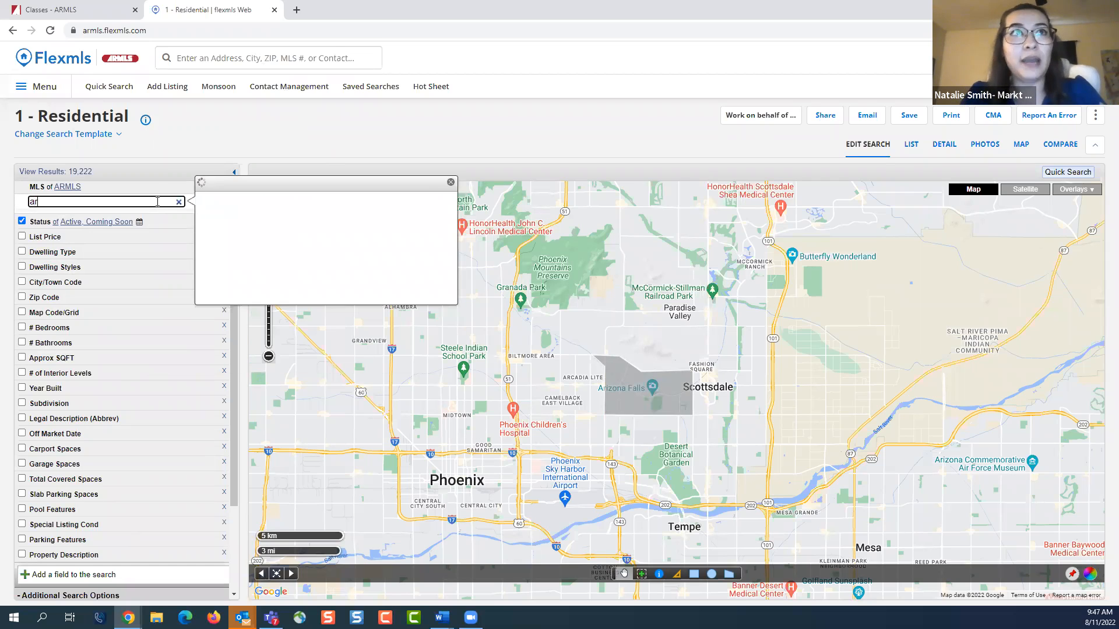
{"action": "type", "text": "cadia"}
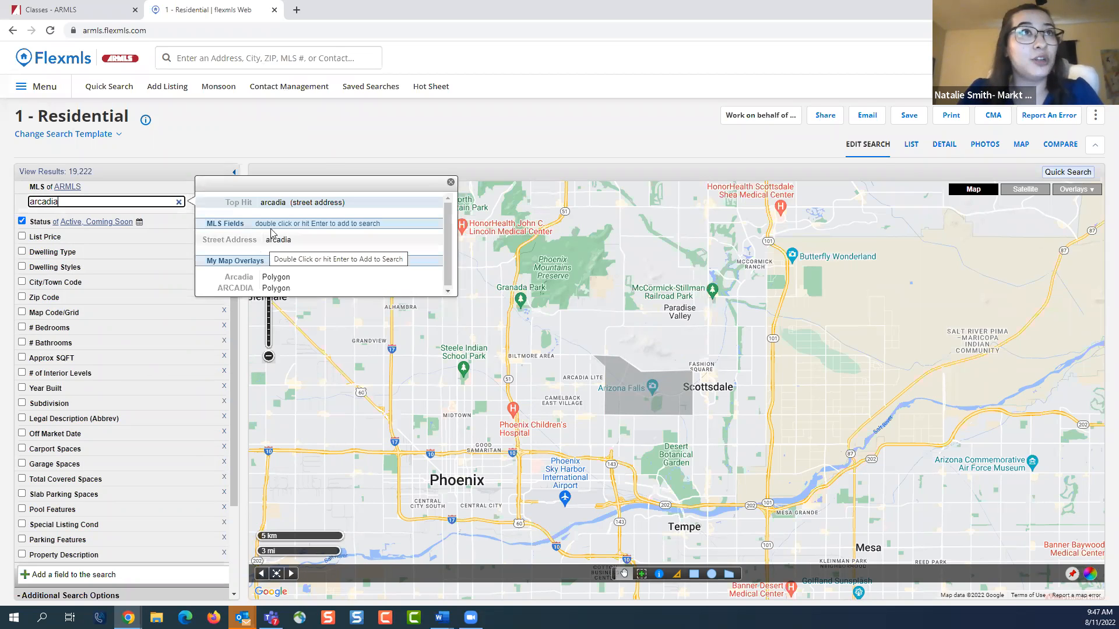
{"action": "double_click", "coordinate": [287, 291]}
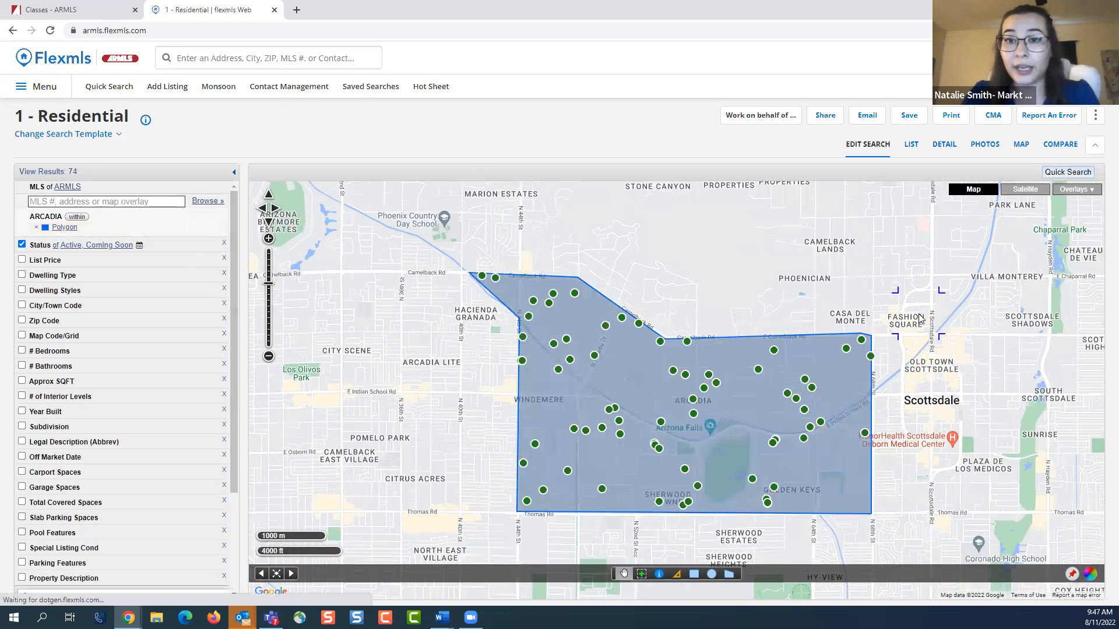
{"action": "scroll", "coordinate": [842, 344], "scroll_direction": "down", "scroll_amount": 1}
{"action": "left_click_drag", "start_coordinate": [835, 333], "coordinate": [764, 333]}
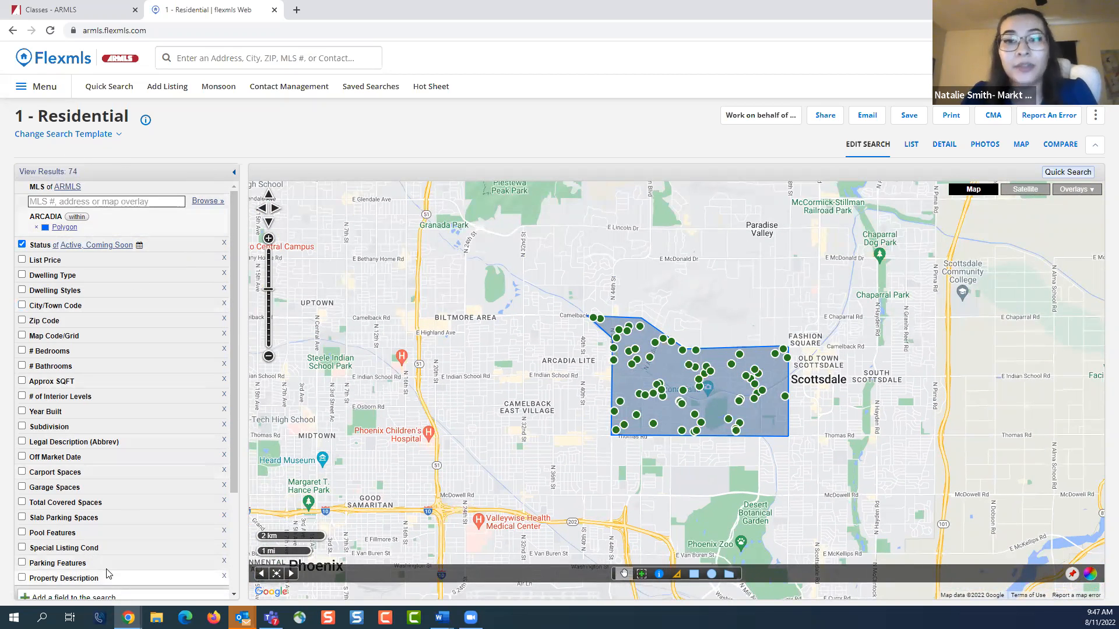
{"action": "left_click", "coordinate": [1067, 191]}
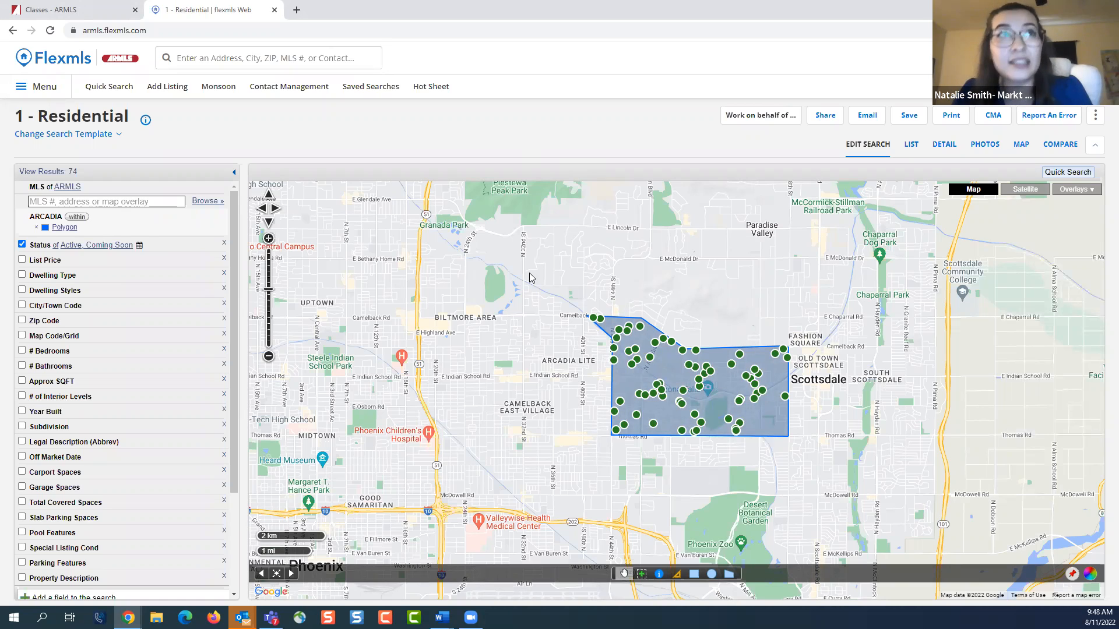
Open the ARCADIA overlay for editing in the My Map Overlays preferences and return to a new quick search
{"action": "left_click", "coordinate": [49, 92]}
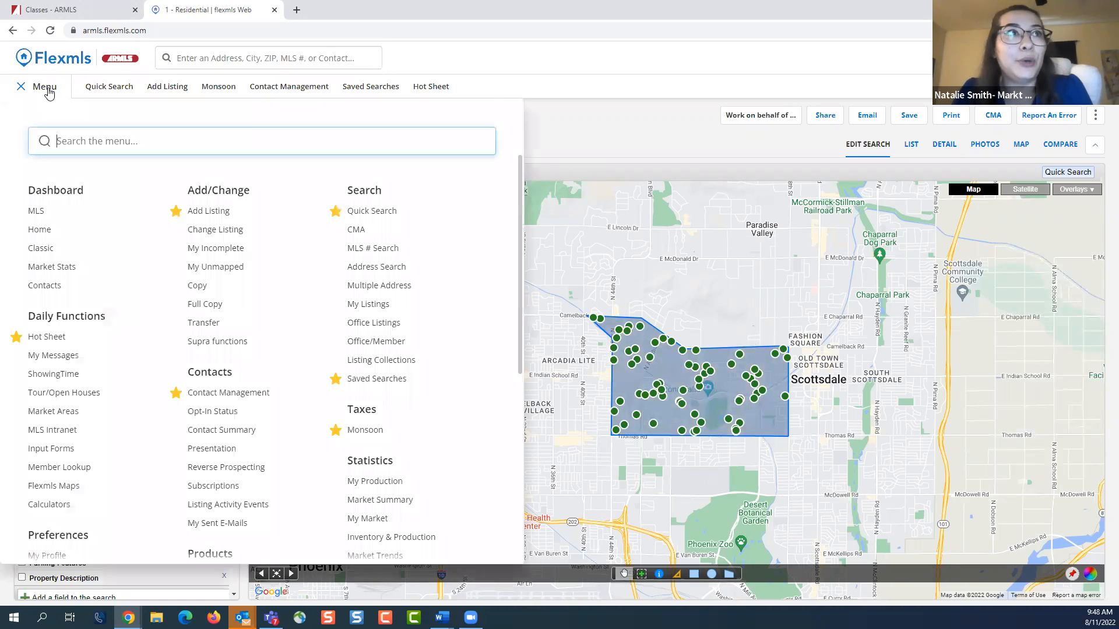
{"action": "scroll", "coordinate": [137, 281], "scroll_direction": "down", "scroll_amount": 2}
{"action": "scroll", "coordinate": [137, 281], "scroll_direction": "down", "scroll_amount": 2}
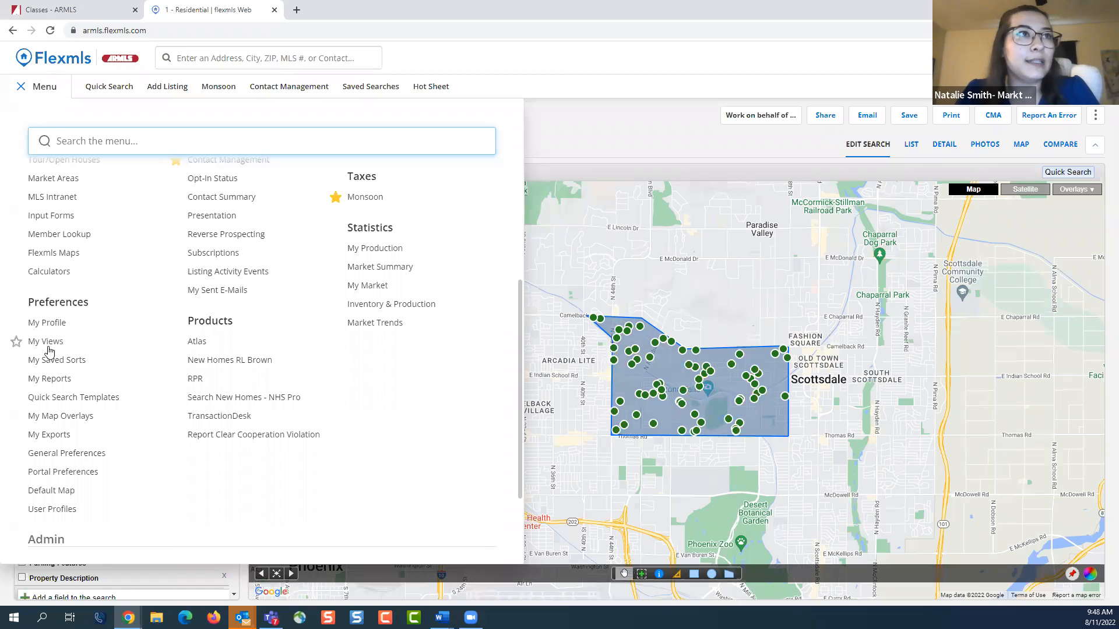
{"action": "left_click", "coordinate": [56, 417]}
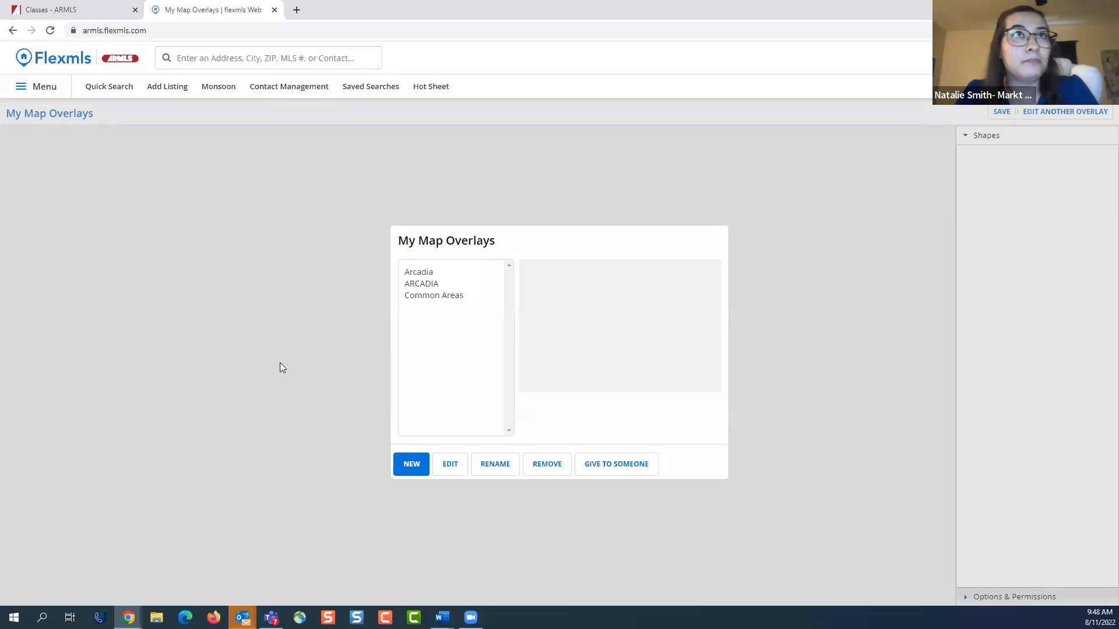
{"action": "double_click", "coordinate": [450, 284]}
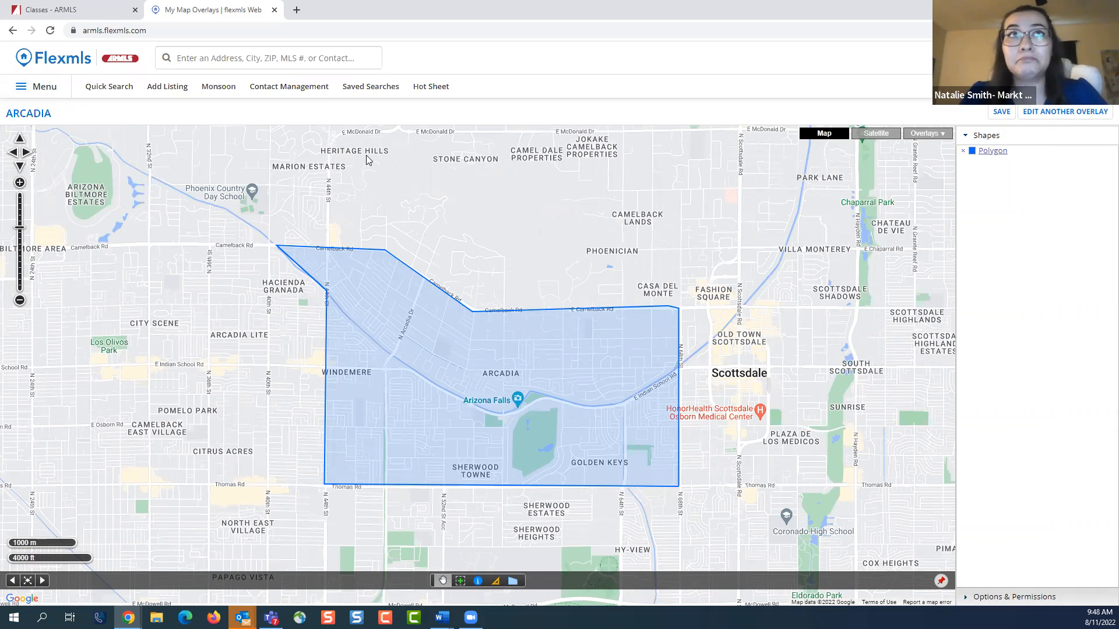
{"action": "left_click", "coordinate": [127, 86]}
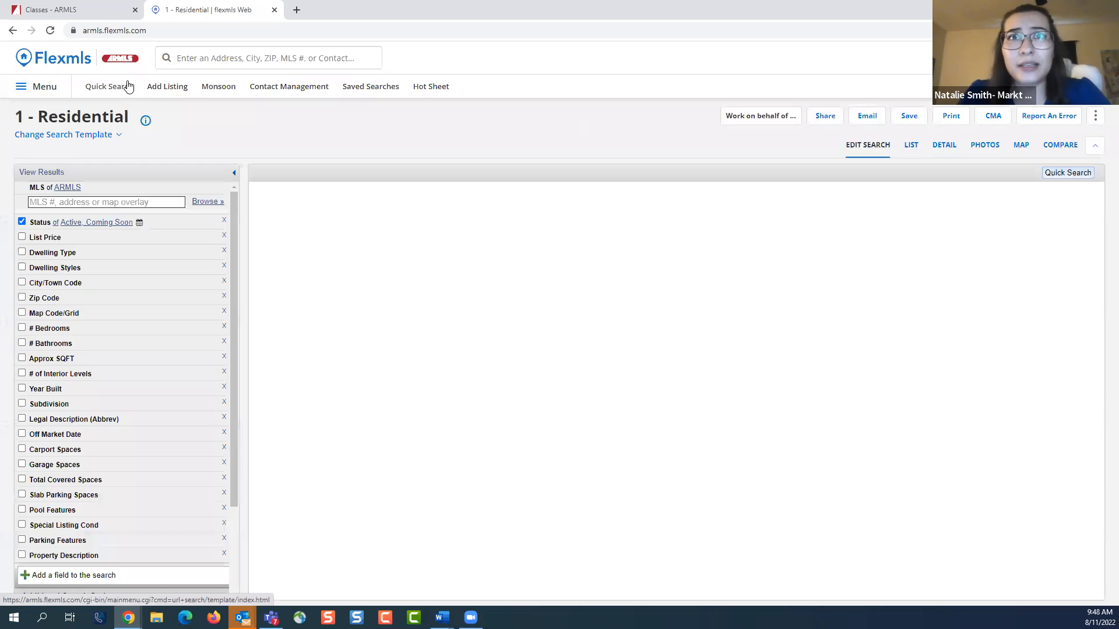